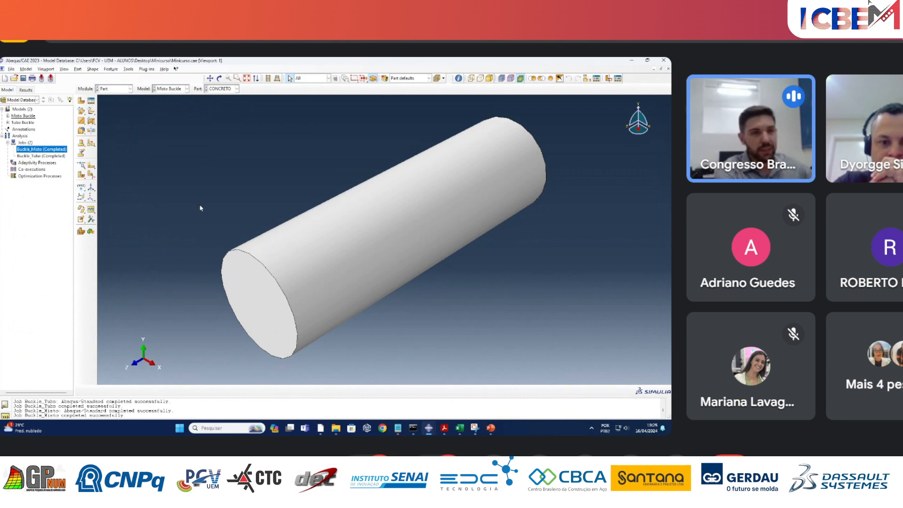
Open the Buckle_Misto job's results and plot contours on the deformed shape.
{"action": "right_click", "coordinate": [34, 152]}
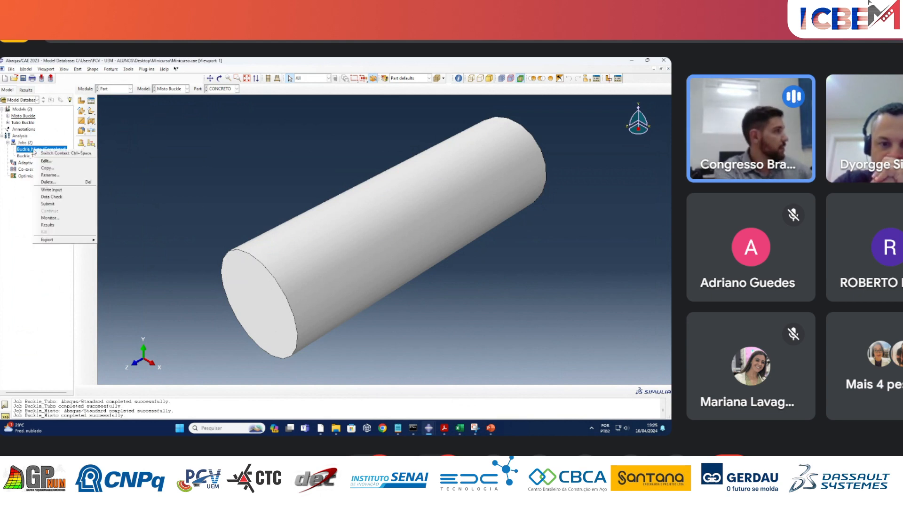
{"action": "left_click", "coordinate": [47, 225]}
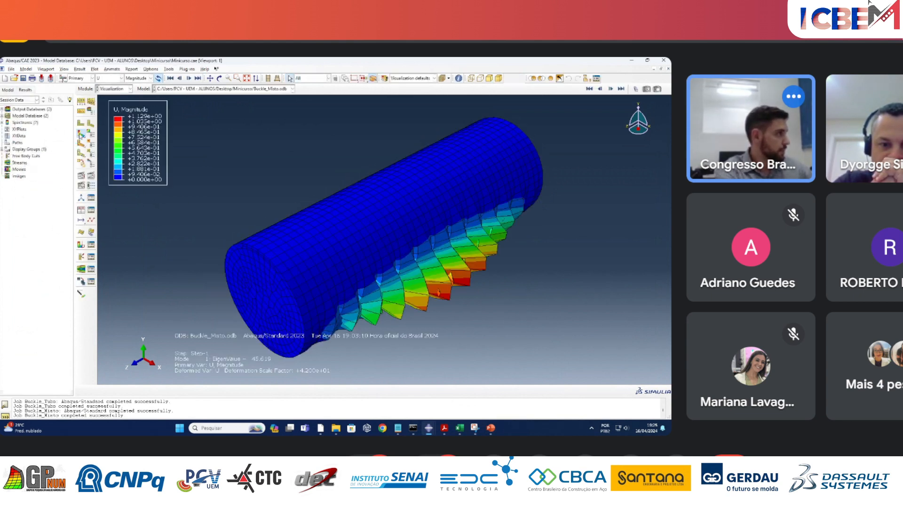
{"action": "left_click", "coordinate": [81, 134]}
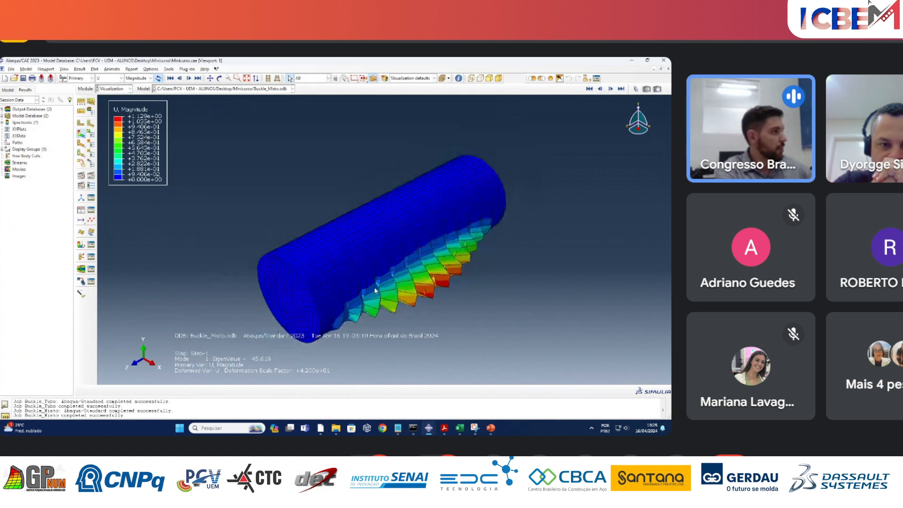
Open the Buckle_Tubo job's results and plot the displacement contours on the deformed tube.
{"action": "left_click", "coordinate": [8, 90]}
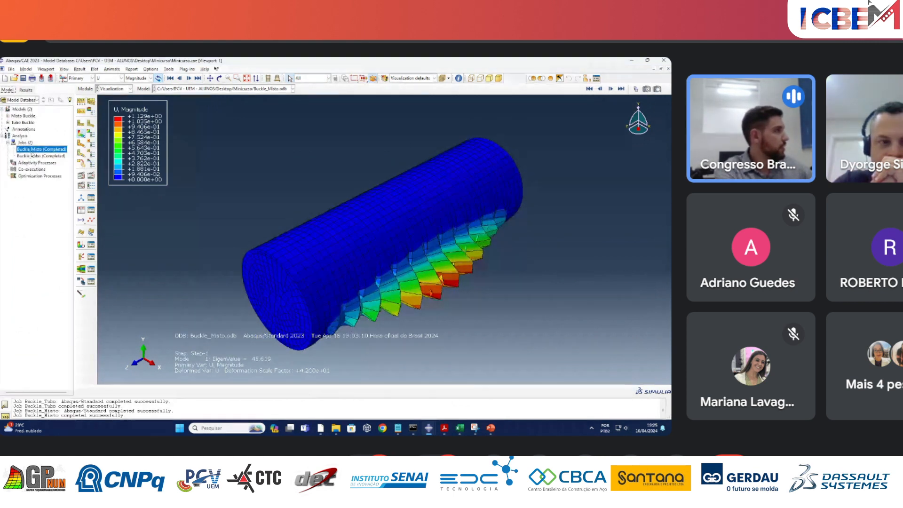
{"action": "right_click", "coordinate": [31, 156]}
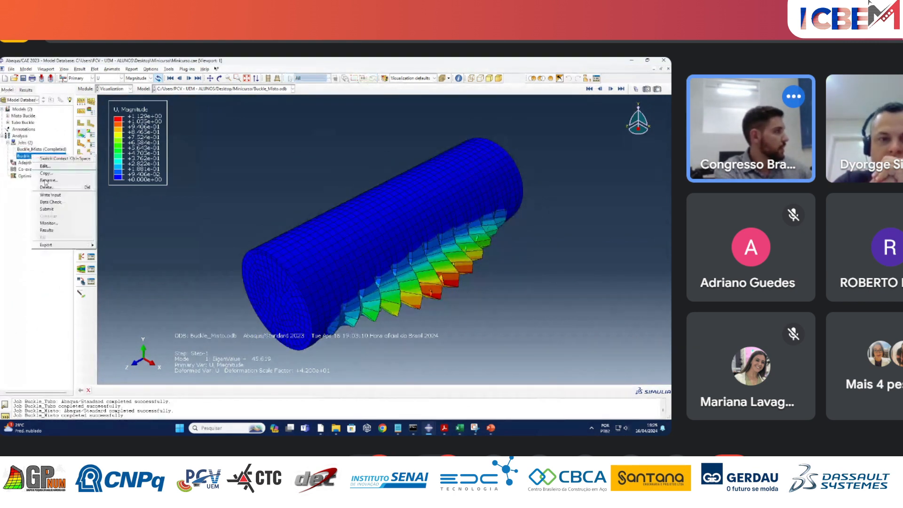
{"action": "left_click", "coordinate": [47, 230]}
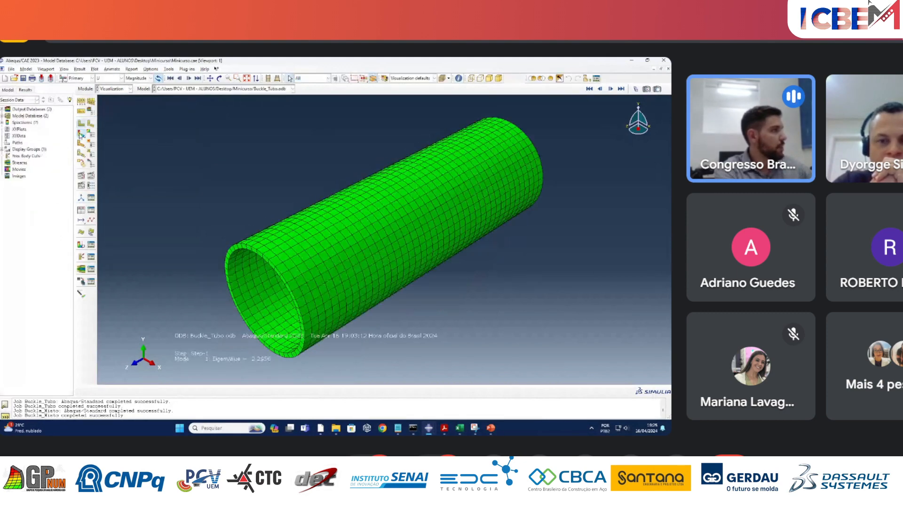
{"action": "left_click", "coordinate": [81, 134]}
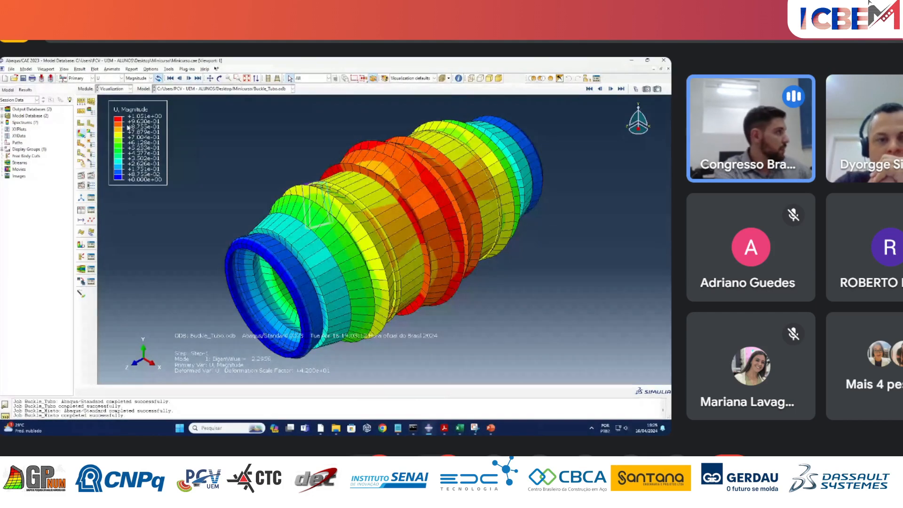
Set the plot's deformation scale factor to a uniform value of 1.
{"action": "left_click", "coordinate": [91, 111]}
{"action": "left_click", "coordinate": [18, 221]}
{"action": "double_click", "coordinate": [23, 232]}
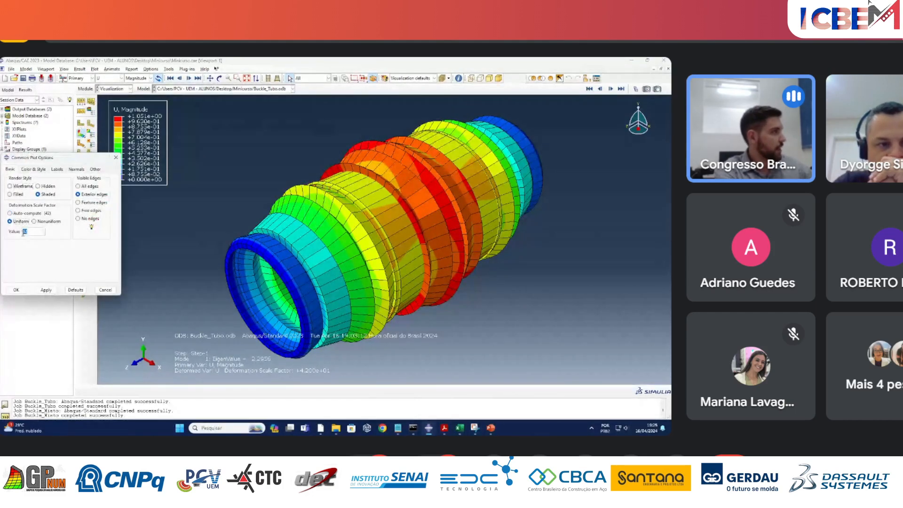
{"action": "type", "text": "1"}
{"action": "left_click", "coordinate": [45, 290]}
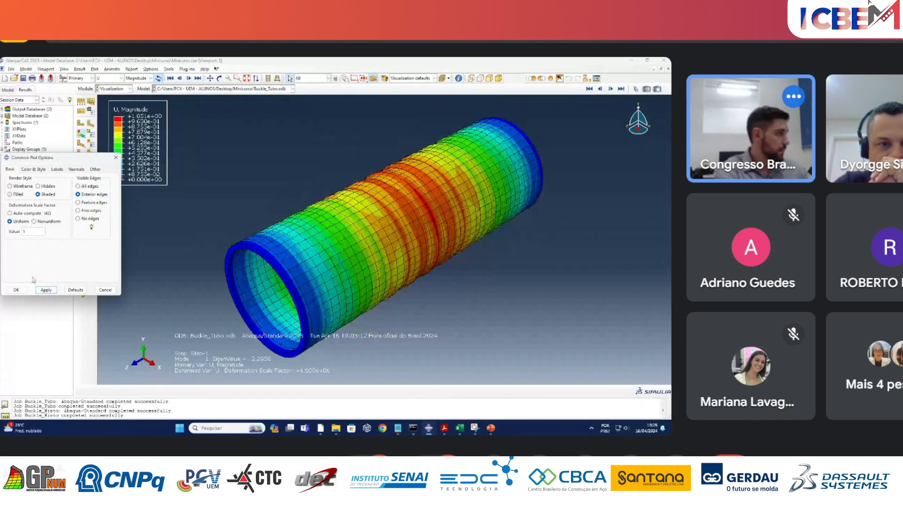
{"action": "left_click", "coordinate": [17, 289]}
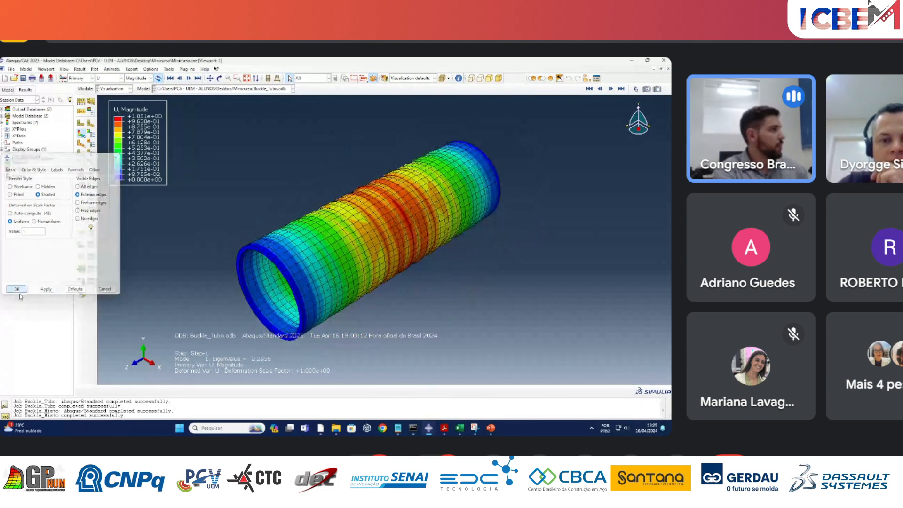
{"action": "scroll", "coordinate": [399, 239], "scroll_direction": "down", "scroll_amount": 1}
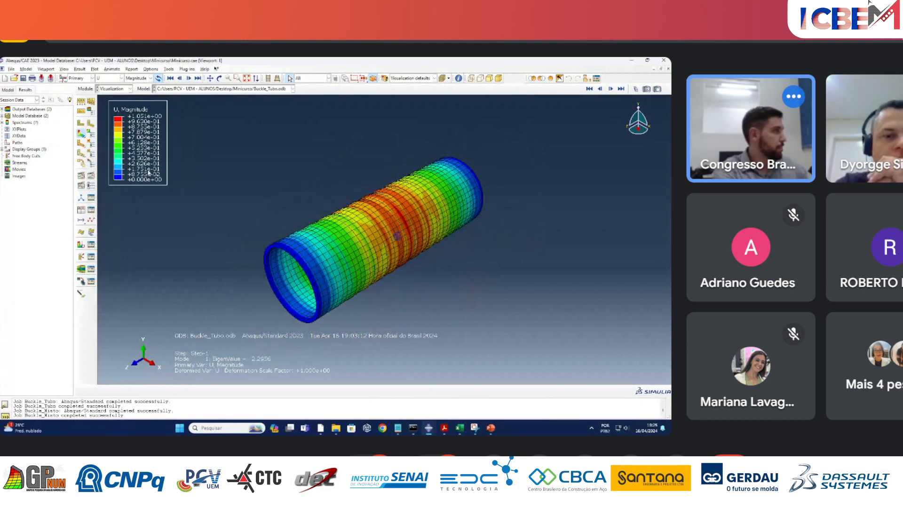
Copy the Tubo Buckle model to a new model named Tubo ANL.
{"action": "left_click", "coordinate": [8, 90]}
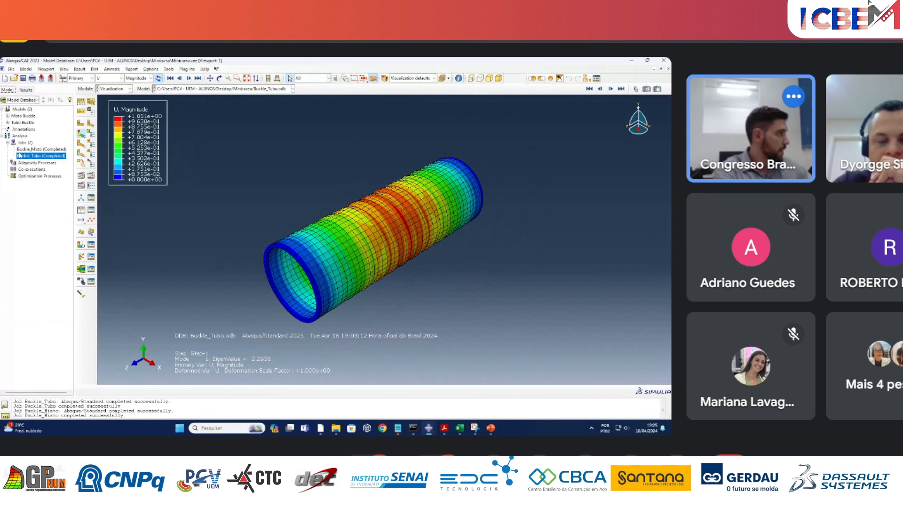
{"action": "left_click", "coordinate": [7, 144]}
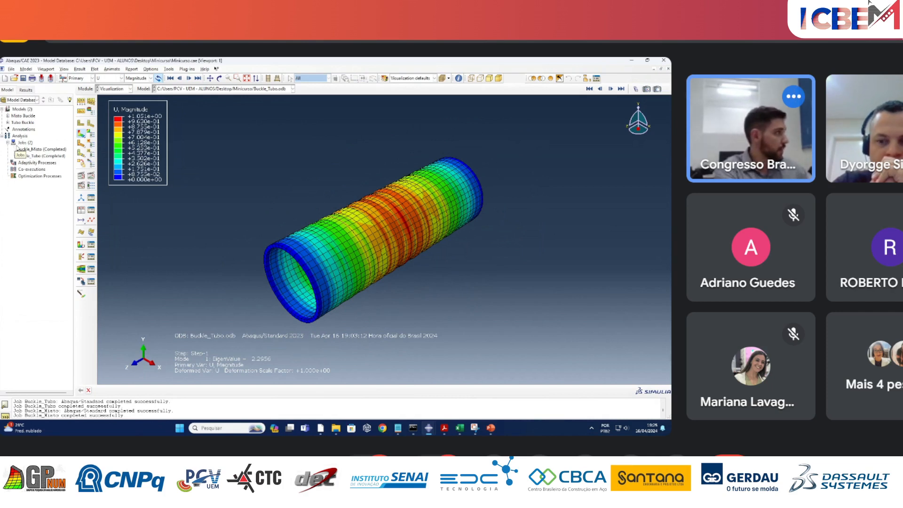
{"action": "right_click", "coordinate": [26, 124]}
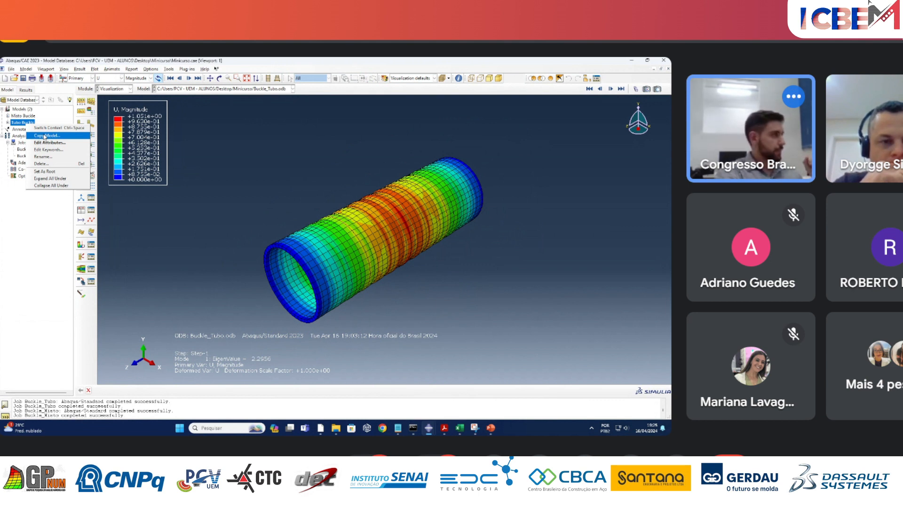
{"action": "left_click", "coordinate": [45, 136]}
{"action": "left_click", "coordinate": [43, 229]}
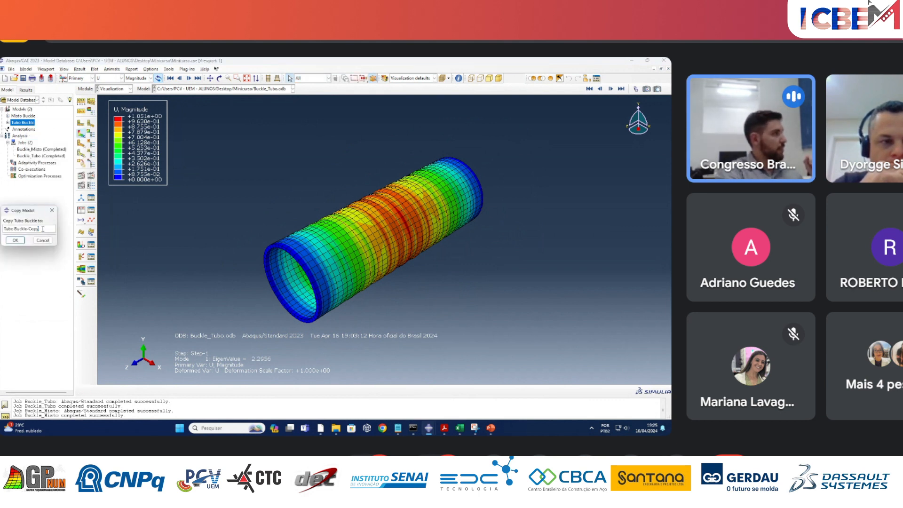
{"action": "left_click_drag", "start_coordinate": [39, 228], "coordinate": [27, 229]}
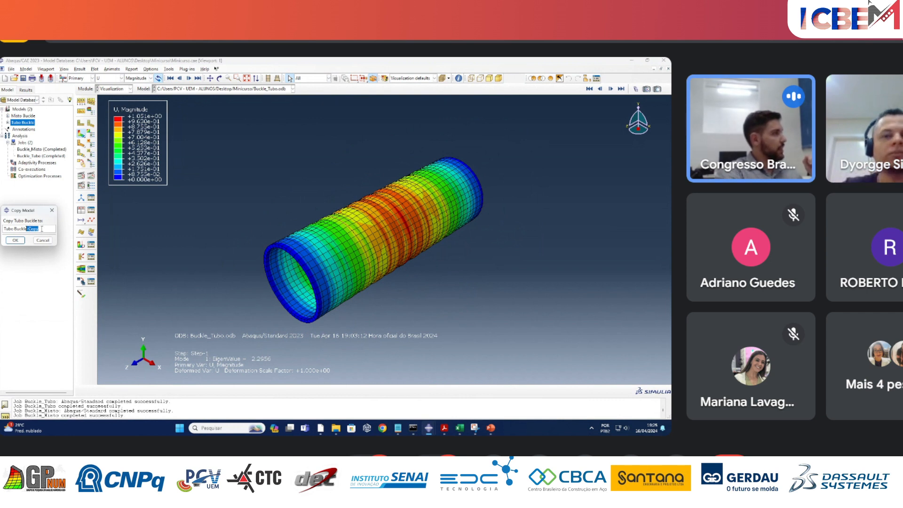
{"action": "left_click", "coordinate": [42, 228]}
{"action": "left_click_drag", "start_coordinate": [38, 228], "coordinate": [14, 228]}
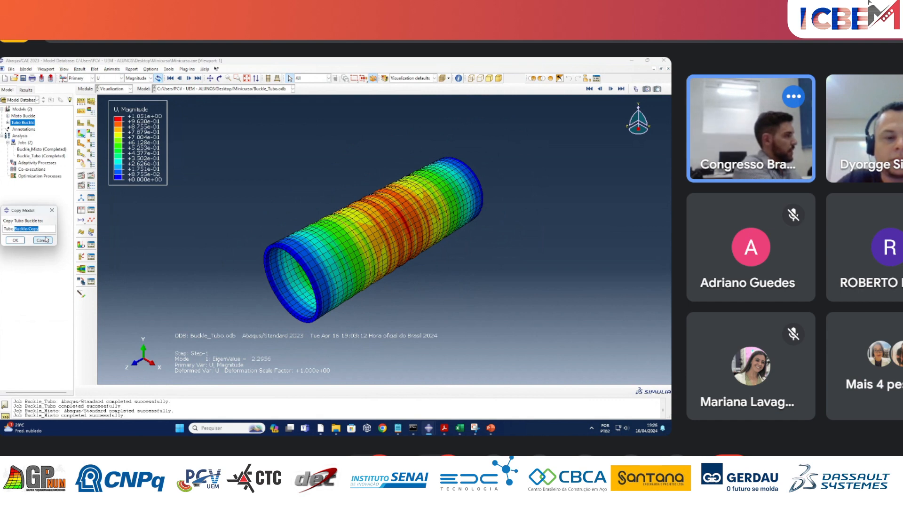
{"action": "type", "text": "ANL"}
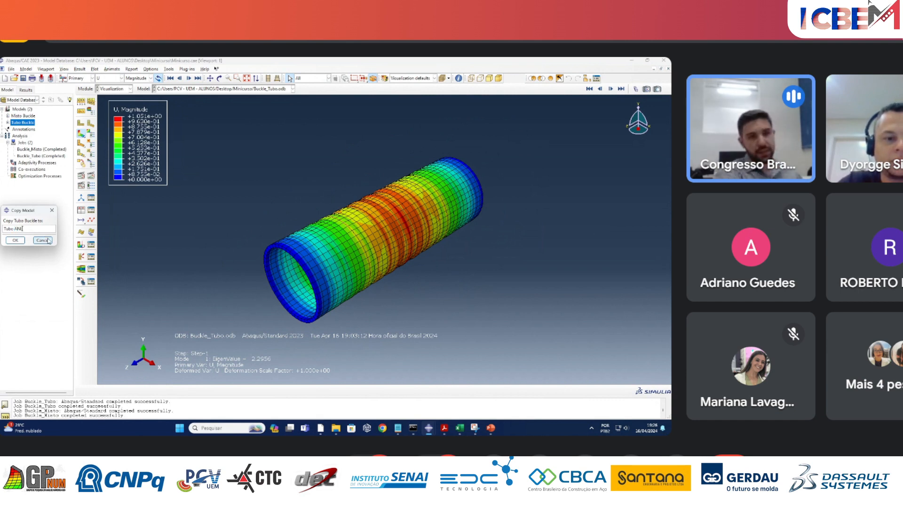
{"action": "left_click", "coordinate": [14, 240]}
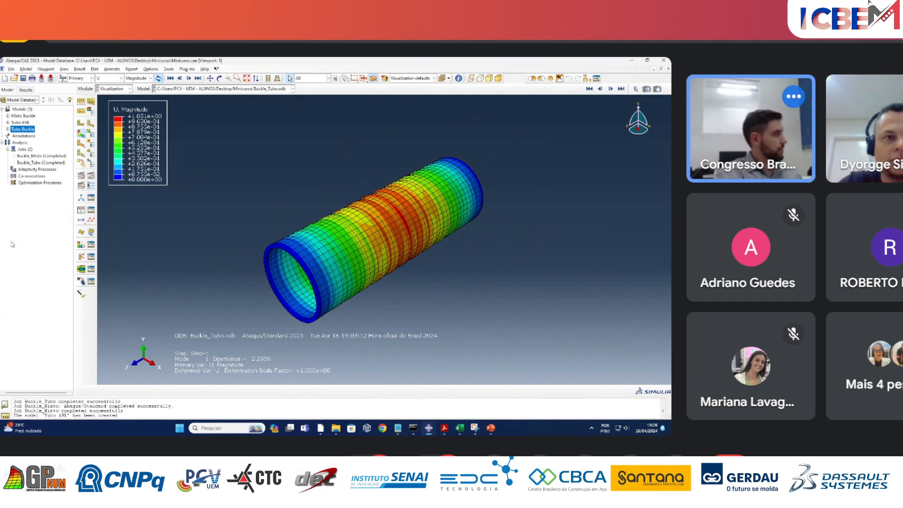
Switch to the Step module with the Tubo ANL model as the current model.
{"action": "left_click", "coordinate": [23, 122]}
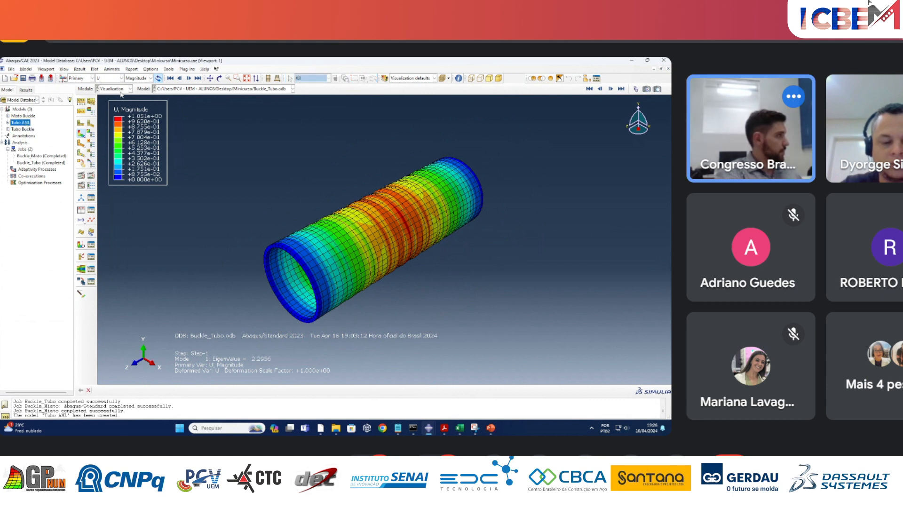
{"action": "left_click", "coordinate": [136, 92]}
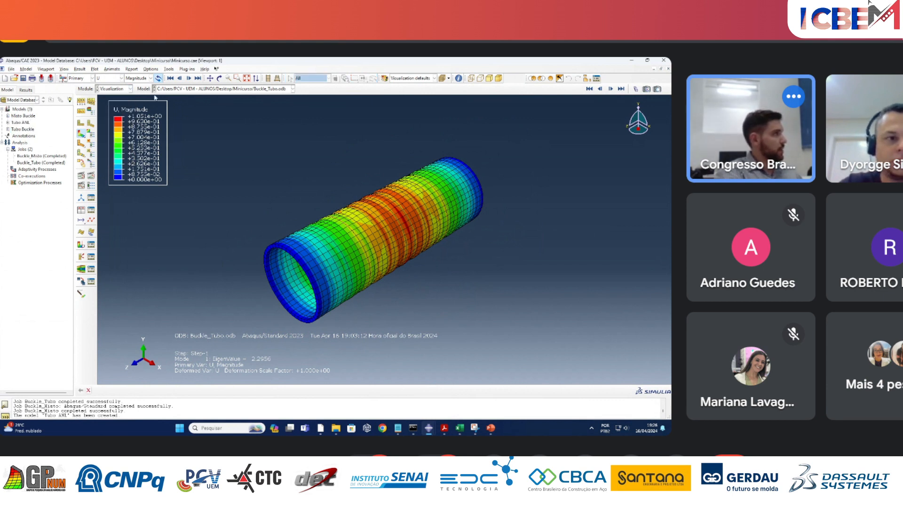
{"action": "left_click", "coordinate": [119, 88]}
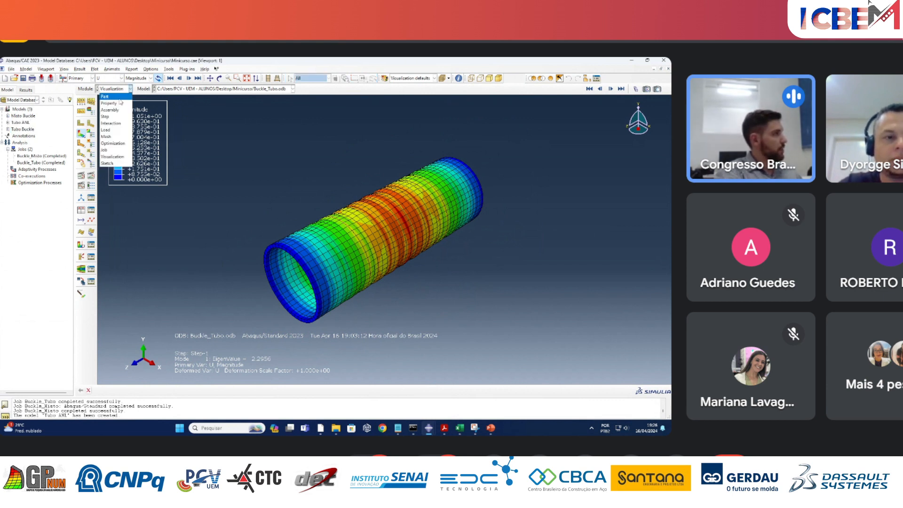
{"action": "left_click", "coordinate": [119, 117]}
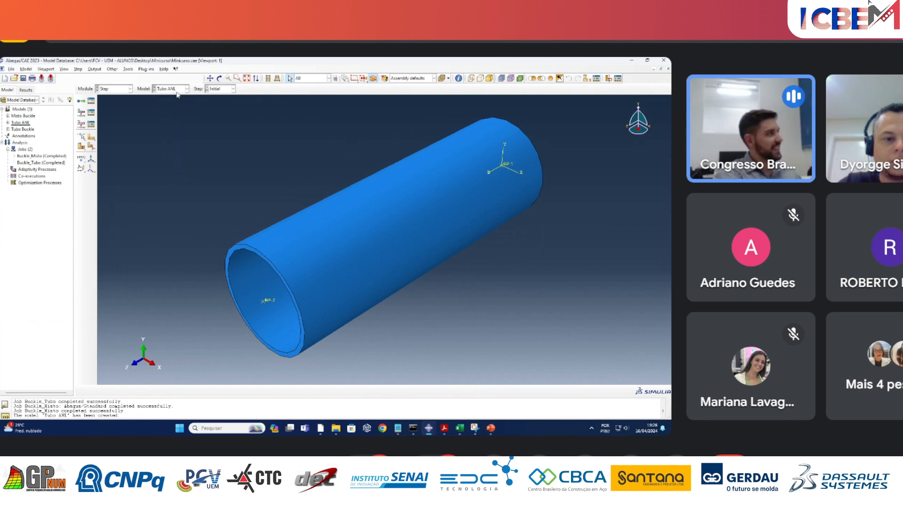
{"action": "left_click", "coordinate": [177, 91]}
{"action": "left_click", "coordinate": [177, 91]}
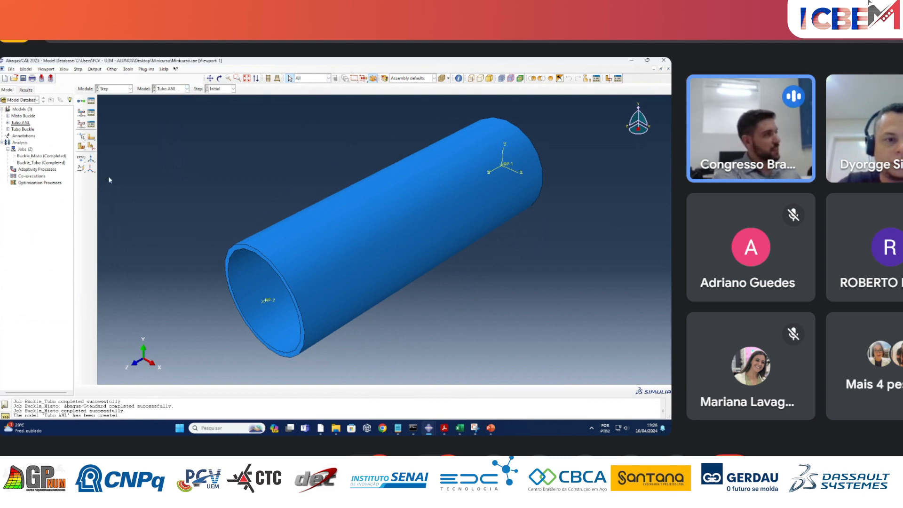
{"action": "left_click", "coordinate": [168, 89]}
{"action": "left_click", "coordinate": [169, 92]}
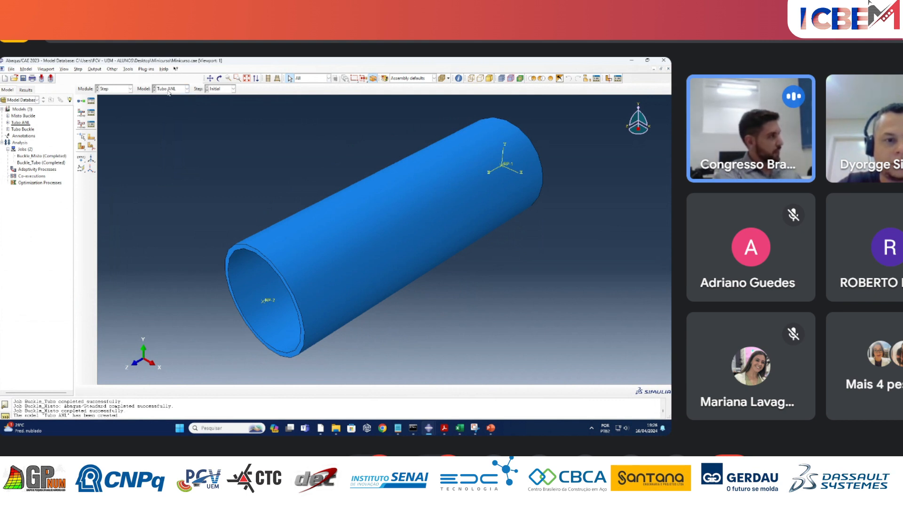
Replace the Buckle procedure of Step-1 in Tubo ANL with the general procedure Static, Riks.
{"action": "left_click", "coordinate": [92, 100]}
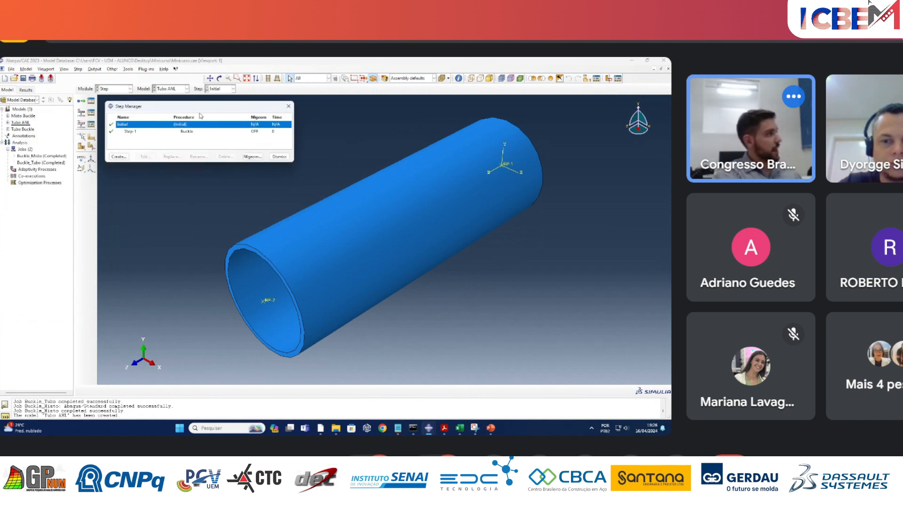
{"action": "left_click", "coordinate": [192, 132]}
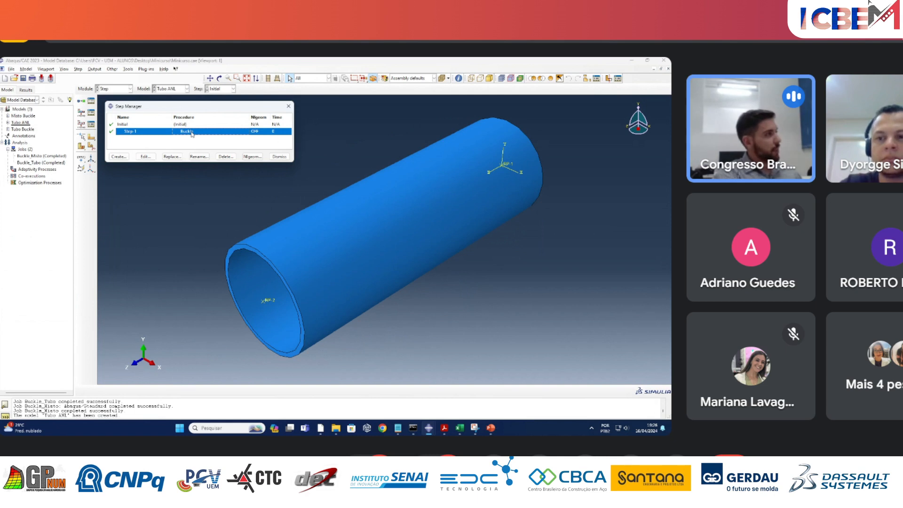
{"action": "left_click", "coordinate": [172, 157]}
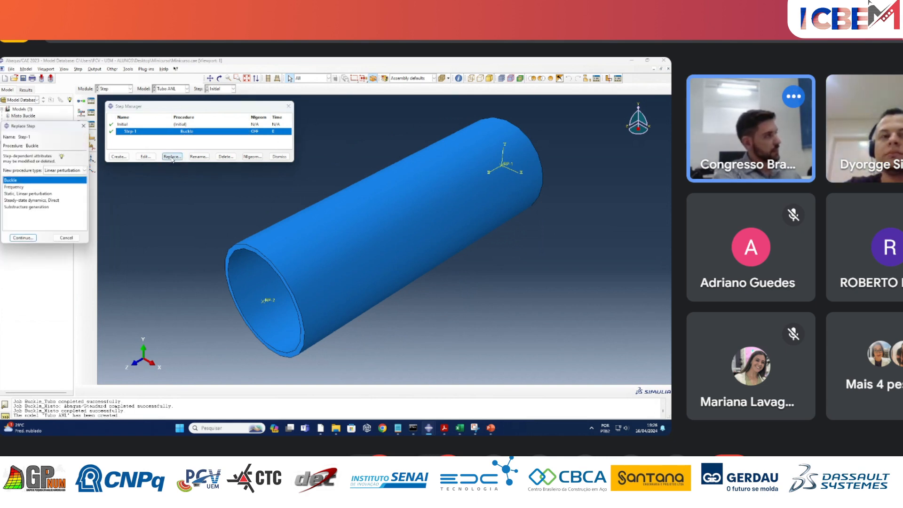
{"action": "left_click_drag", "start_coordinate": [56, 123], "coordinate": [381, 120]}
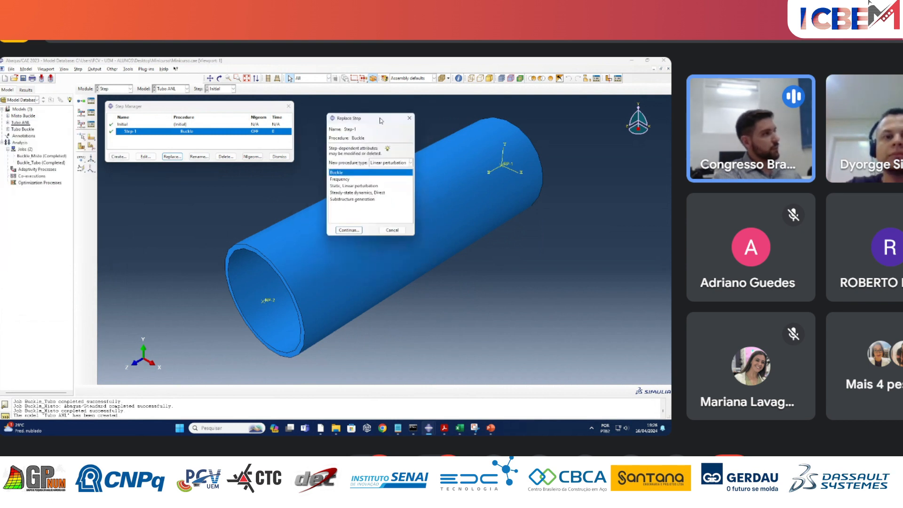
{"action": "left_click", "coordinate": [381, 163]}
{"action": "left_click", "coordinate": [381, 169]}
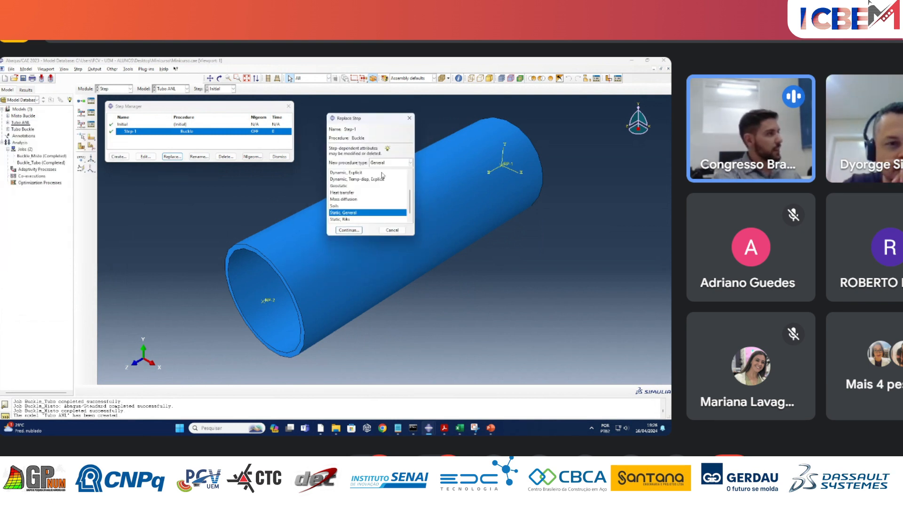
{"action": "left_click", "coordinate": [351, 219]}
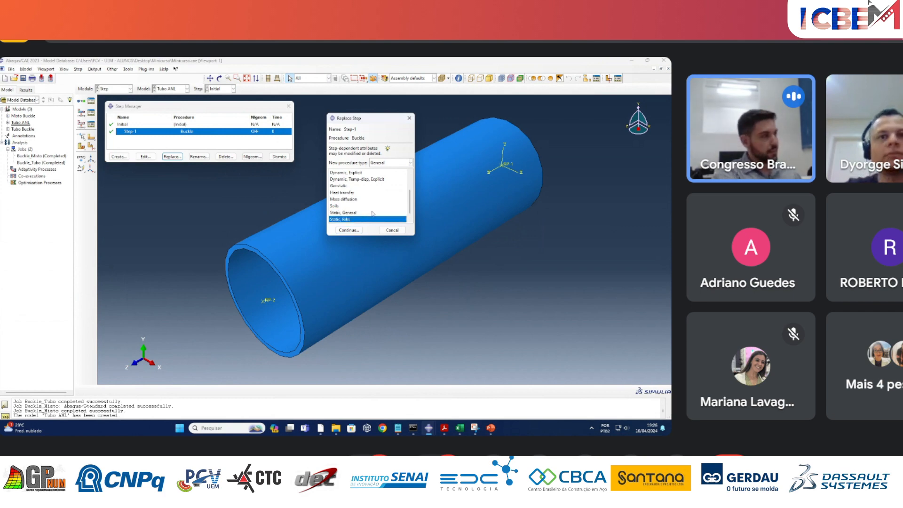
{"action": "scroll", "coordinate": [370, 212], "scroll_direction": "down", "scroll_amount": 1}
{"action": "left_click", "coordinate": [348, 229]}
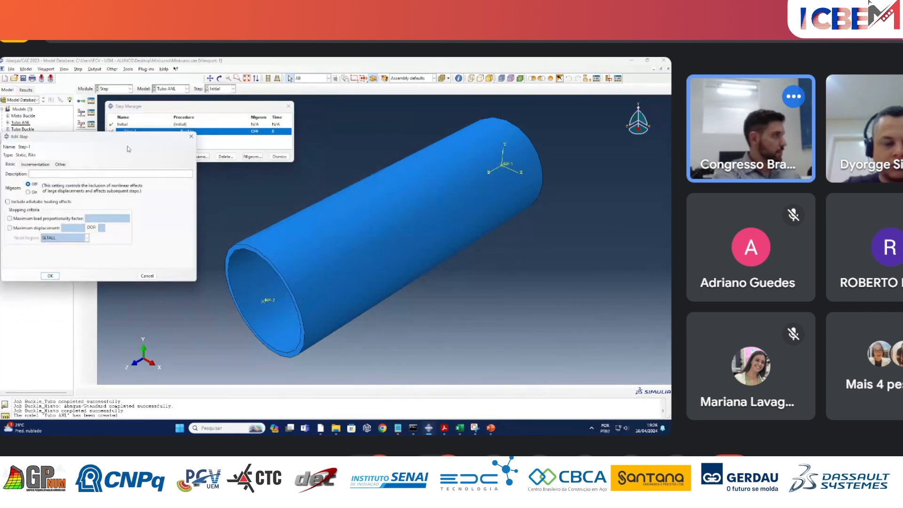
Turn on Nlgeom for the Static, Riks step so nonlinear geometric effects are included.
{"action": "left_click_drag", "start_coordinate": [106, 125], "coordinate": [404, 125]}
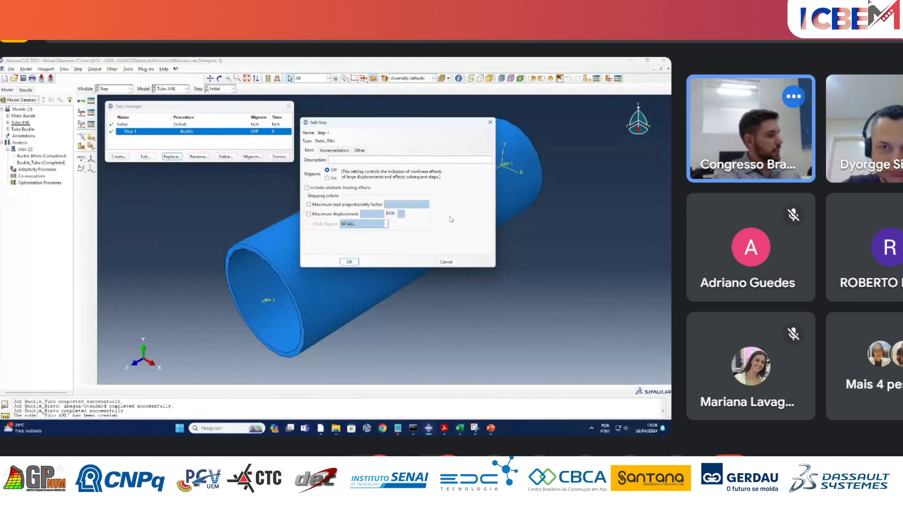
{"action": "left_click", "coordinate": [327, 178]}
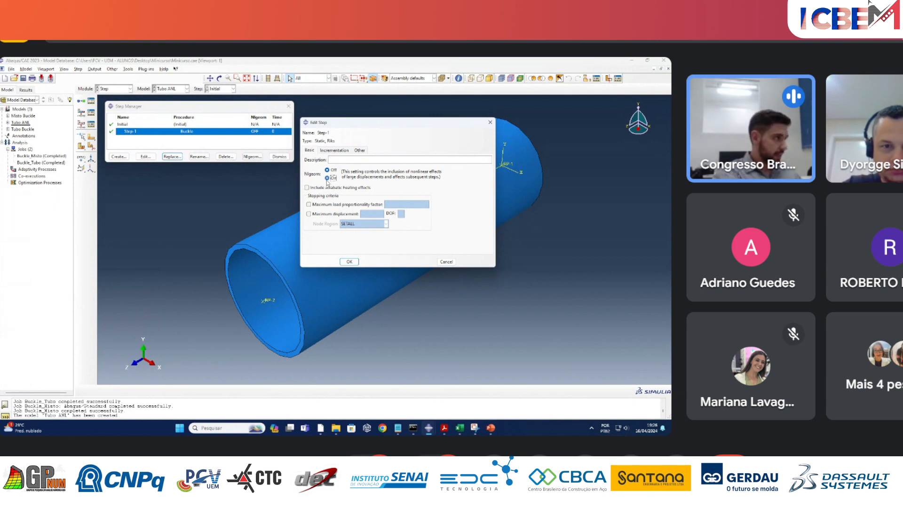
Set the Riks step's minimum arc length increment to 1E-76 and its initial increment to 0.01, and close the Step Manager.
{"action": "left_click", "coordinate": [333, 150]}
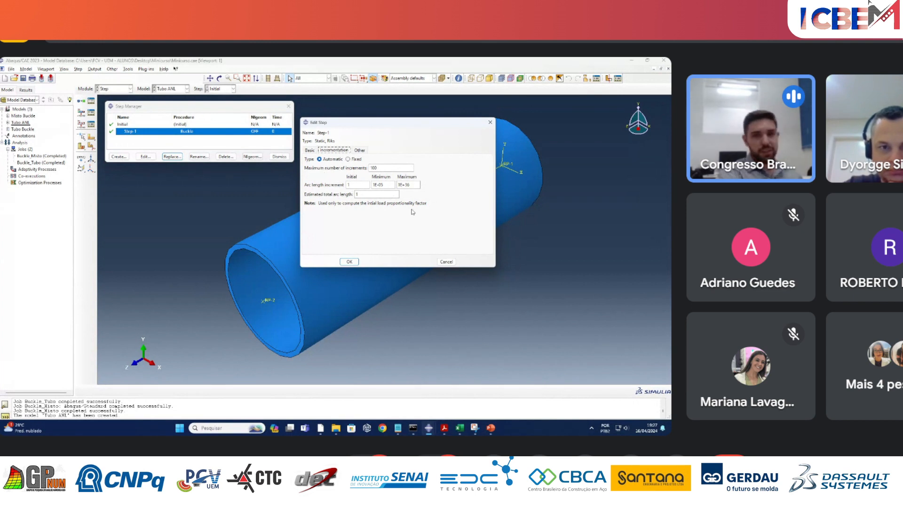
{"action": "left_click", "coordinate": [381, 185]}
{"action": "double_click", "coordinate": [382, 185]}
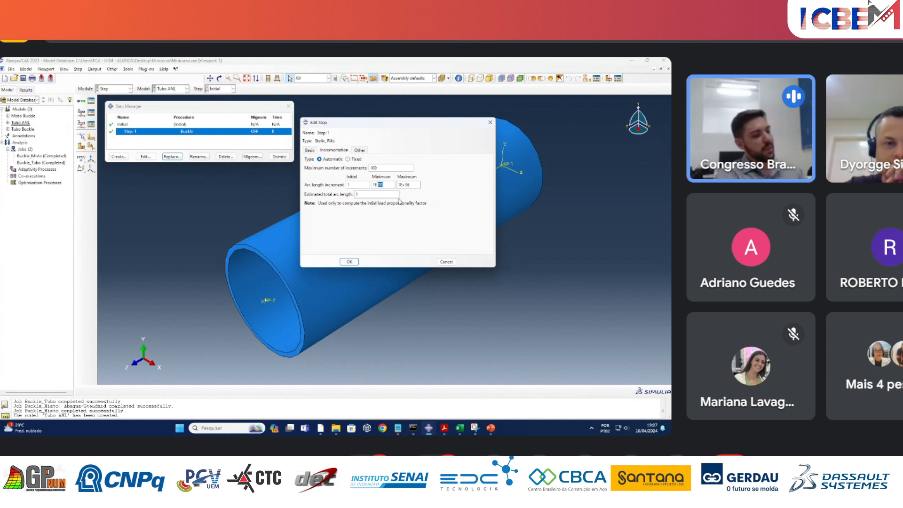
{"action": "type", "text": "76"}
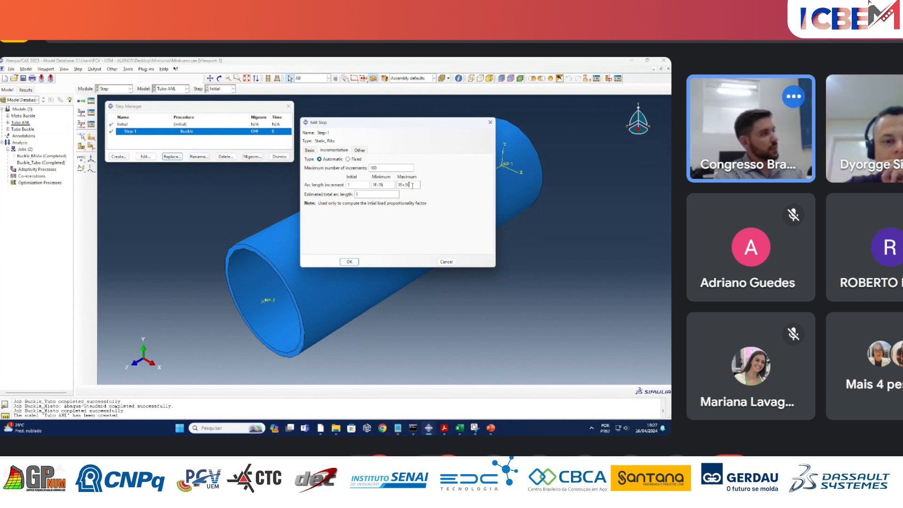
{"action": "double_click", "coordinate": [349, 185]}
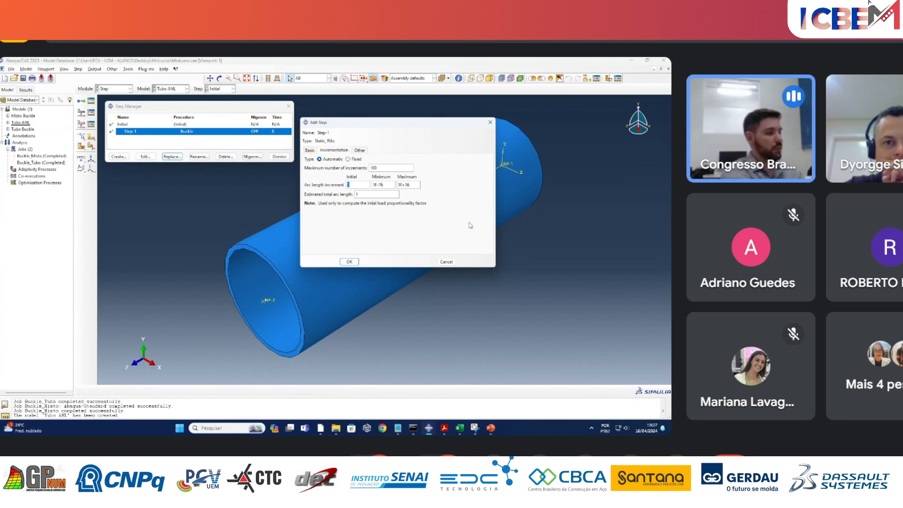
{"action": "type", "text": "0.0"}
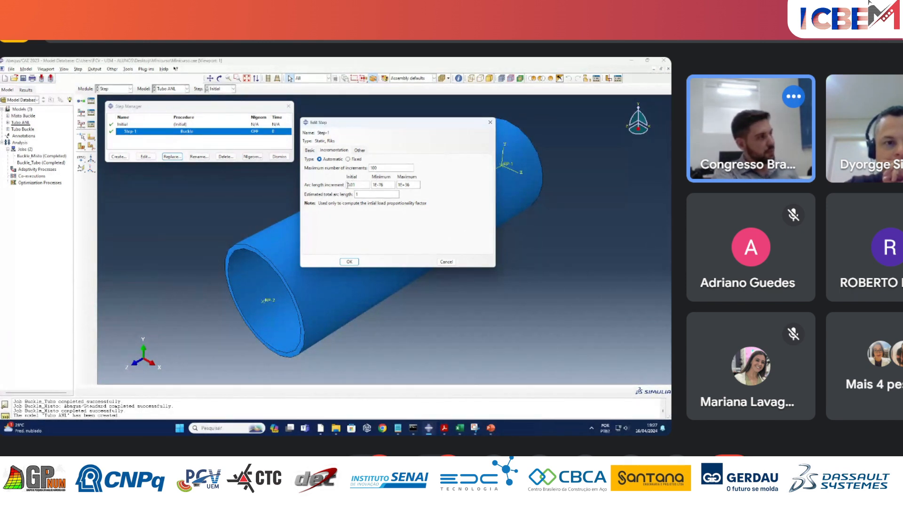
{"action": "left_click", "coordinate": [359, 187]}
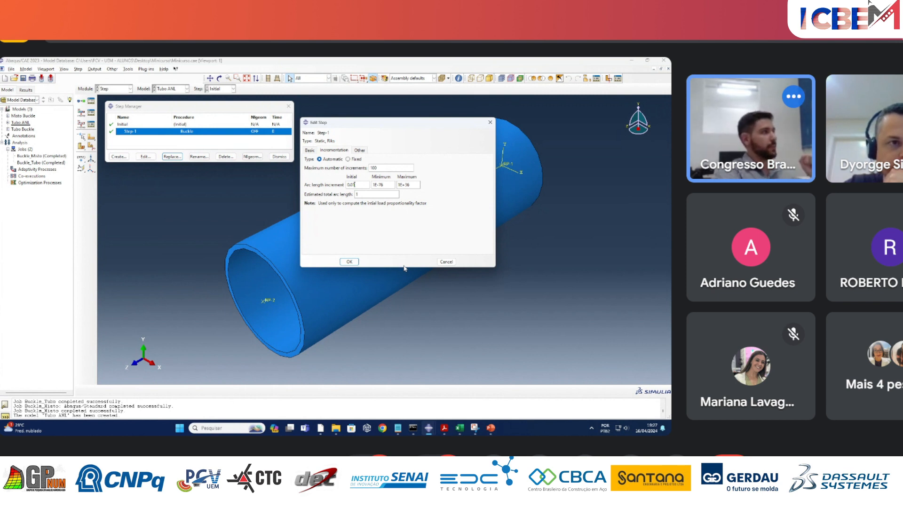
{"action": "left_click", "coordinate": [349, 262]}
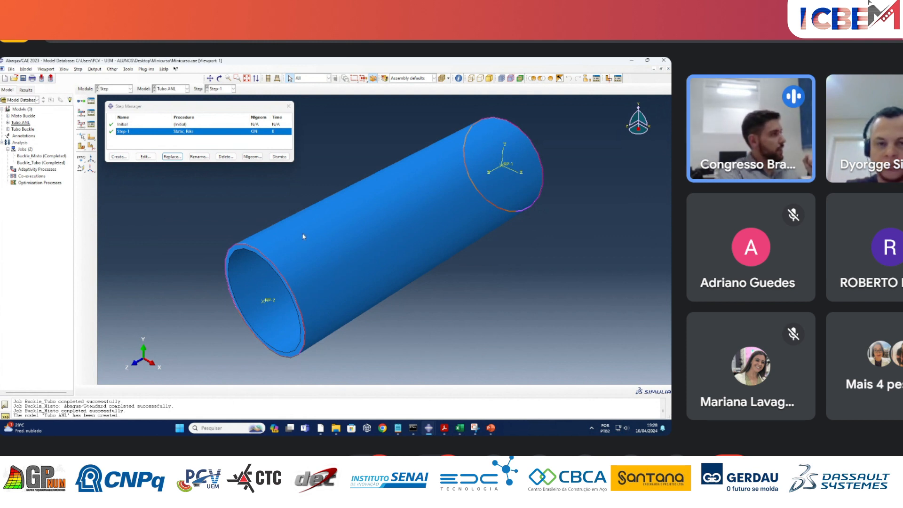
{"action": "left_click", "coordinate": [279, 157]}
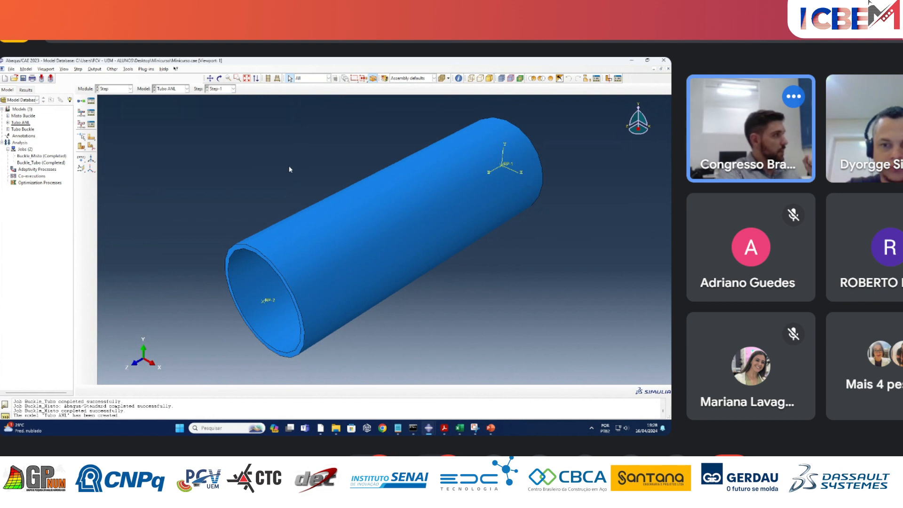
Open the Tubo ANL model's keywords for editing.
{"action": "right_click", "coordinate": [20, 123]}
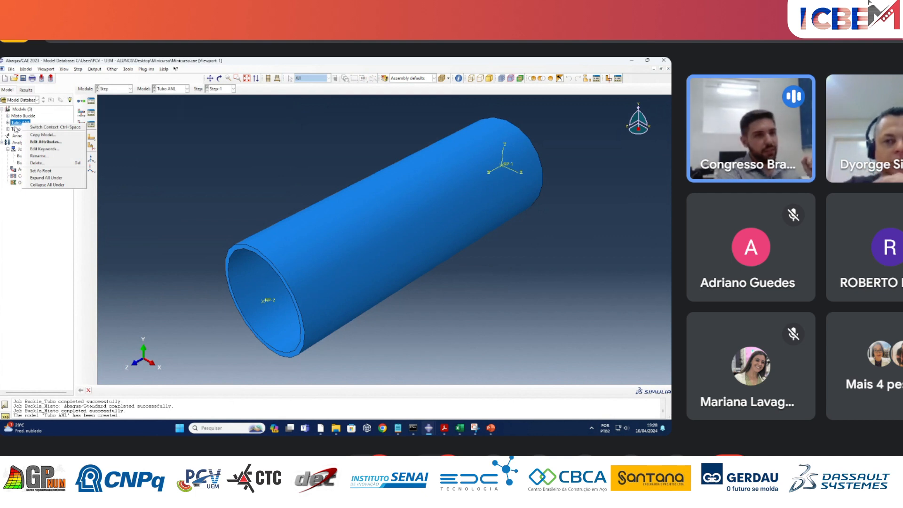
{"action": "left_click", "coordinate": [55, 149]}
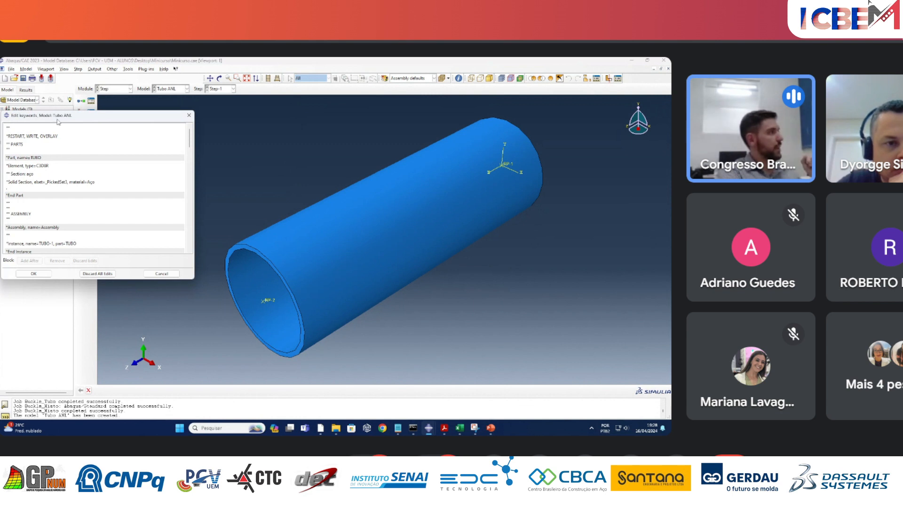
{"action": "left_click_drag", "start_coordinate": [58, 122], "coordinate": [161, 116]}
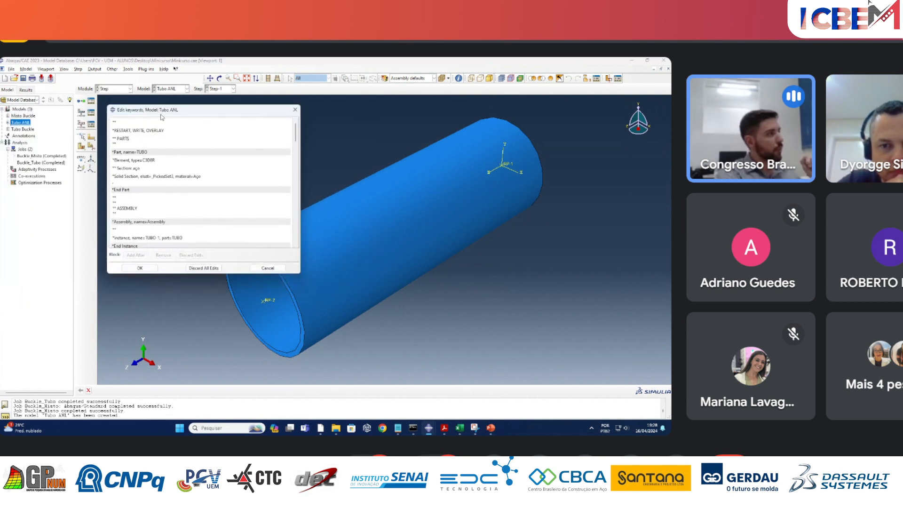
Insert an empty line just before the ** MATERIALS comment, below *End Assembly, in the Tubo ANL keywords.
{"action": "mouse_move", "coordinate": [296, 135]}
{"action": "left_mouse_down"}
{"action": "mouse_move", "coordinate": [300, 244]}
{"action": "mouse_move", "coordinate": [293, 134]}
{"action": "left_mouse_up"}
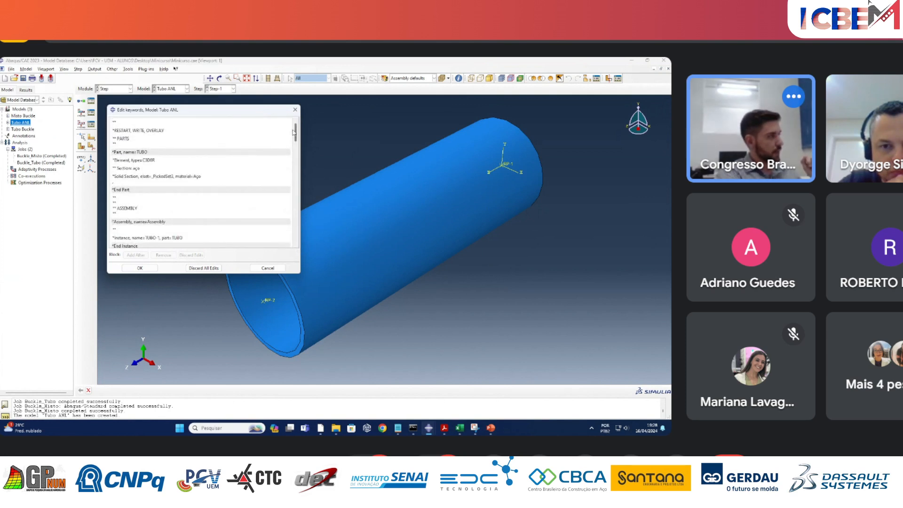
{"action": "left_click_drag", "start_coordinate": [295, 134], "coordinate": [293, 156]}
{"action": "scroll", "coordinate": [157, 189], "scroll_direction": "down", "scroll_amount": 3}
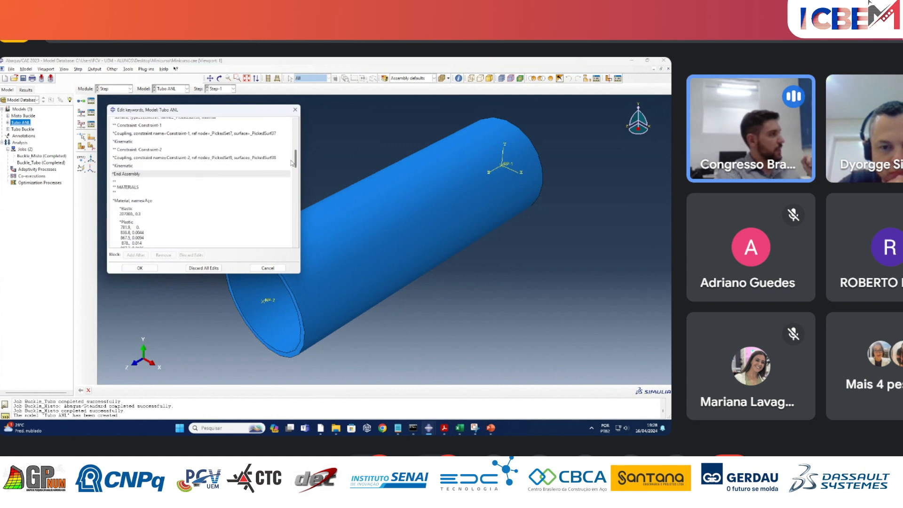
{"action": "left_click", "coordinate": [130, 176]}
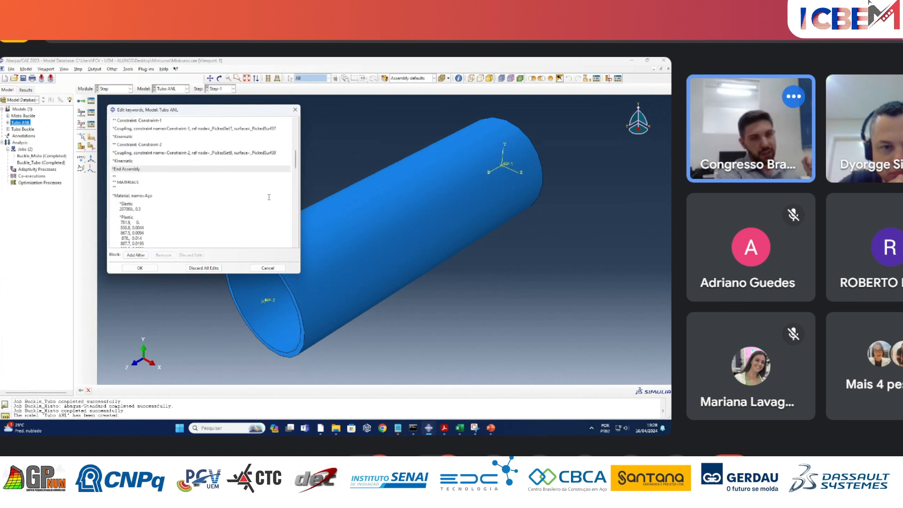
{"action": "scroll", "coordinate": [268, 197], "scroll_direction": "down", "scroll_amount": 3}
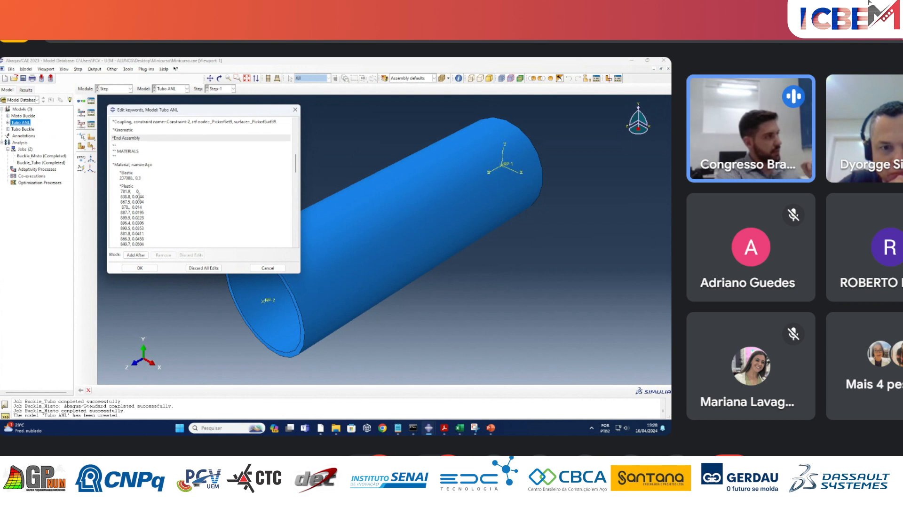
{"action": "scroll", "coordinate": [138, 196], "scroll_direction": "down", "scroll_amount": 6}
{"action": "scroll", "coordinate": [138, 178], "scroll_direction": "up", "scroll_amount": 3}
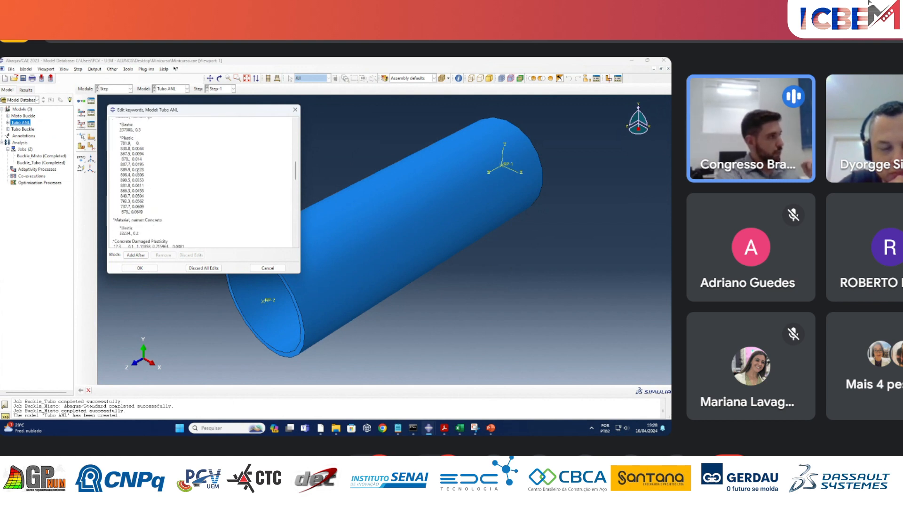
{"action": "scroll", "coordinate": [137, 171], "scroll_direction": "down", "scroll_amount": 3}
{"action": "scroll", "coordinate": [165, 231], "scroll_direction": "up", "scroll_amount": 6}
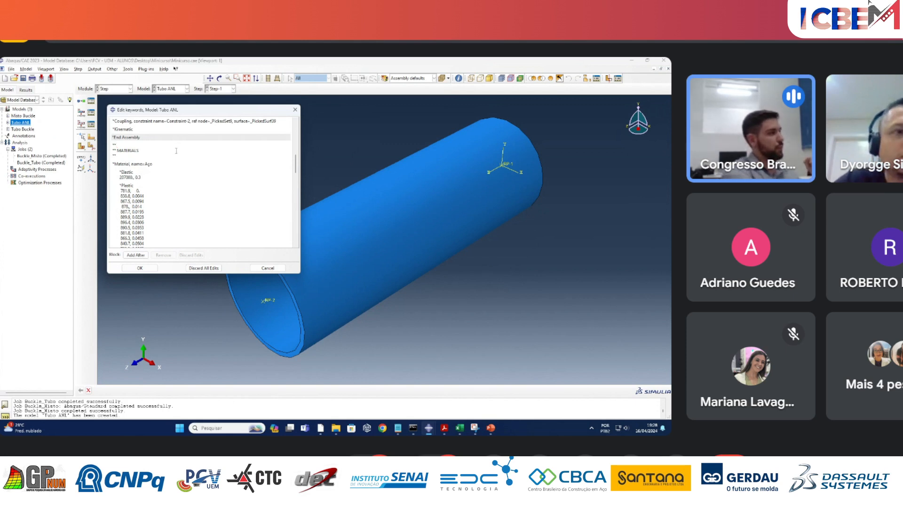
{"action": "key", "text": "Return"}
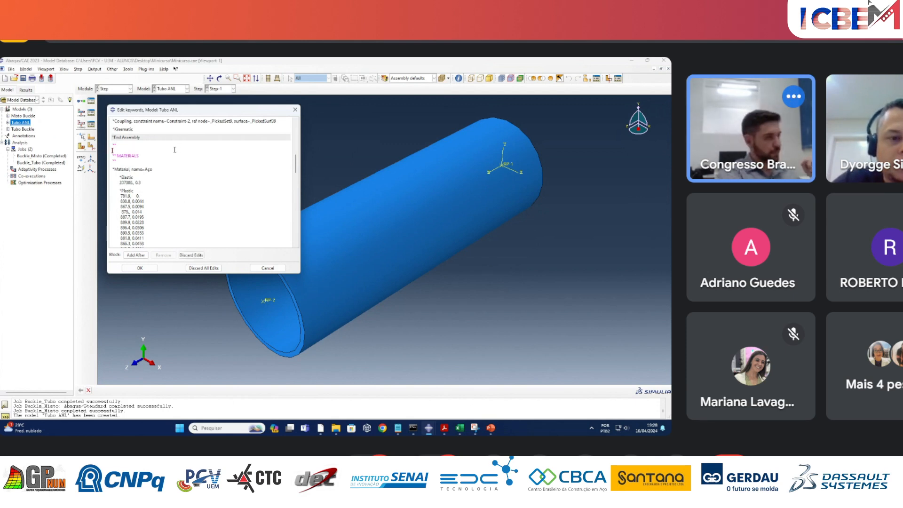
Switch to the PowerPoint presentation and copy the *IMPERFECTION line and its 1,0.42, data line from the Imperfeições Geométricas slide.
{"action": "mouse_move", "coordinate": [490, 428]}
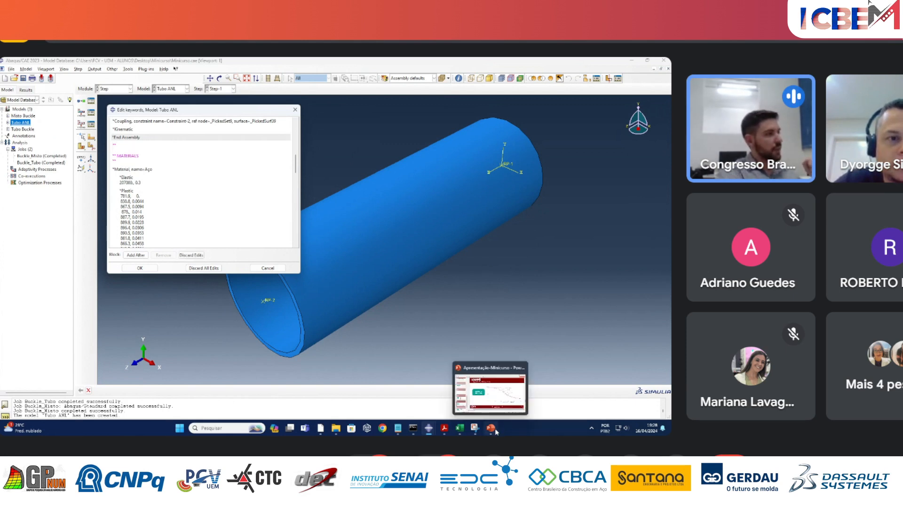
{"action": "left_click", "coordinate": [491, 391]}
{"action": "left_click", "coordinate": [84, 377]}
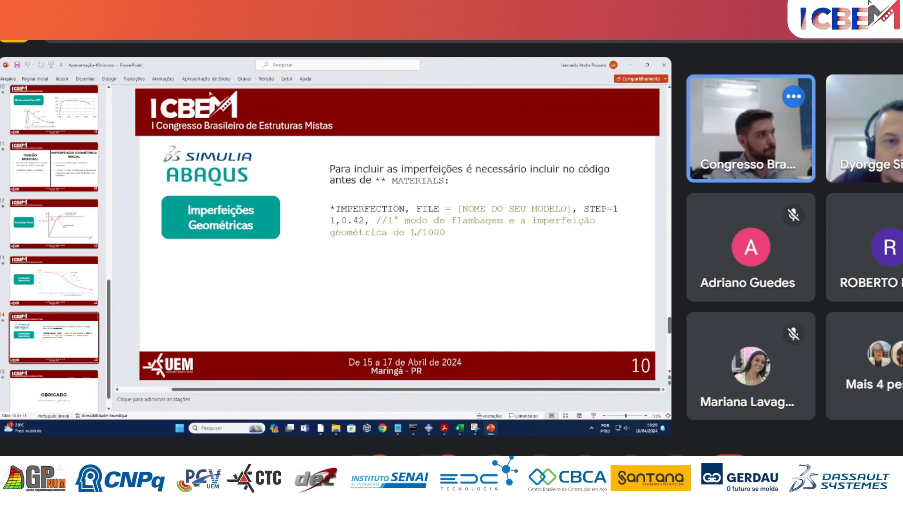
{"action": "left_click_drag", "start_coordinate": [339, 221], "coordinate": [367, 221]}
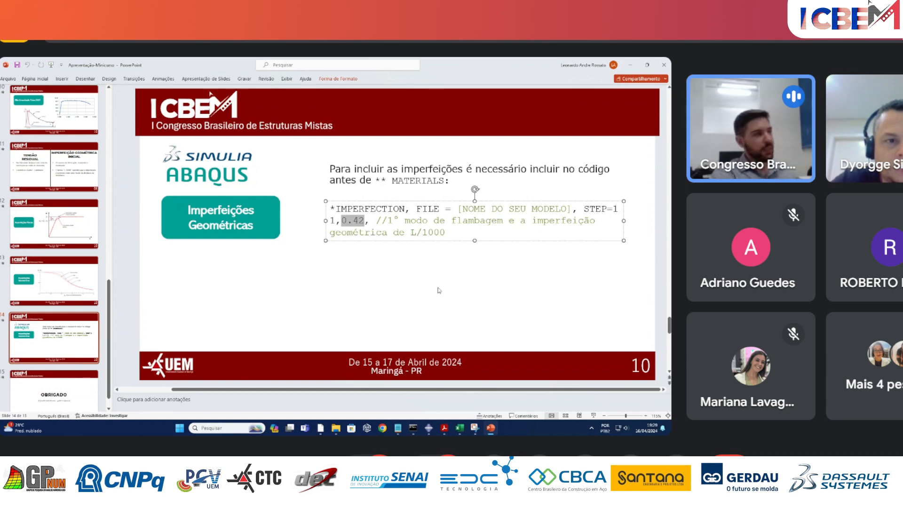
{"action": "left_click", "coordinate": [441, 232]}
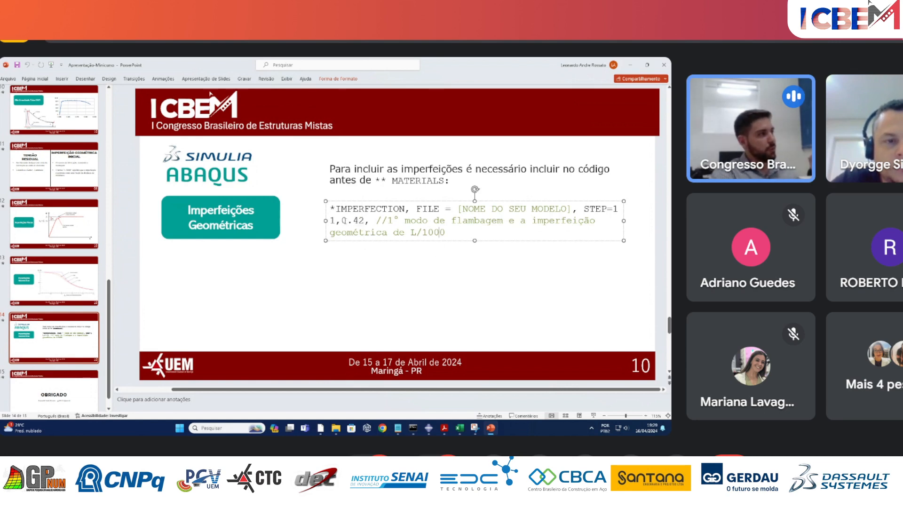
{"action": "left_click_drag", "start_coordinate": [342, 220], "coordinate": [365, 220]}
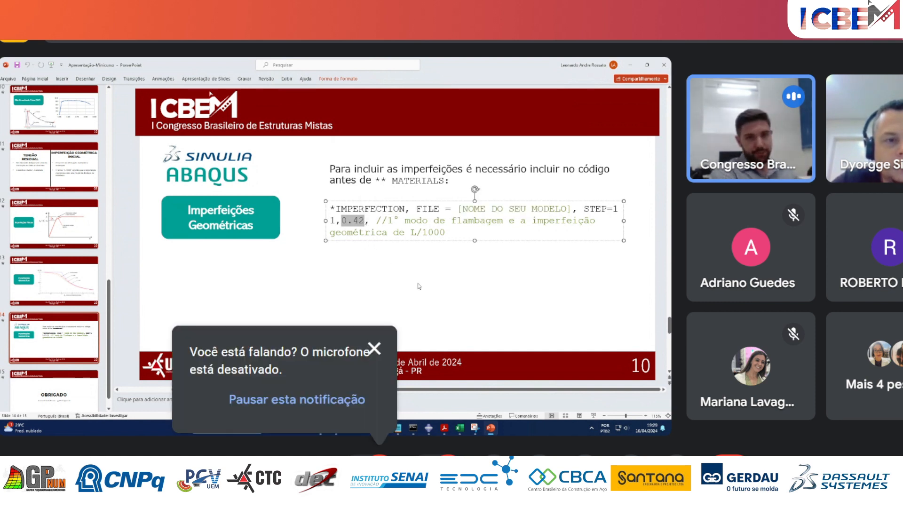
{"action": "left_click", "coordinate": [366, 221]}
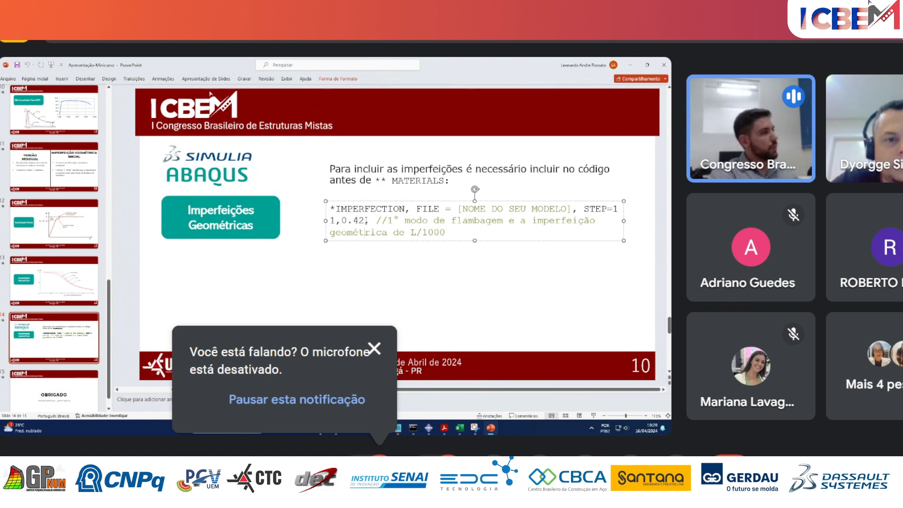
{"action": "left_click_drag", "start_coordinate": [374, 221], "coordinate": [329, 210]}
{"action": "key", "text": "ctrl+c"}
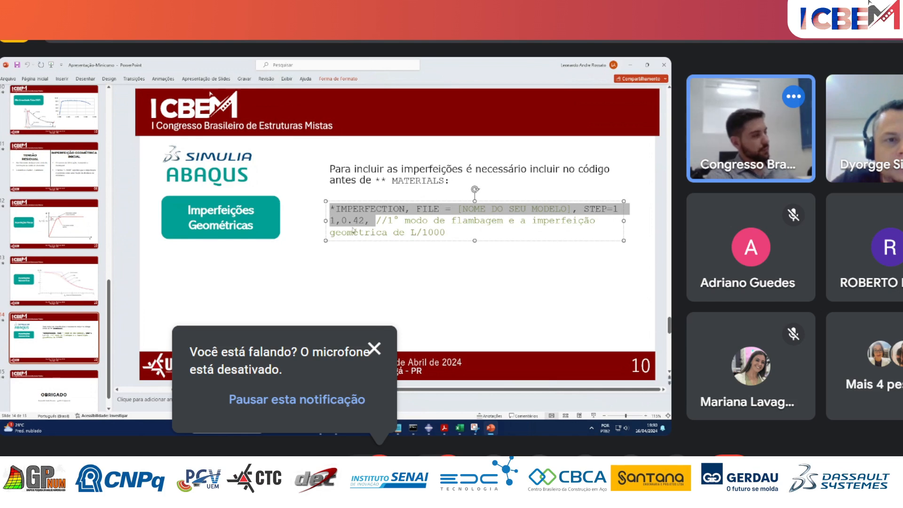
Return to Abaqus/CAE and paste the copied *IMPERFECTION lines into the empty line before ** MATERIALS.
{"action": "mouse_move", "coordinate": [429, 431]}
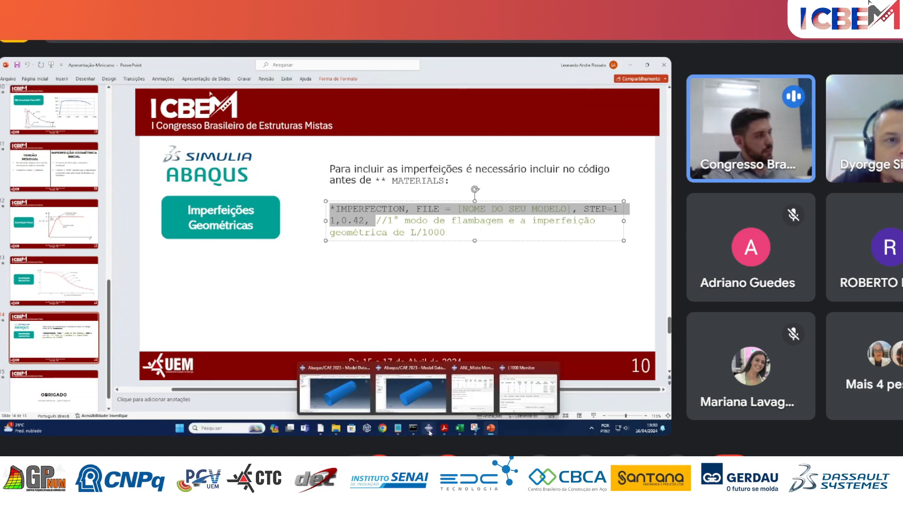
{"action": "left_click", "coordinate": [343, 391]}
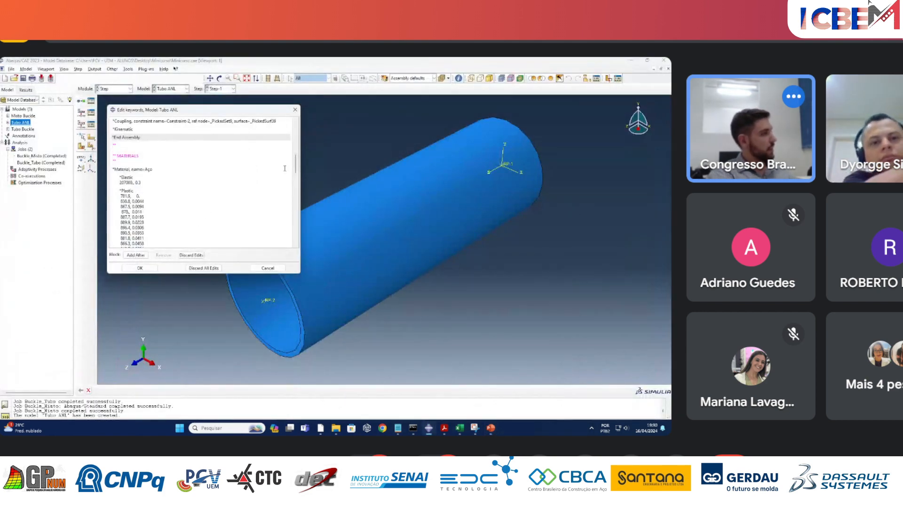
{"action": "key", "text": "ctrl+v"}
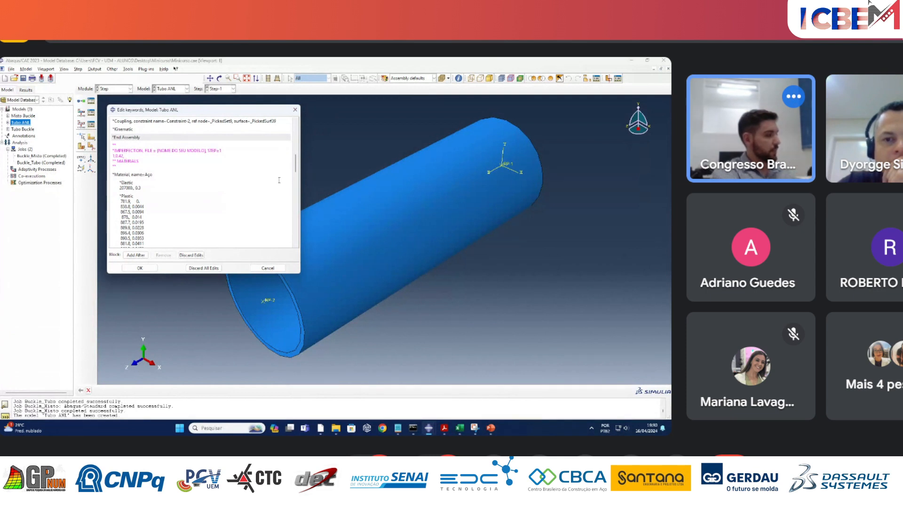
Replace the [NOME DO SEU MODELO] placeholder in the *IMPERFECTION keyword with the file name Buckle_Tubo.
{"action": "key", "text": "BackSpace"}
{"action": "key", "text": "BackSpace"}
{"action": "key", "text": "BackSpace"}
{"action": "key", "text": "BackSpace"}
{"action": "key", "text": "BackSpace"}
{"action": "key", "text": "BackSpace"}
{"action": "key", "text": "BackSpace"}
{"action": "key", "text": "BackSpace"}
{"action": "key", "text": "BackSpace"}
{"action": "key", "text": "BackSpace"}
{"action": "key", "text": "BackSpace"}
{"action": "key", "text": "BackSpace"}
{"action": "key", "text": "BackSpace"}
{"action": "key", "text": "BackSpace"}
{"action": "key", "text": "BackSpace"}
{"action": "key", "text": "BackSpace"}
{"action": "key", "text": "BackSpace"}
{"action": "key", "text": "BackSpace"}
{"action": "key", "text": "BackSpace"}
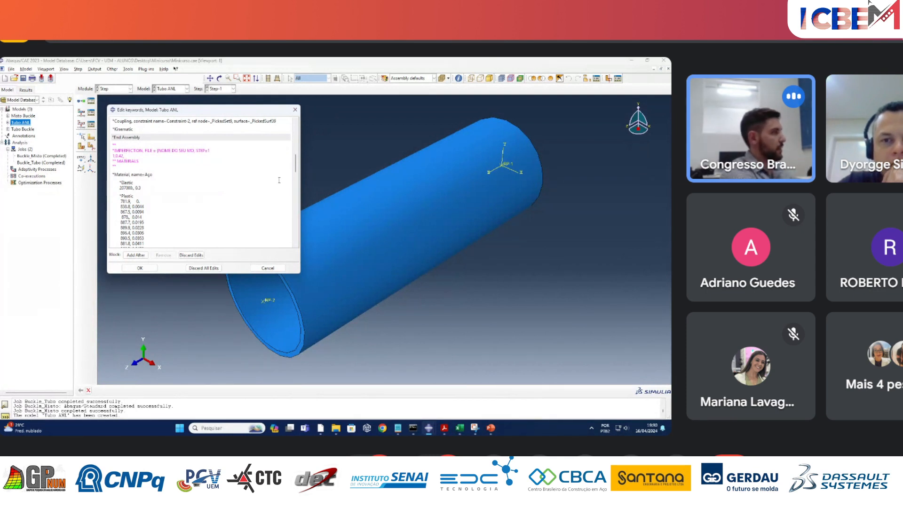
{"action": "key", "text": "BackSpace"}
{"action": "type", "text": "Buc"}
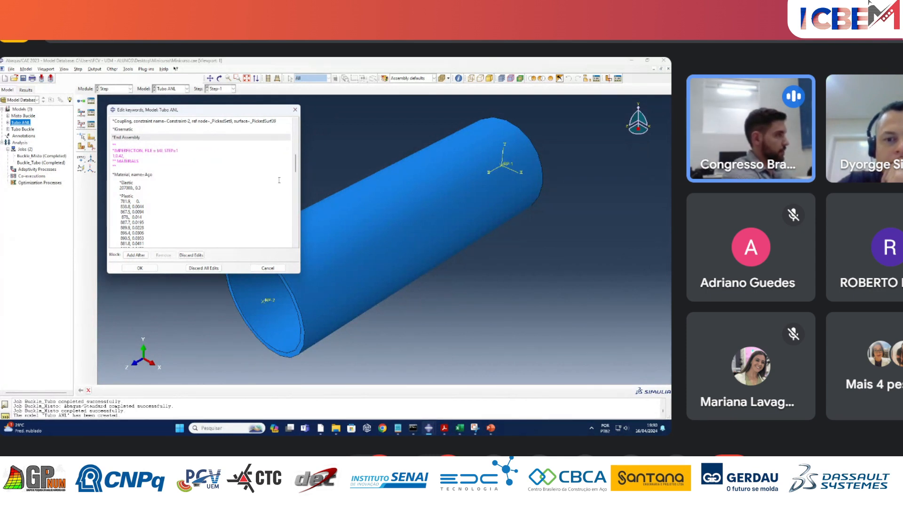
{"action": "key", "text": "BackSpace"}
{"action": "key", "text": "BackSpace"}
{"action": "key", "text": "BackSpace"}
{"action": "type", "text": "Buc"}
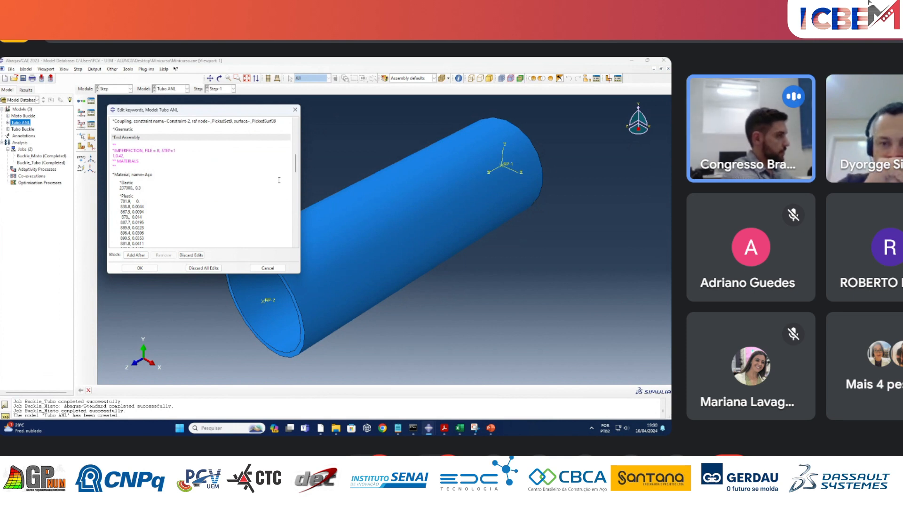
{"action": "type", "text": "kle"}
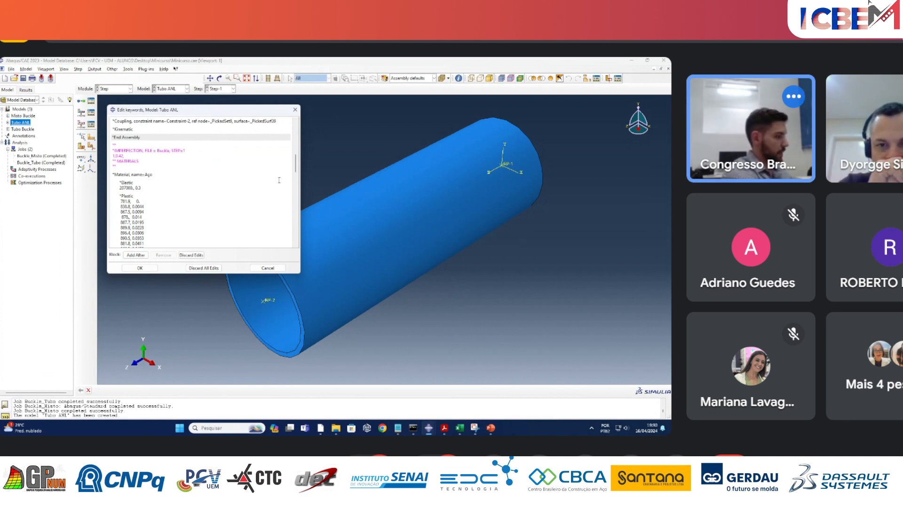
{"action": "type", "text": "_Tubo"}
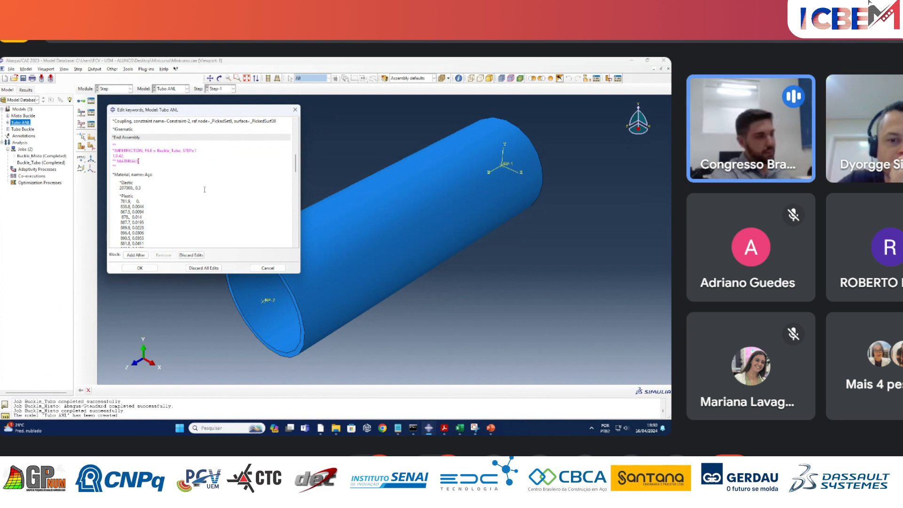
Delete the "*Conflicts, End of conflict block" and "*Conflicts, User edited keywords" lines near the end of the Tubo ANL keywords.
{"action": "scroll", "coordinate": [206, 193], "scroll_direction": "down", "scroll_amount": 2}
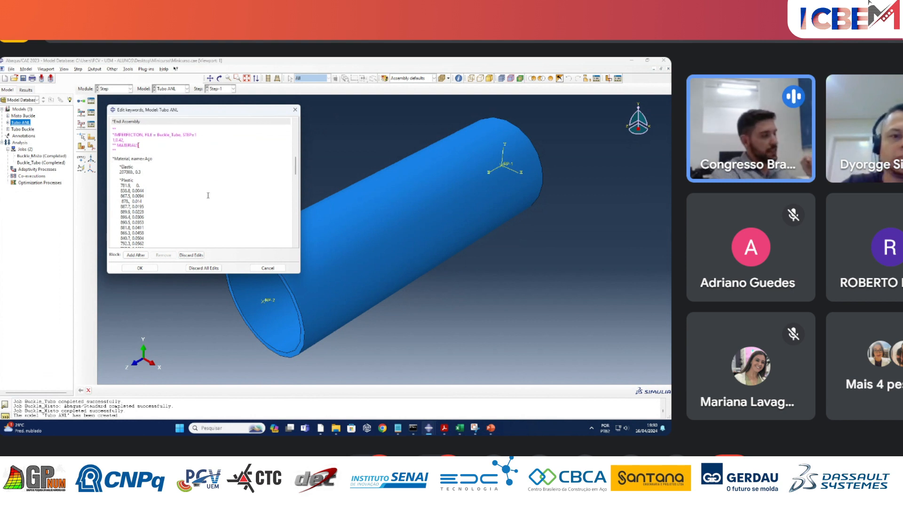
{"action": "scroll", "coordinate": [211, 201], "scroll_direction": "down", "scroll_amount": 12}
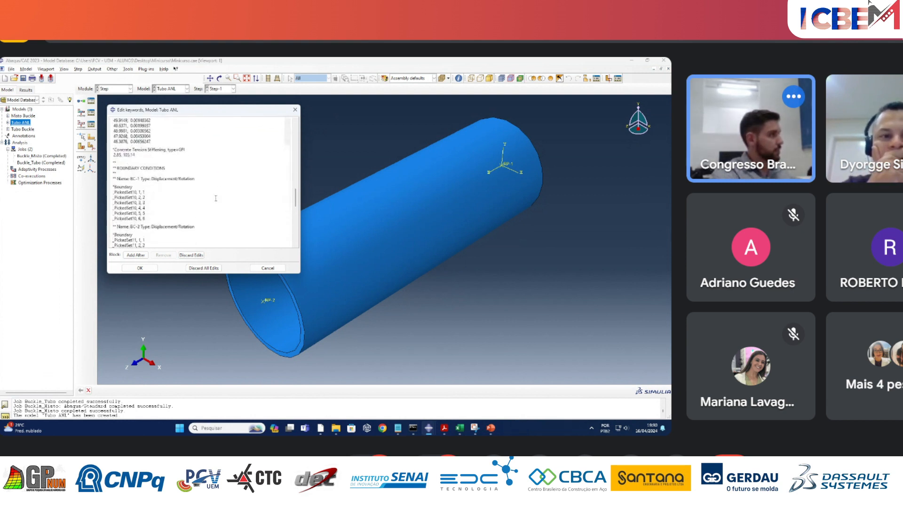
{"action": "scroll", "coordinate": [216, 198], "scroll_direction": "down", "scroll_amount": 10}
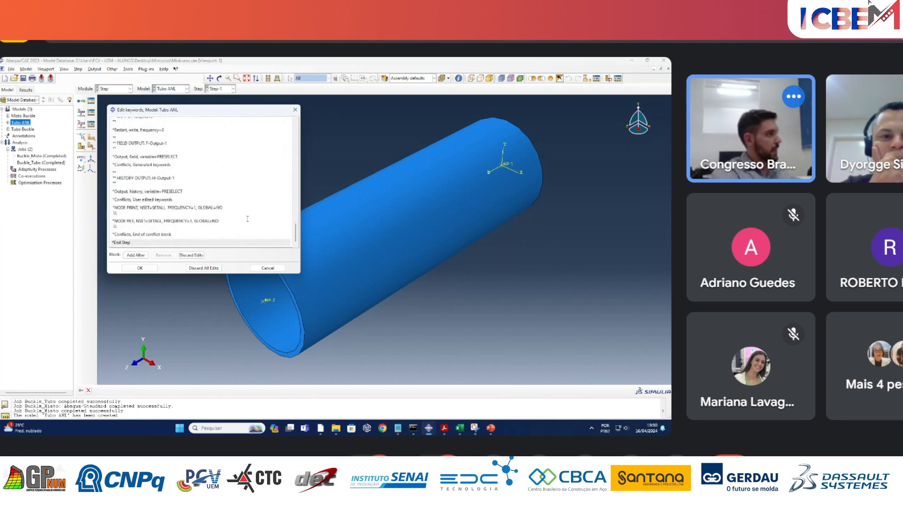
{"action": "left_click", "coordinate": [134, 227]}
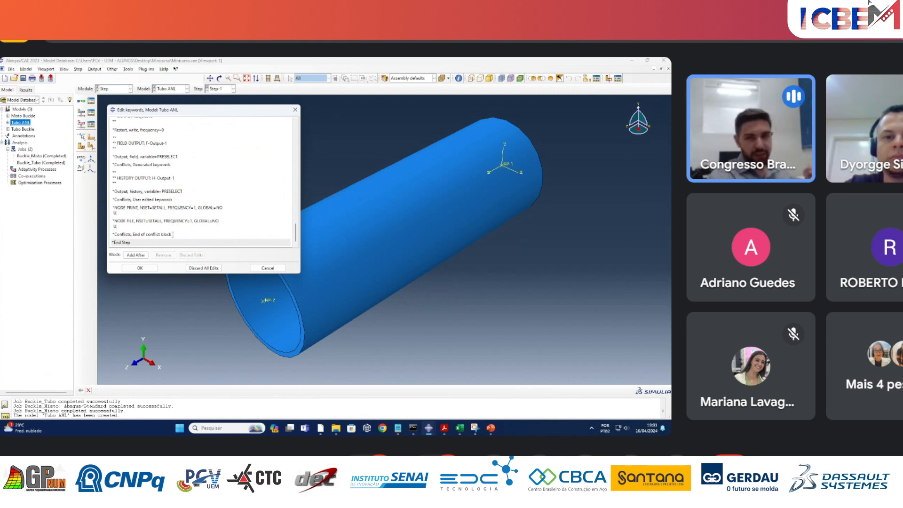
{"action": "triple_click", "coordinate": [102, 235]}
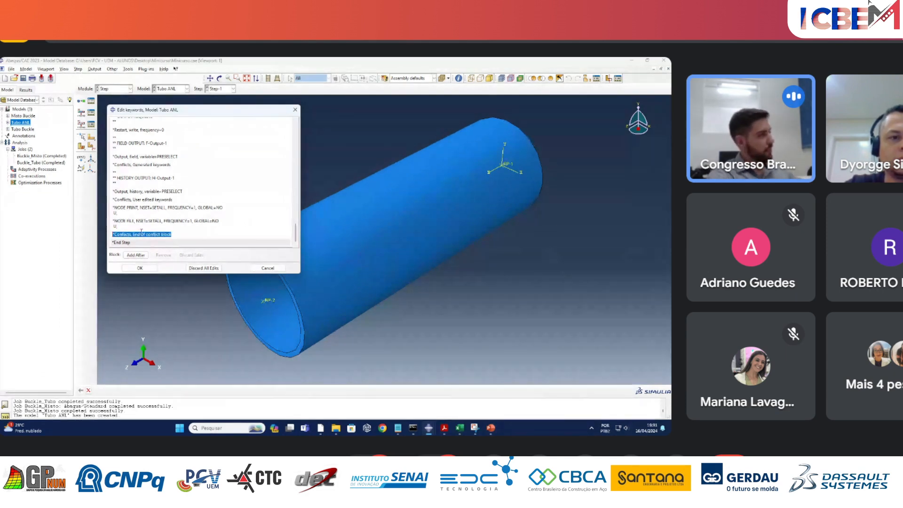
{"action": "key", "text": "Delete"}
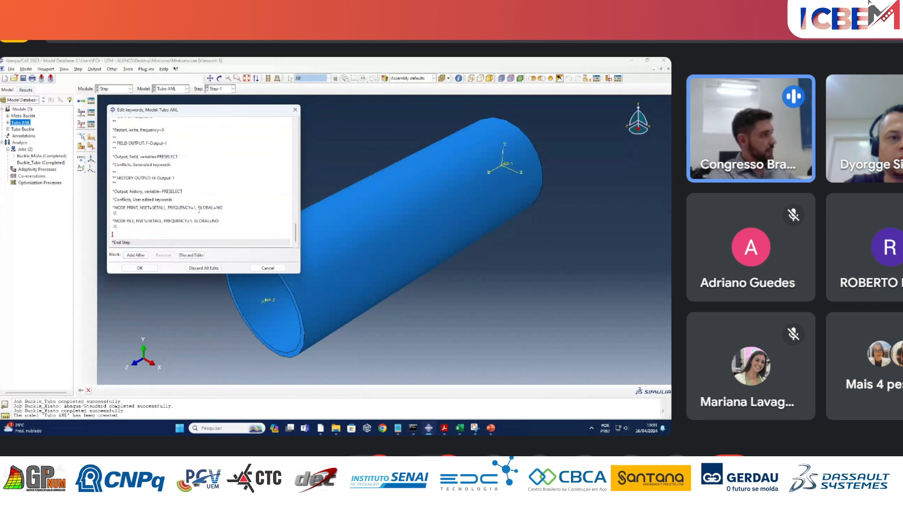
{"action": "left_click", "coordinate": [141, 199]}
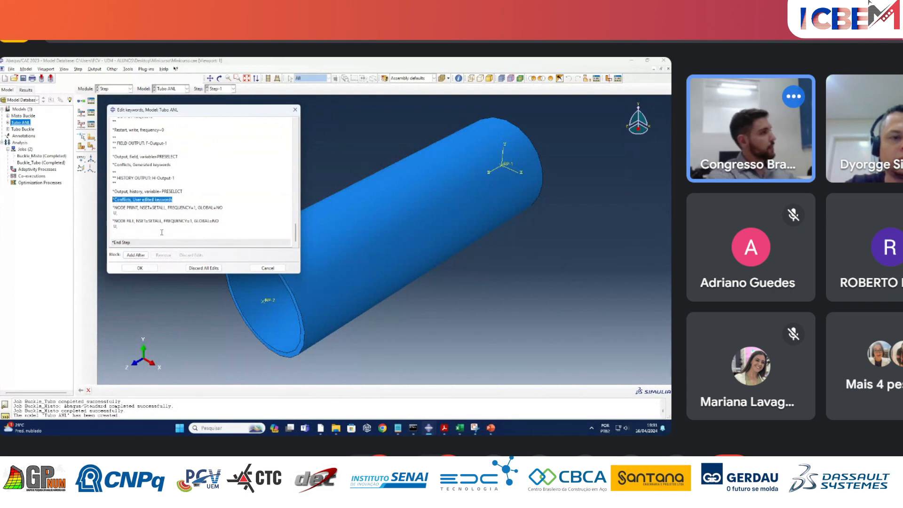
{"action": "key", "text": "Delete"}
Delete the *NODE FILE and *NODE PRINT keywords with their data lines above *End Step, and accept the keyword edits.
{"action": "left_click", "coordinate": [121, 214]}
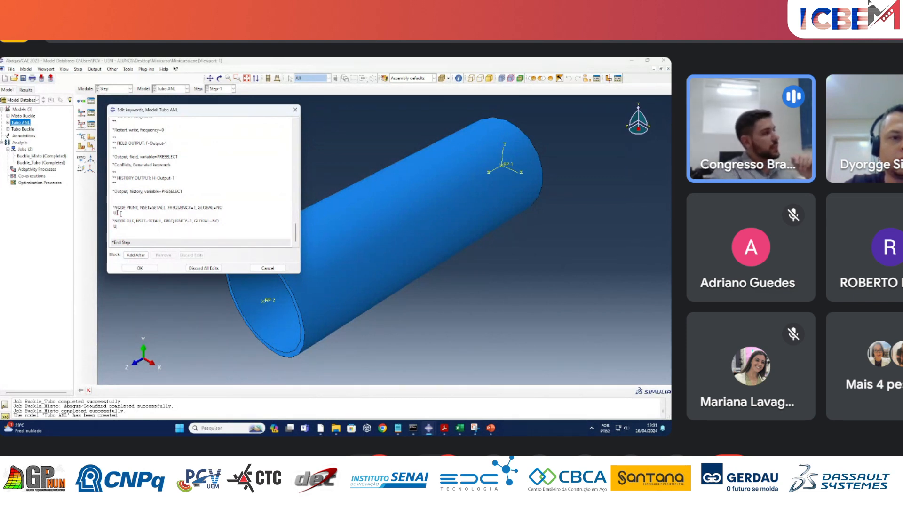
{"action": "left_click", "coordinate": [116, 223]}
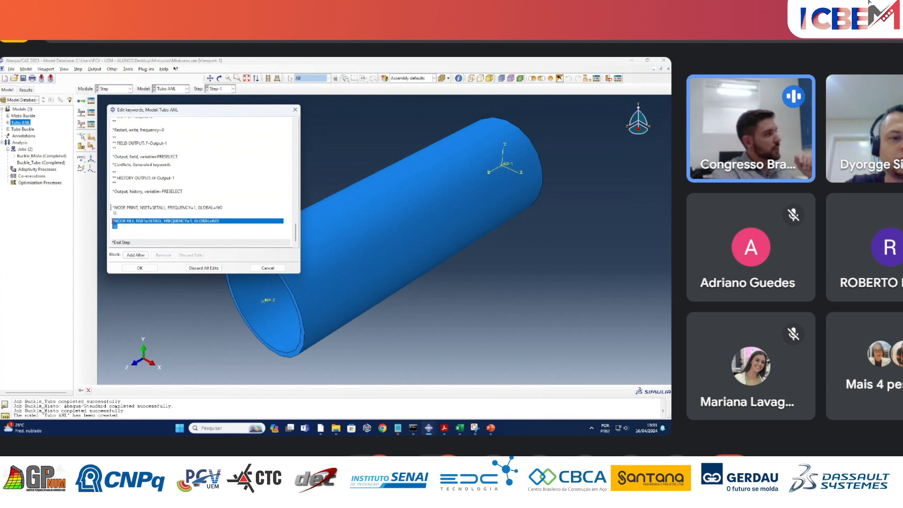
{"action": "left_click", "coordinate": [128, 234]}
{"action": "left_click", "coordinate": [123, 214]}
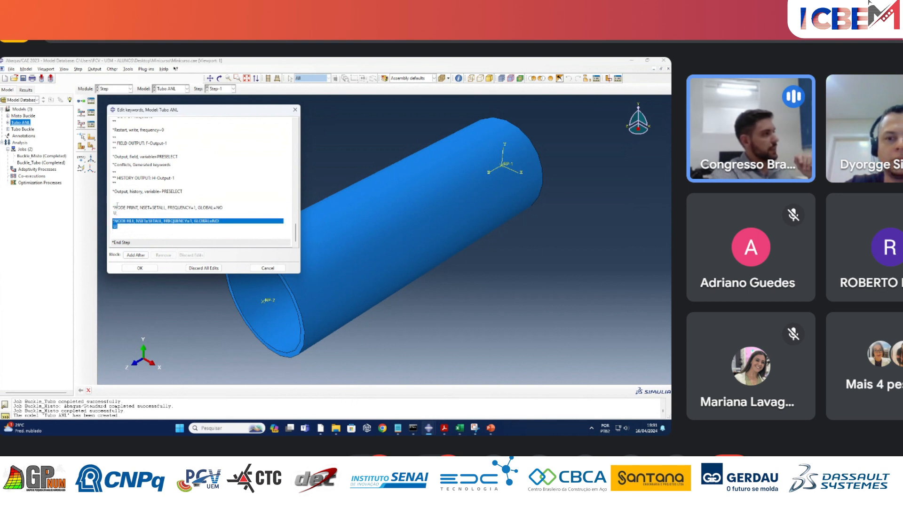
{"action": "left_click", "coordinate": [144, 231]}
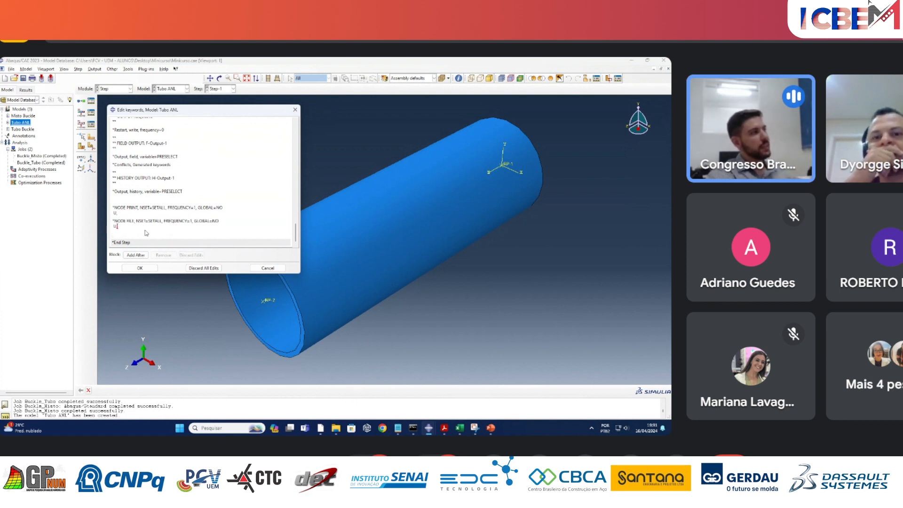
{"action": "left_click_drag", "start_coordinate": [117, 226], "coordinate": [106, 212]}
{"action": "key", "text": "Delete"}
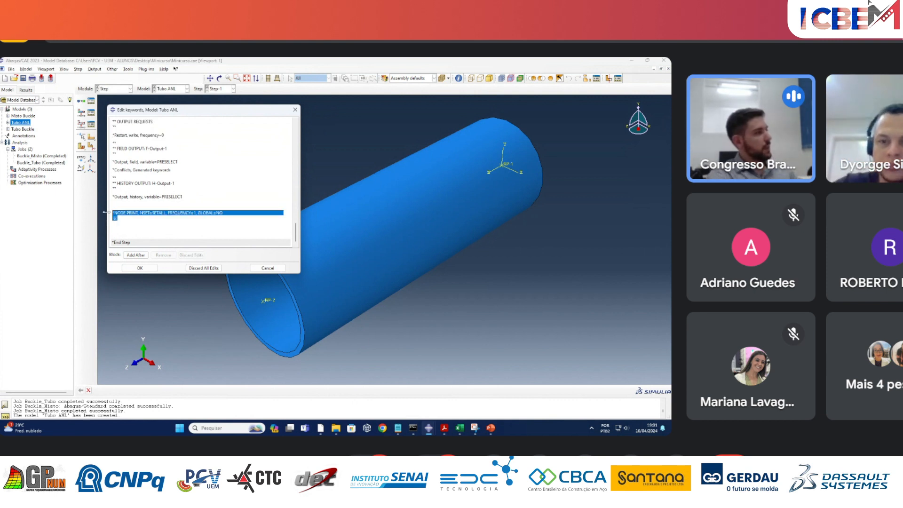
{"action": "key", "text": "Delete"}
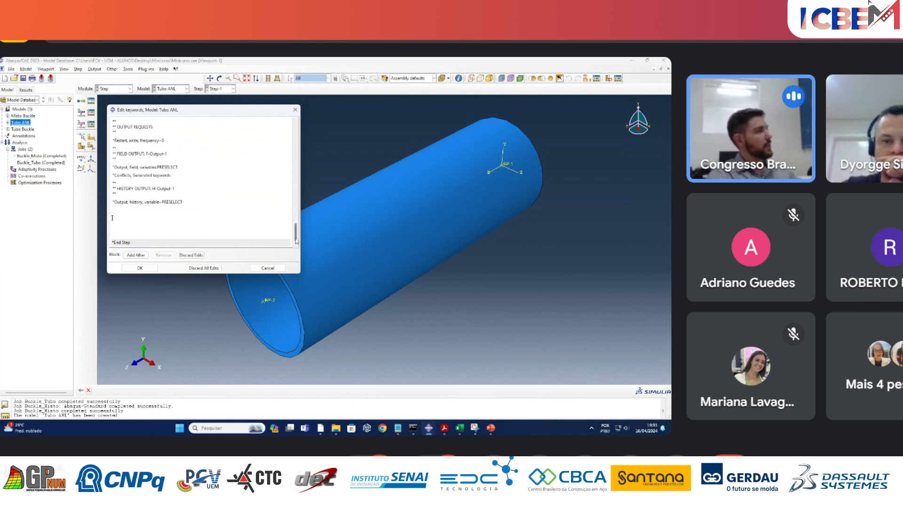
{"action": "mouse_move", "coordinate": [296, 233]}
{"action": "left_mouse_down"}
{"action": "mouse_move", "coordinate": [295, 137]}
{"action": "mouse_move", "coordinate": [286, 234]}
{"action": "left_mouse_up"}
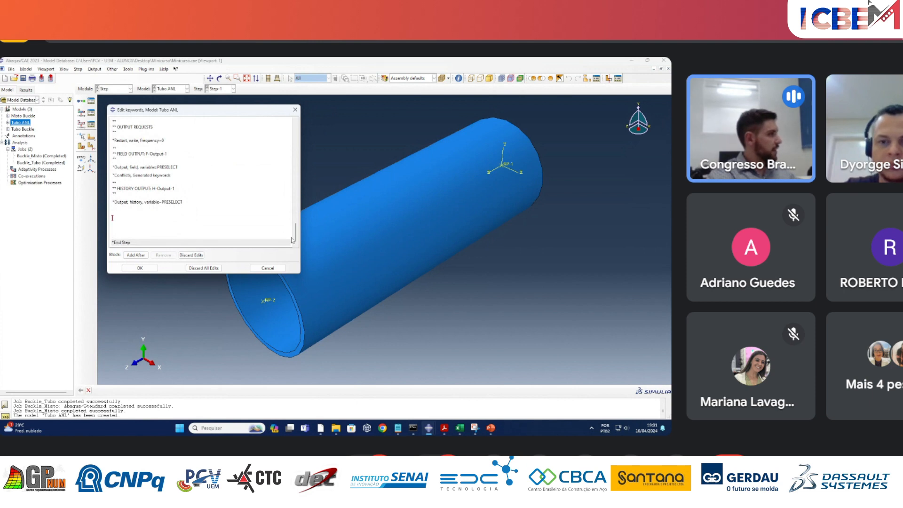
{"action": "left_click", "coordinate": [143, 269]}
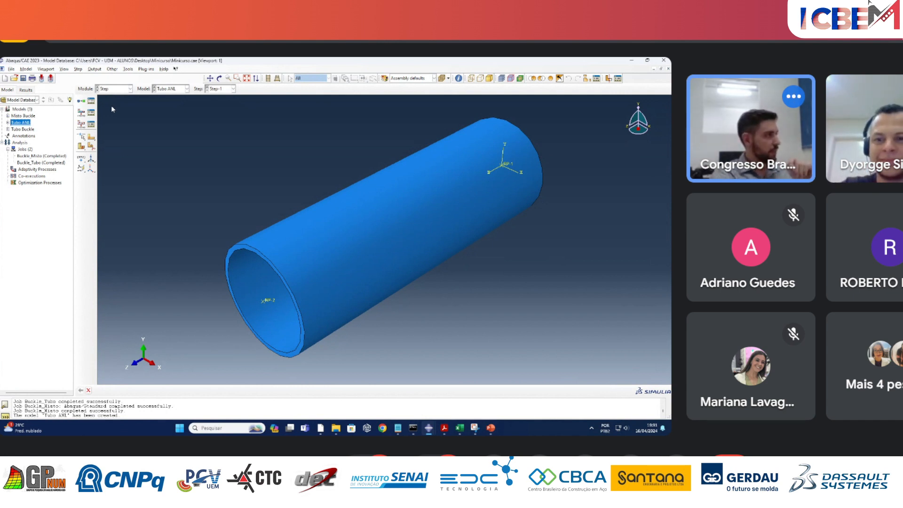
Create a job named Tubo_ANL from the Tubo ANL model and continue to its settings.
{"action": "right_click", "coordinate": [30, 150]}
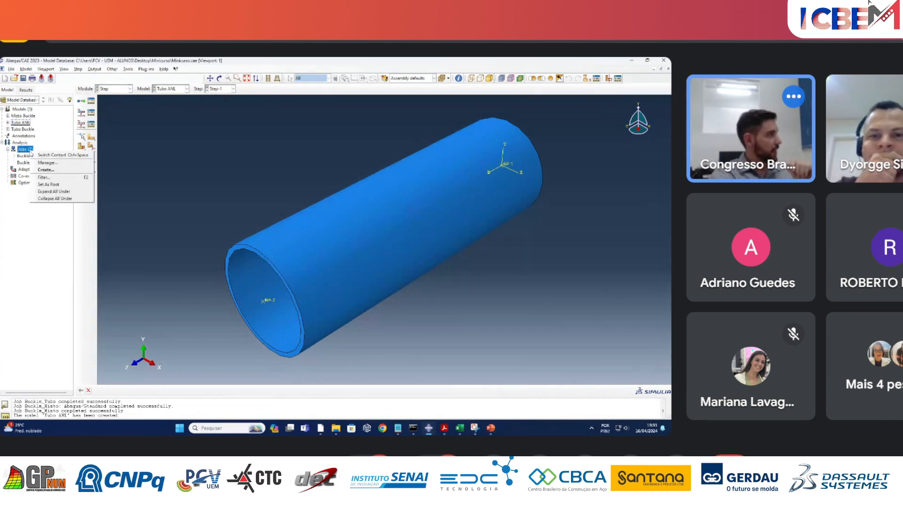
{"action": "left_click", "coordinate": [46, 170]}
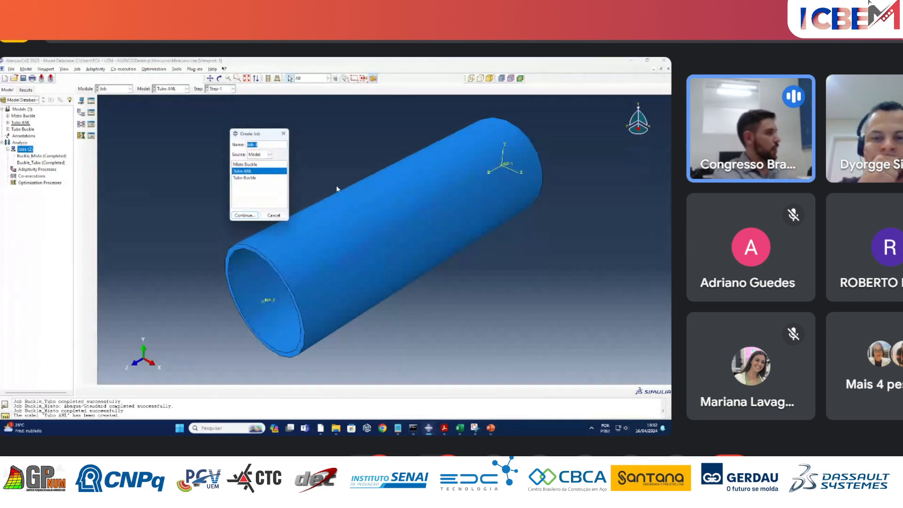
{"action": "type", "text": "Tubo"}
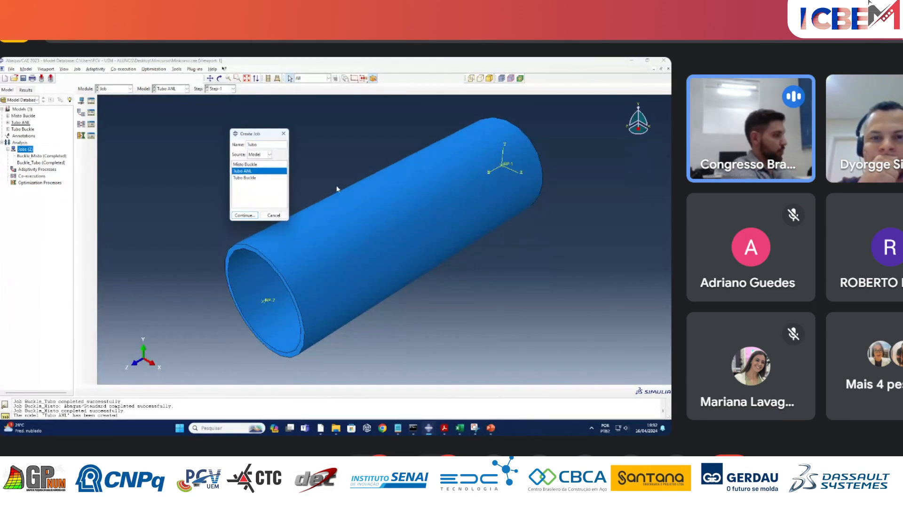
{"action": "type", "text": "_AN"}
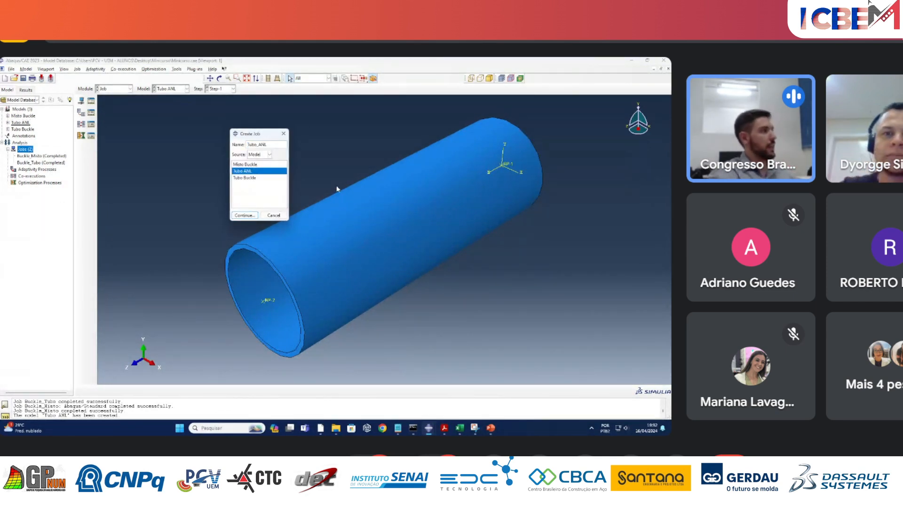
{"action": "type", "text": "L"}
{"action": "left_click", "coordinate": [244, 215]}
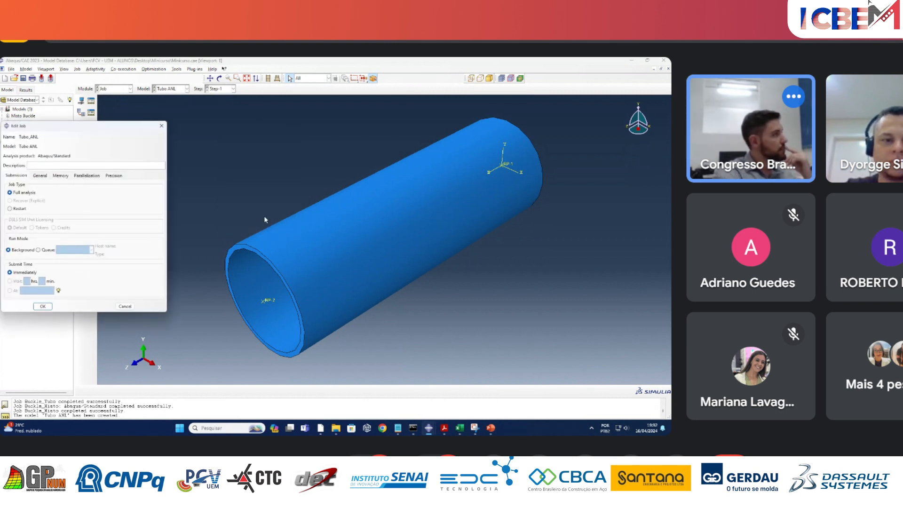
Enable multiple processors for the Tubo_ANL job with 4 processors, and accept the job settings.
{"action": "left_click", "coordinate": [93, 176]}
{"action": "left_click_drag", "start_coordinate": [85, 126], "coordinate": [210, 111]}
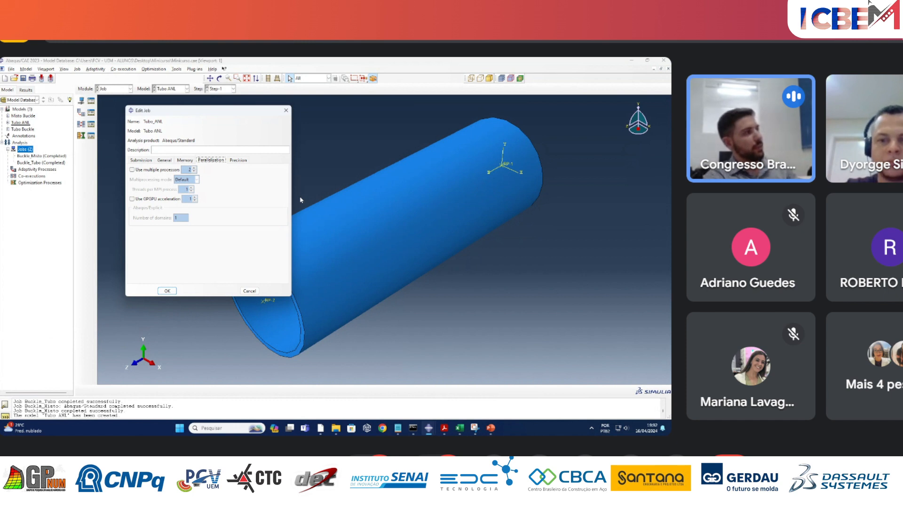
{"action": "left_click", "coordinate": [144, 161]}
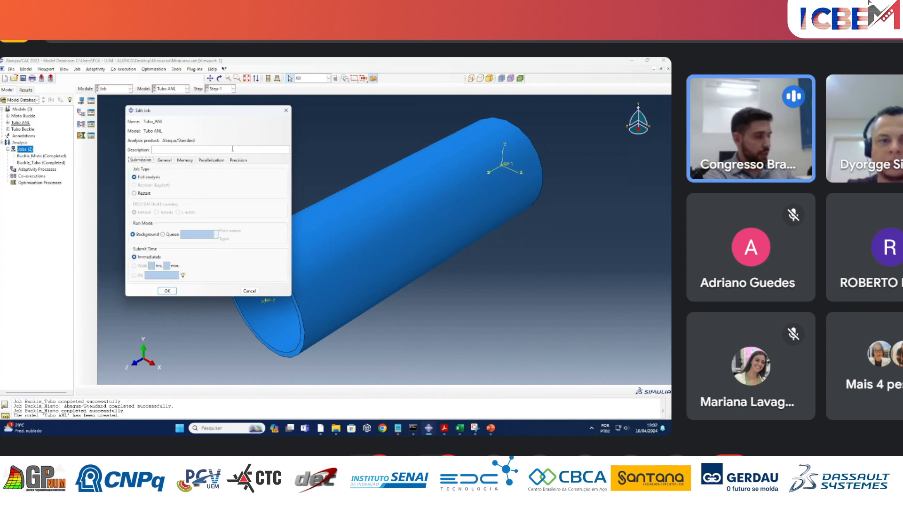
{"action": "left_click", "coordinate": [208, 161]}
{"action": "left_click", "coordinate": [150, 170]}
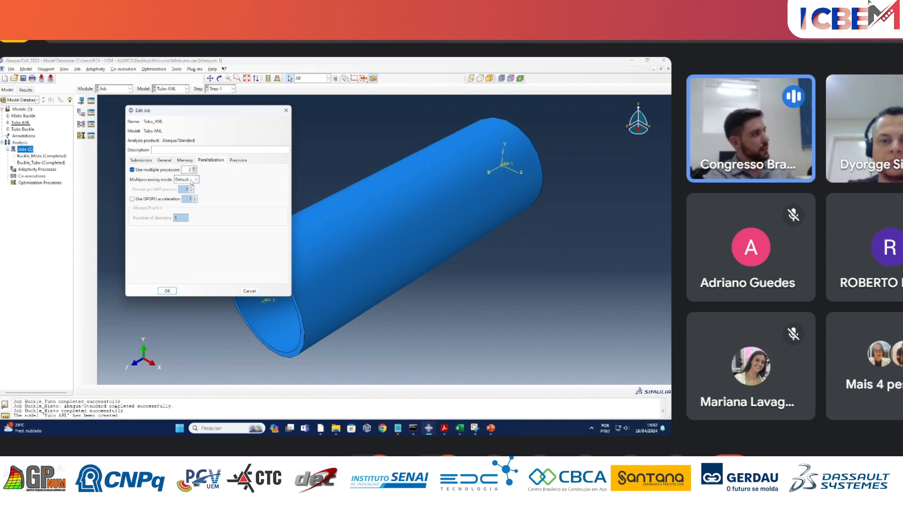
{"action": "double_click", "coordinate": [190, 169]}
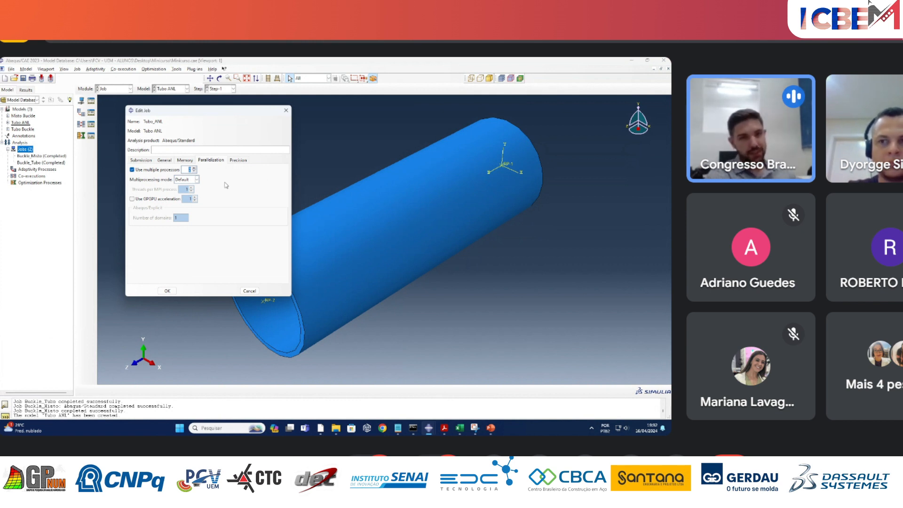
{"action": "left_click", "coordinate": [145, 160]}
{"action": "left_click", "coordinate": [167, 290]}
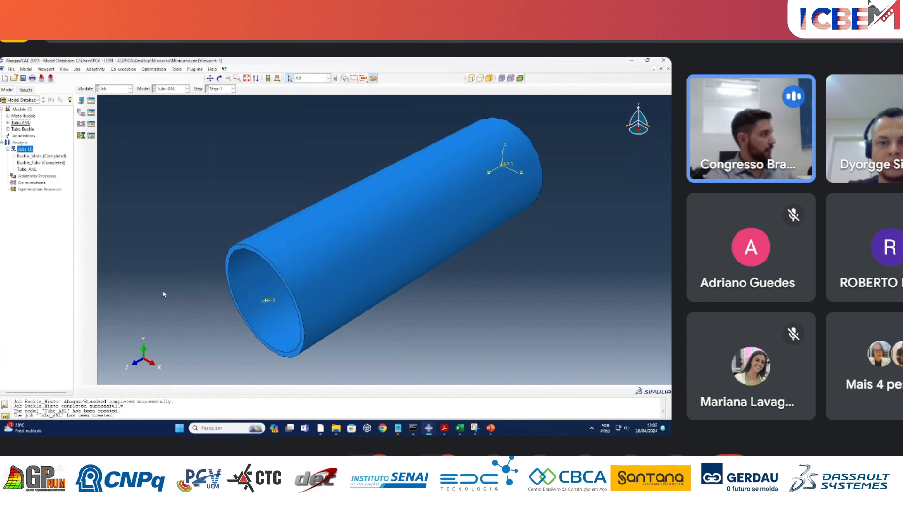
Submit the Tubo_ANL job for analysis and check its errors in the job monitor.
{"action": "right_click", "coordinate": [35, 169]}
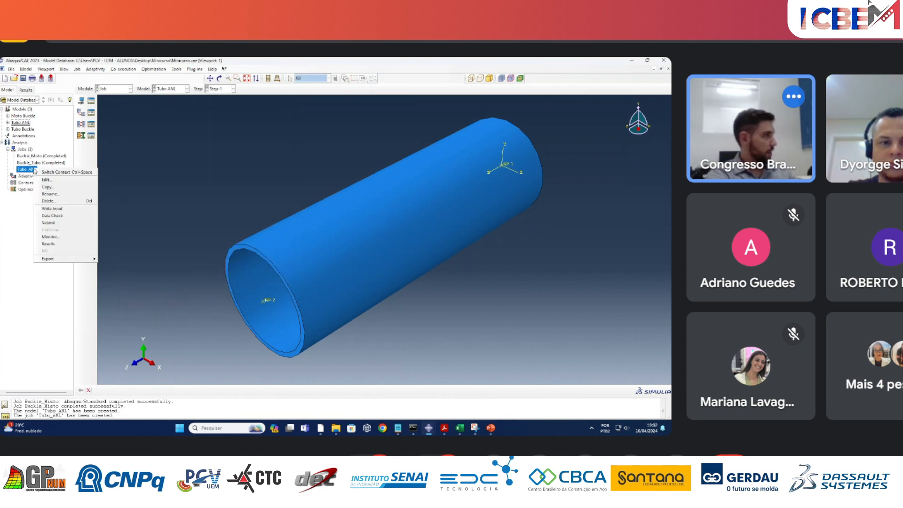
{"action": "left_click", "coordinate": [60, 222]}
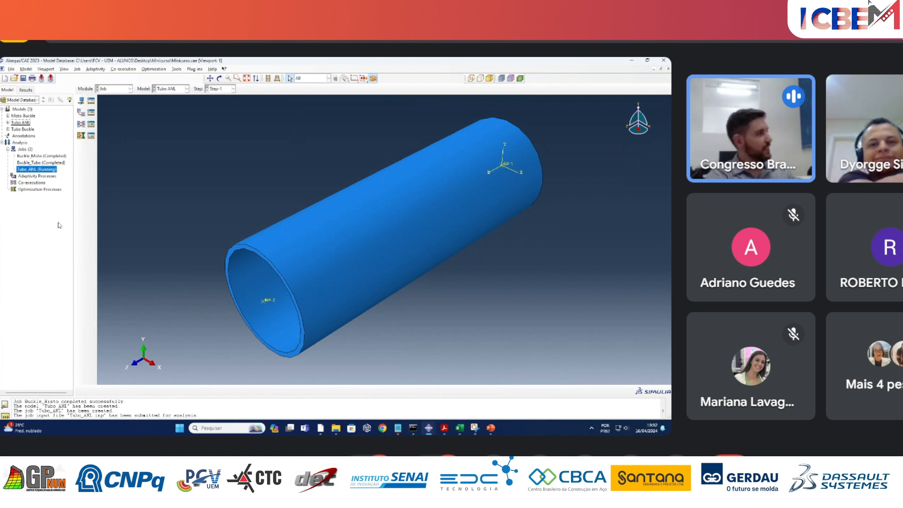
{"action": "right_click", "coordinate": [60, 169]}
{"action": "left_click", "coordinate": [78, 239]}
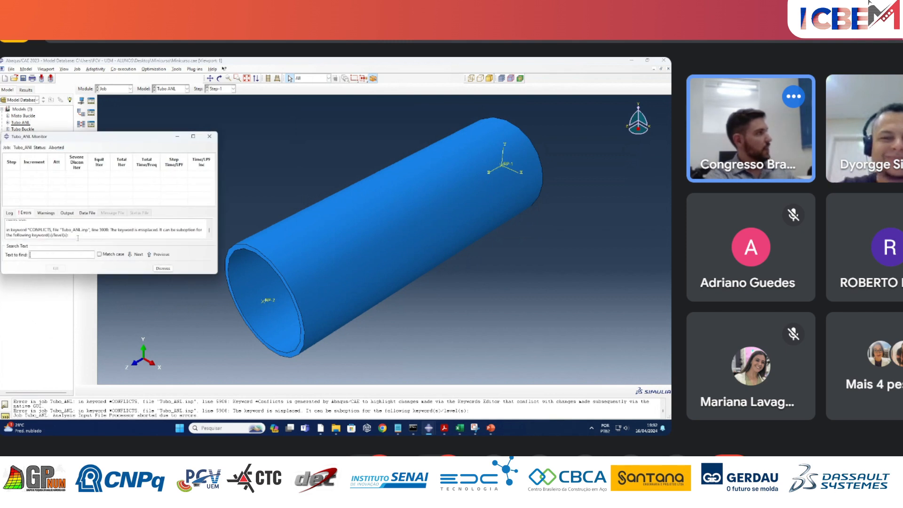
{"action": "left_click_drag", "start_coordinate": [143, 137], "coordinate": [403, 123]}
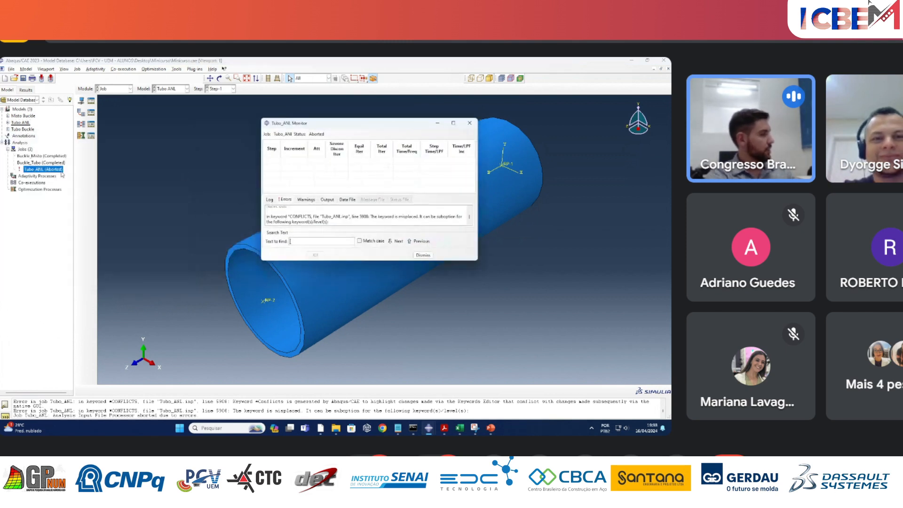
{"action": "key", "text": "Escape"}
Reopen the Tubo_ANL job monitor, enlarge its message area and read the full error messages.
{"action": "right_click", "coordinate": [44, 171]}
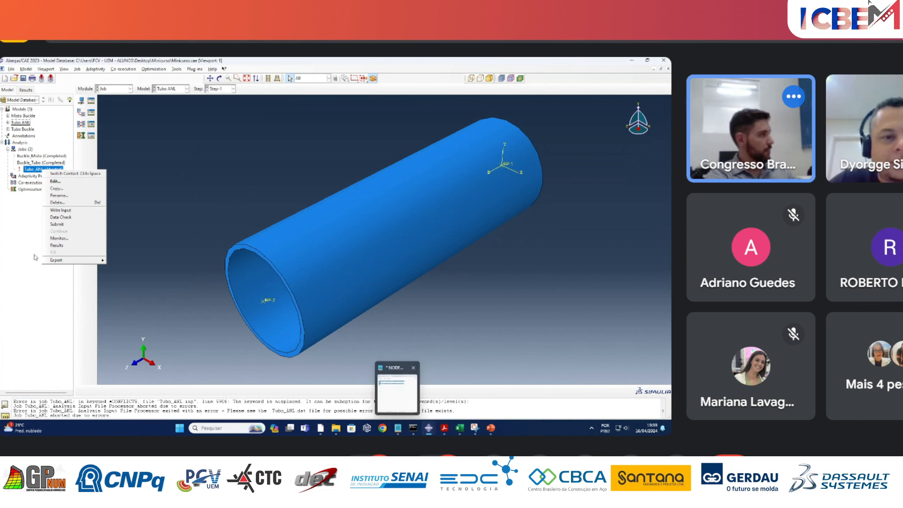
{"action": "left_click", "coordinate": [58, 238]}
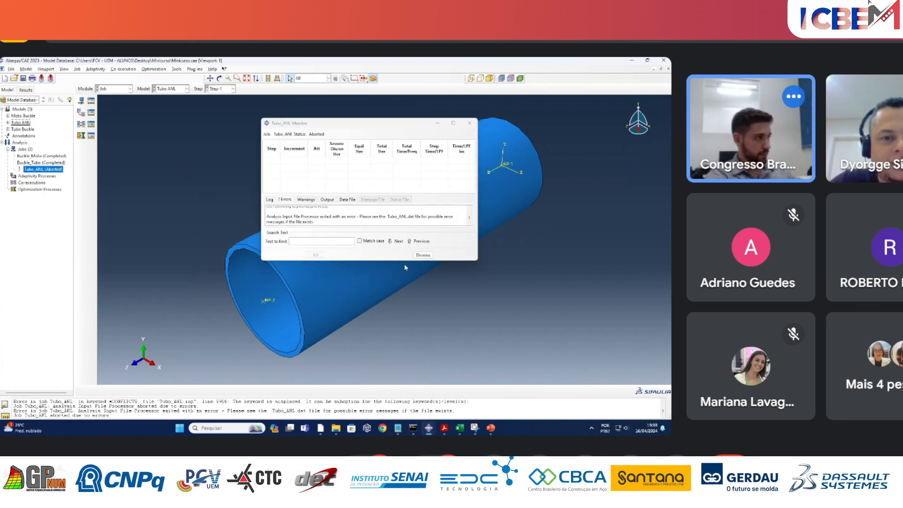
{"action": "left_click_drag", "start_coordinate": [404, 260], "coordinate": [403, 394]}
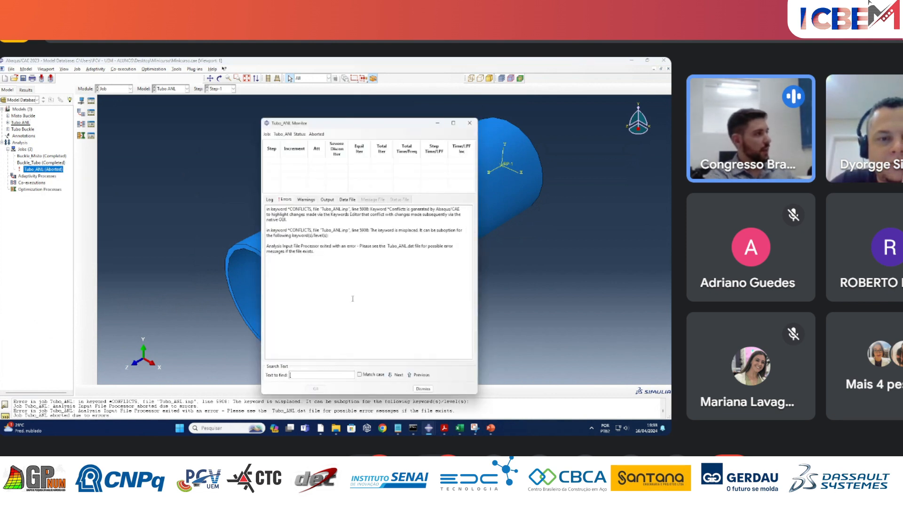
{"action": "left_click_drag", "start_coordinate": [325, 253], "coordinate": [265, 199]}
{"action": "left_click", "coordinate": [323, 257]}
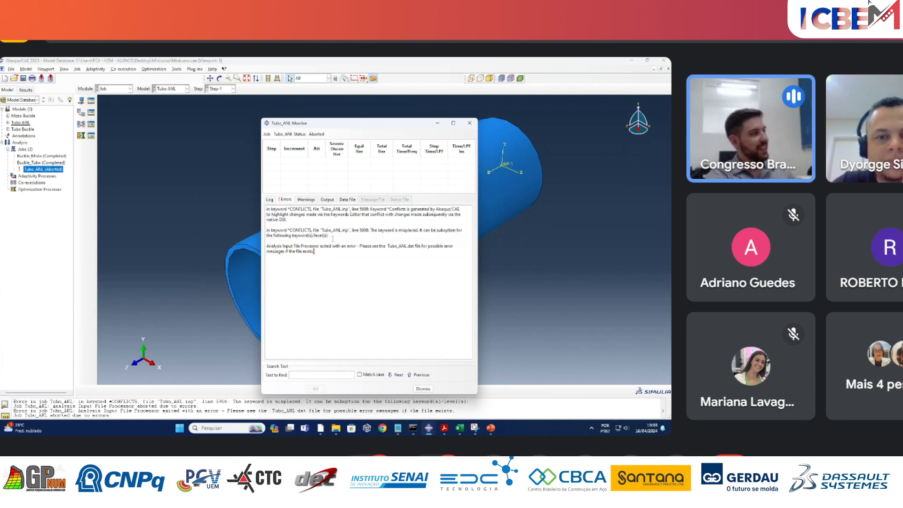
{"action": "left_click_drag", "start_coordinate": [332, 238], "coordinate": [267, 203]}
{"action": "left_click", "coordinate": [311, 247]}
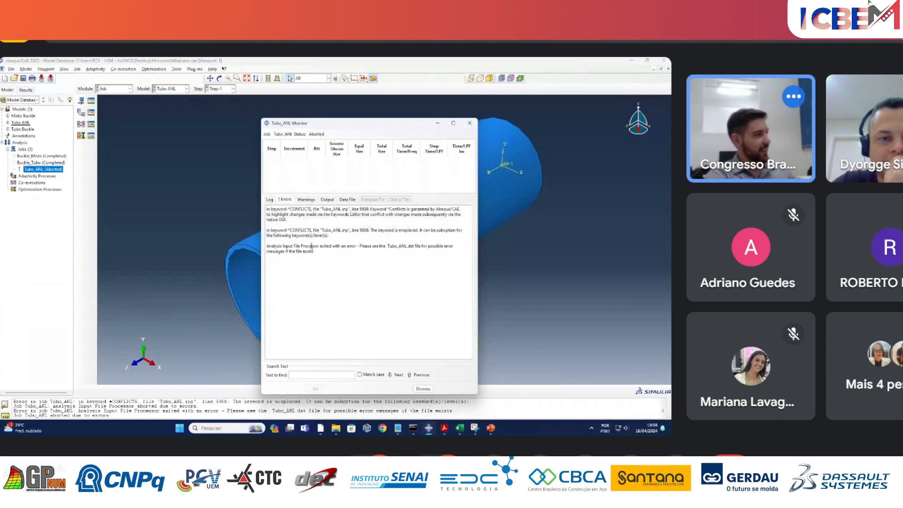
{"action": "left_click_drag", "start_coordinate": [329, 238], "coordinate": [320, 215]}
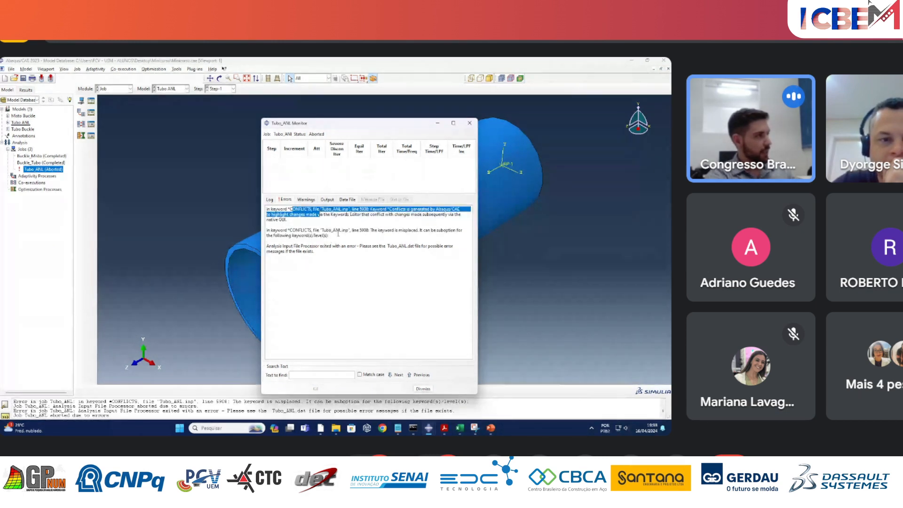
Delete the "*Conflicts, Generated keywords" line below the field output request in the Tubo ANL model's keywords and accept the edit.
{"action": "left_click", "coordinate": [338, 234]}
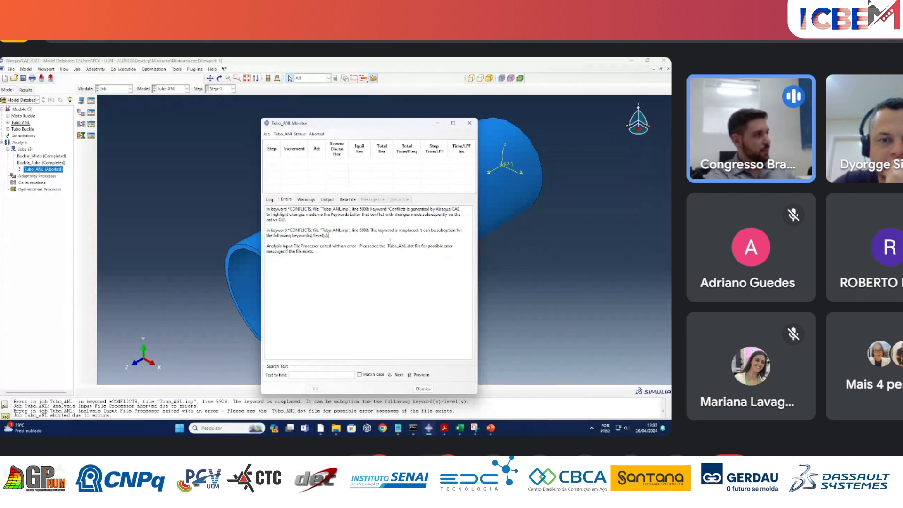
{"action": "left_click_drag", "start_coordinate": [349, 230], "coordinate": [369, 229]}
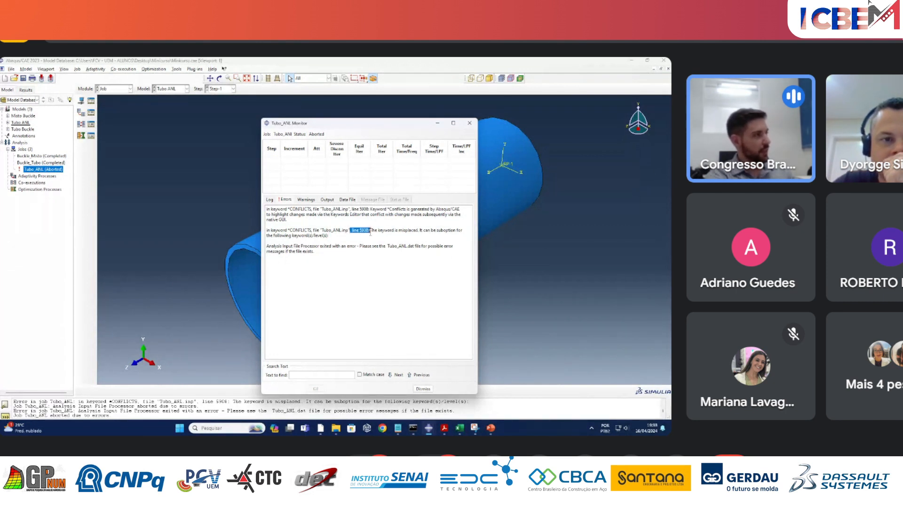
{"action": "left_click", "coordinate": [355, 242]}
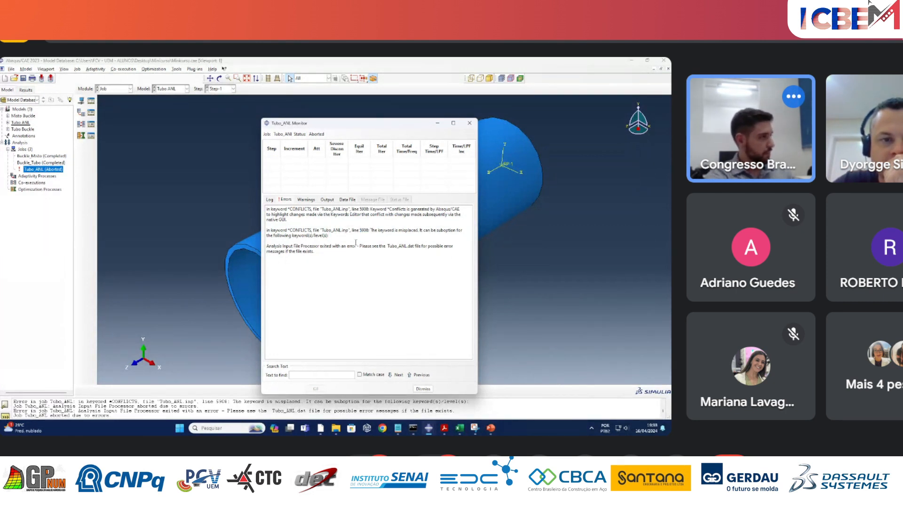
{"action": "right_click", "coordinate": [22, 123]}
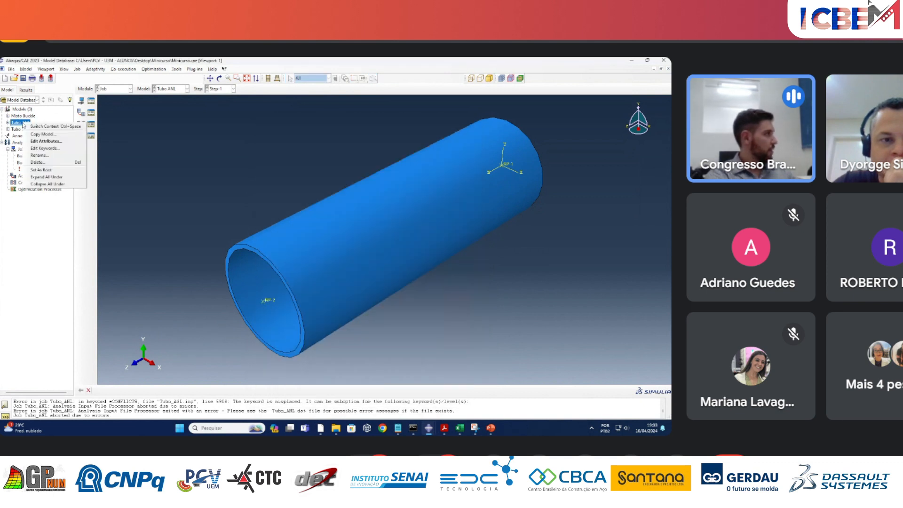
{"action": "left_click", "coordinate": [45, 148]}
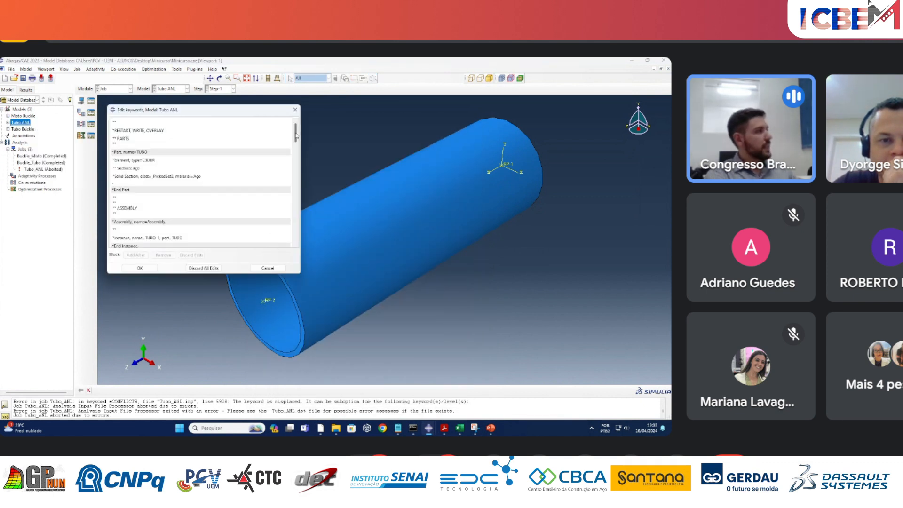
{"action": "left_click_drag", "start_coordinate": [295, 134], "coordinate": [299, 241]}
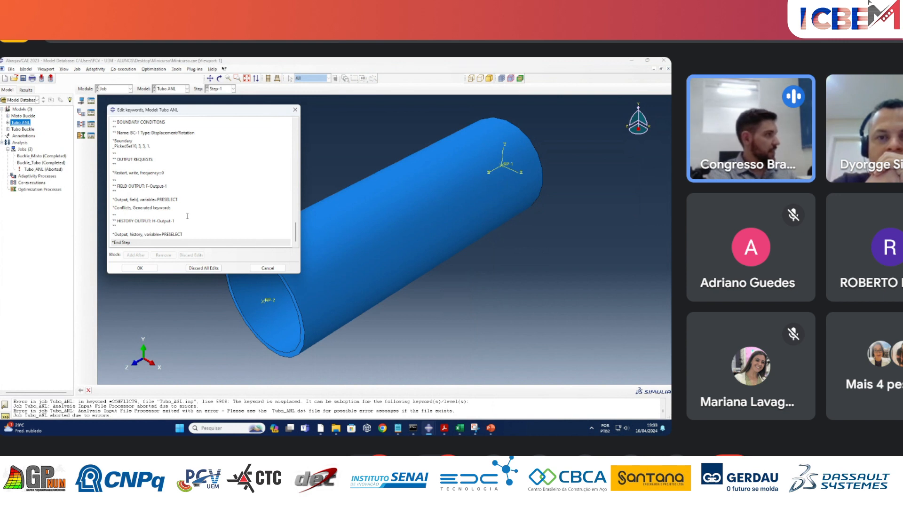
{"action": "left_click", "coordinate": [115, 207]}
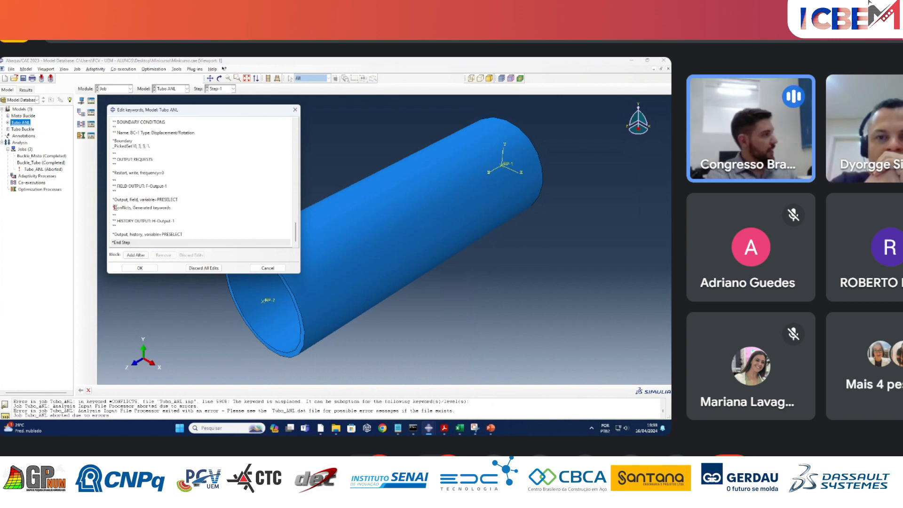
{"action": "left_click", "coordinate": [173, 209], "text": "shift"}
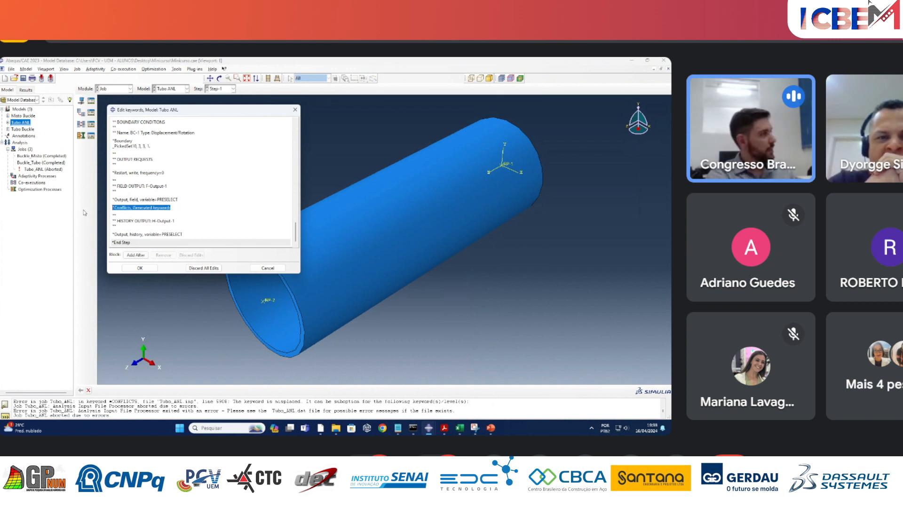
{"action": "key", "text": "Delete"}
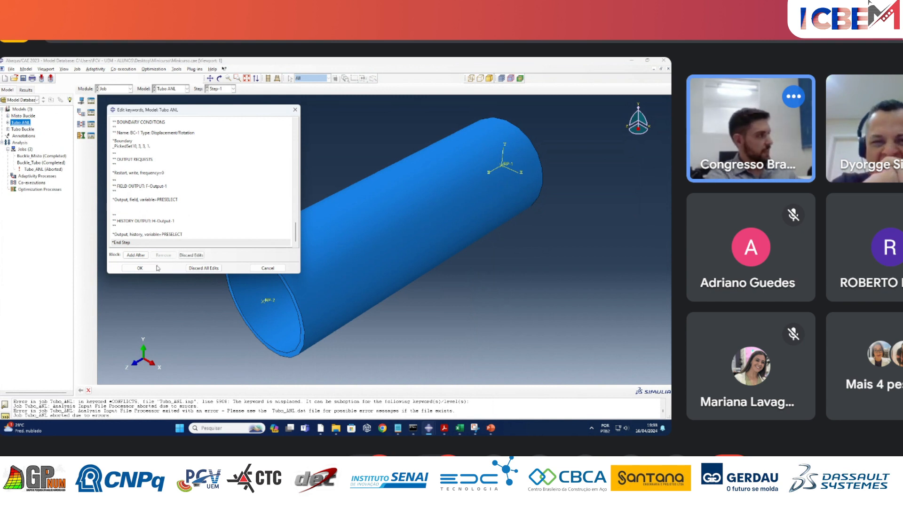
{"action": "left_click", "coordinate": [141, 267]}
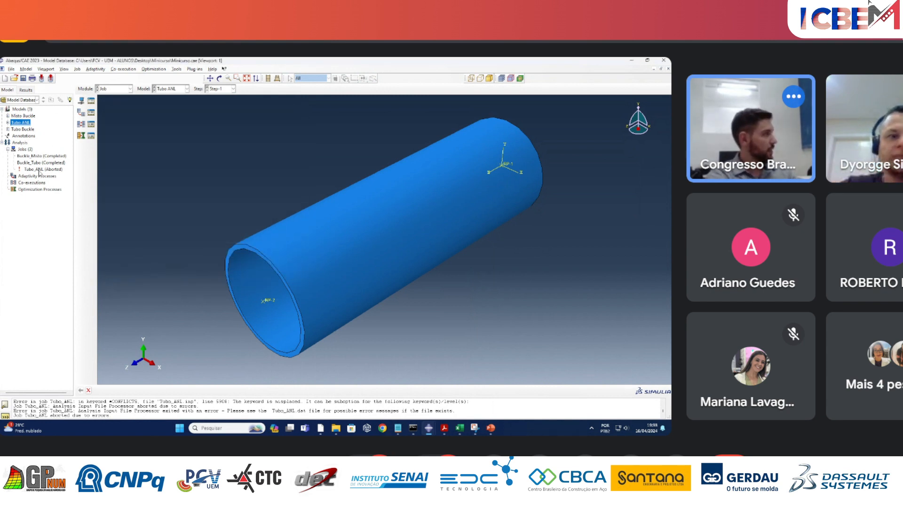
Resubmit the Tubo_ANL job for analysis, overwriting its existing job files.
{"action": "right_click", "coordinate": [40, 171]}
{"action": "left_click", "coordinate": [59, 226]}
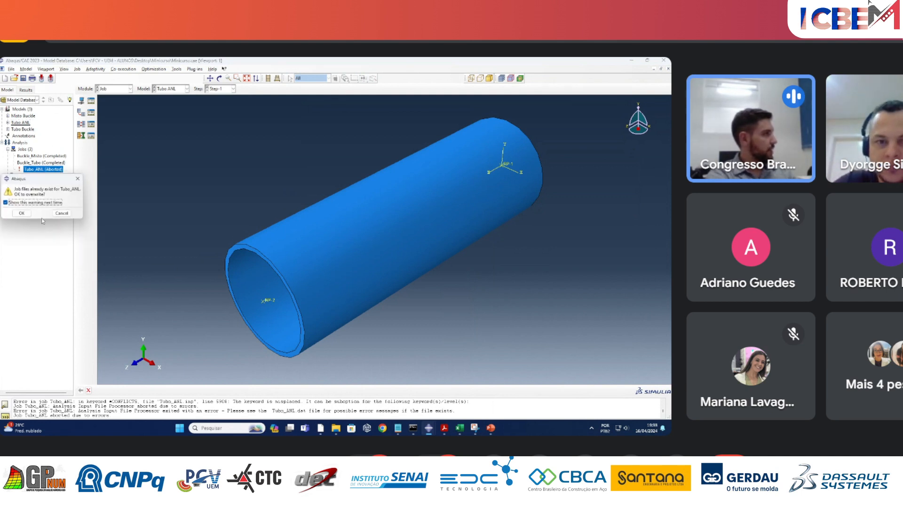
{"action": "left_click", "coordinate": [22, 213]}
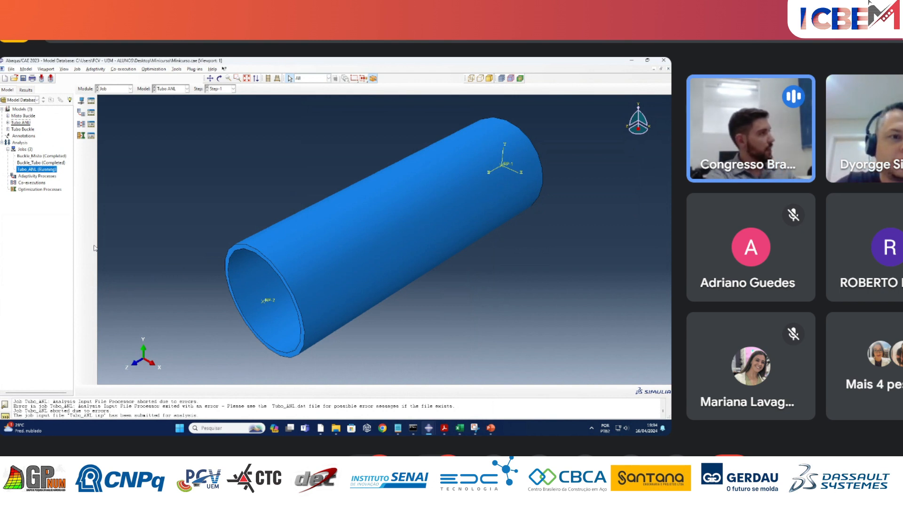
Check the global seed size of the TUBO part's mesh in the Mesh module.
{"action": "left_click", "coordinate": [130, 88]}
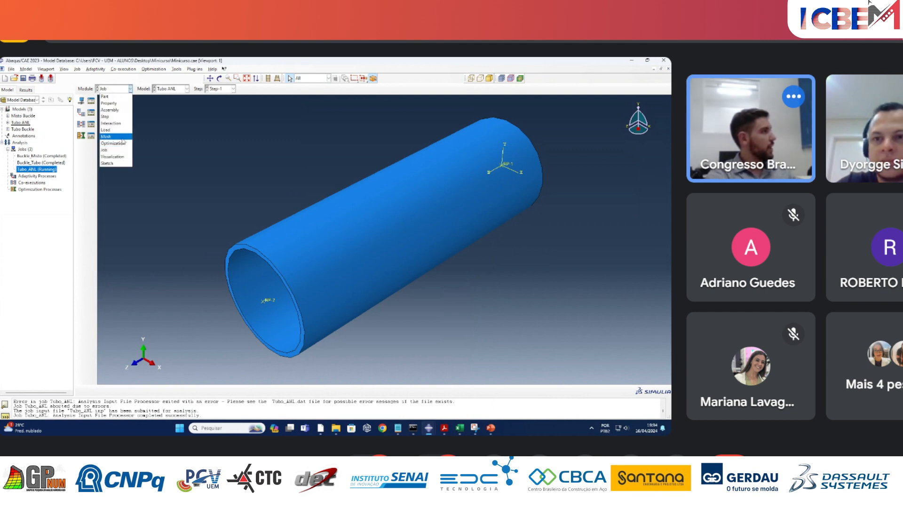
{"action": "left_click", "coordinate": [120, 136]}
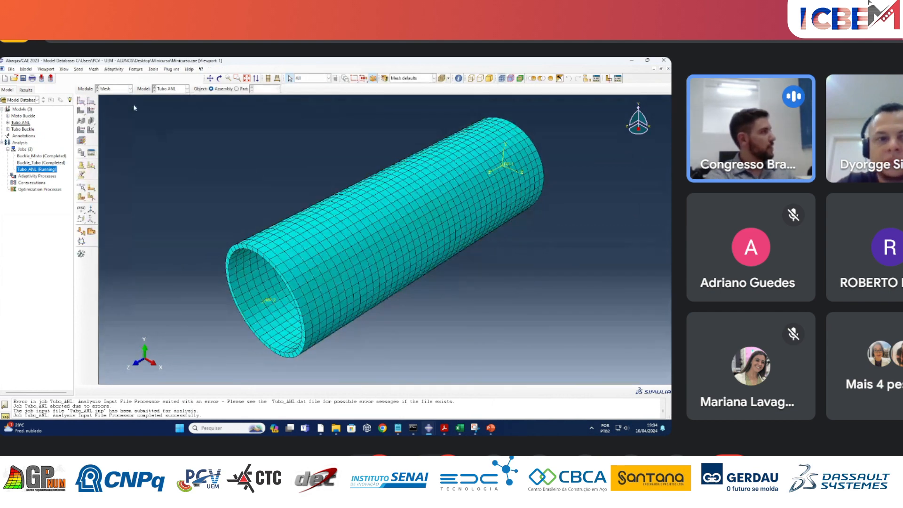
{"action": "left_click", "coordinate": [81, 101]}
{"action": "left_click", "coordinate": [334, 255]}
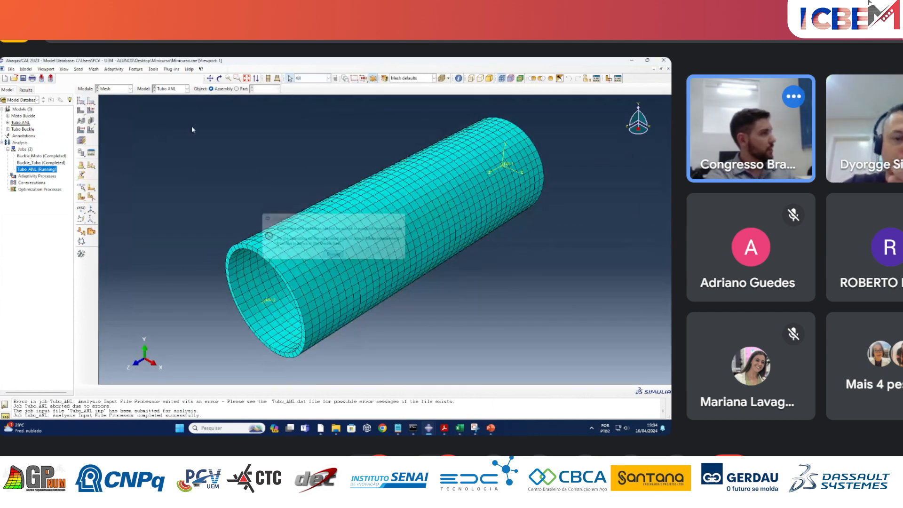
{"action": "left_click", "coordinate": [236, 88]}
{"action": "left_click", "coordinate": [81, 102]}
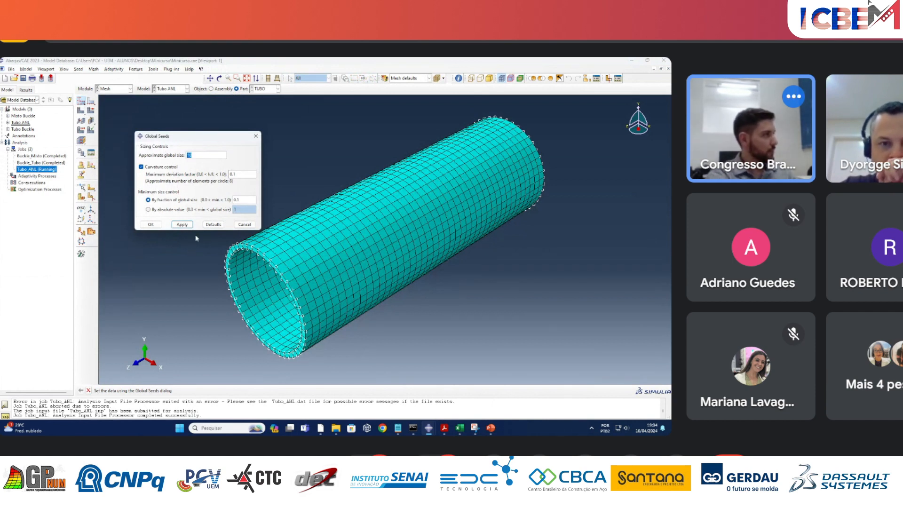
{"action": "left_click", "coordinate": [201, 155]}
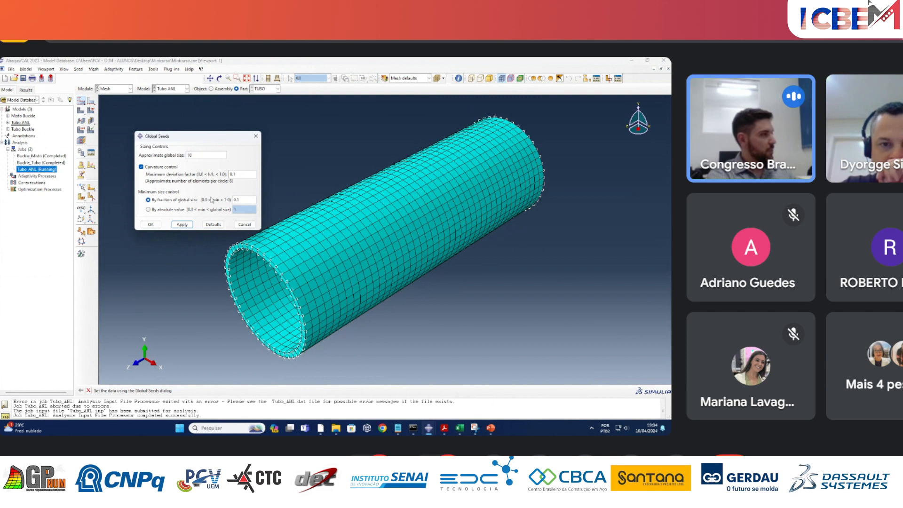
{"action": "left_click", "coordinate": [149, 225]}
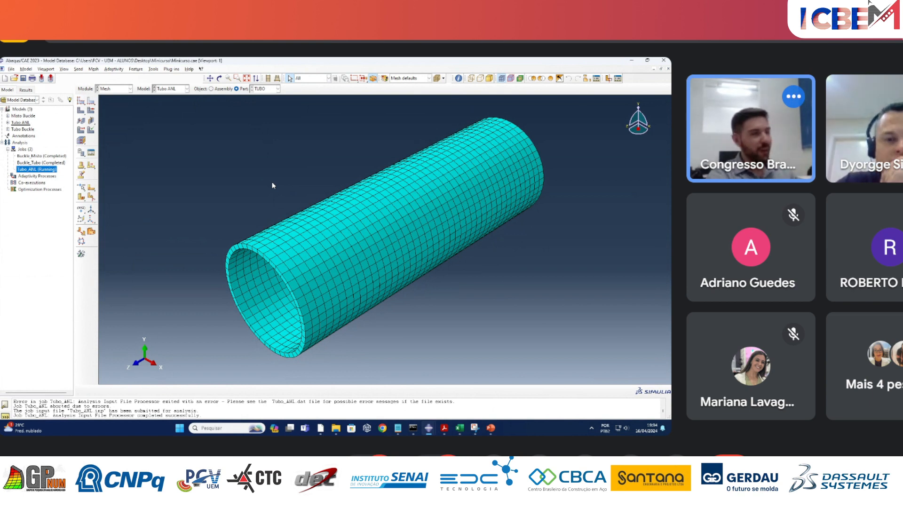
Monitor the Tubo_ANL job, enlarging the increment table and going back to its first increment.
{"action": "right_click", "coordinate": [56, 169]}
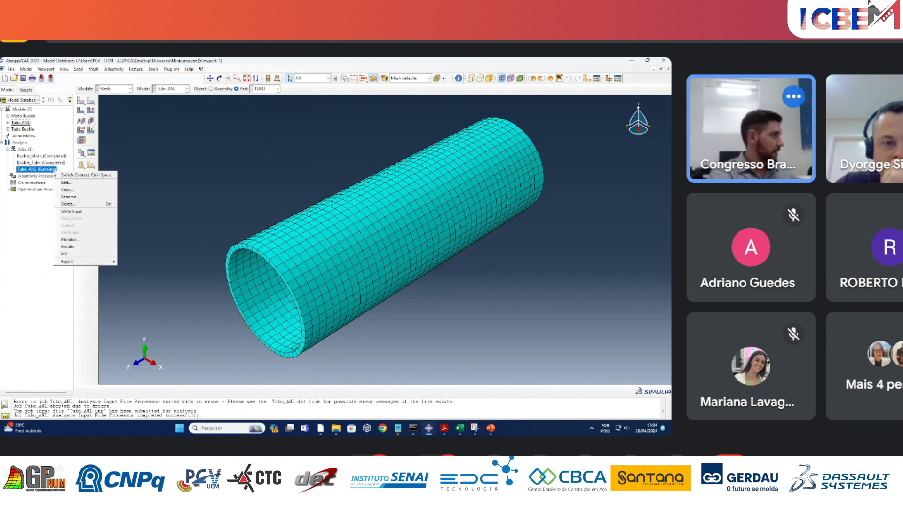
{"action": "left_click", "coordinate": [66, 240]}
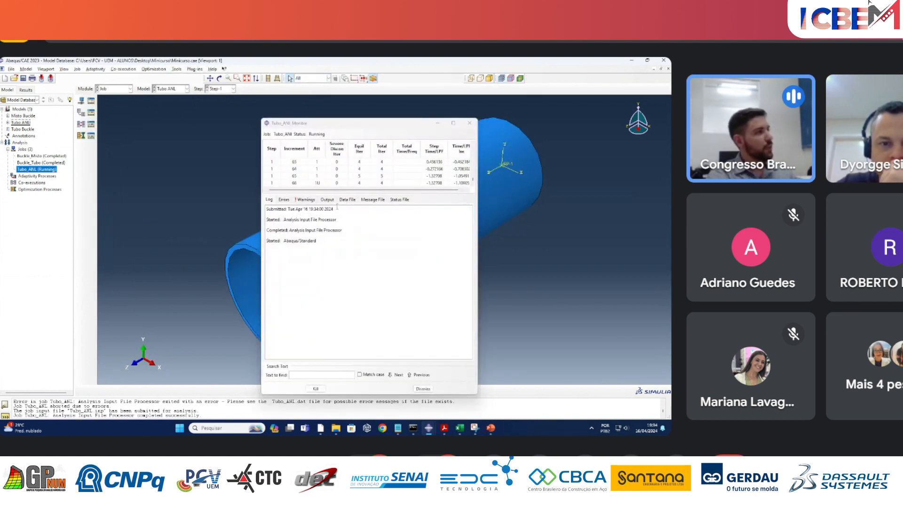
{"action": "left_click_drag", "start_coordinate": [355, 192], "coordinate": [365, 306]}
{"action": "scroll", "coordinate": [430, 278], "scroll_direction": "up", "scroll_amount": 8}
{"action": "left_click_drag", "start_coordinate": [474, 241], "coordinate": [474, 181]}
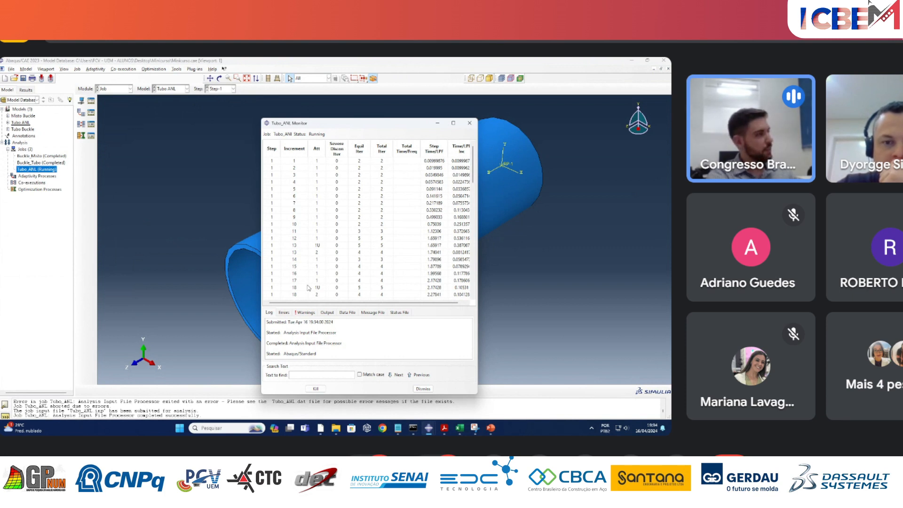
Examine the Riks increments and their Step Time/LPF values through increment 100, and close the job monitor.
{"action": "scroll", "coordinate": [308, 287], "scroll_direction": "down", "scroll_amount": 2}
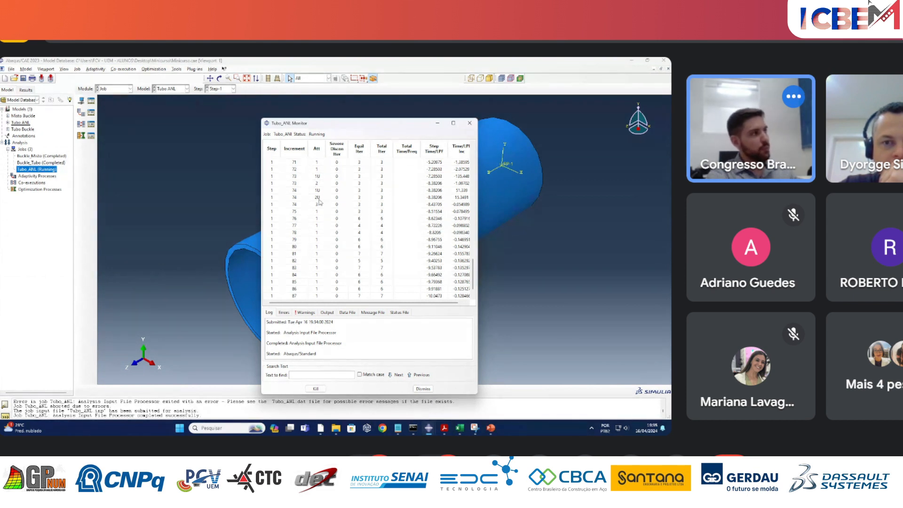
{"action": "scroll", "coordinate": [325, 245], "scroll_direction": "up", "scroll_amount": 3}
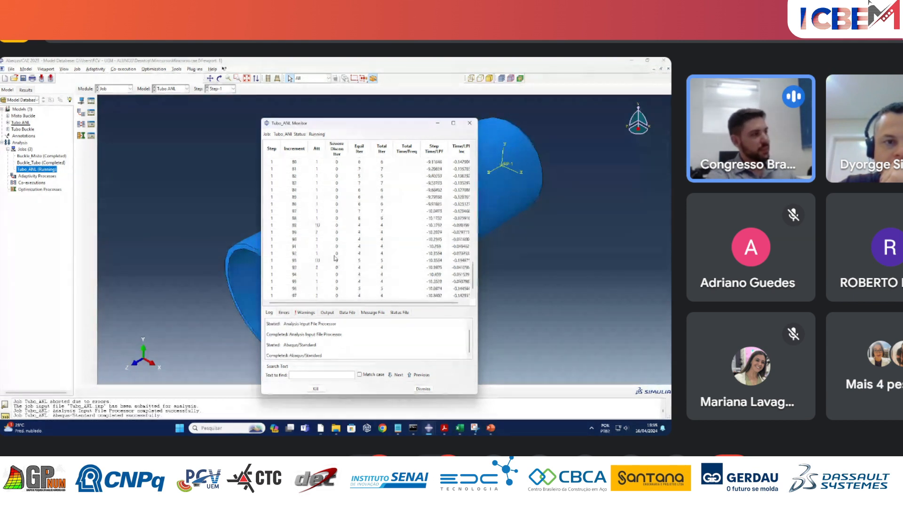
{"action": "scroll", "coordinate": [327, 261], "scroll_direction": "up", "scroll_amount": 3}
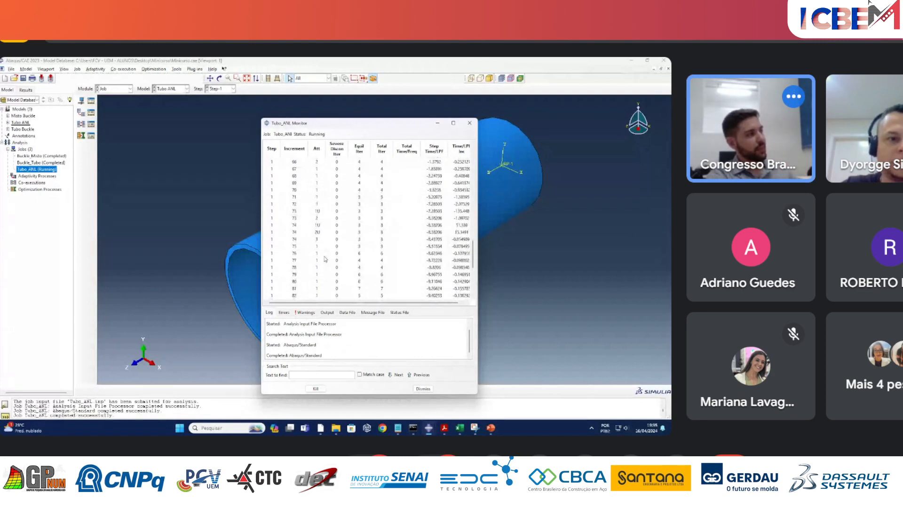
{"action": "scroll", "coordinate": [323, 262], "scroll_direction": "up", "scroll_amount": 7}
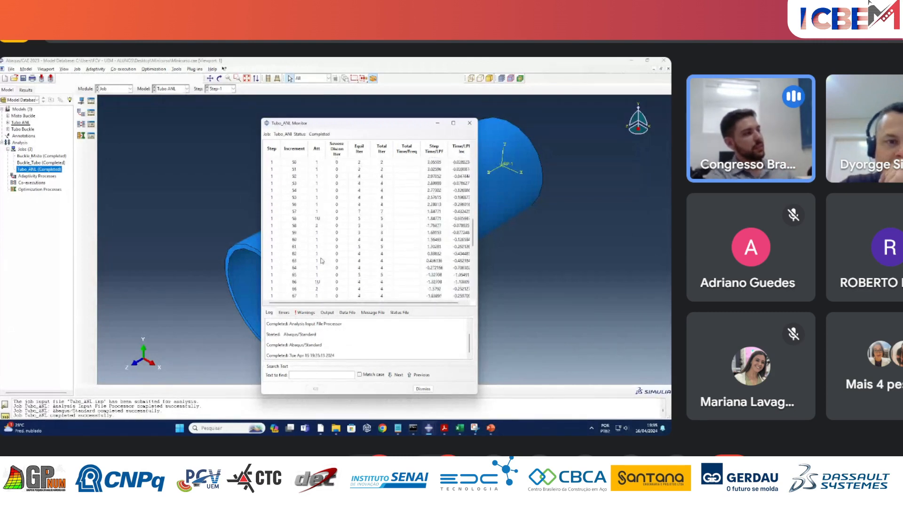
{"action": "scroll", "coordinate": [320, 257], "scroll_direction": "down", "scroll_amount": 12}
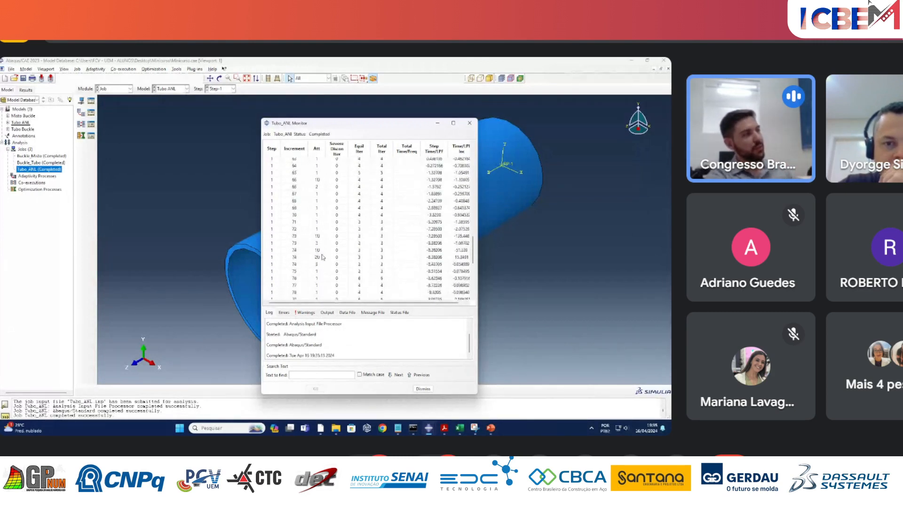
{"action": "scroll", "coordinate": [322, 250], "scroll_direction": "down", "scroll_amount": 1}
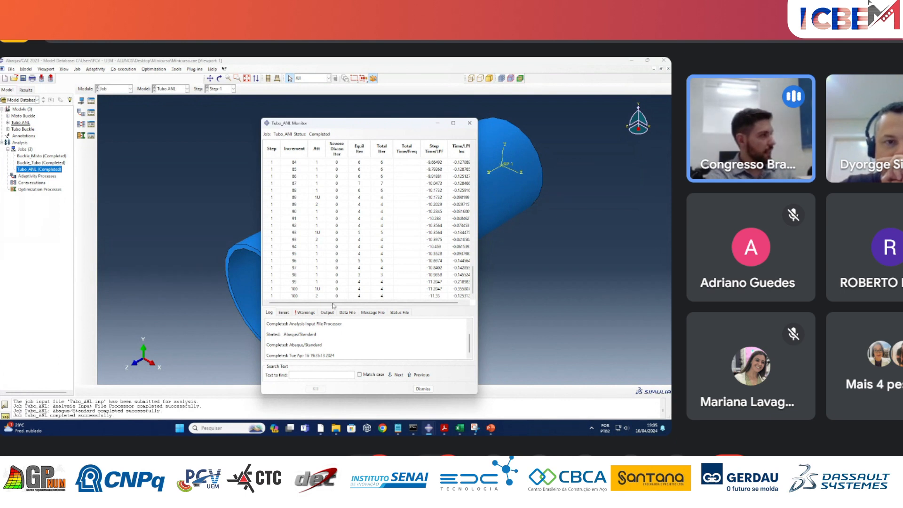
{"action": "left_click_drag", "start_coordinate": [285, 297], "coordinate": [457, 298]}
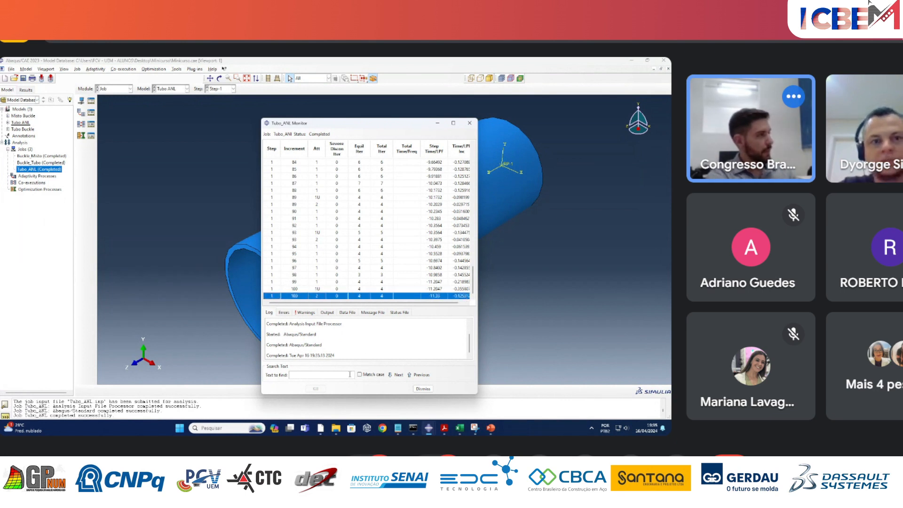
{"action": "left_click", "coordinate": [470, 123]}
Open the Tubo_ANL results, plot the Mises stress contours on the deformed tube and inspect it from several angles.
{"action": "right_click", "coordinate": [57, 172]}
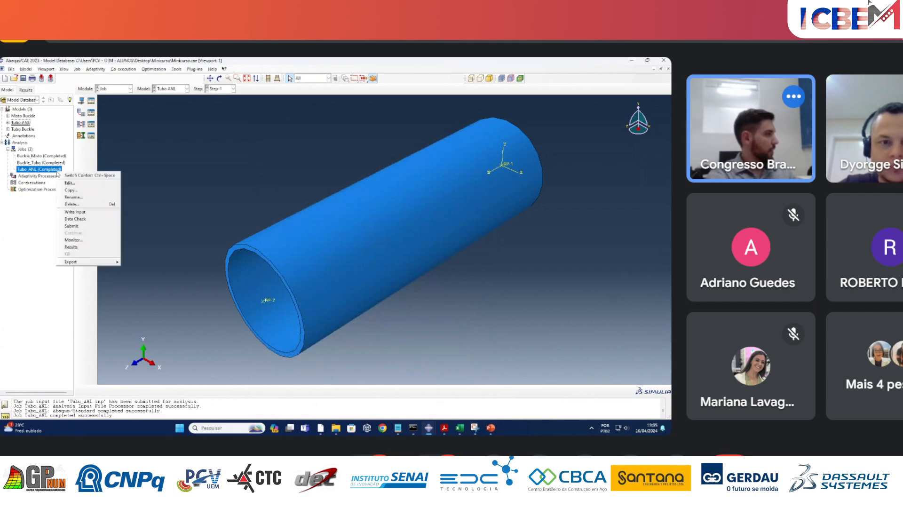
{"action": "left_click", "coordinate": [78, 249]}
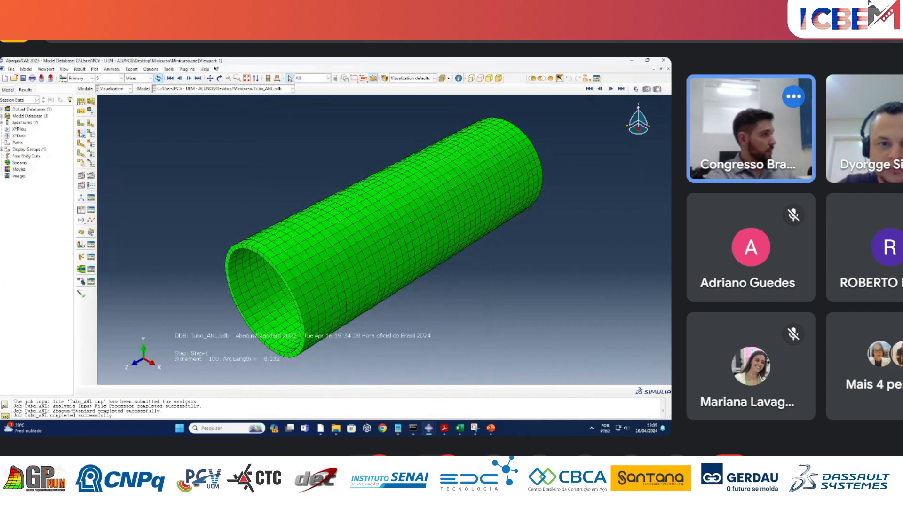
{"action": "left_click", "coordinate": [81, 134]}
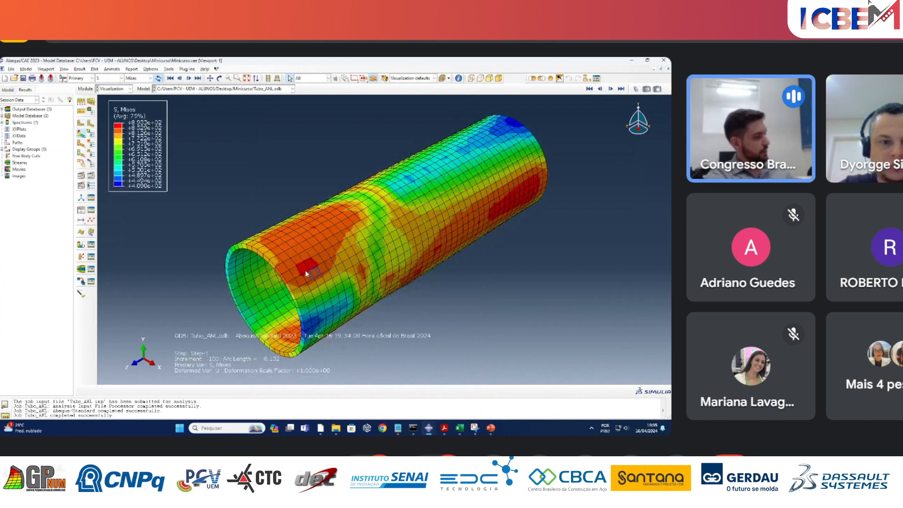
{"action": "left_click_drag", "start_coordinate": [374, 325], "coordinate": [435, 279], "text": "ctrl+alt"}
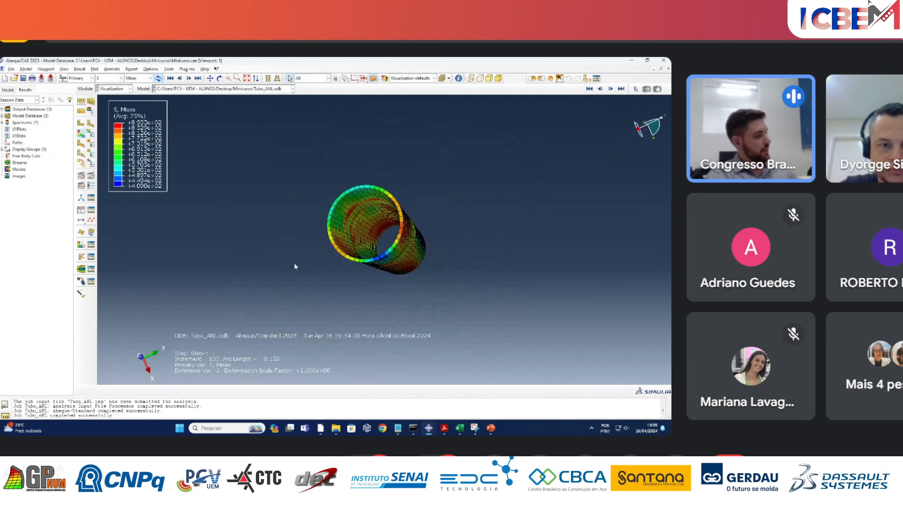
{"action": "left_click_drag", "start_coordinate": [294, 262], "coordinate": [207, 202], "text": "ctrl+alt"}
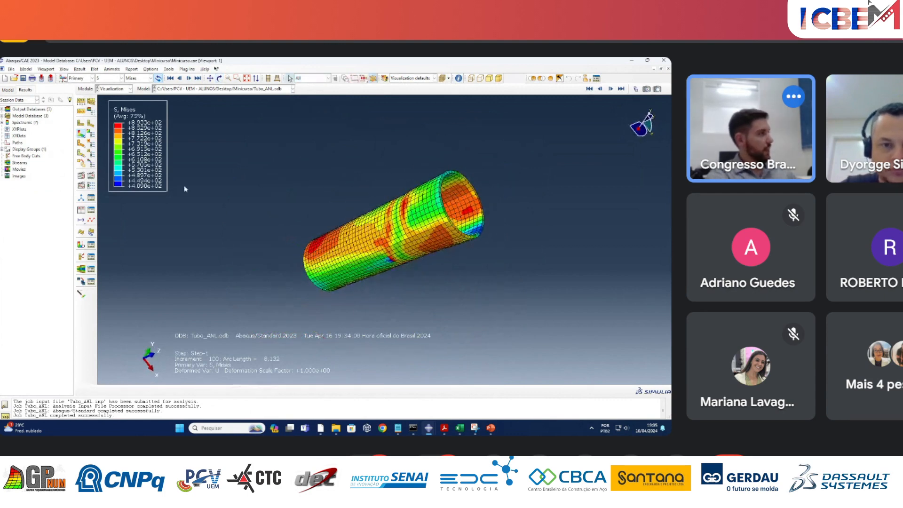
Start creating XY data from the ODB field output, with the output variable position set to Unique Nodal.
{"action": "left_click", "coordinate": [88, 213]}
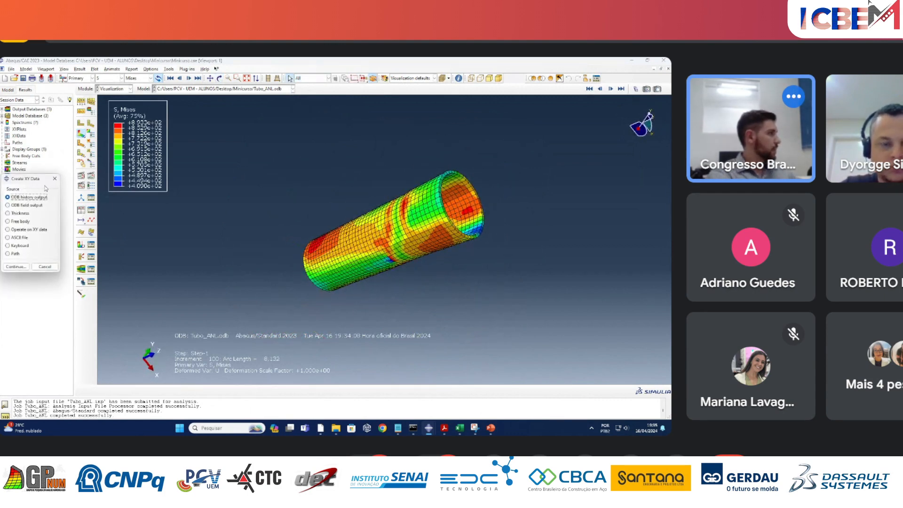
{"action": "left_click_drag", "start_coordinate": [31, 184], "coordinate": [213, 127]}
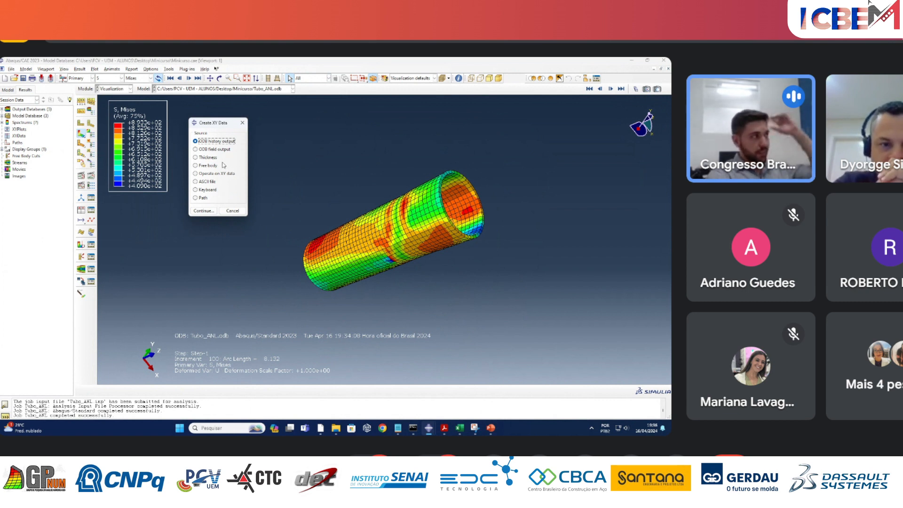
{"action": "left_click", "coordinate": [220, 150]}
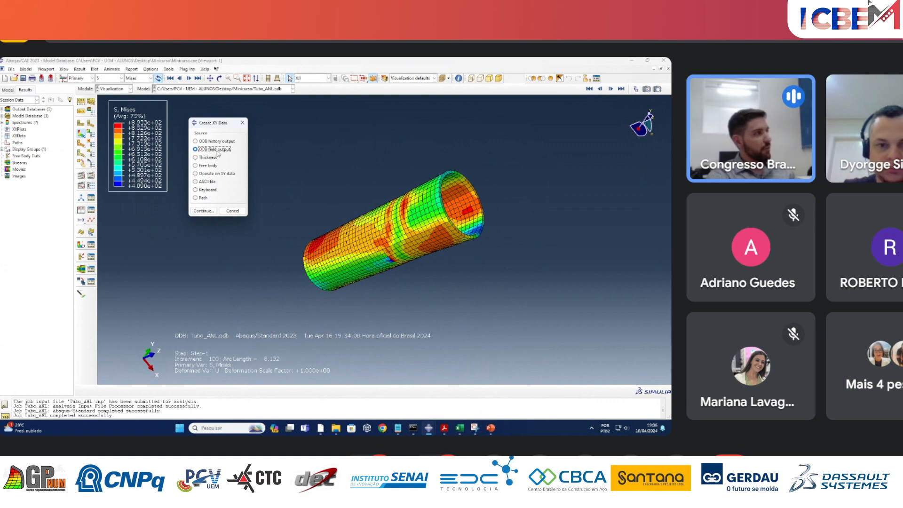
{"action": "left_click", "coordinate": [207, 212]}
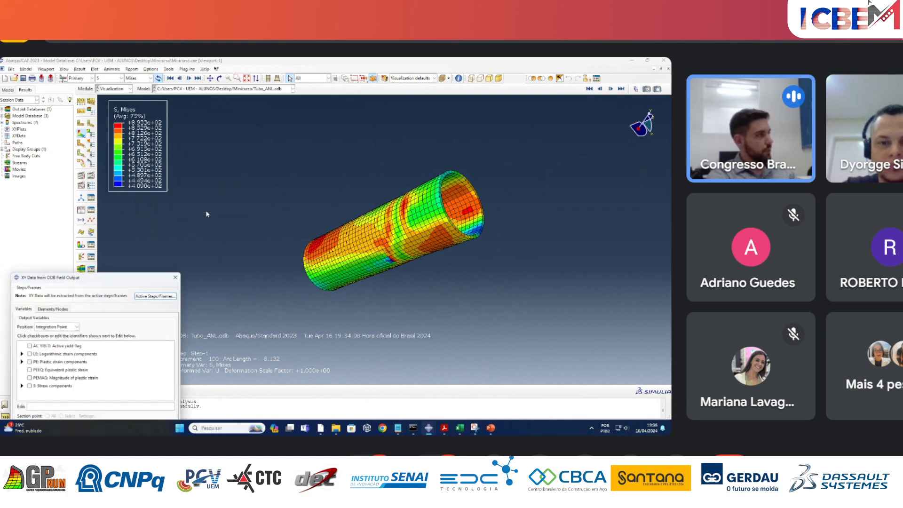
{"action": "left_click_drag", "start_coordinate": [139, 238], "coordinate": [219, 117]}
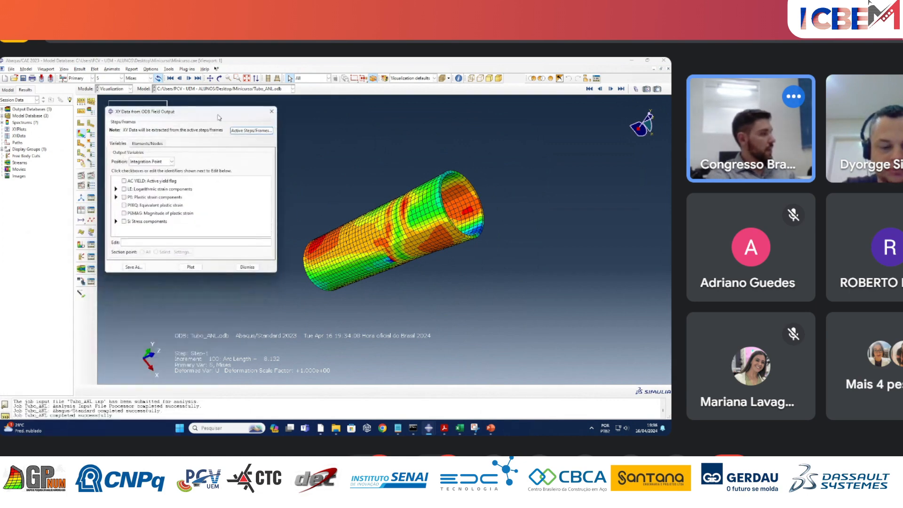
{"action": "left_click", "coordinate": [172, 161]}
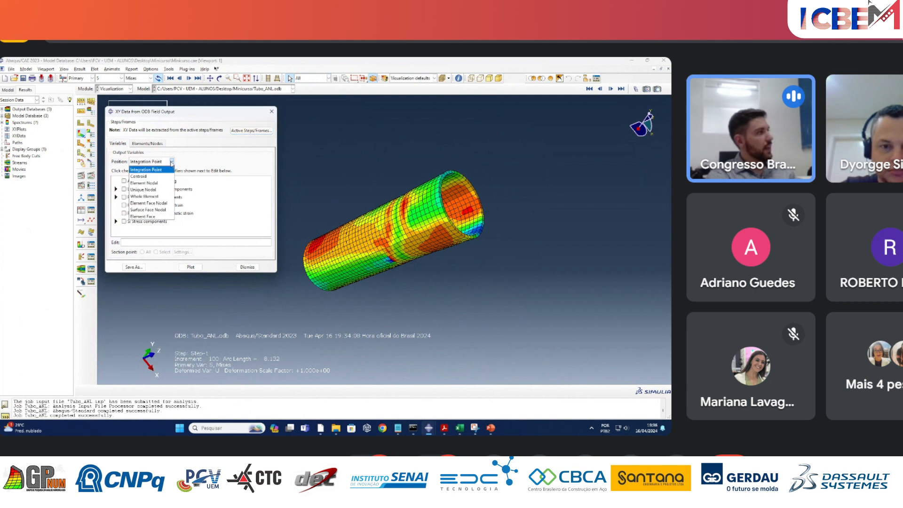
{"action": "left_click", "coordinate": [162, 190]}
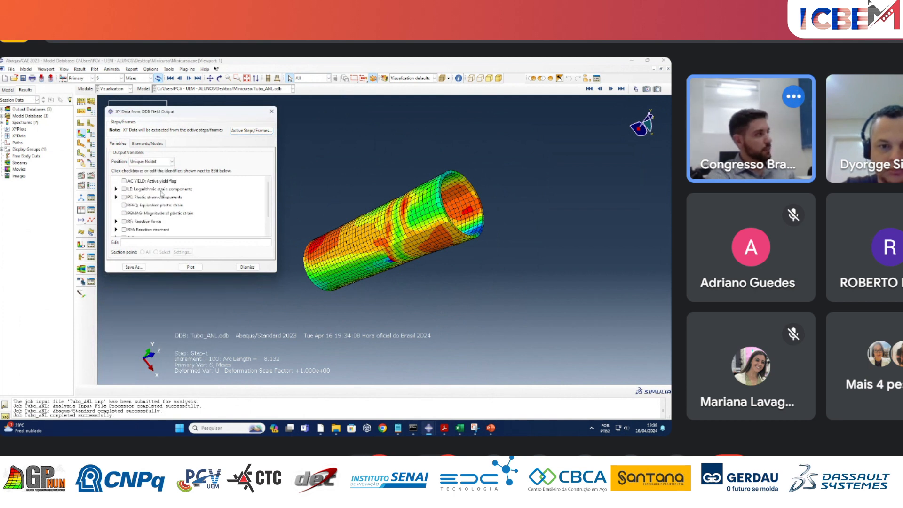
{"action": "left_click", "coordinate": [172, 161]}
{"action": "left_click", "coordinate": [165, 191]}
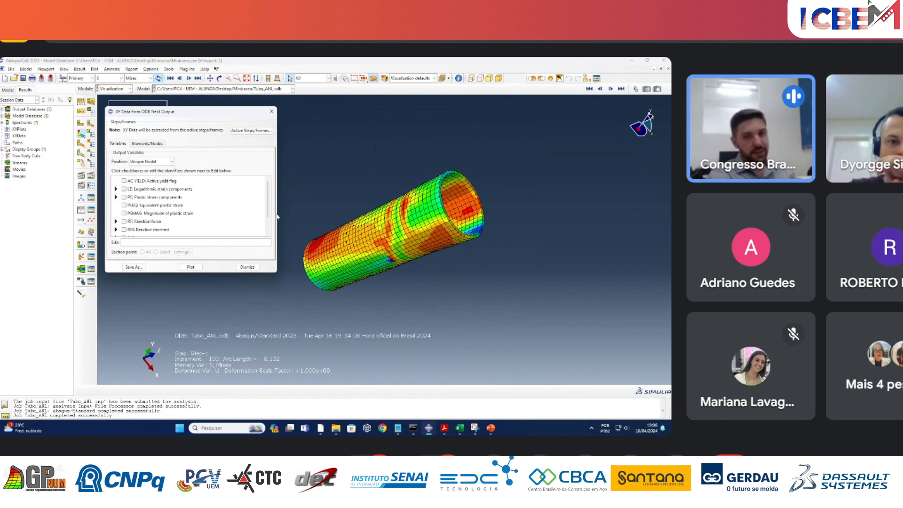
Select the reaction force component RF3 and the spatial displacement component U3 as output variables.
{"action": "scroll", "coordinate": [141, 207], "scroll_direction": "down", "scroll_amount": 2}
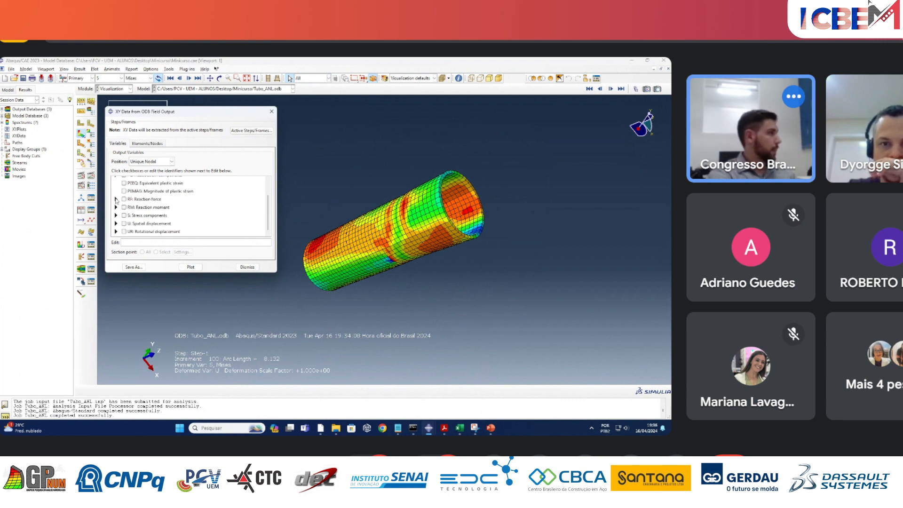
{"action": "left_click", "coordinate": [116, 199]}
{"action": "left_click", "coordinate": [133, 225]}
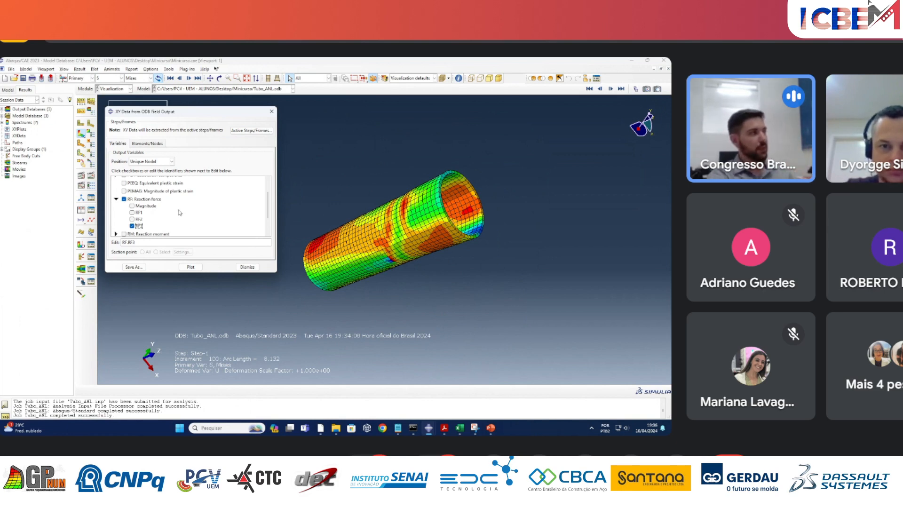
{"action": "scroll", "coordinate": [174, 216], "scroll_direction": "down", "scroll_amount": 3}
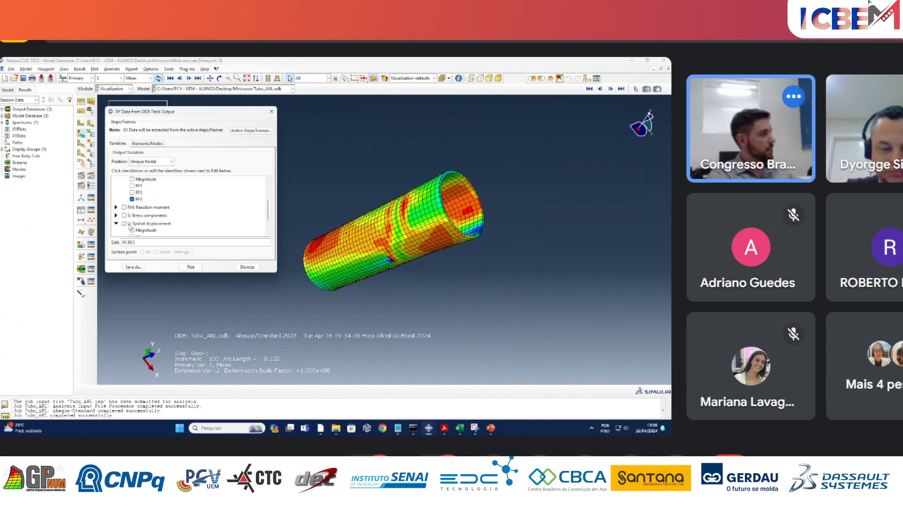
{"action": "left_click", "coordinate": [116, 224]}
{"action": "left_click", "coordinate": [134, 222]}
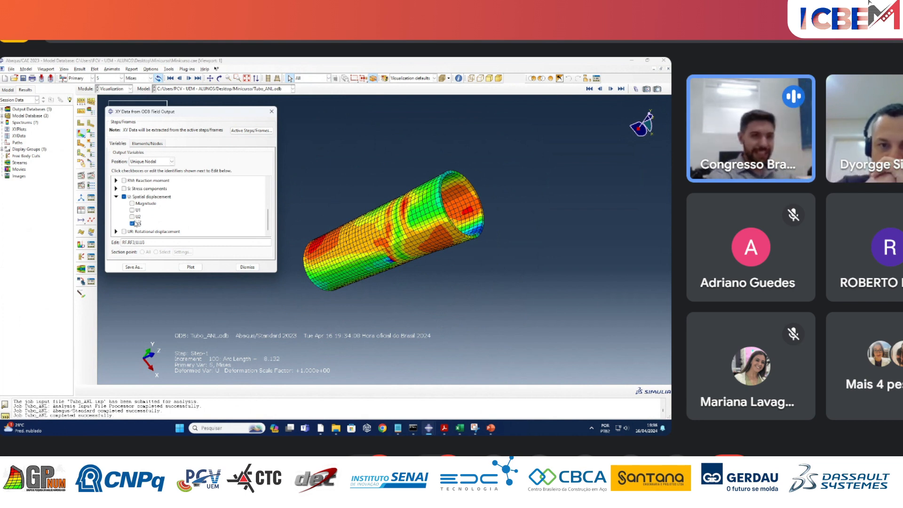
Plot the chosen variables for the node set ASSEMBLY_CONSTRAINT-1_REFERENCE_POINT.
{"action": "left_click", "coordinate": [144, 143]}
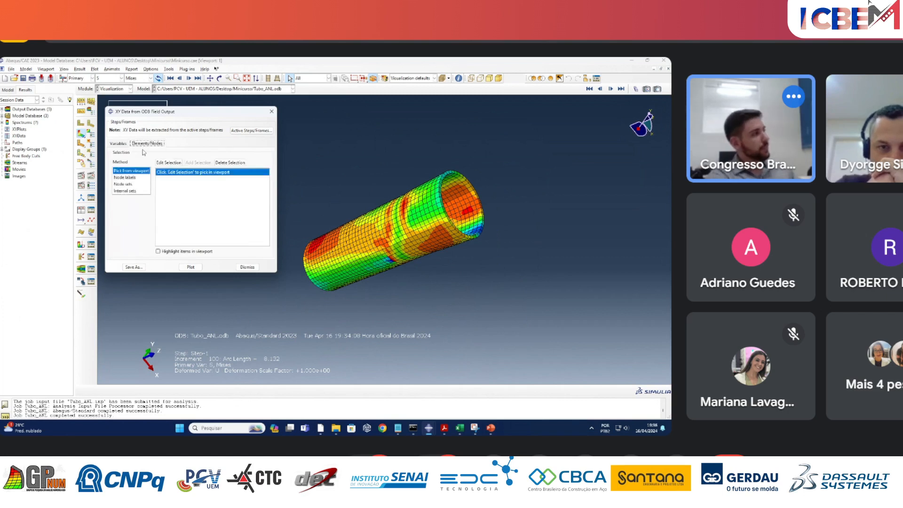
{"action": "left_click", "coordinate": [135, 185]}
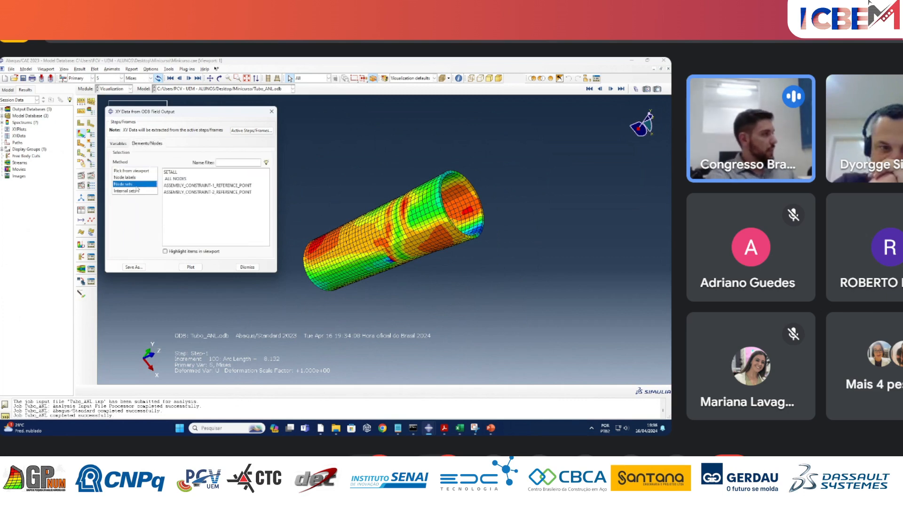
{"action": "left_click", "coordinate": [184, 186]}
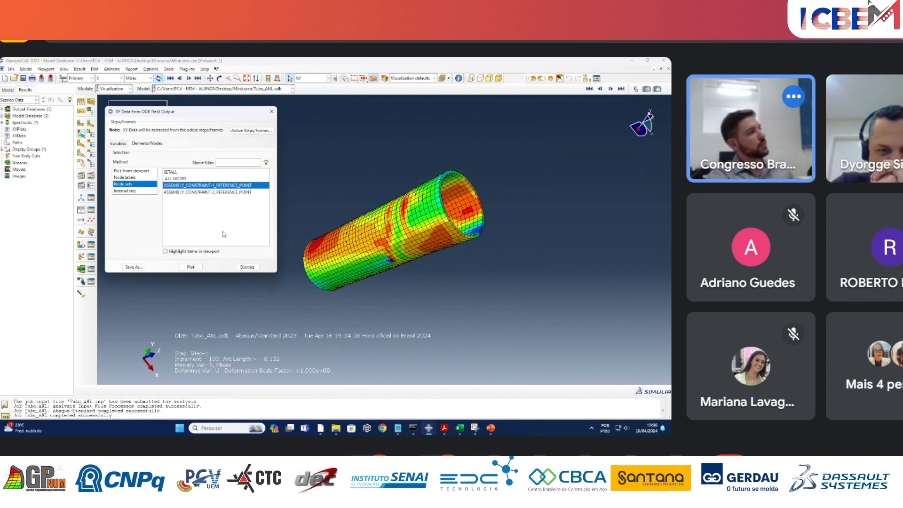
{"action": "left_click", "coordinate": [188, 267]}
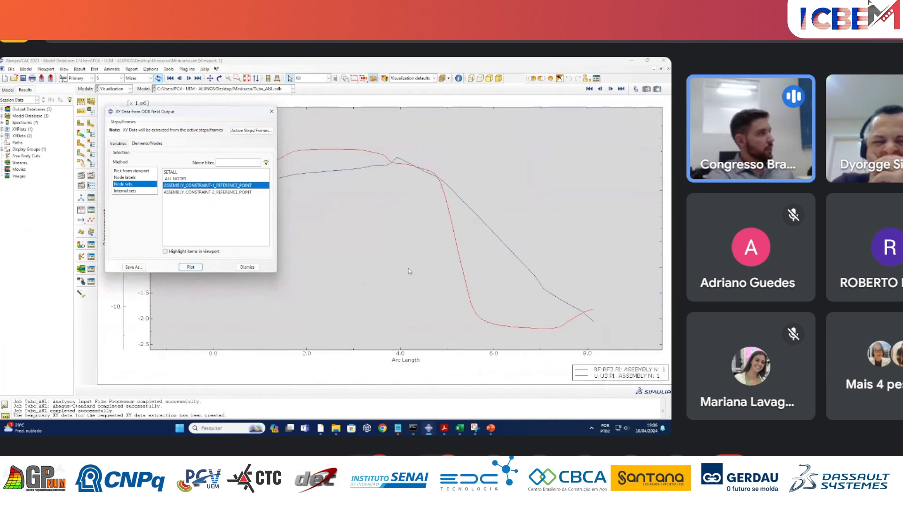
Save the extracted RF3 and U3 curves as XY data with the "as is" operation and close the extraction dialog.
{"action": "left_click_drag", "start_coordinate": [210, 113], "coordinate": [378, 162]}
{"action": "left_click", "coordinate": [304, 313]}
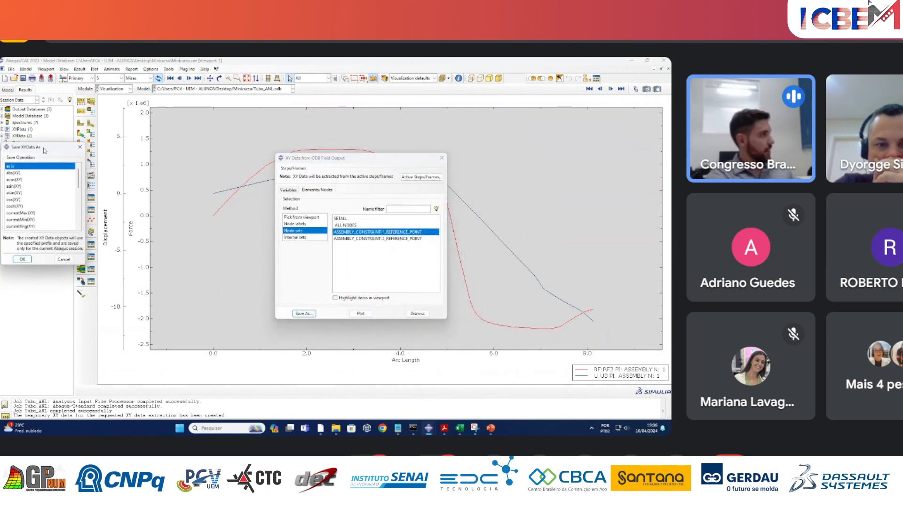
{"action": "left_click_drag", "start_coordinate": [44, 147], "coordinate": [271, 141]}
{"action": "left_click", "coordinate": [250, 254]}
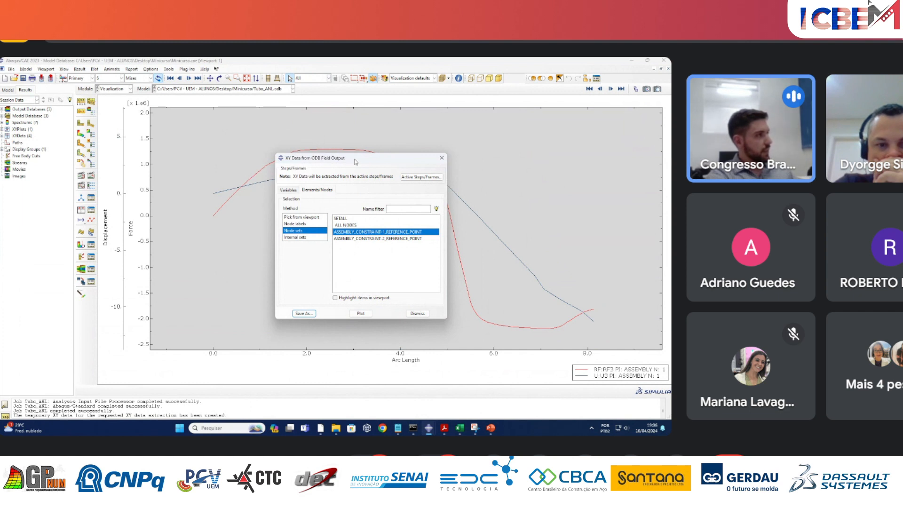
{"action": "left_click_drag", "start_coordinate": [353, 160], "coordinate": [261, 174]}
{"action": "left_click", "coordinate": [327, 328]}
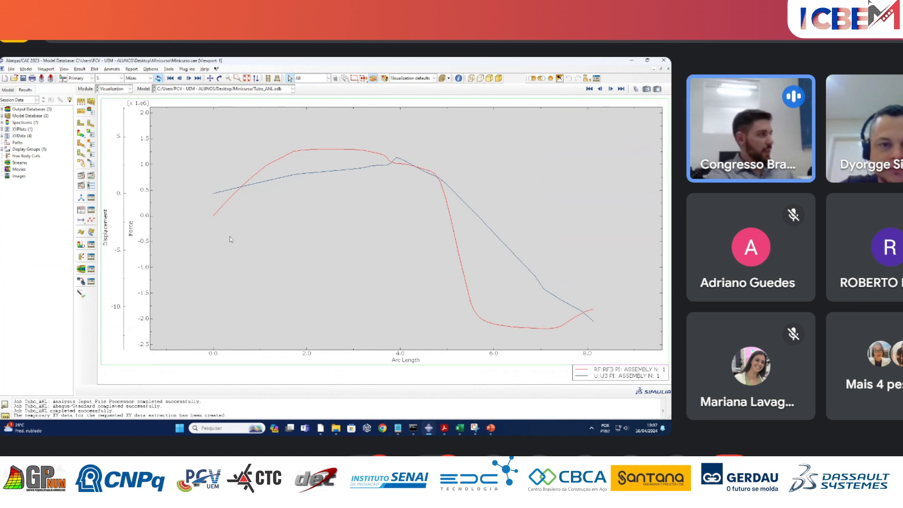
Start an operation on the saved XY data and insert the combine(X,X) operator into the expression.
{"action": "left_click", "coordinate": [82, 210]}
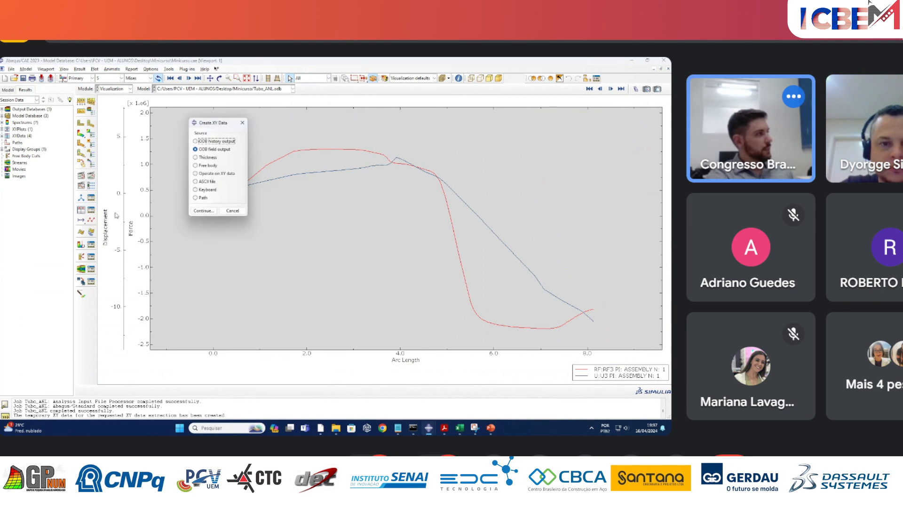
{"action": "left_click", "coordinate": [222, 174]}
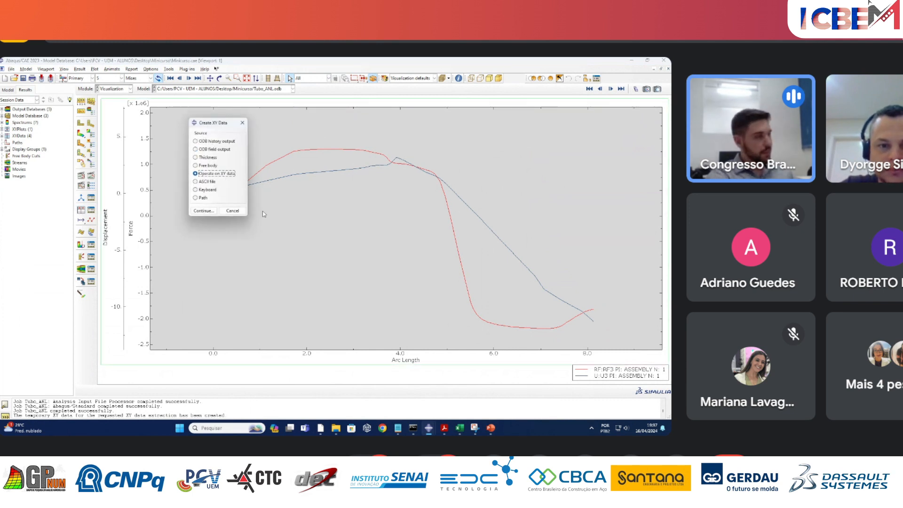
{"action": "left_click", "coordinate": [204, 211]}
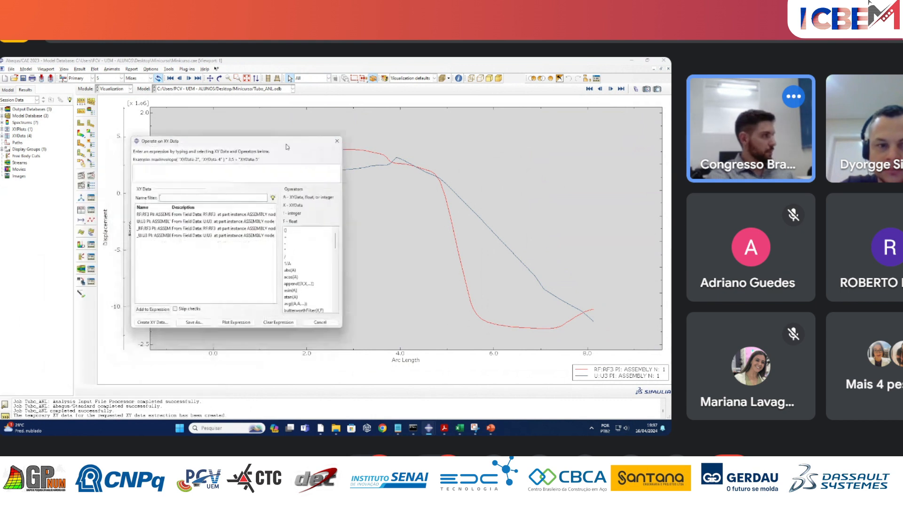
{"action": "scroll", "coordinate": [315, 287], "scroll_direction": "down", "scroll_amount": 2}
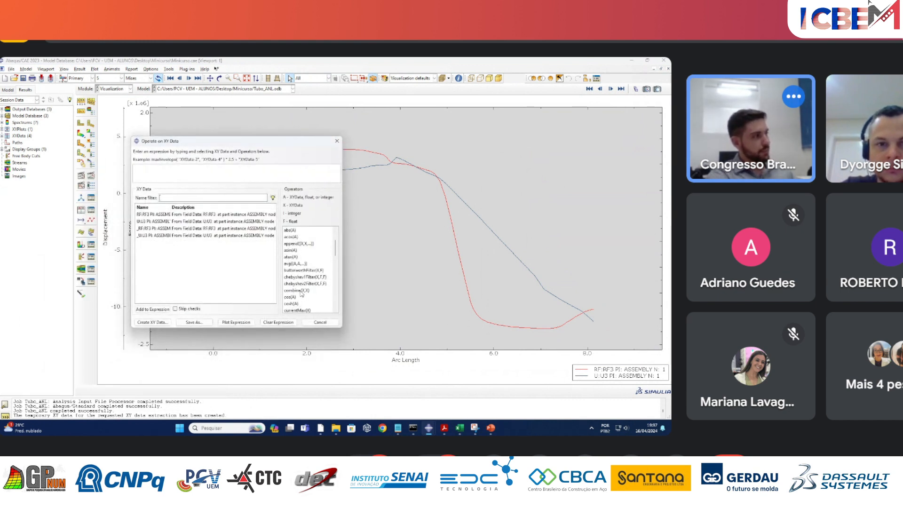
{"action": "double_click", "coordinate": [300, 291]}
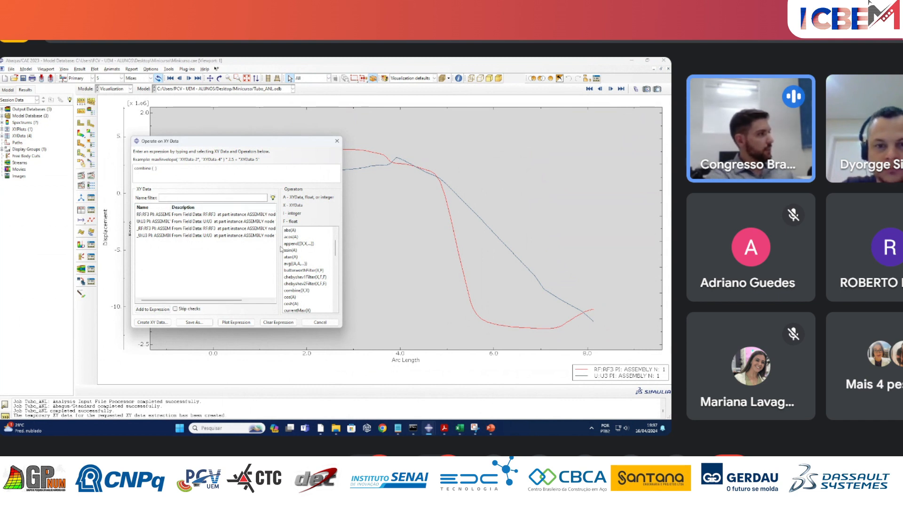
Add the saved U3 displacement data and then the saved RF3 force data as the arguments of the combine expression.
{"action": "left_click_drag", "start_coordinate": [245, 300], "coordinate": [218, 293]}
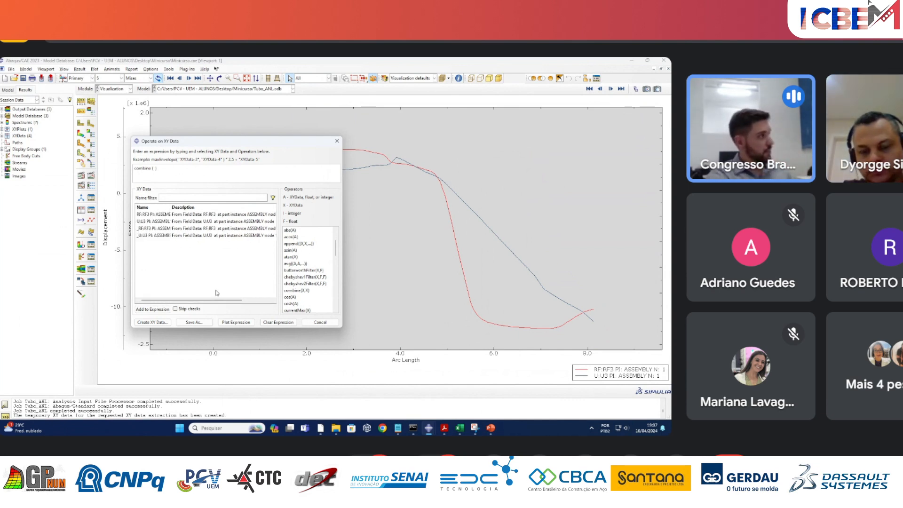
{"action": "left_click", "coordinate": [160, 221]}
{"action": "left_click", "coordinate": [153, 309]}
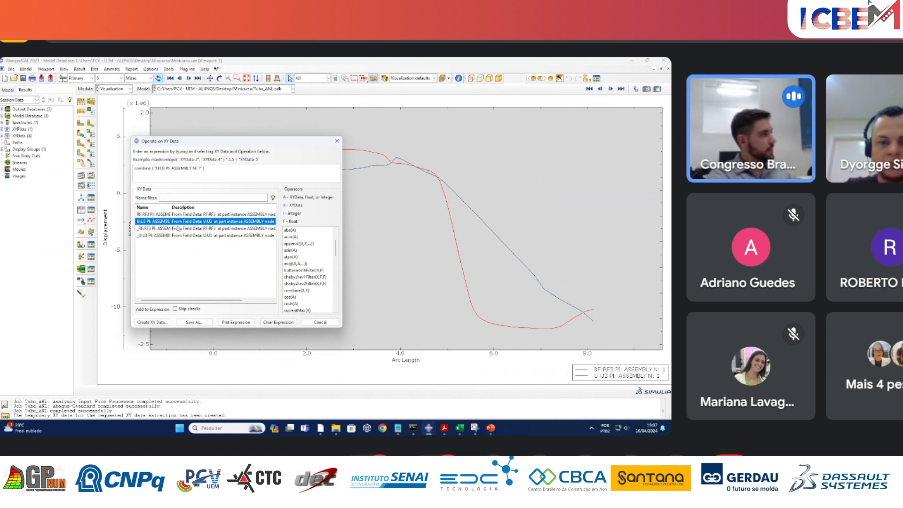
{"action": "left_click", "coordinate": [179, 215]}
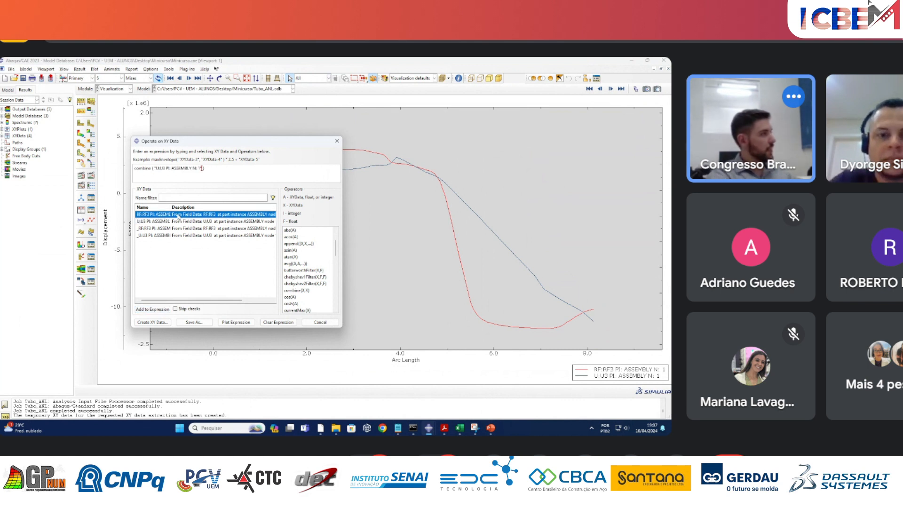
{"action": "left_click", "coordinate": [158, 310]}
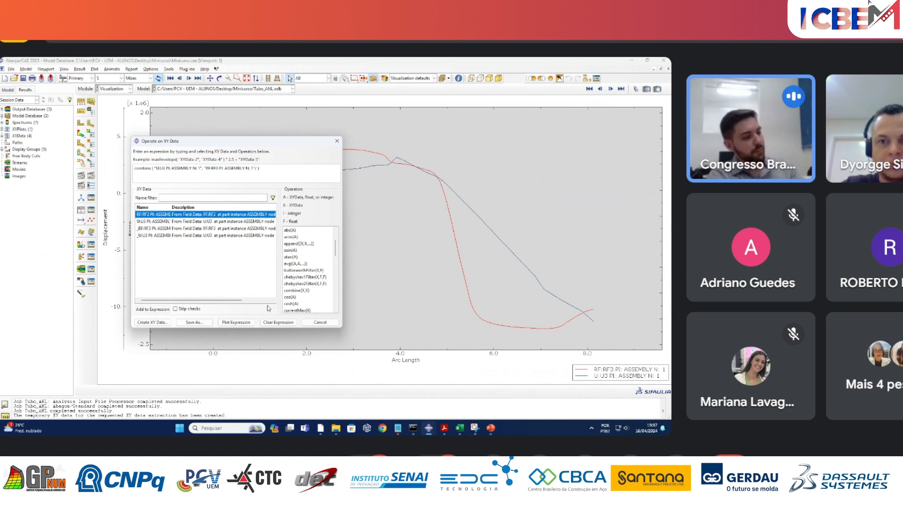
Divide the RF3 term by 1000, plot the combined force-displacement curve, and close the expression dialog to inspect it.
{"action": "type", "text": "000"}
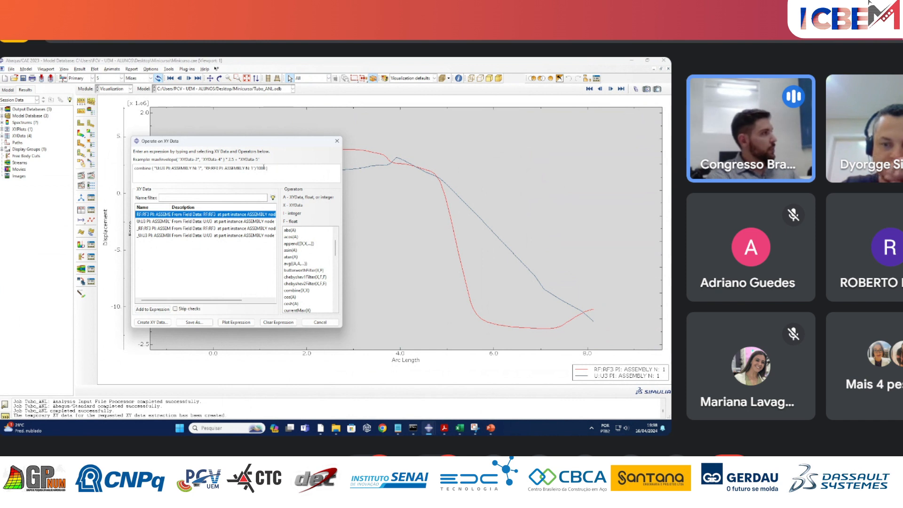
{"action": "left_click", "coordinate": [228, 323]}
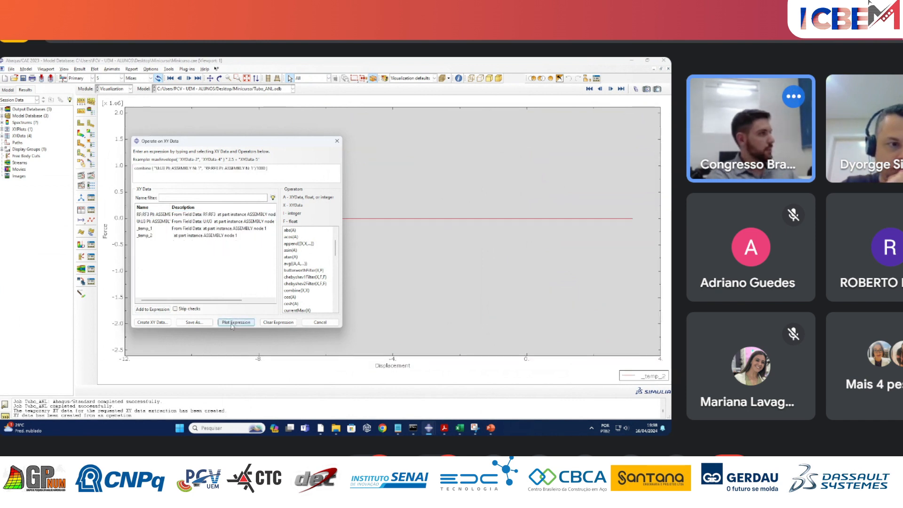
{"action": "left_click_drag", "start_coordinate": [307, 143], "coordinate": [268, 224]}
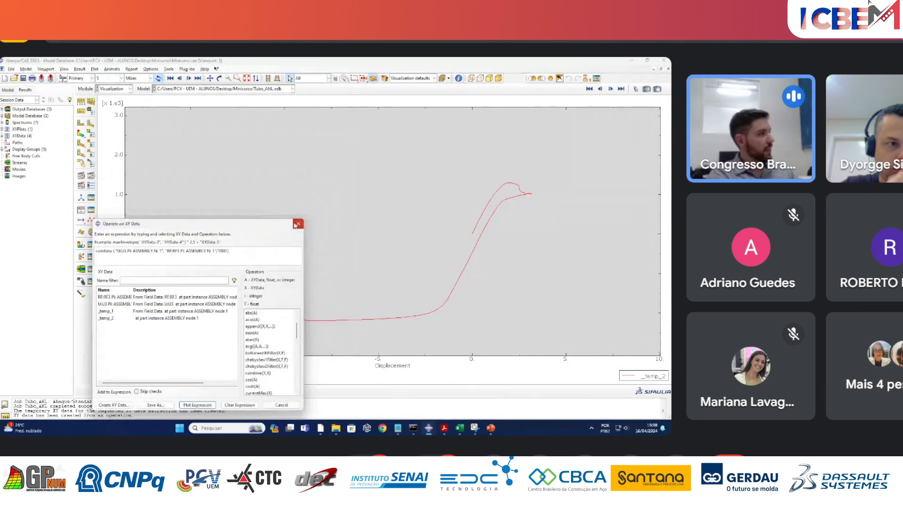
{"action": "left_click", "coordinate": [298, 222]}
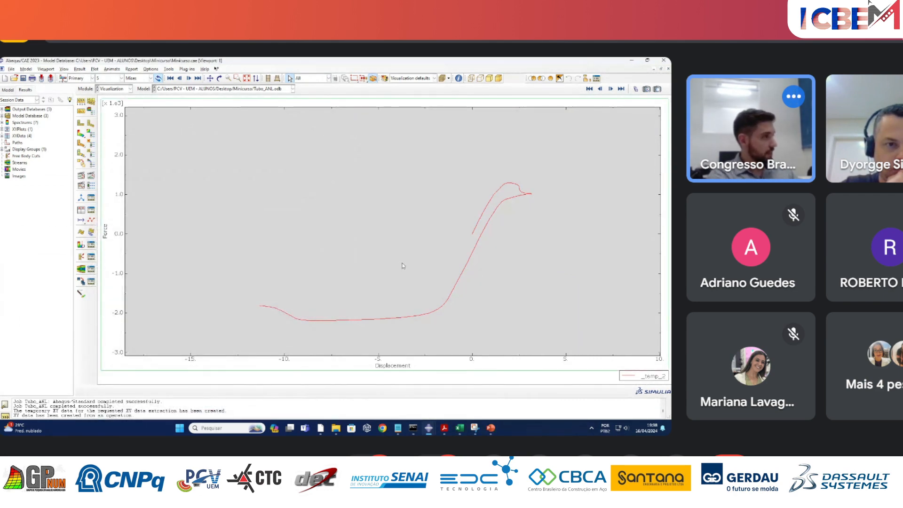
{"action": "scroll", "coordinate": [354, 242], "scroll_direction": "down", "scroll_amount": 1}
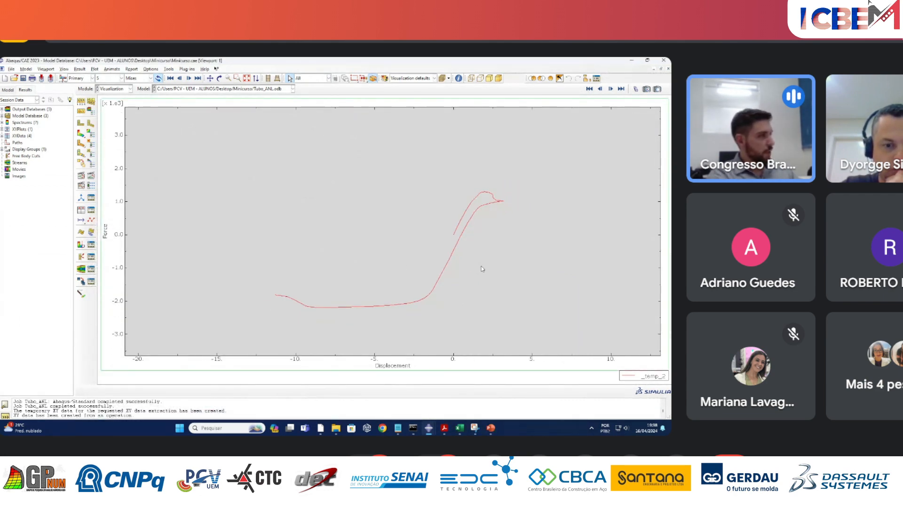
{"action": "scroll", "coordinate": [460, 289], "scroll_direction": "down", "scroll_amount": 1}
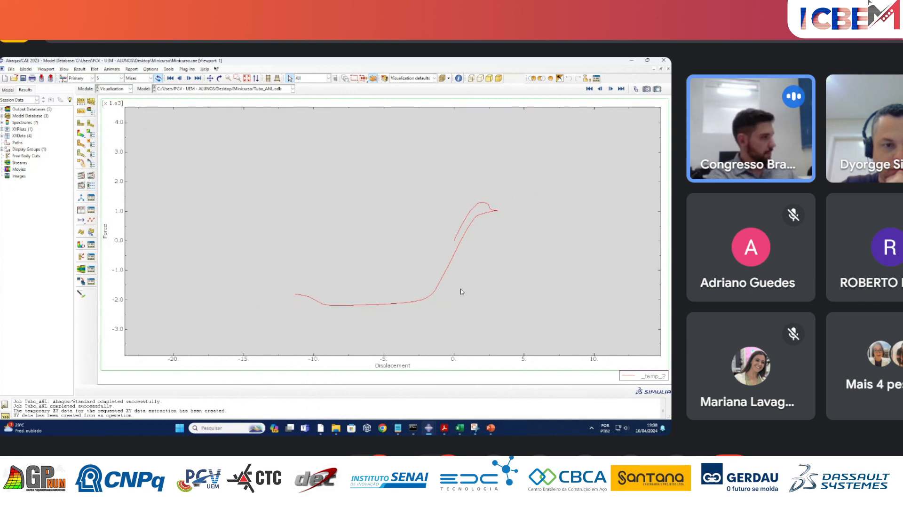
{"action": "scroll", "coordinate": [461, 288], "scroll_direction": "up", "scroll_amount": 5}
{"action": "scroll", "coordinate": [379, 252], "scroll_direction": "down", "scroll_amount": 3}
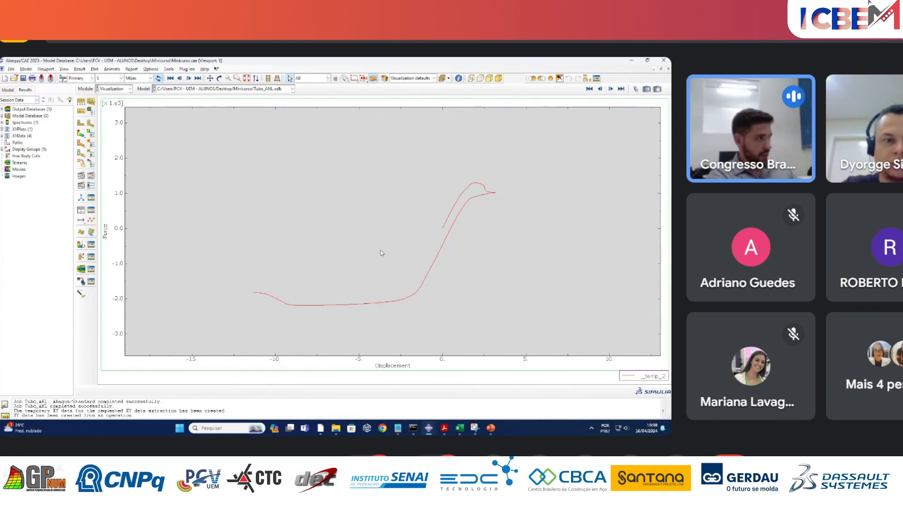
{"action": "scroll", "coordinate": [487, 290], "scroll_direction": "up", "scroll_amount": 1}
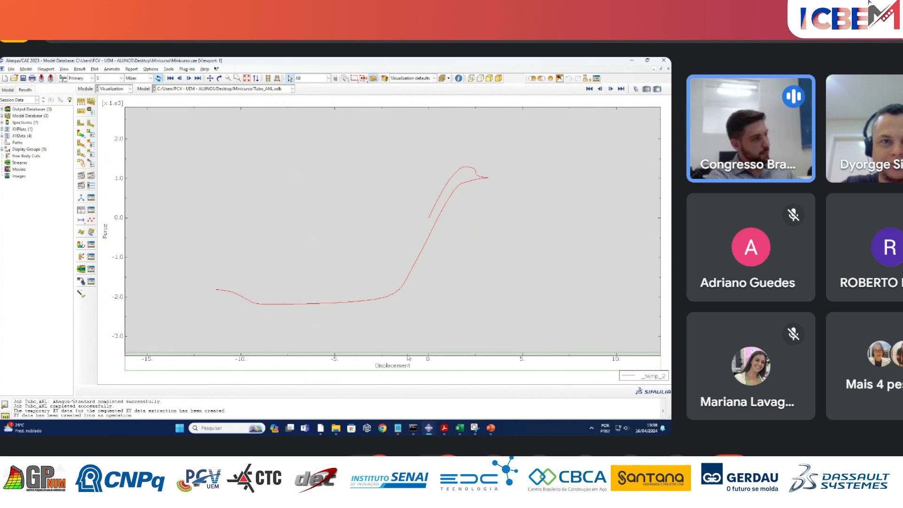
{"action": "left_click", "coordinate": [91, 210]}
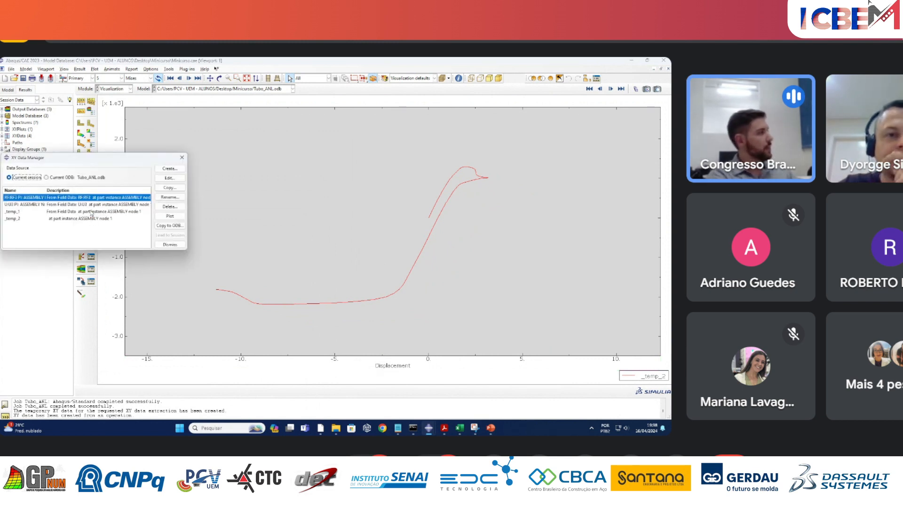
{"action": "left_click", "coordinate": [182, 158]}
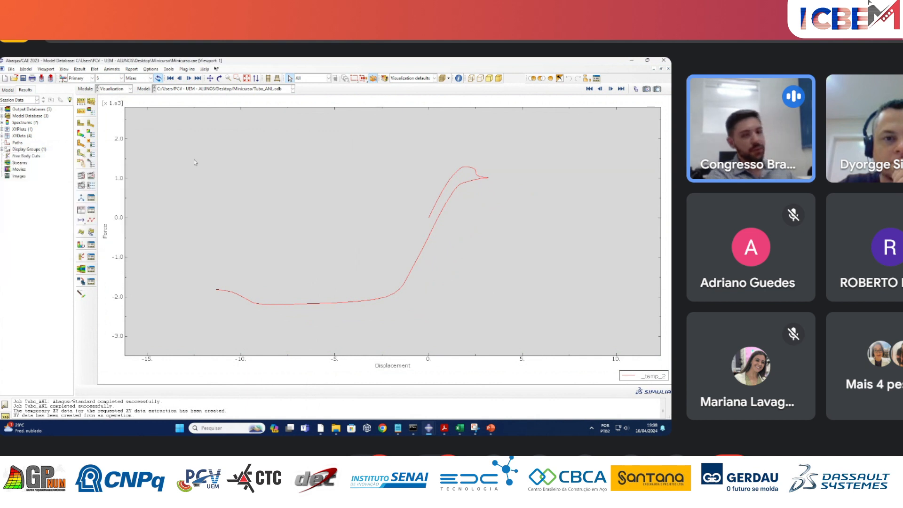
Start a new operation on the saved XY data and insert the combine(X,X) operator into the expression.
{"action": "left_click", "coordinate": [82, 212]}
{"action": "left_click", "coordinate": [204, 209]}
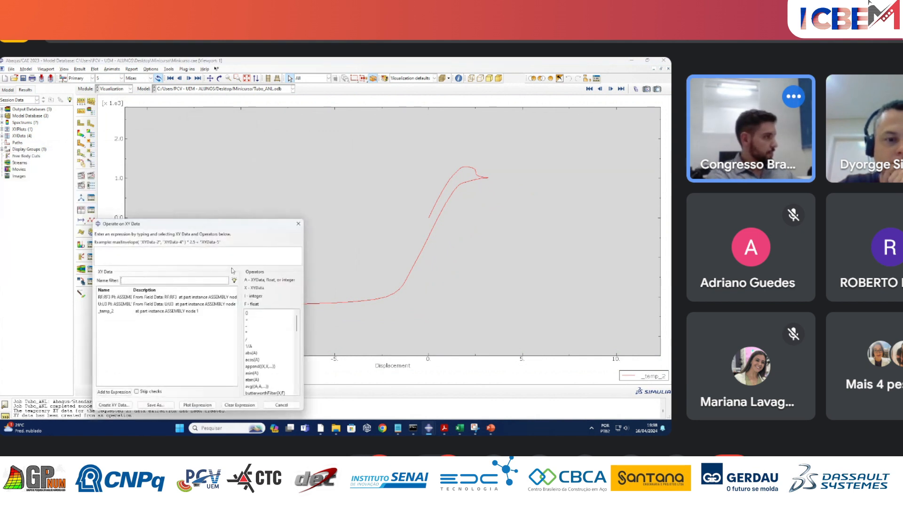
{"action": "scroll", "coordinate": [266, 390], "scroll_direction": "down", "scroll_amount": 3}
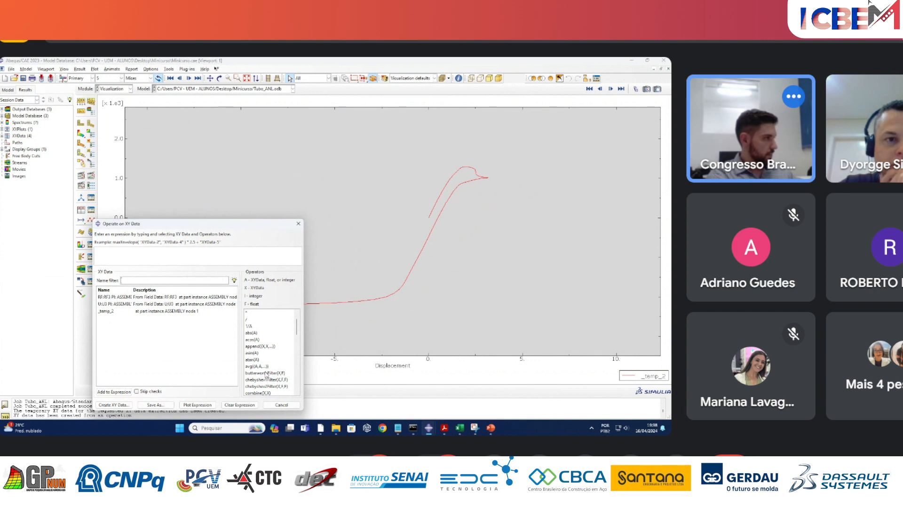
{"action": "scroll", "coordinate": [266, 374], "scroll_direction": "down", "scroll_amount": 2}
{"action": "left_click", "coordinate": [266, 352]}
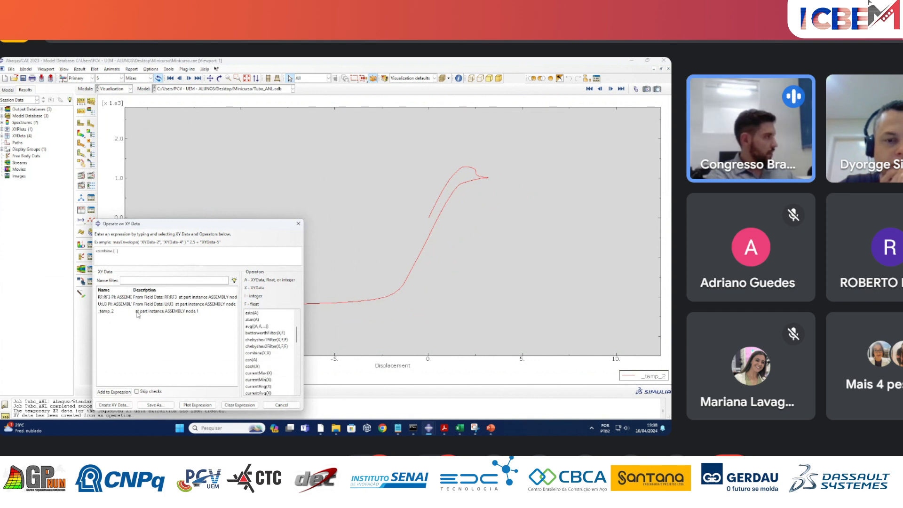
Fill the combine expression with the negated U3 displacement data and the RF3 force data divided by 1000.
{"action": "left_click", "coordinate": [121, 305]}
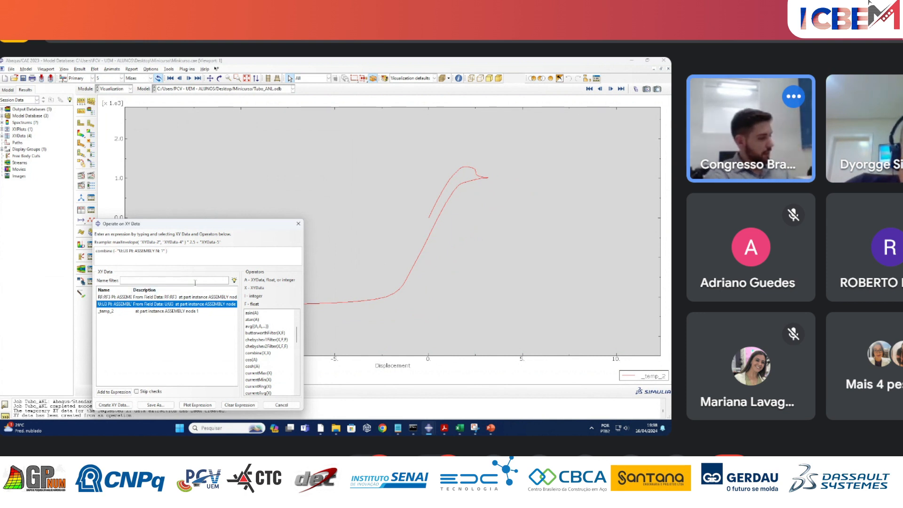
{"action": "left_click", "coordinate": [123, 299]}
{"action": "left_click", "coordinate": [114, 392]}
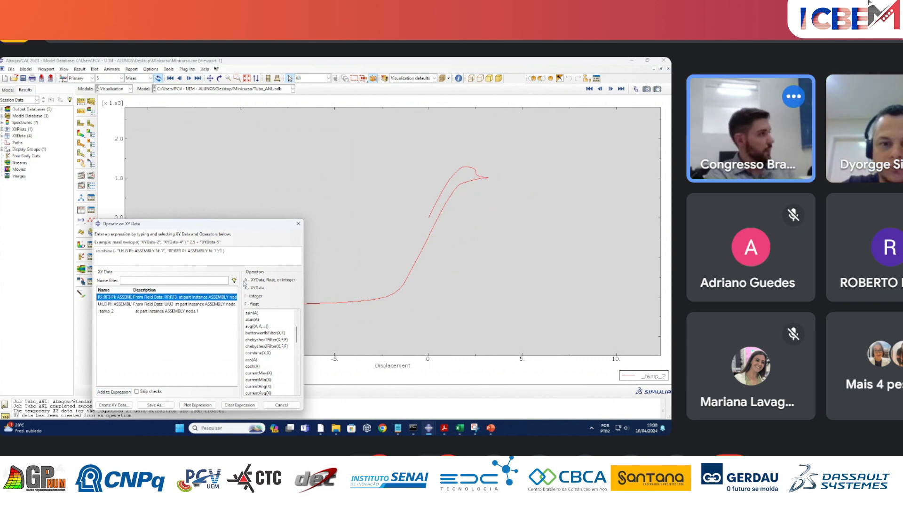
{"action": "type", "text": "/1000"}
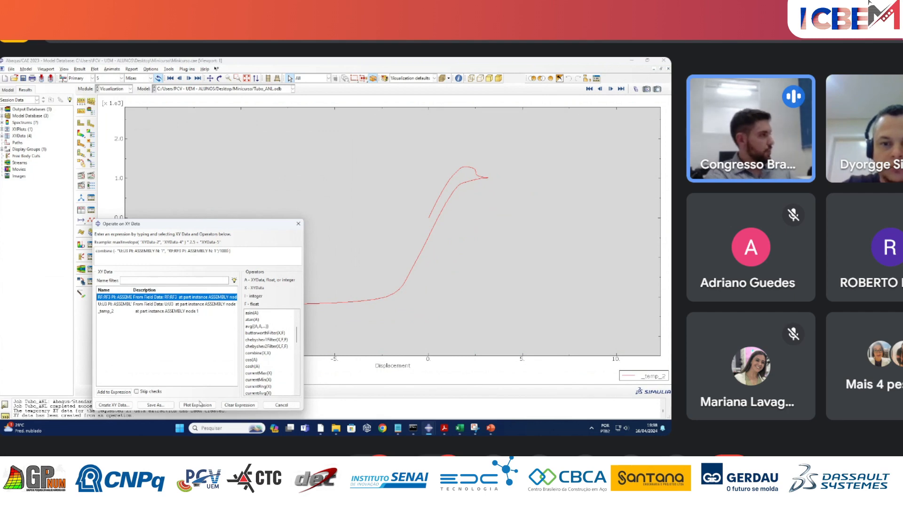
Plot the combined force-displacement expression and close the expression dialog.
{"action": "left_click", "coordinate": [199, 404]}
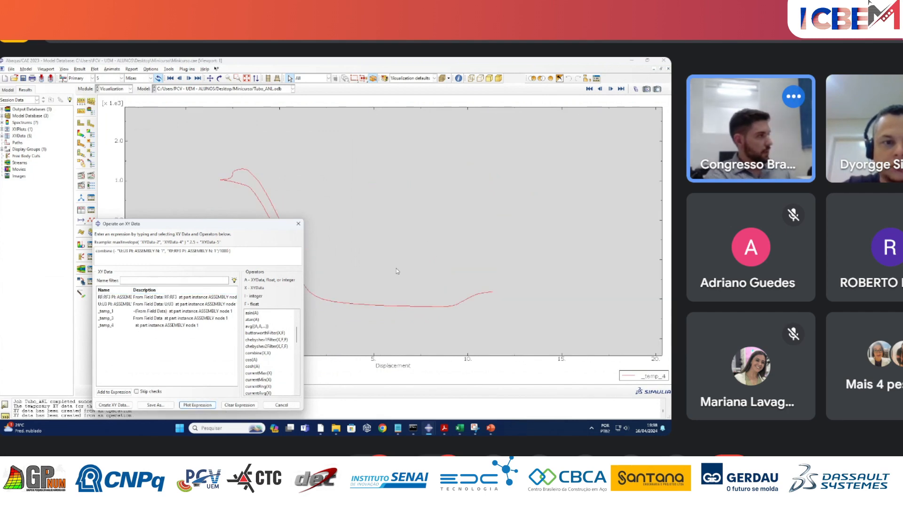
{"action": "left_click_drag", "start_coordinate": [261, 227], "coordinate": [500, 194]}
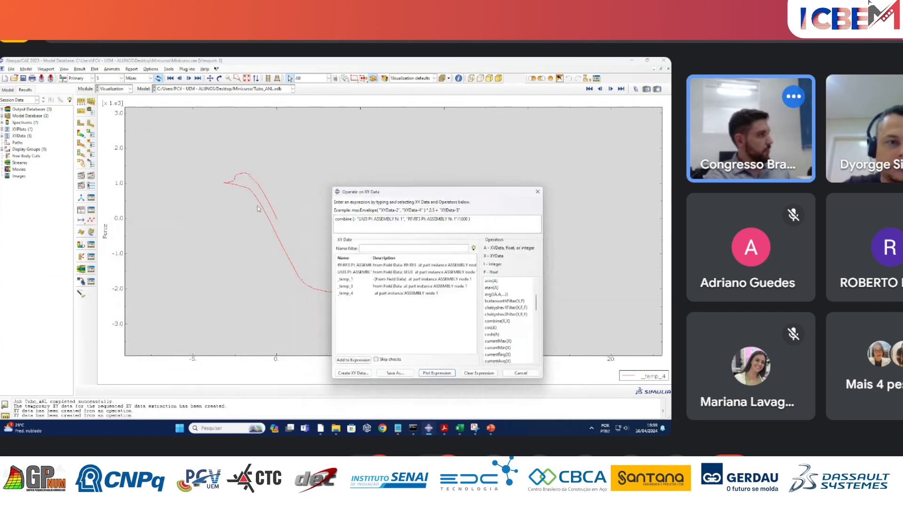
{"action": "left_click", "coordinate": [537, 191]}
Display the results of the completed Tubo_ANL job as a stress contour plot.
{"action": "left_click", "coordinate": [11, 90]}
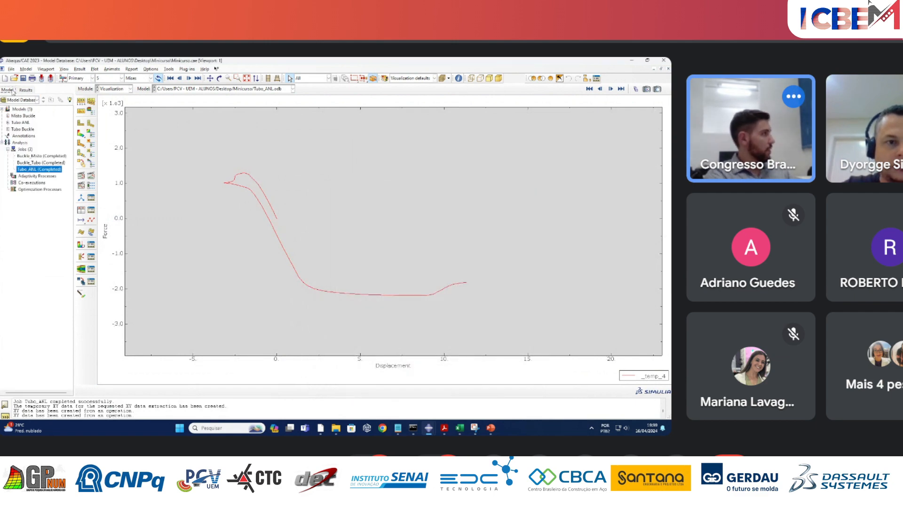
{"action": "right_click", "coordinate": [50, 170]}
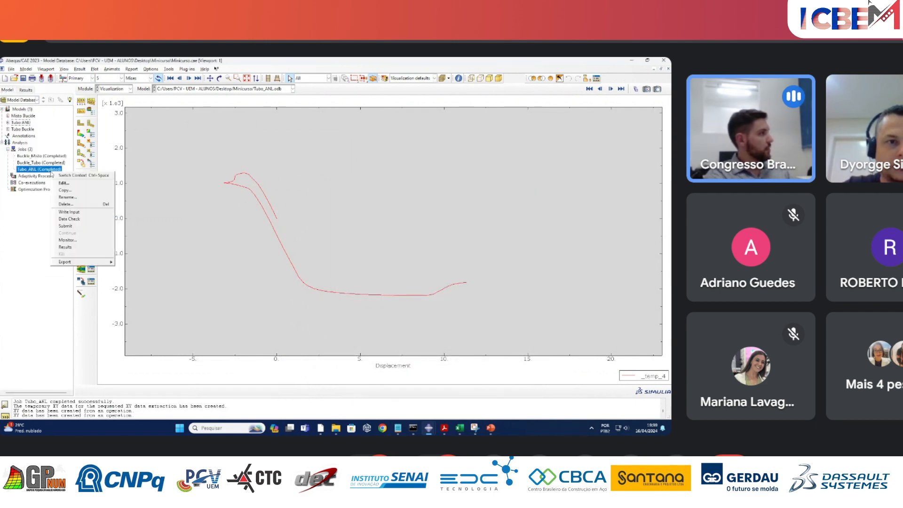
{"action": "left_click", "coordinate": [62, 242]}
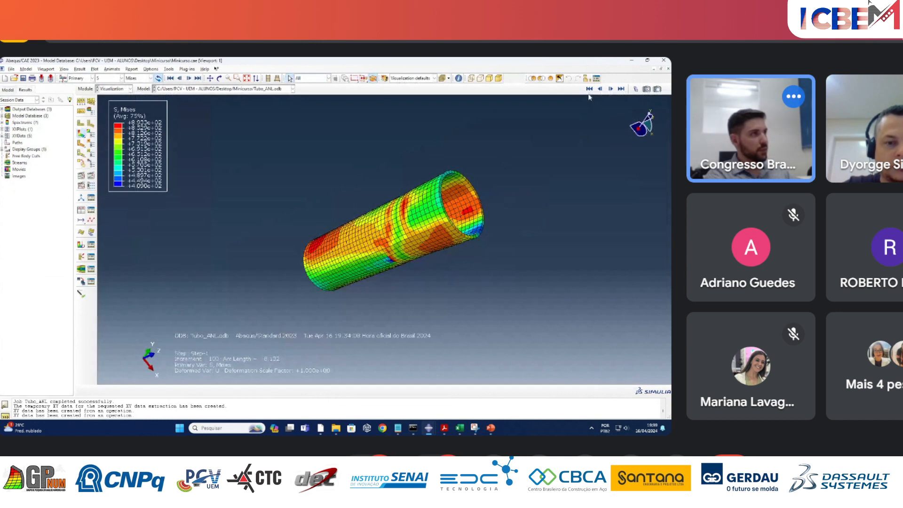
Step the von Mises contour plot of the tube from the first frame to increment 42, examining how the buckling develops.
{"action": "left_click", "coordinate": [589, 92]}
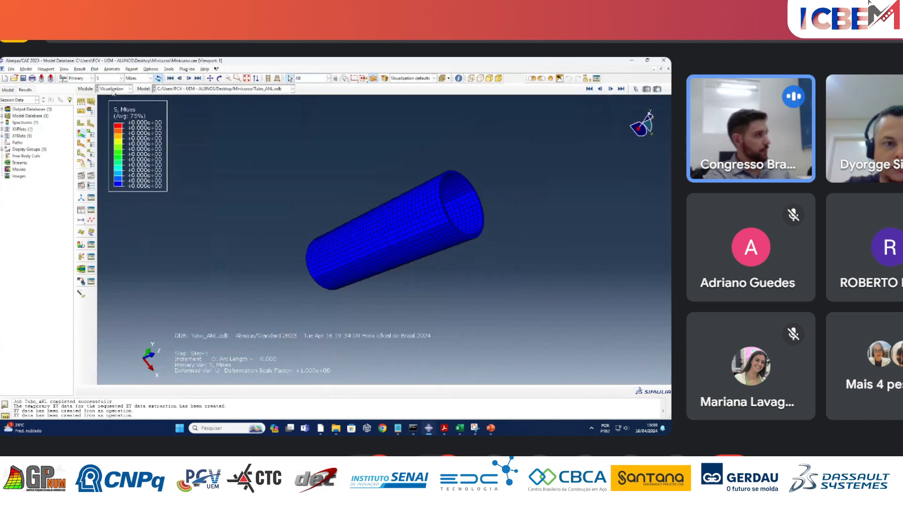
{"action": "left_click", "coordinate": [610, 89]}
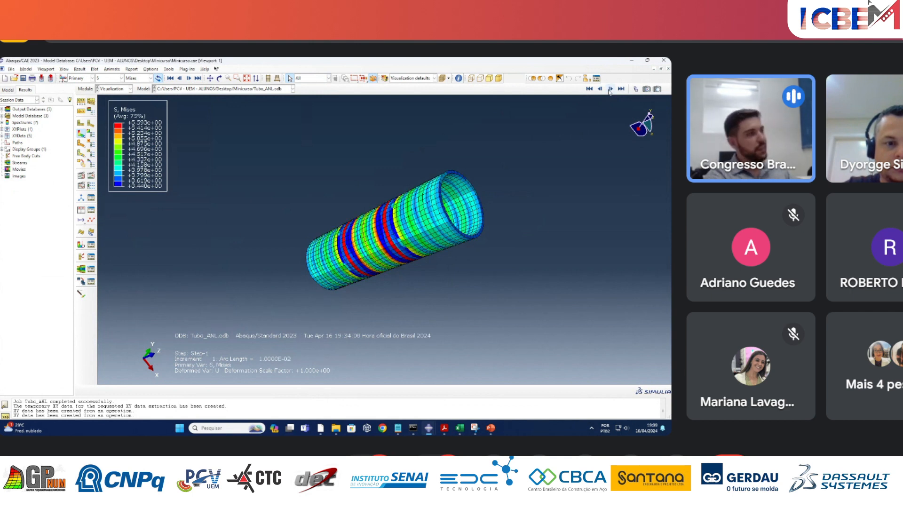
{"action": "left_click", "coordinate": [609, 89]}
{"action": "left_click", "coordinate": [610, 89]}
{"action": "left_click", "coordinate": [610, 90]}
{"action": "left_click", "coordinate": [610, 89]}
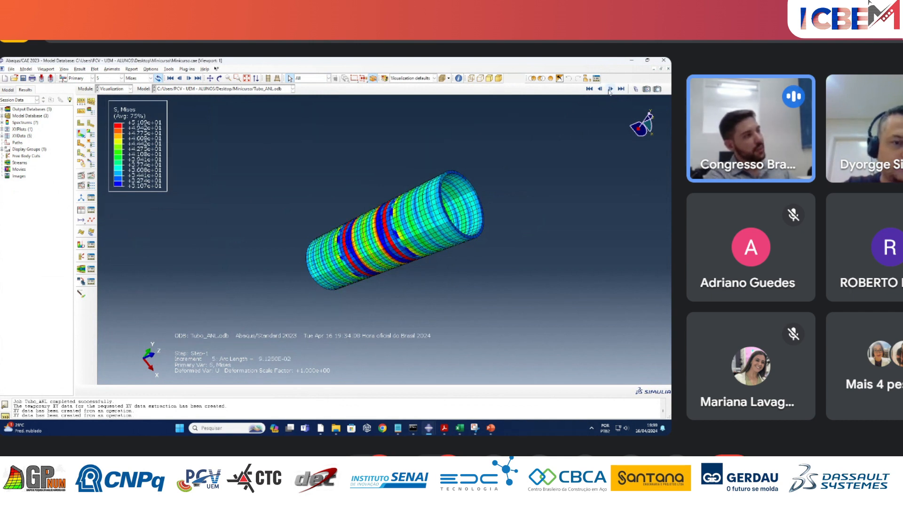
{"action": "left_click", "coordinate": [610, 90]}
{"action": "left_click", "coordinate": [610, 89]}
{"action": "left_click", "coordinate": [610, 89]}
{"action": "left_click", "coordinate": [609, 90]}
{"action": "left_click", "coordinate": [610, 89]}
{"action": "left_click", "coordinate": [610, 90]}
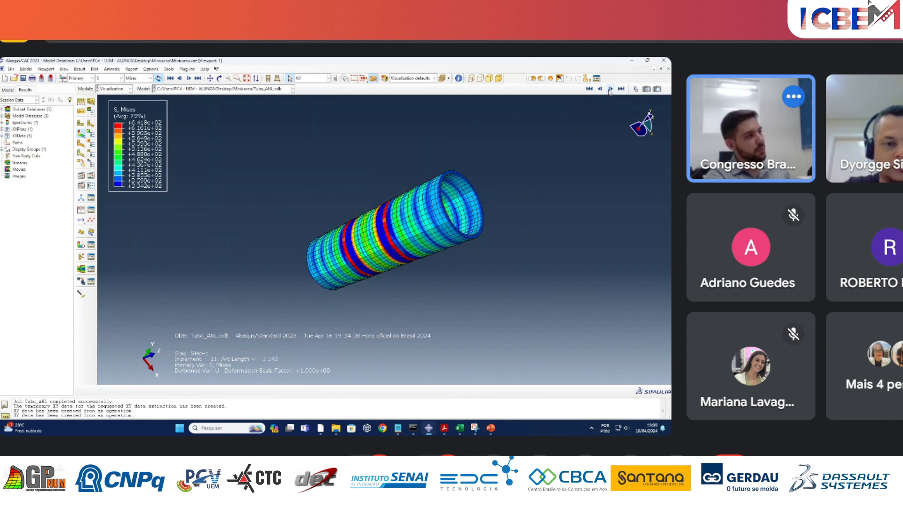
{"action": "left_click", "coordinate": [610, 89]}
{"action": "left_click", "coordinate": [609, 89]}
{"action": "left_click", "coordinate": [610, 89]}
{"action": "left_click", "coordinate": [609, 89]}
{"action": "left_click", "coordinate": [610, 90]}
{"action": "left_click", "coordinate": [609, 89]}
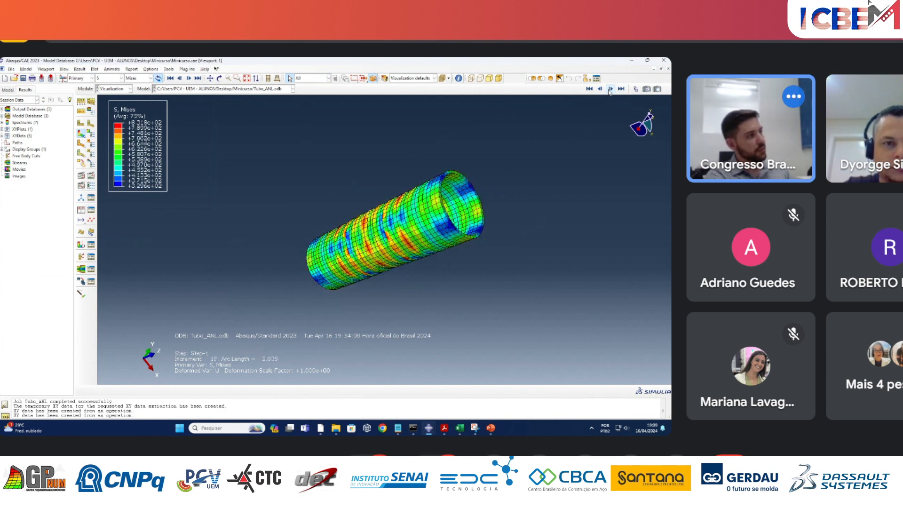
{"action": "left_click", "coordinate": [610, 89]}
{"action": "left_click", "coordinate": [610, 90]}
{"action": "left_click", "coordinate": [609, 90]}
{"action": "left_click", "coordinate": [610, 90]}
{"action": "left_click", "coordinate": [610, 90]}
{"action": "left_click", "coordinate": [610, 89]}
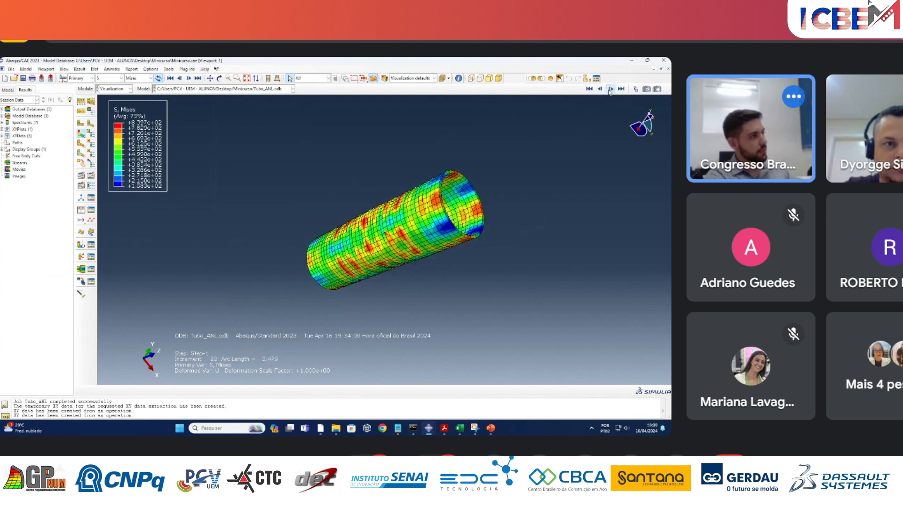
{"action": "left_click", "coordinate": [609, 90]}
{"action": "left_click", "coordinate": [609, 89]}
{"action": "left_click", "coordinate": [610, 89]}
{"action": "left_click", "coordinate": [610, 89]}
{"action": "left_click", "coordinate": [609, 89]}
{"action": "left_click", "coordinate": [610, 90]}
{"action": "left_click", "coordinate": [610, 89]}
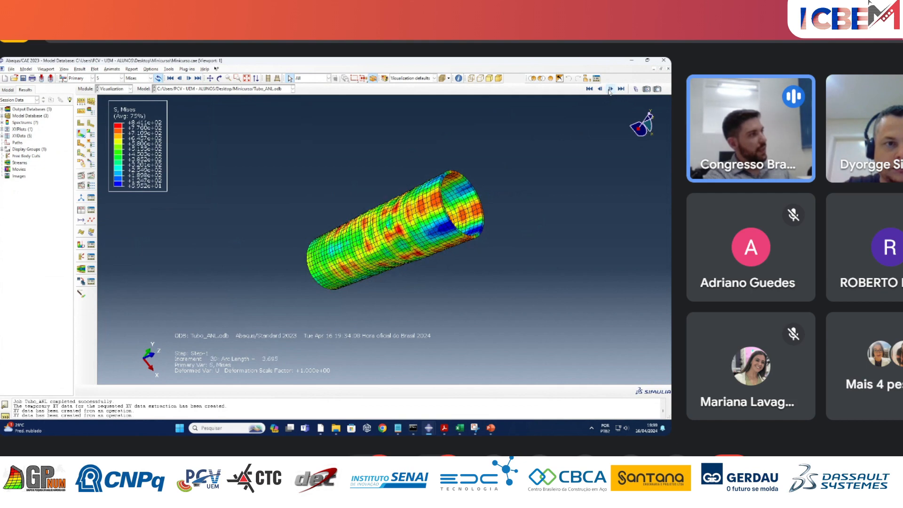
{"action": "left_click", "coordinate": [610, 89]}
{"action": "left_click", "coordinate": [610, 90]}
{"action": "left_click", "coordinate": [609, 90]}
{"action": "left_click", "coordinate": [610, 89]}
{"action": "left_click", "coordinate": [610, 89]}
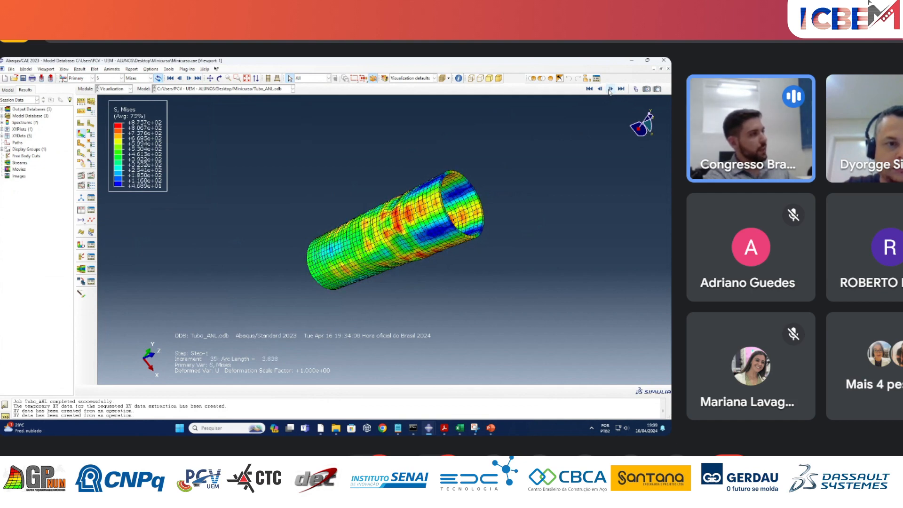
{"action": "left_click", "coordinate": [610, 90]}
{"action": "left_click", "coordinate": [610, 90]}
{"action": "left_click", "coordinate": [609, 90]}
{"action": "left_click", "coordinate": [610, 90]}
{"action": "left_click_drag", "start_coordinate": [445, 212], "coordinate": [452, 230], "text": "ctrl+alt"}
{"action": "left_click", "coordinate": [609, 90]}
{"action": "left_click", "coordinate": [610, 89]}
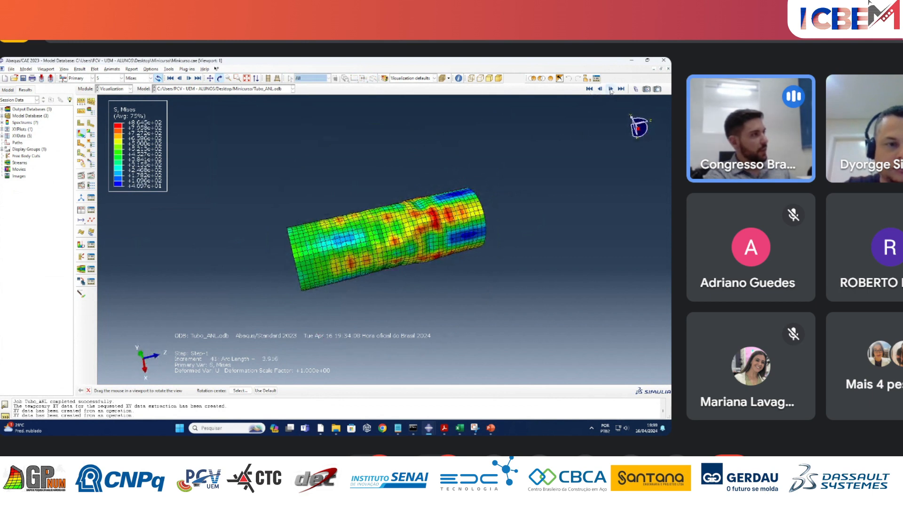
{"action": "left_click", "coordinate": [610, 90]}
Try uniform deformation scale factors of 50 and 30 on the deformed tube plot.
{"action": "left_click", "coordinate": [81, 101]}
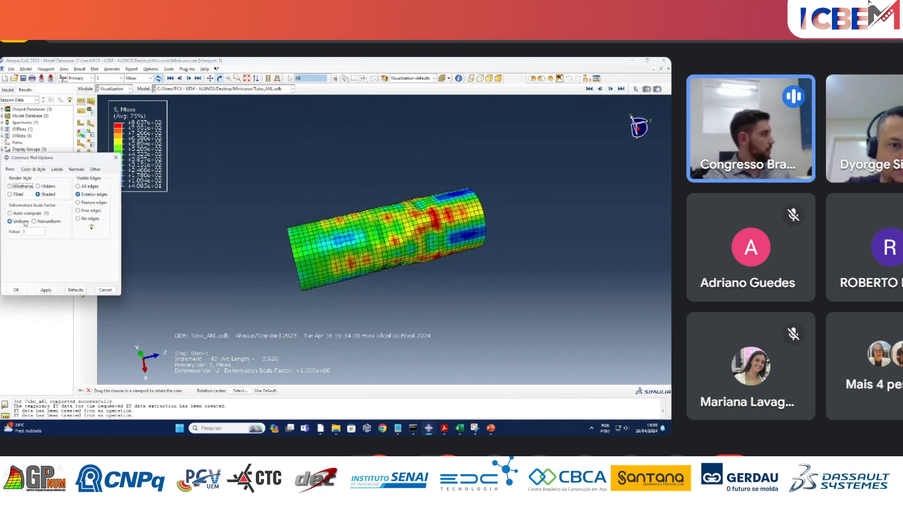
{"action": "left_click", "coordinate": [25, 213]}
{"action": "left_click", "coordinate": [20, 221]}
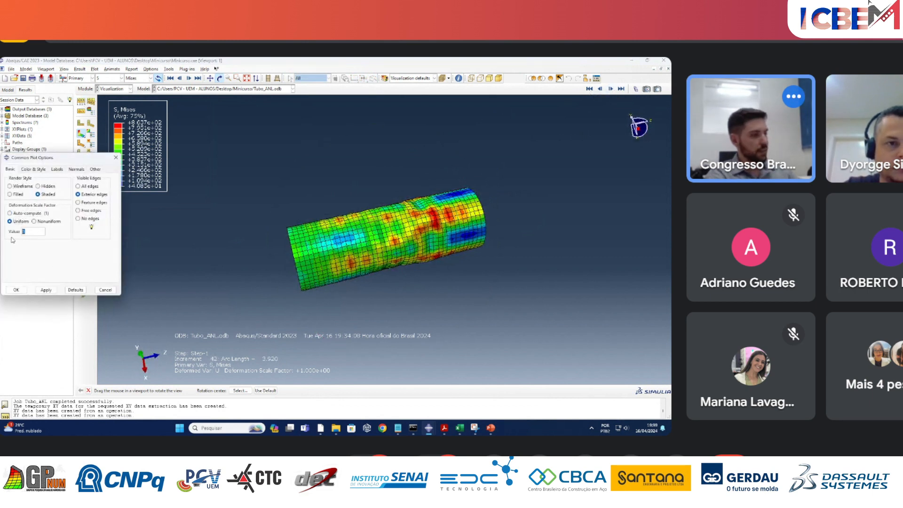
{"action": "left_click", "coordinate": [43, 291]}
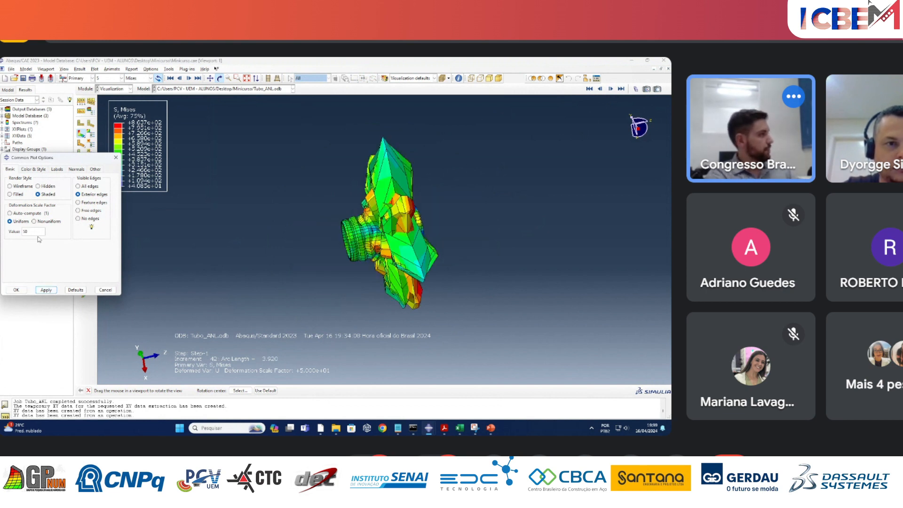
{"action": "left_click_drag", "start_coordinate": [39, 232], "coordinate": [21, 233]}
{"action": "type", "text": "30"}
{"action": "left_click", "coordinate": [46, 290]}
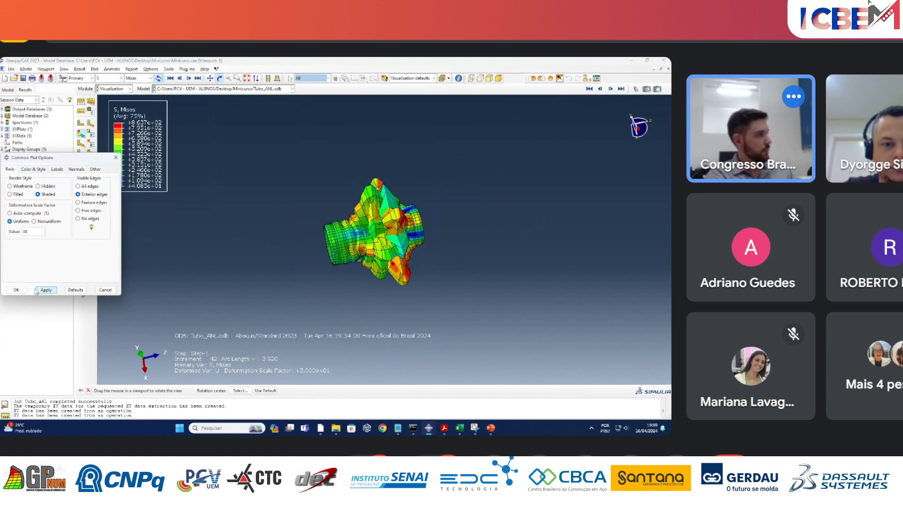
Set the uniform deformation scale factor to 10 and close the common plot options.
{"action": "type", "text": "10"}
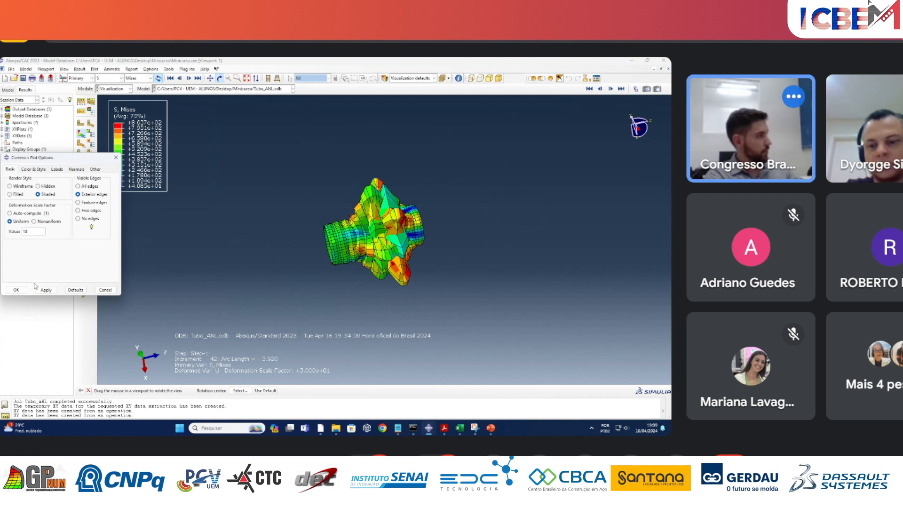
{"action": "left_click", "coordinate": [45, 290]}
{"action": "left_click", "coordinate": [16, 290]}
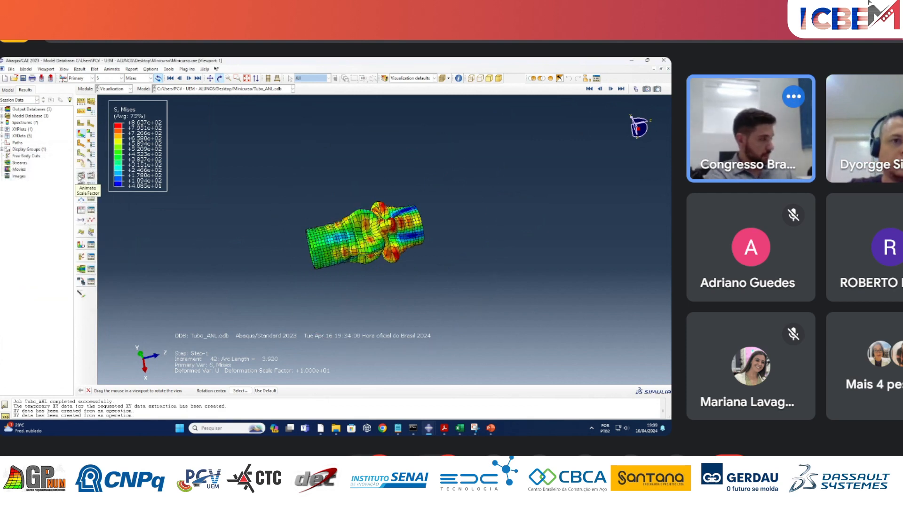
Examine the buckled shape of the tube at increment 42 from its side and its open end.
{"action": "scroll", "coordinate": [345, 245], "scroll_direction": "up", "scroll_amount": 3}
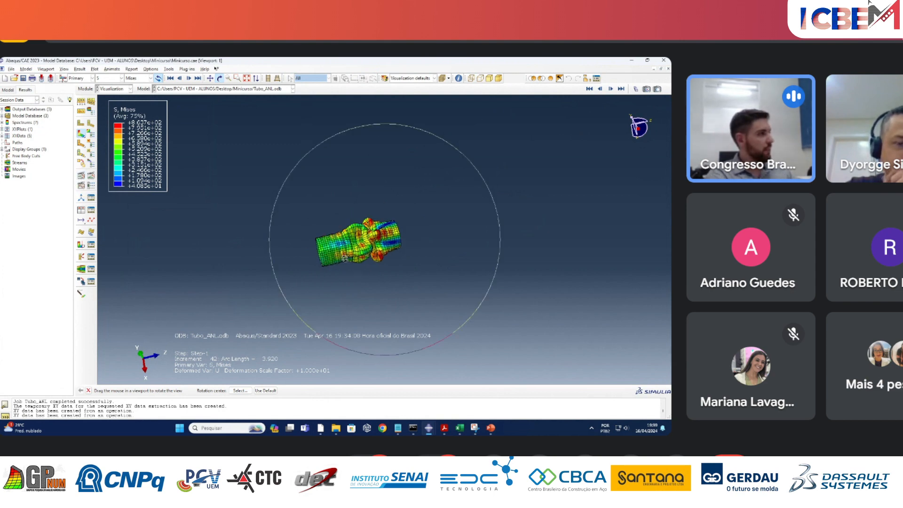
{"action": "scroll", "coordinate": [295, 242], "scroll_direction": "down", "scroll_amount": 6}
{"action": "scroll", "coordinate": [548, 243], "scroll_direction": "down", "scroll_amount": 2}
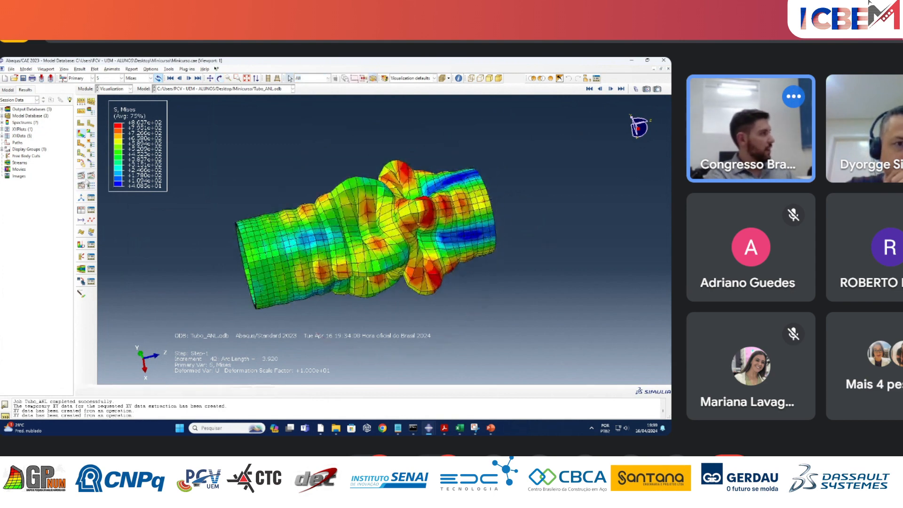
{"action": "left_click", "coordinate": [82, 176]}
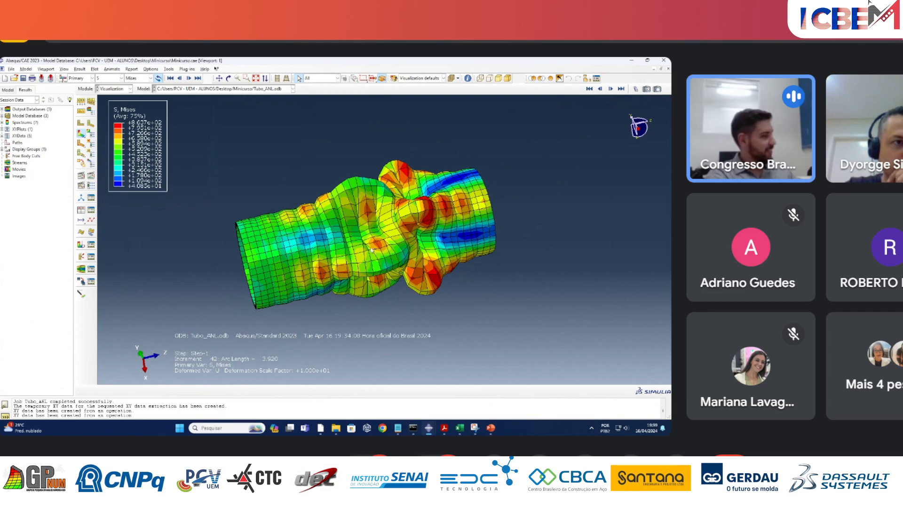
{"action": "left_click_drag", "start_coordinate": [378, 270], "coordinate": [382, 238], "text": "ctrl+alt"}
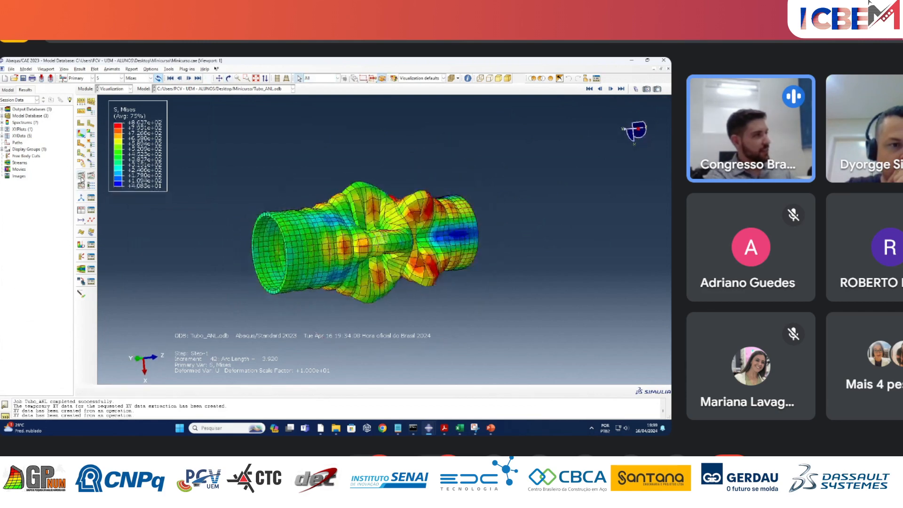
{"action": "left_click_drag", "start_coordinate": [370, 272], "coordinate": [301, 226], "text": "ctrl+alt"}
Set the uniform deformation scale factor to 5 in the common plot options and apply it.
{"action": "left_click", "coordinate": [81, 104]}
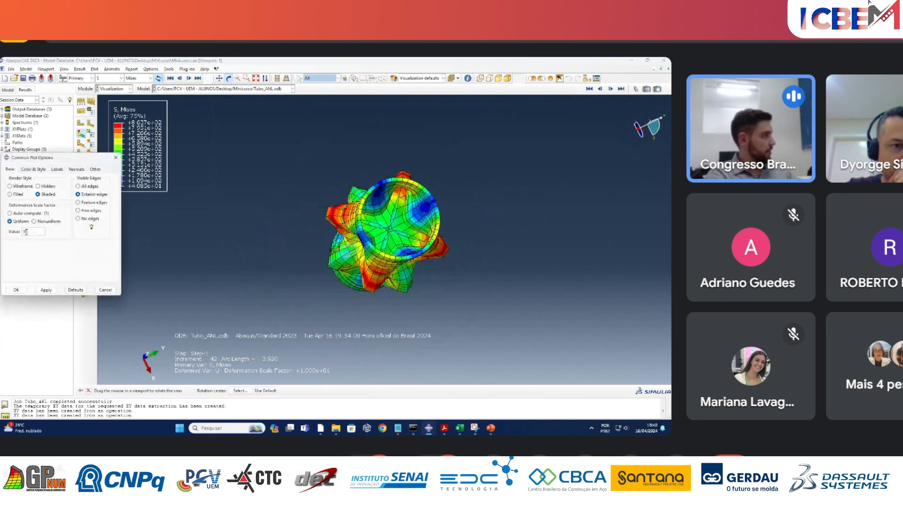
{"action": "type", "text": "5"}
{"action": "left_click", "coordinate": [46, 290]}
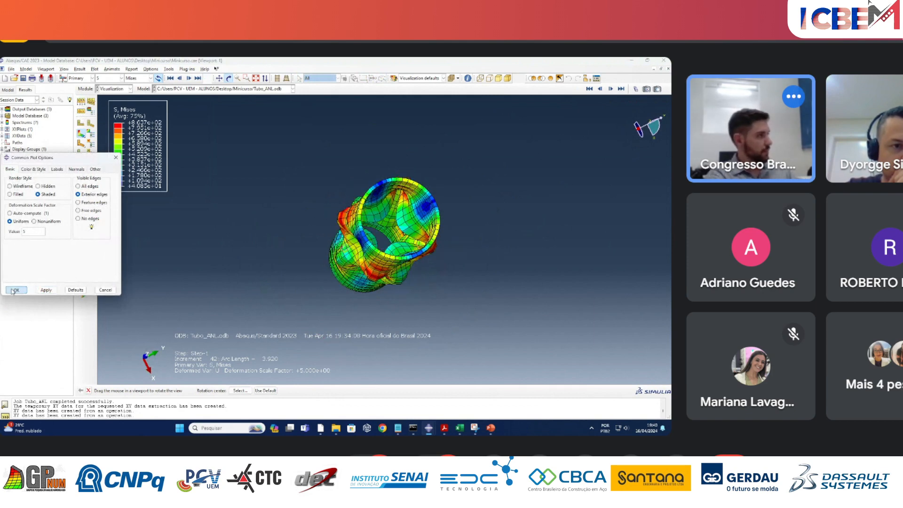
Close the common plot options and examine the buckled tube lengthwise with its open end towards the viewer.
{"action": "left_click", "coordinate": [16, 289]}
{"action": "mouse_move", "coordinate": [387, 276]}
{"action": "left_mouse_down"}
{"action": "mouse_move", "coordinate": [381, 248]}
{"action": "mouse_move", "coordinate": [372, 285]}
{"action": "mouse_move", "coordinate": [420, 274]}
{"action": "mouse_move", "coordinate": [399, 253]}
{"action": "mouse_move", "coordinate": [365, 281]}
{"action": "mouse_move", "coordinate": [337, 263]}
{"action": "mouse_move", "coordinate": [381, 259]}
{"action": "mouse_move", "coordinate": [354, 264]}
{"action": "mouse_move", "coordinate": [367, 284]}
{"action": "mouse_move", "coordinate": [385, 296]}
{"action": "mouse_move", "coordinate": [424, 296]}
{"action": "mouse_move", "coordinate": [389, 284]}
{"action": "left_mouse_up"}
{"action": "key", "text": "Escape"}
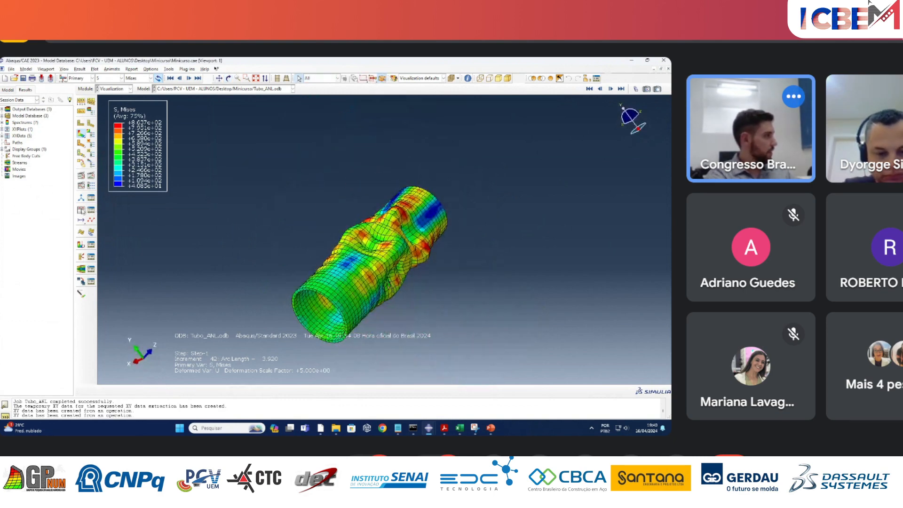
Plot the force-displacement curve stored as _temp_4 in the session's XY data.
{"action": "left_click", "coordinate": [81, 211]}
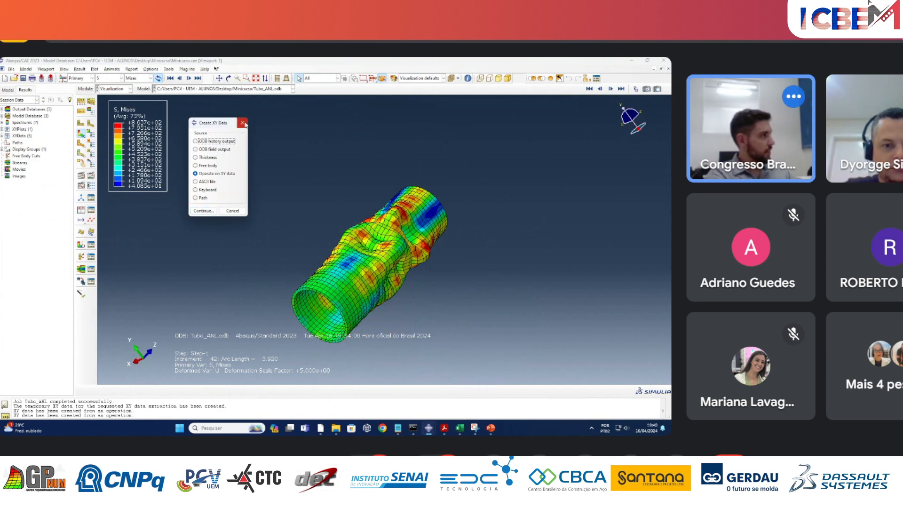
{"action": "left_click", "coordinate": [242, 123]}
{"action": "left_click", "coordinate": [7, 89]}
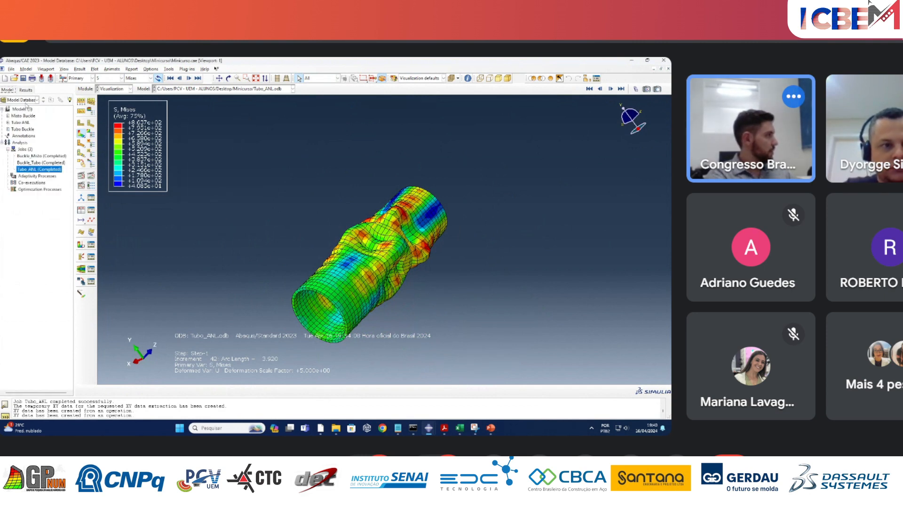
{"action": "left_click", "coordinate": [26, 90]}
{"action": "left_click", "coordinate": [2, 136]}
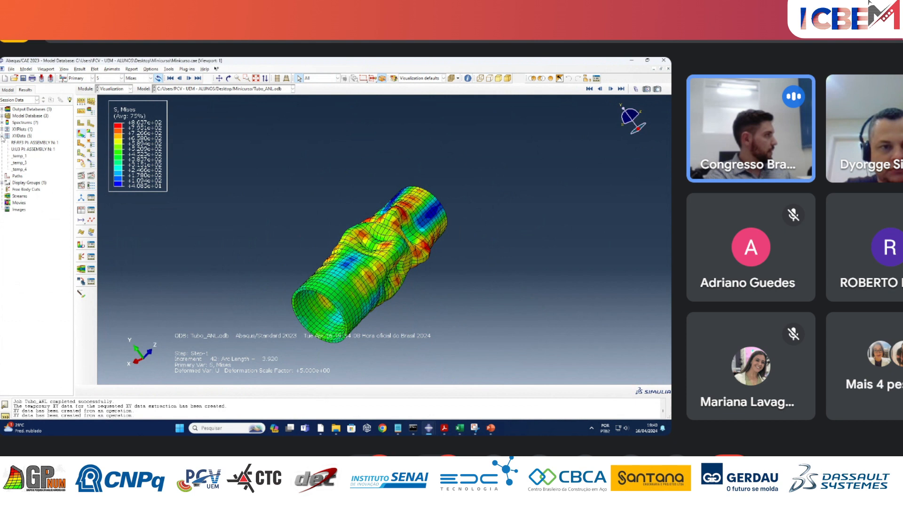
{"action": "double_click", "coordinate": [19, 169]}
{"action": "double_click", "coordinate": [19, 162]}
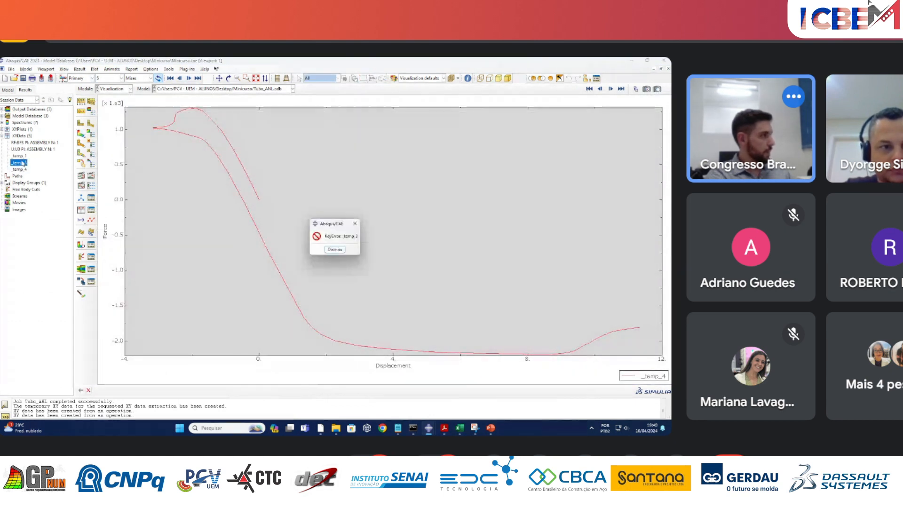
{"action": "double_click", "coordinate": [19, 155]}
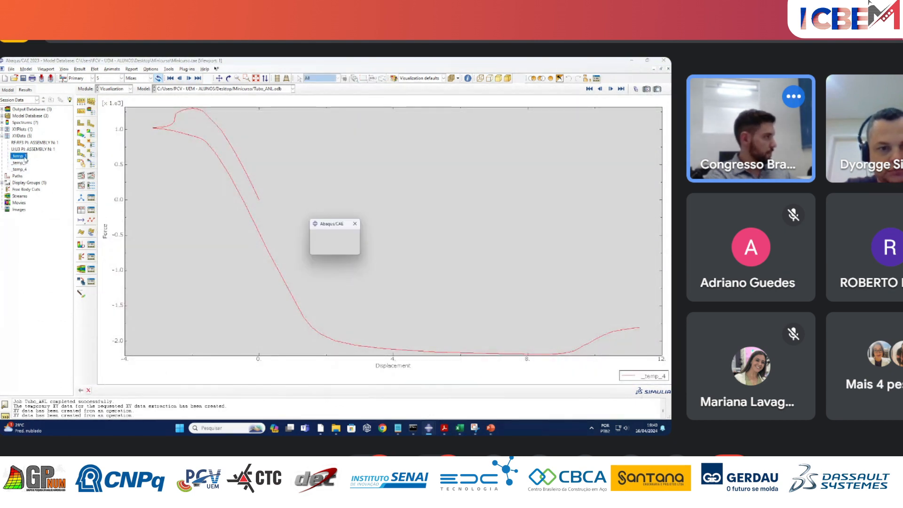
{"action": "left_click", "coordinate": [19, 169]}
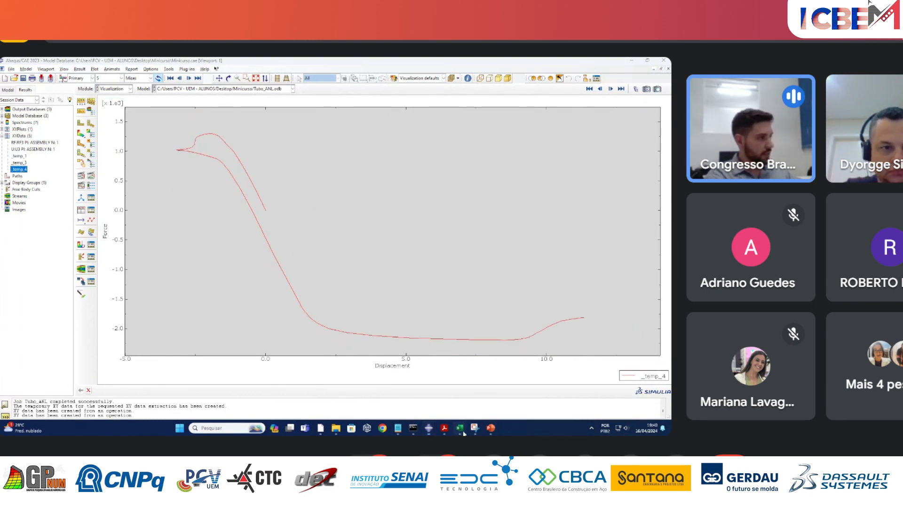
Switch to the Excel workbook, move the "Carga (kN) por deslocamento (mm)" chart next to the data columns and close the formatting pane.
{"action": "mouse_move", "coordinate": [463, 433]}
{"action": "left_click", "coordinate": [473, 402]}
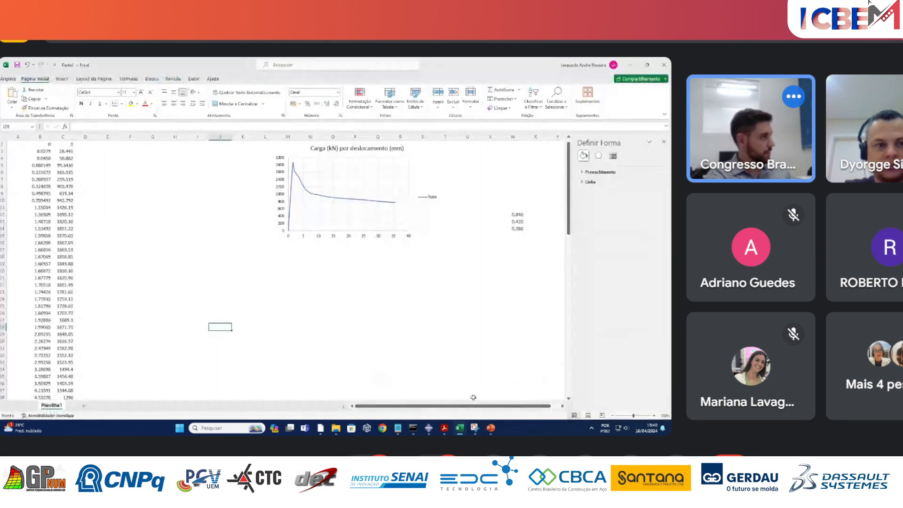
{"action": "left_click", "coordinate": [285, 207]}
{"action": "left_click_drag", "start_coordinate": [297, 244], "coordinate": [158, 249]}
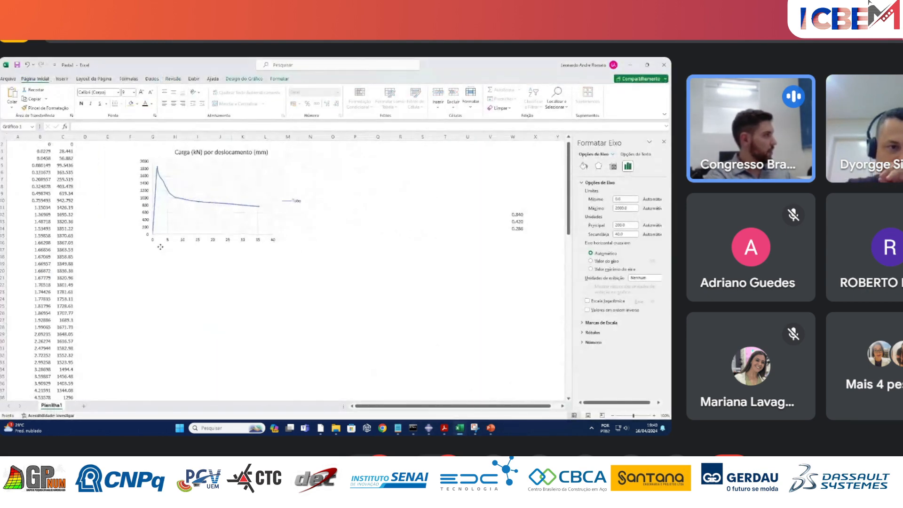
{"action": "left_click", "coordinate": [175, 277]}
{"action": "left_click", "coordinate": [663, 141]}
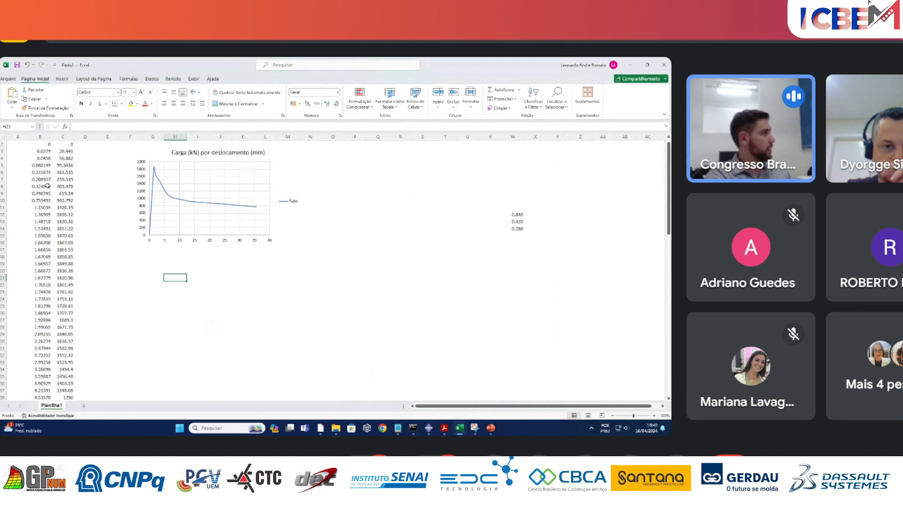
Review the load and displacement data, then shift the enlarged chart slightly down and to the right on the sheet.
{"action": "left_click_drag", "start_coordinate": [37, 144], "coordinate": [87, 327]}
{"action": "left_click", "coordinate": [198, 312]}
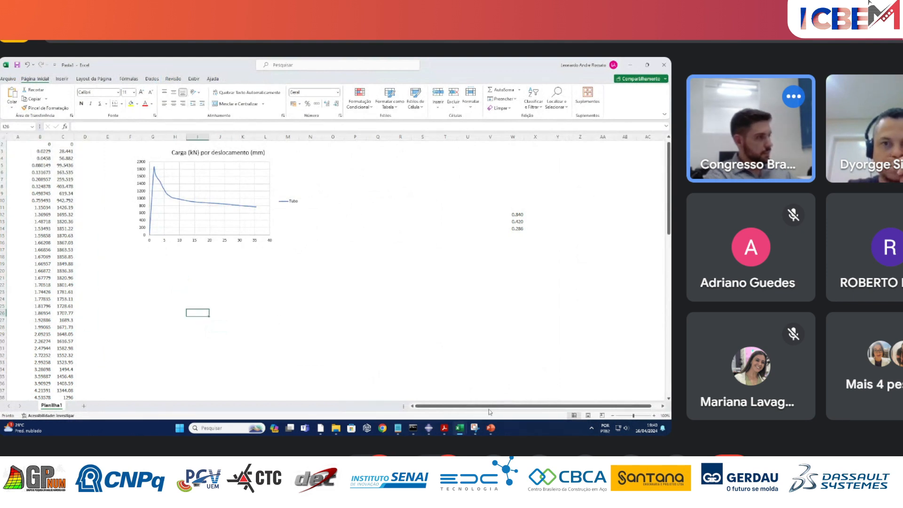
{"action": "scroll", "coordinate": [291, 292], "scroll_direction": "up", "scroll_amount": 3, "text": "ctrl"}
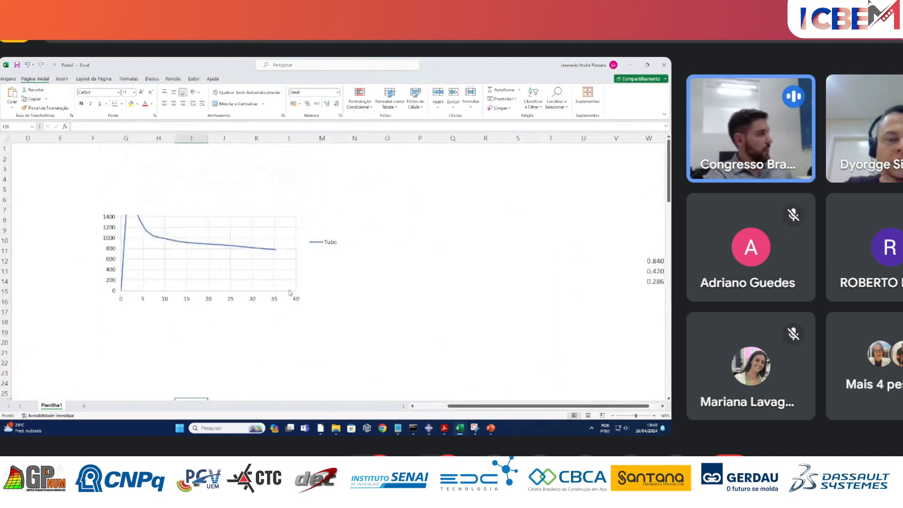
{"action": "left_click", "coordinate": [355, 319]}
{"action": "left_click", "coordinate": [228, 287]}
{"action": "left_click_drag", "start_coordinate": [298, 295], "coordinate": [311, 316]}
{"action": "left_click", "coordinate": [427, 280]}
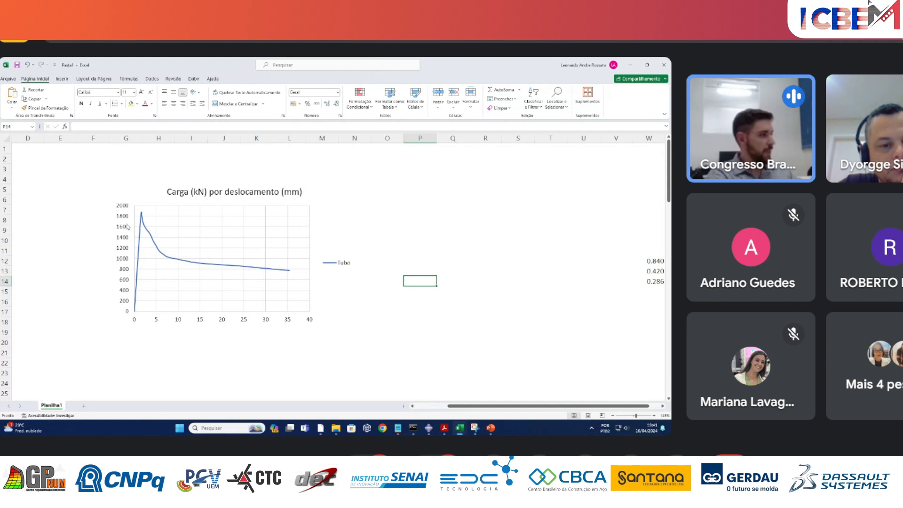
Switch back to the Minicurso model database in Abaqus/CAE and open the Buckle_Misto job, then close its editor.
{"action": "mouse_move", "coordinate": [429, 429]}
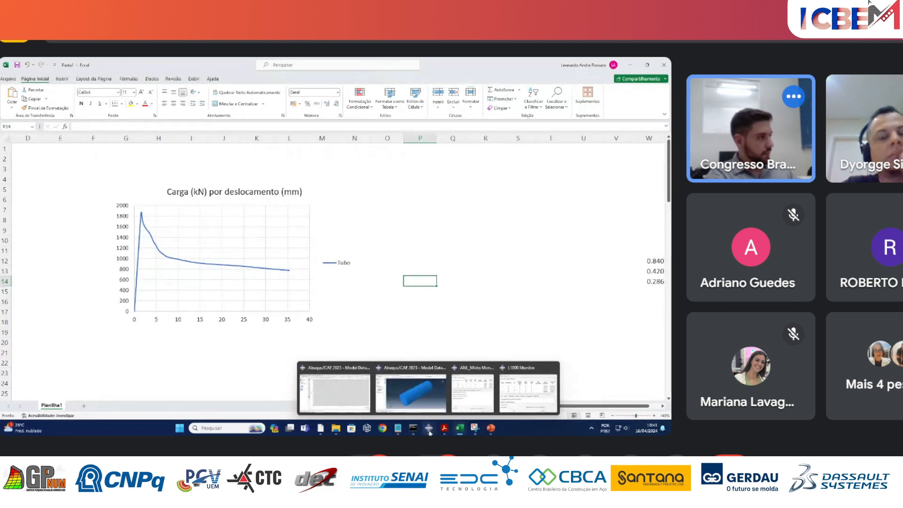
{"action": "left_click", "coordinate": [426, 397]}
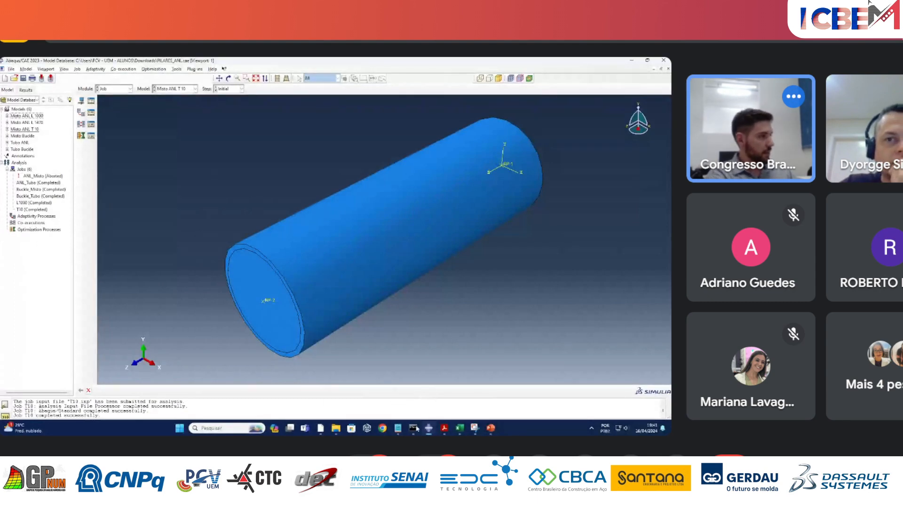
{"action": "mouse_move", "coordinate": [428, 428]}
{"action": "left_click", "coordinate": [335, 392]}
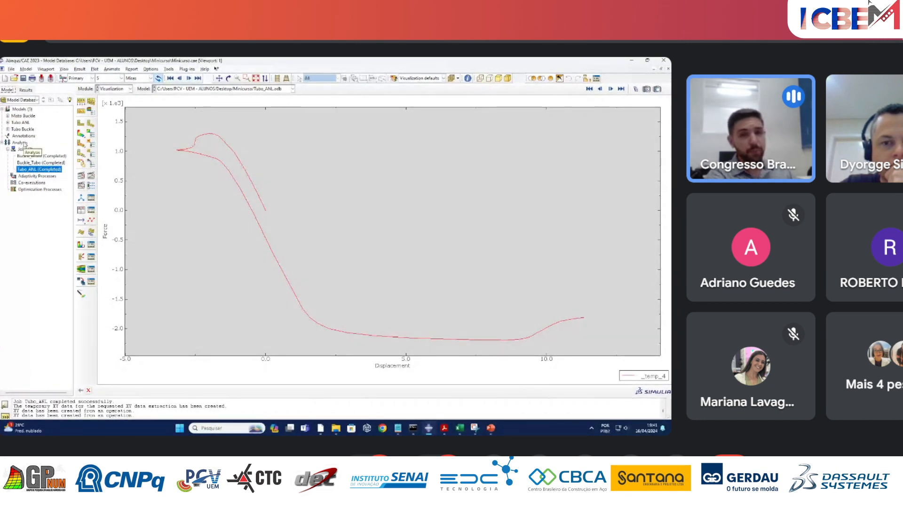
{"action": "double_click", "coordinate": [43, 155]}
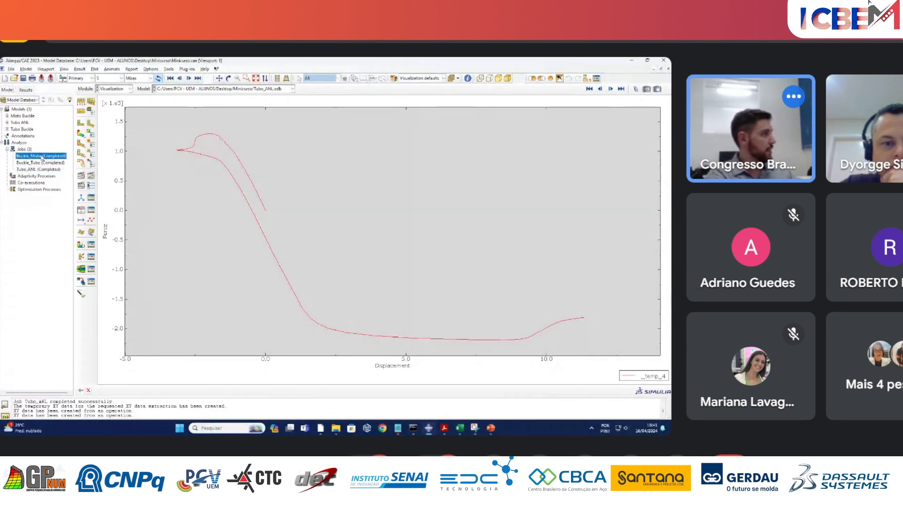
{"action": "left_click", "coordinate": [286, 111]}
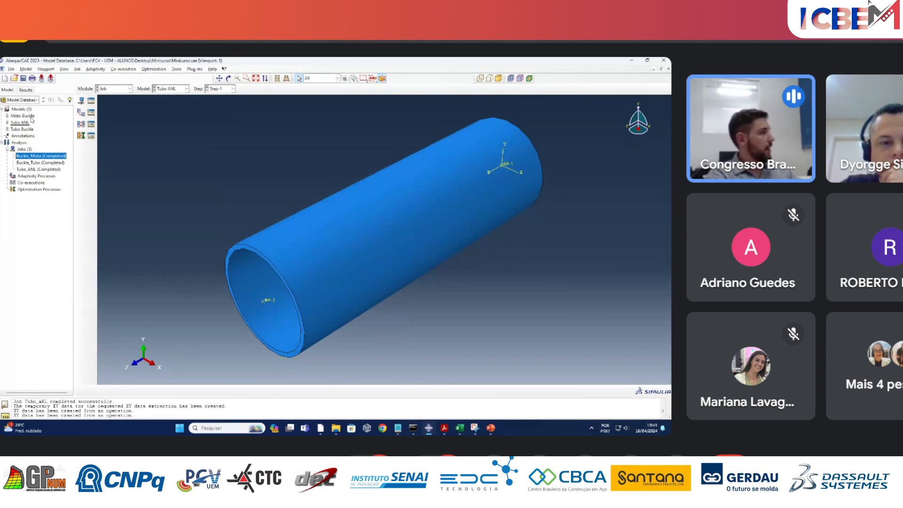
Copy the Misto Buckle model to a new model named Misto ANL.
{"action": "right_click", "coordinate": [32, 118]}
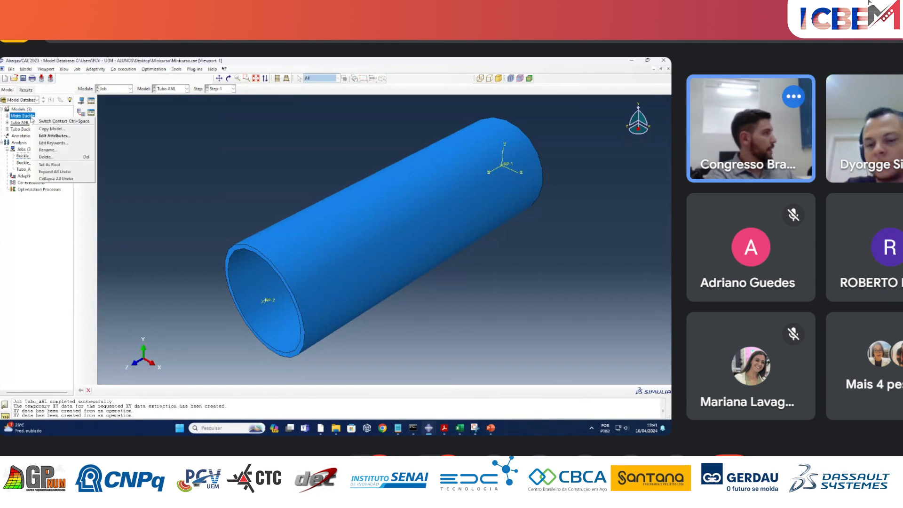
{"action": "left_click", "coordinate": [51, 128]}
{"action": "left_click_drag", "start_coordinate": [41, 229], "coordinate": [17, 229]}
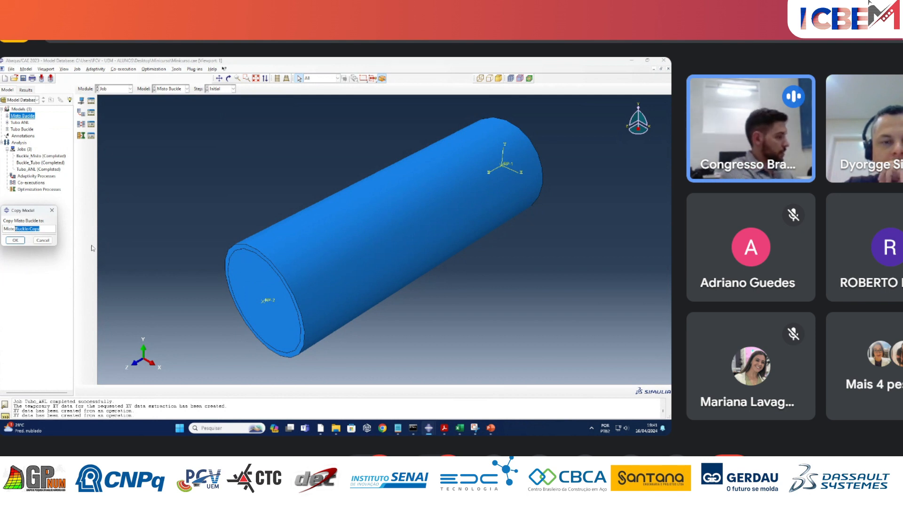
{"action": "type", "text": "ANL"}
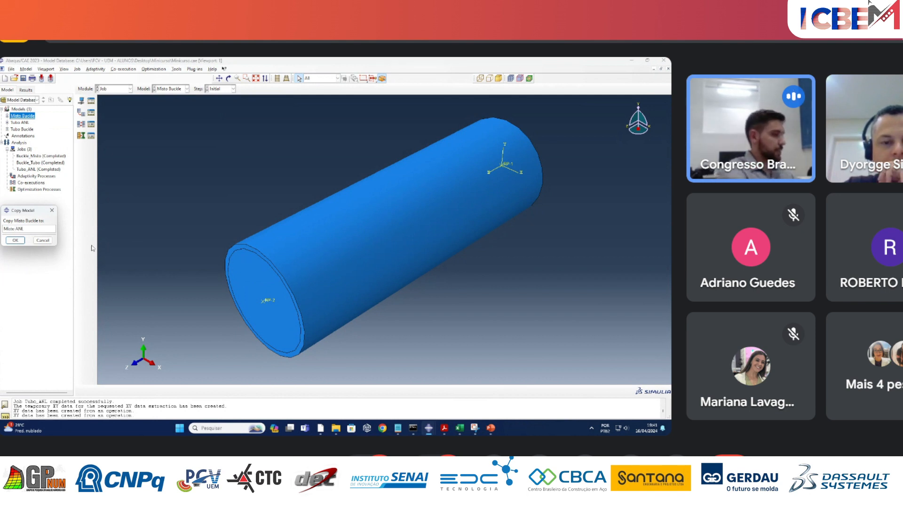
{"action": "left_click", "coordinate": [15, 240]}
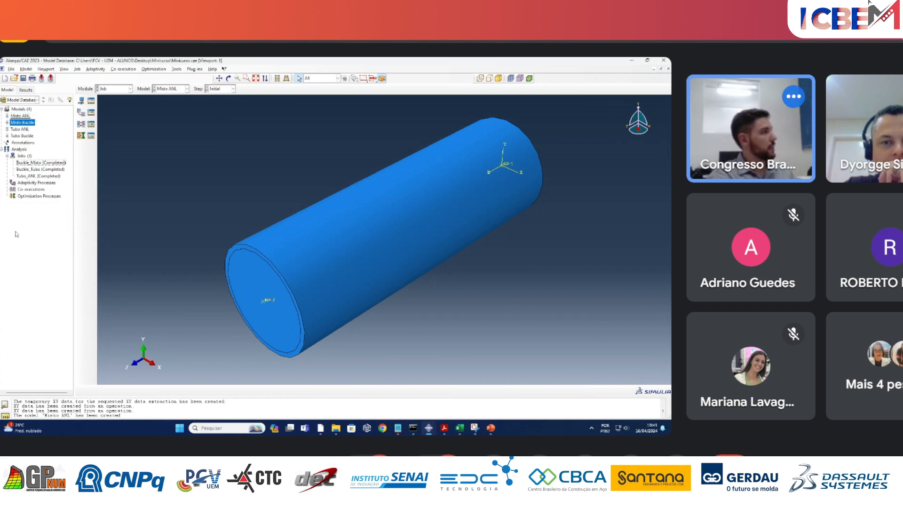
Make Misto ANL the current model and switch to the Step module.
{"action": "left_click", "coordinate": [31, 123]}
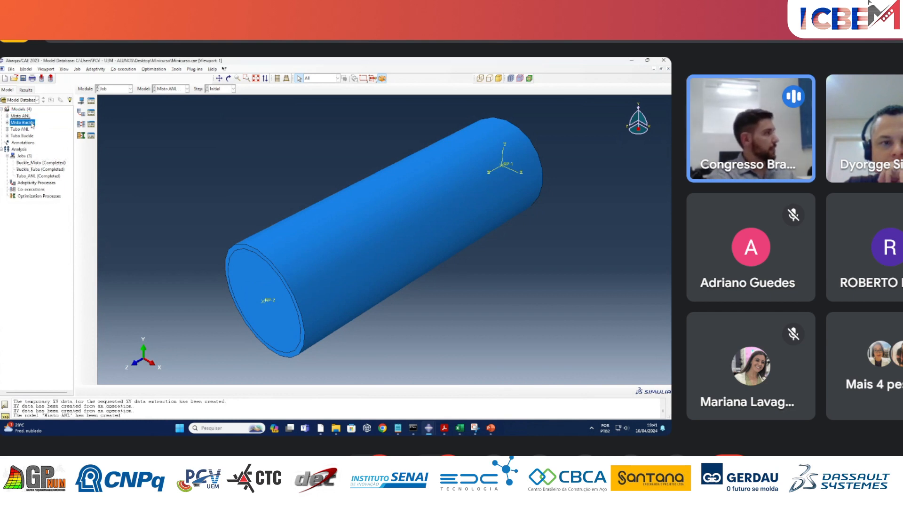
{"action": "left_click", "coordinate": [175, 89]}
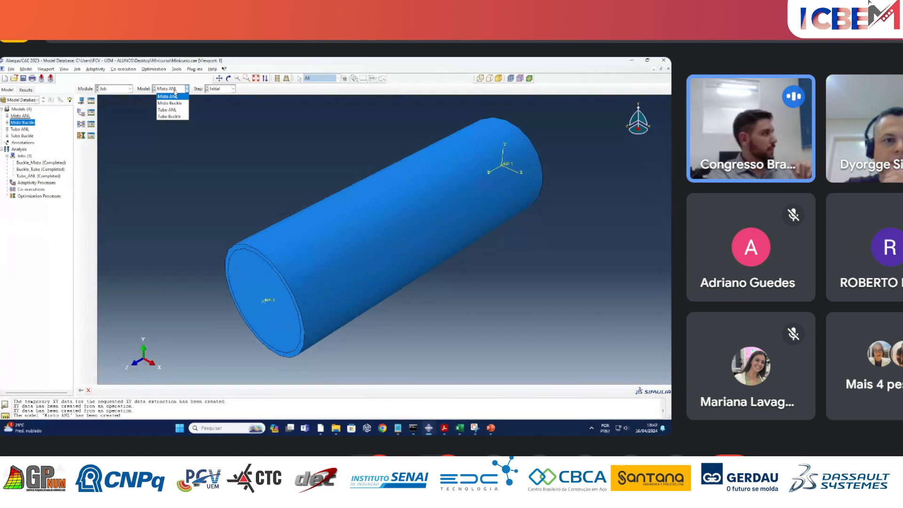
{"action": "left_click", "coordinate": [173, 96]}
{"action": "left_click", "coordinate": [125, 89]}
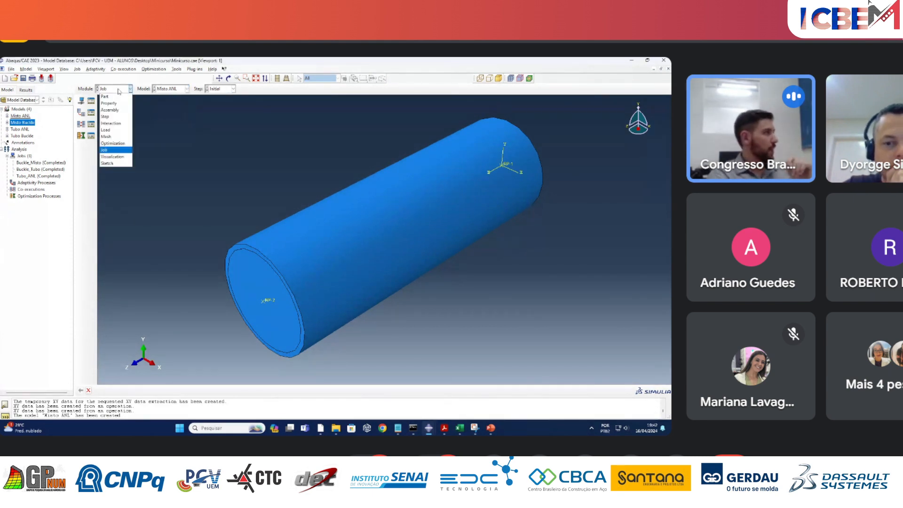
{"action": "left_click", "coordinate": [117, 121]}
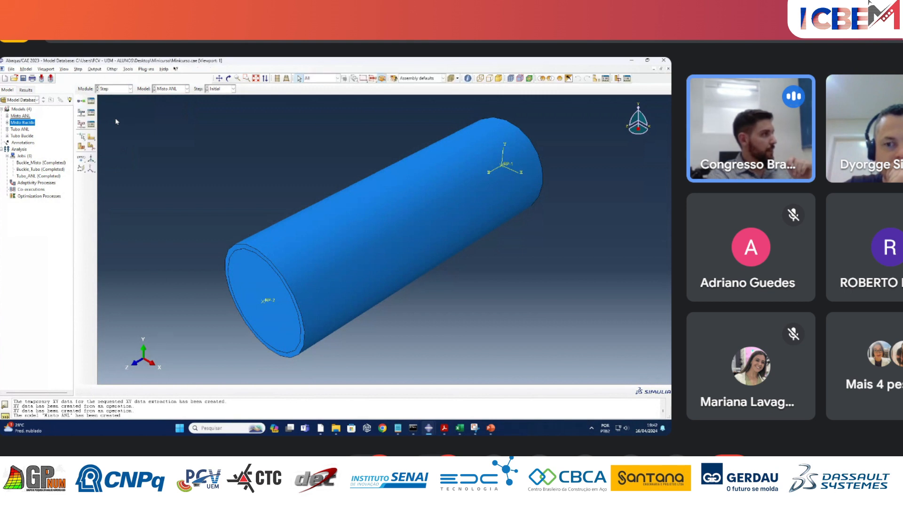
Replace the Buckle procedure of Step-1 with the general procedure Static, Riks and turn Nlgeom on.
{"action": "left_click", "coordinate": [91, 101]}
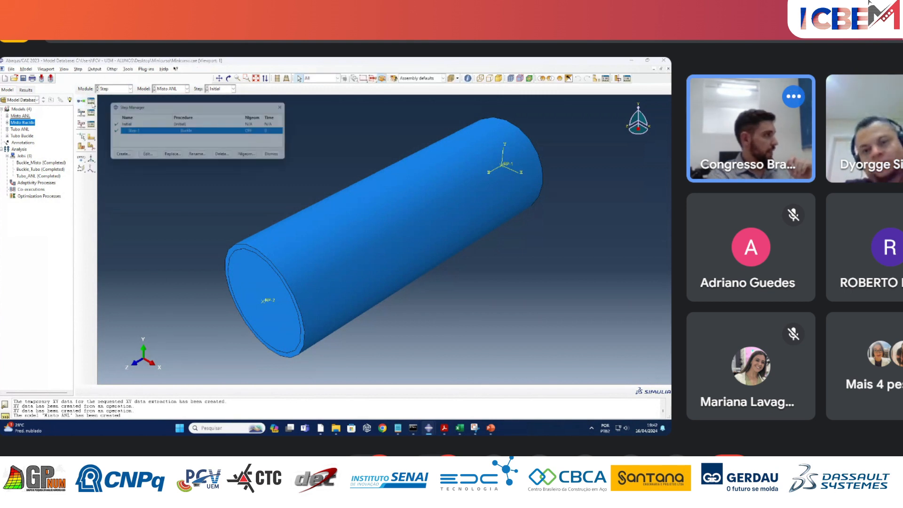
{"action": "left_click", "coordinate": [174, 158]}
{"action": "left_click", "coordinate": [384, 163]}
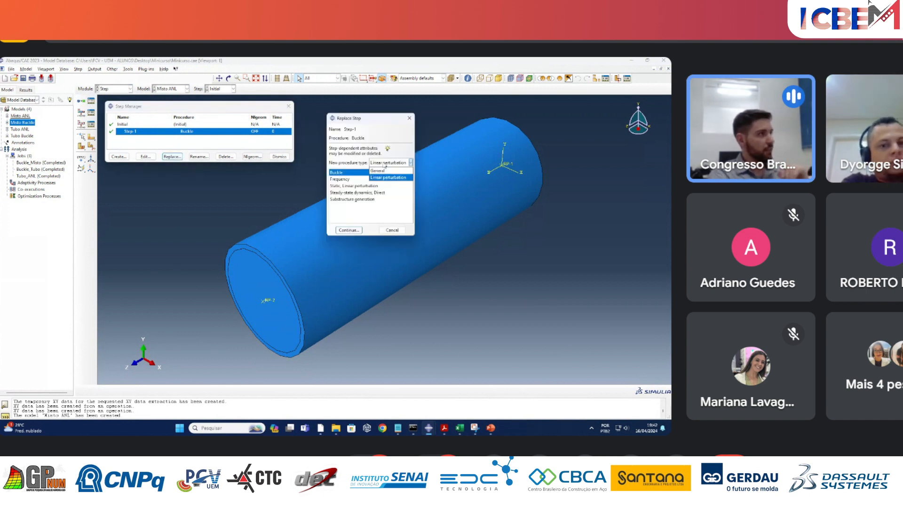
{"action": "left_click", "coordinate": [380, 171]}
{"action": "left_click", "coordinate": [350, 213]}
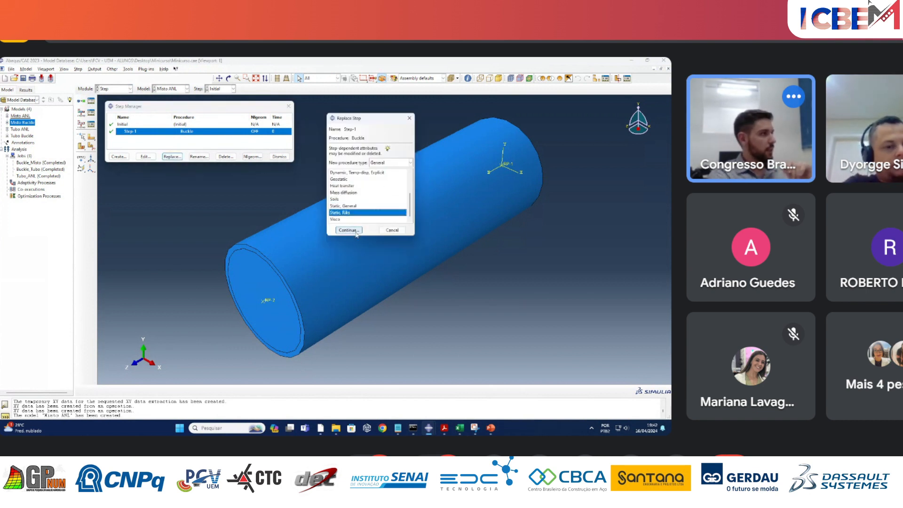
{"action": "left_click", "coordinate": [356, 233]}
{"action": "left_click", "coordinate": [334, 178]}
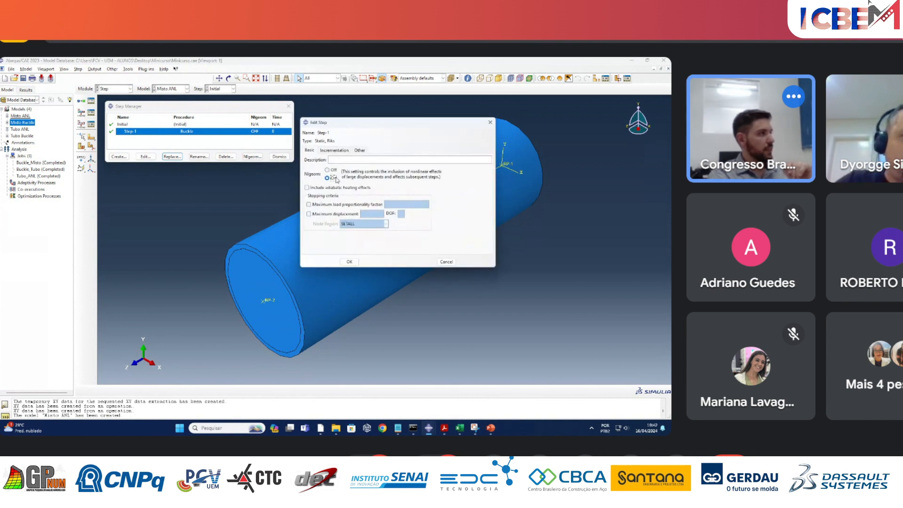
Set the Riks step's arc length increments to 0.01 initial and 1E-16 minimum, then confirm and close the step manager.
{"action": "left_click", "coordinate": [332, 150]}
{"action": "left_click_drag", "start_coordinate": [381, 185], "coordinate": [324, 183]}
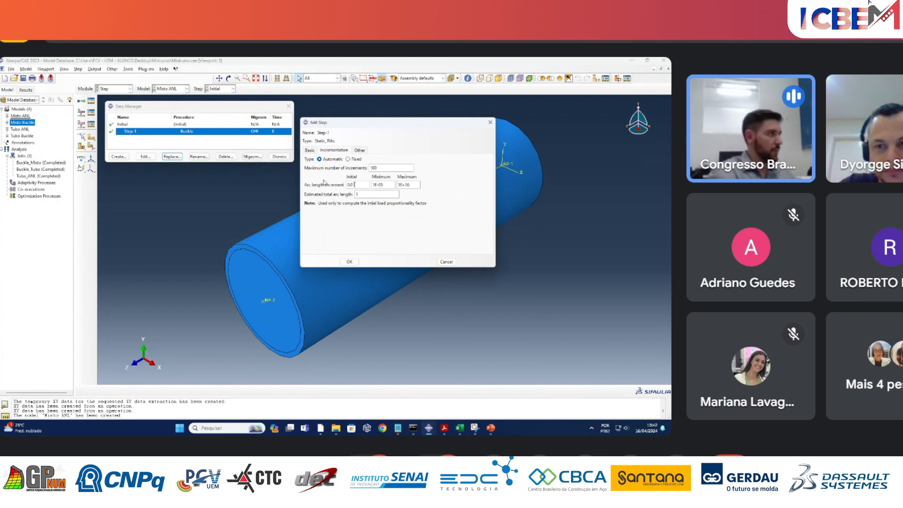
{"action": "left_click_drag", "start_coordinate": [383, 184], "coordinate": [379, 185]}
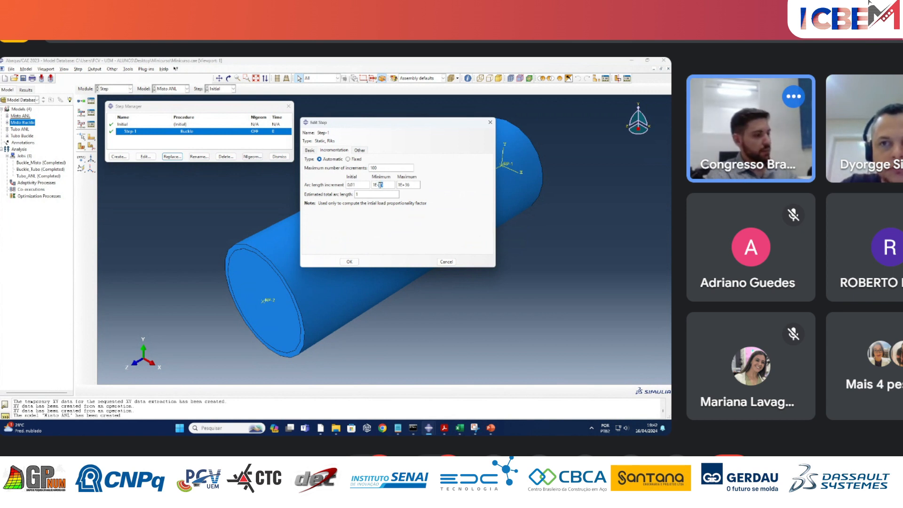
{"action": "type", "text": "16"}
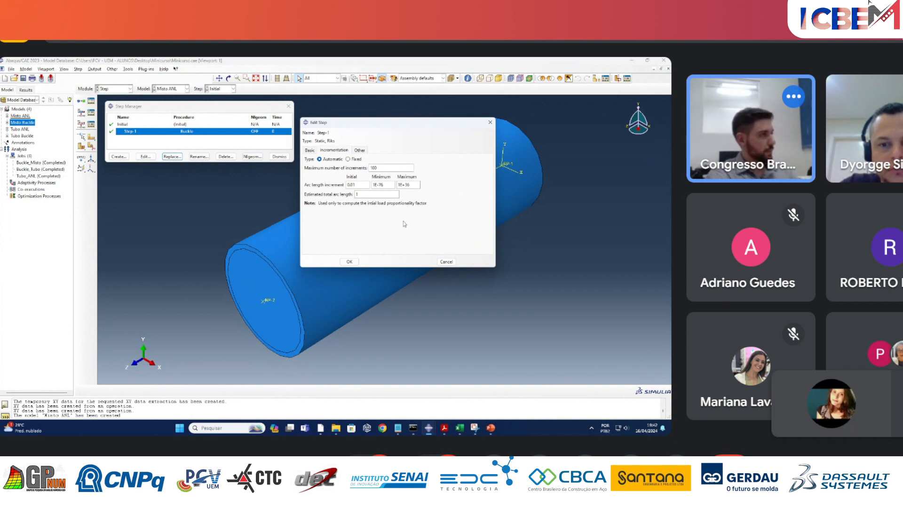
{"action": "left_click", "coordinate": [349, 262]}
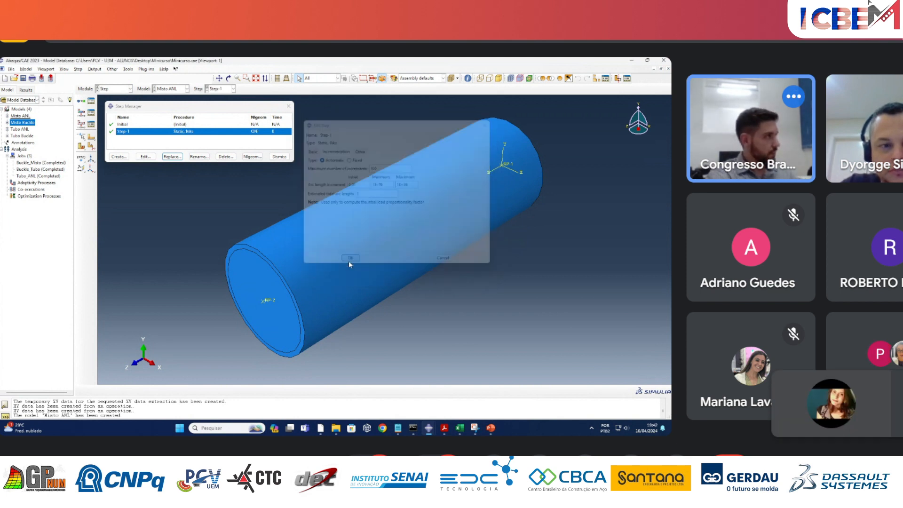
{"action": "left_click", "coordinate": [279, 156]}
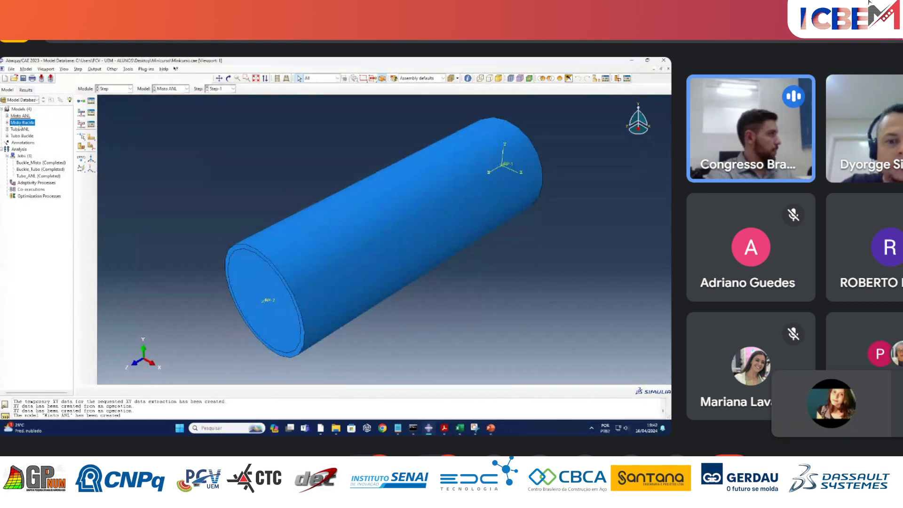
Inspect the NODE PRINT and NODE FILE requests at the end of the Misto Buckle model's keywords, and close the keyword editor.
{"action": "right_click", "coordinate": [20, 123]}
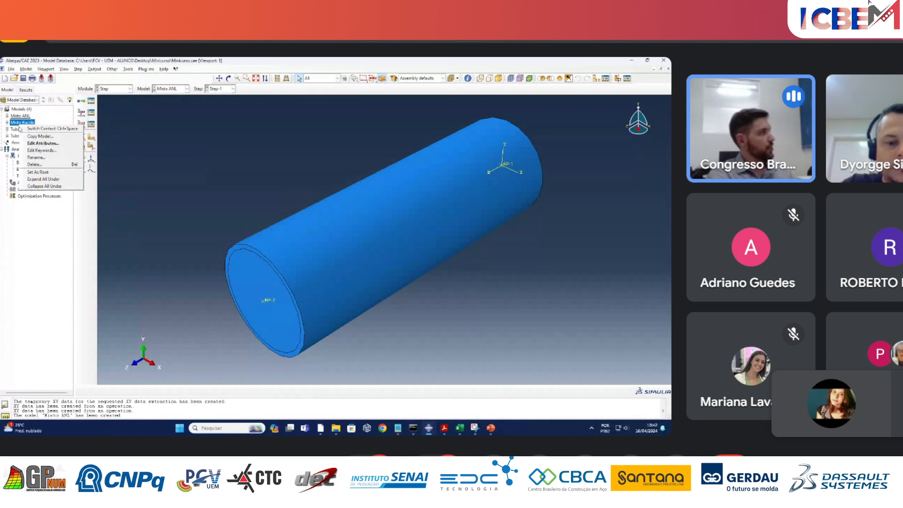
{"action": "left_click", "coordinate": [53, 153]}
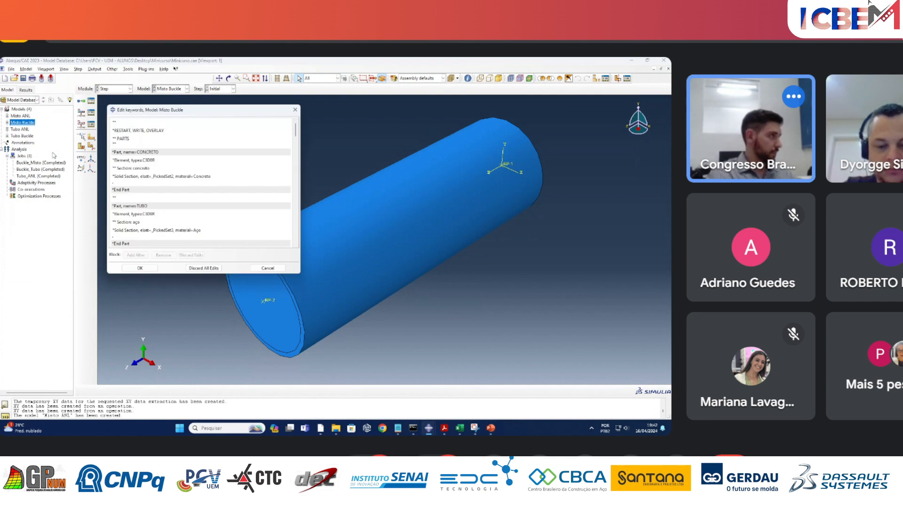
{"action": "left_click_drag", "start_coordinate": [295, 134], "coordinate": [298, 245]}
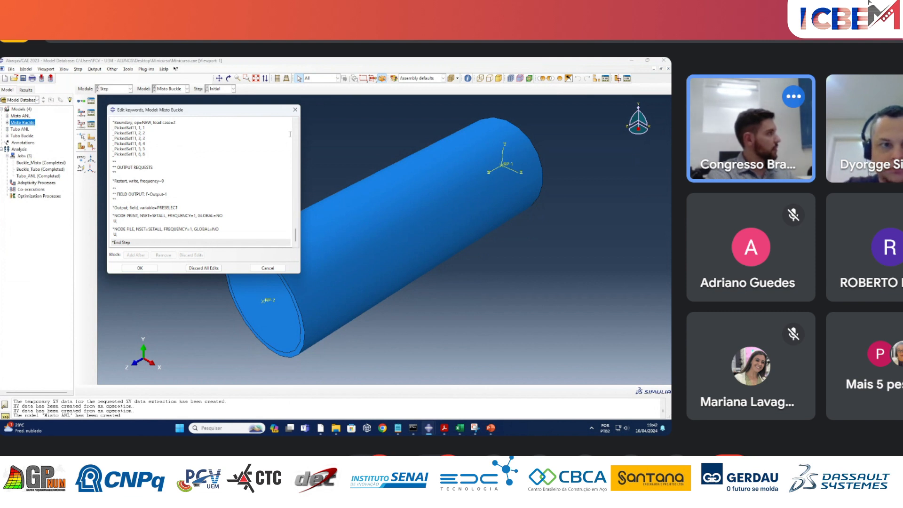
{"action": "left_click", "coordinate": [294, 110]}
Delete the *Conflicts marker lines and the NODE PRINT and NODE FILE requests near the end of the Misto ANL model's keywords.
{"action": "right_click", "coordinate": [19, 115]}
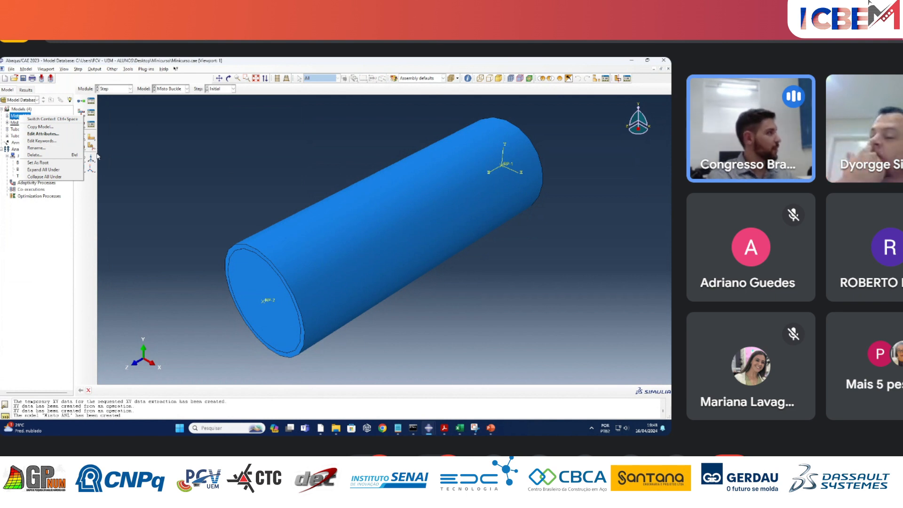
{"action": "left_click", "coordinate": [45, 140]}
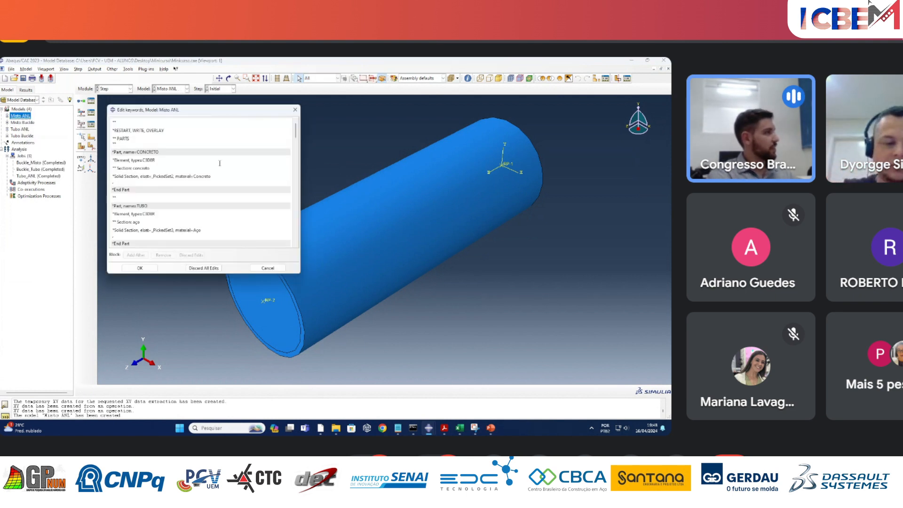
{"action": "left_click_drag", "start_coordinate": [295, 134], "coordinate": [289, 249]}
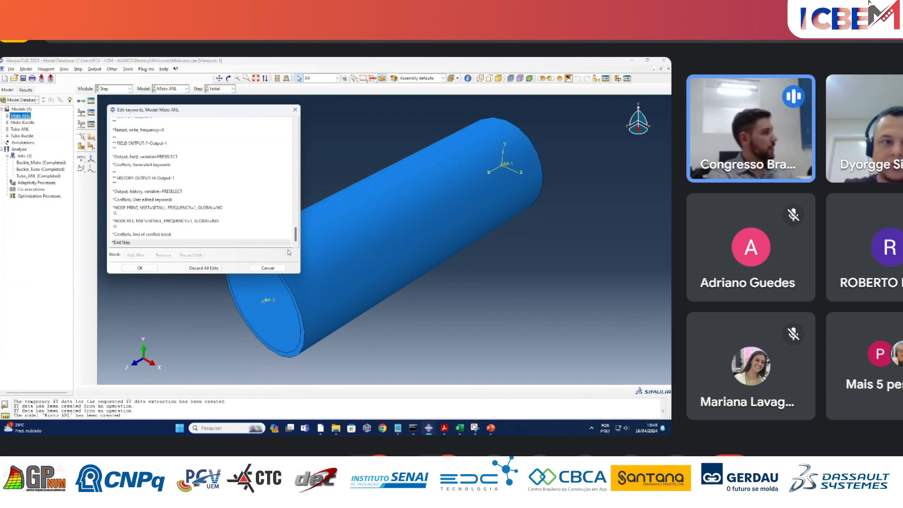
{"action": "left_click", "coordinate": [163, 234]}
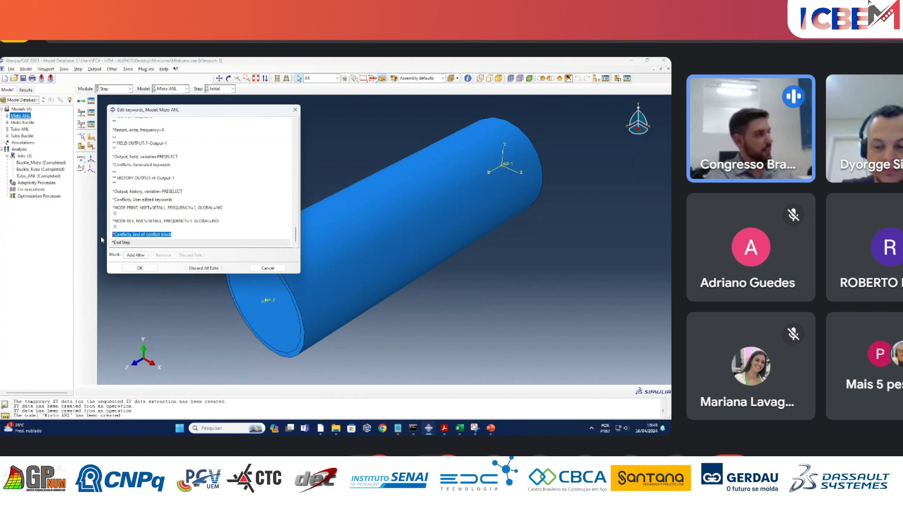
{"action": "key", "text": "Delete"}
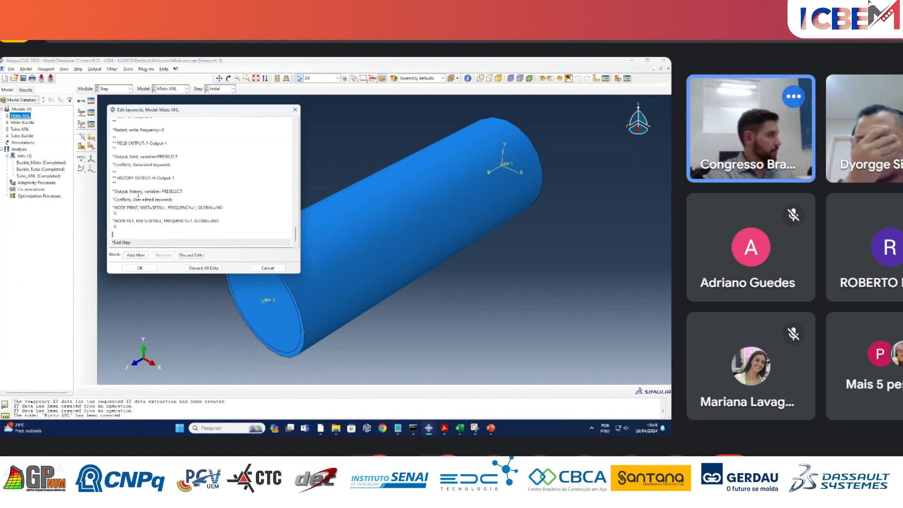
{"action": "left_click_drag", "start_coordinate": [174, 199], "coordinate": [111, 199]}
{"action": "key", "text": "Delete"}
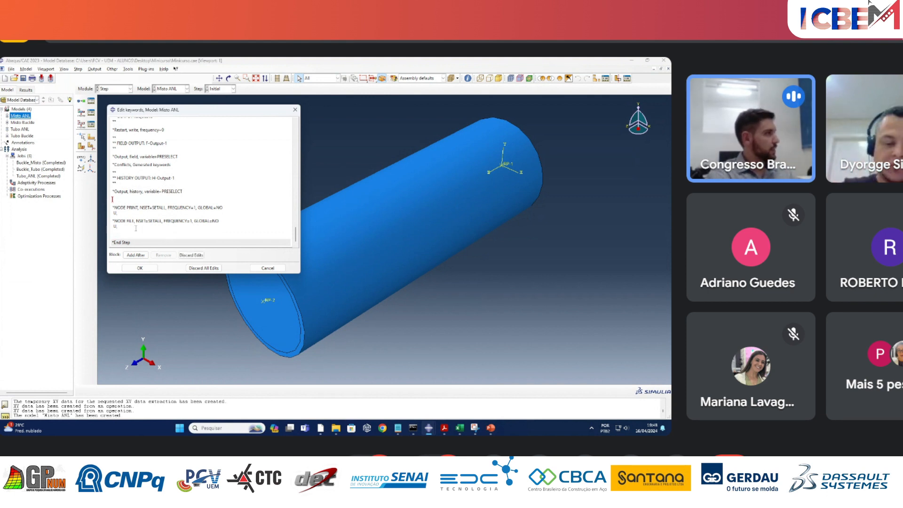
{"action": "left_click_drag", "start_coordinate": [166, 163], "coordinate": [104, 163]}
{"action": "key", "text": "Delete"}
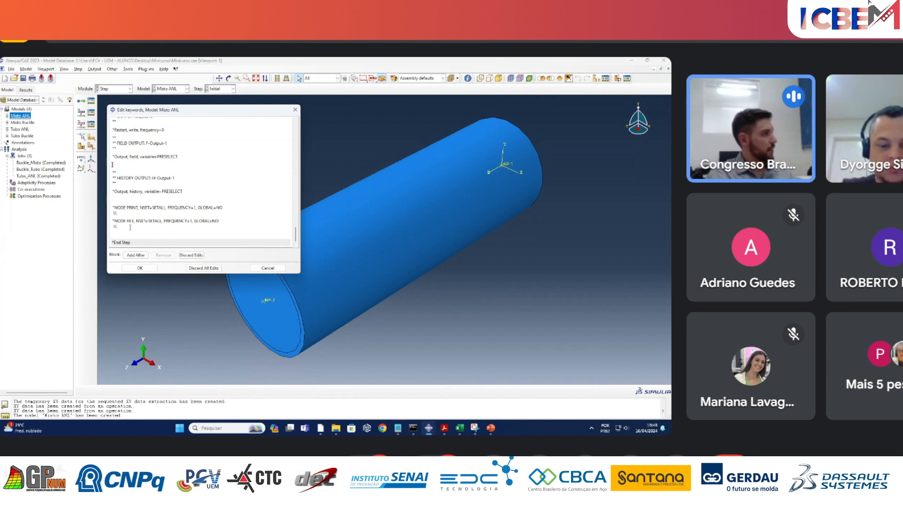
{"action": "left_click_drag", "start_coordinate": [128, 226], "coordinate": [103, 221]}
{"action": "key", "text": "Delete"}
Insert the *IMPERFECTION block from the PowerPoint slide, with STEP=1 and 1,0.42, on a new line before ** MATERIALS in the Misto ANL keywords.
{"action": "scroll", "coordinate": [130, 220], "scroll_direction": "up", "scroll_amount": 5}
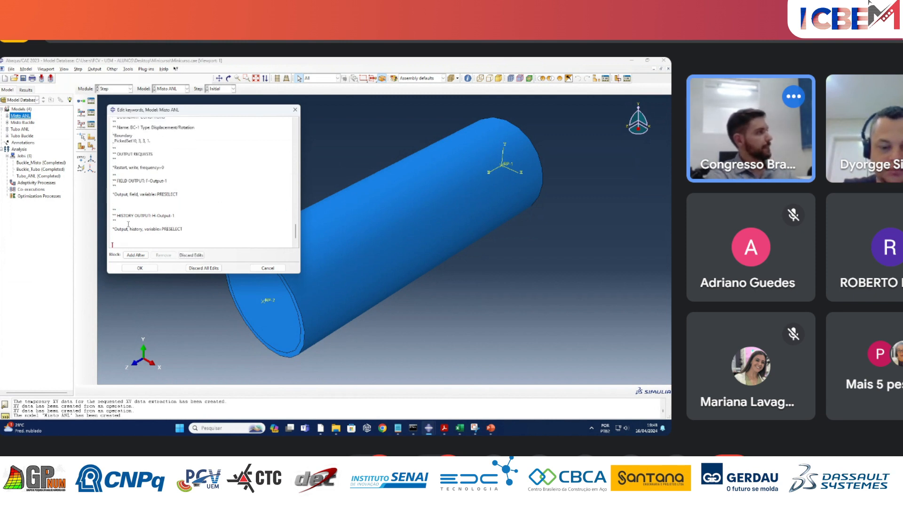
{"action": "scroll", "coordinate": [130, 220], "scroll_direction": "up", "scroll_amount": 3}
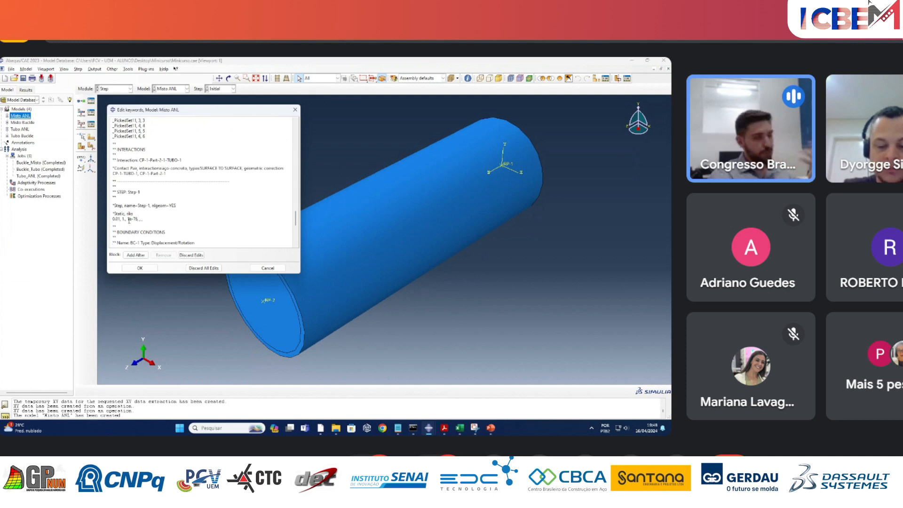
{"action": "scroll", "coordinate": [133, 214], "scroll_direction": "up", "scroll_amount": 5}
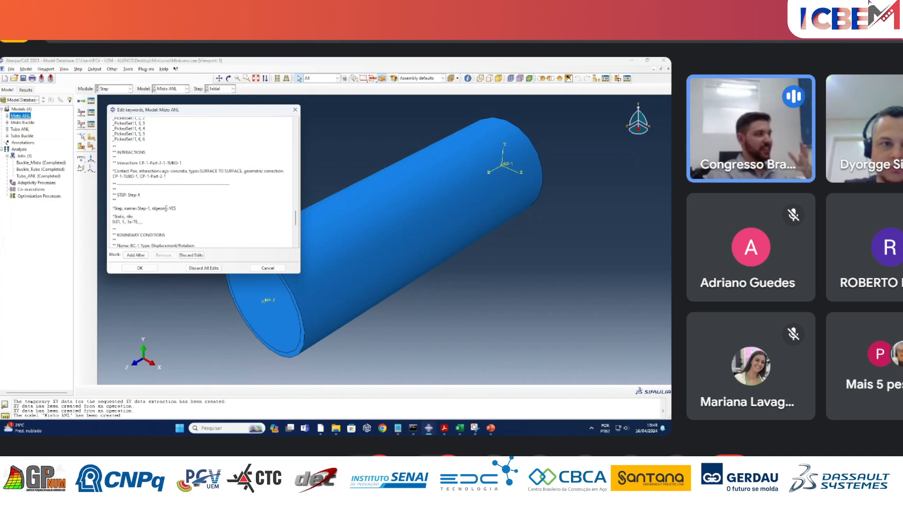
{"action": "scroll", "coordinate": [165, 205], "scroll_direction": "up", "scroll_amount": 10}
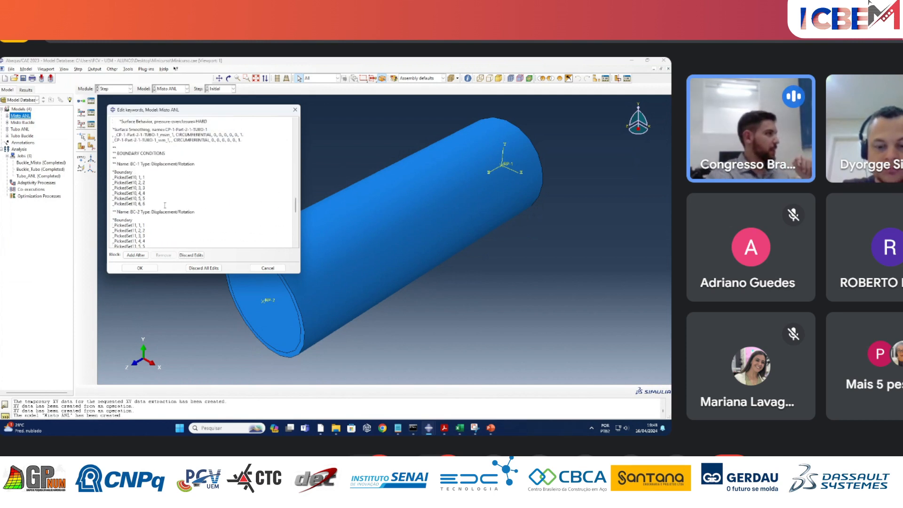
{"action": "scroll", "coordinate": [165, 205], "scroll_direction": "up", "scroll_amount": 10}
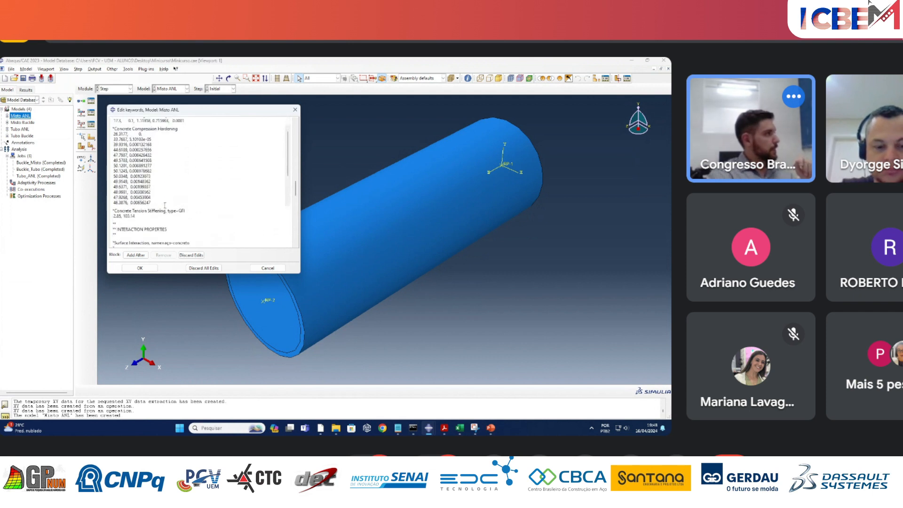
{"action": "scroll", "coordinate": [178, 217], "scroll_direction": "up", "scroll_amount": 8}
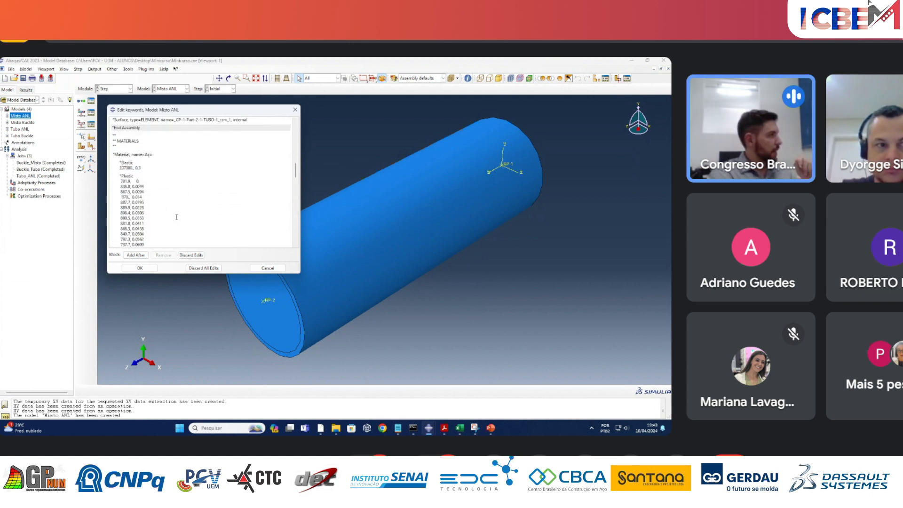
{"action": "left_click", "coordinate": [137, 183]}
{"action": "key", "text": "Return"}
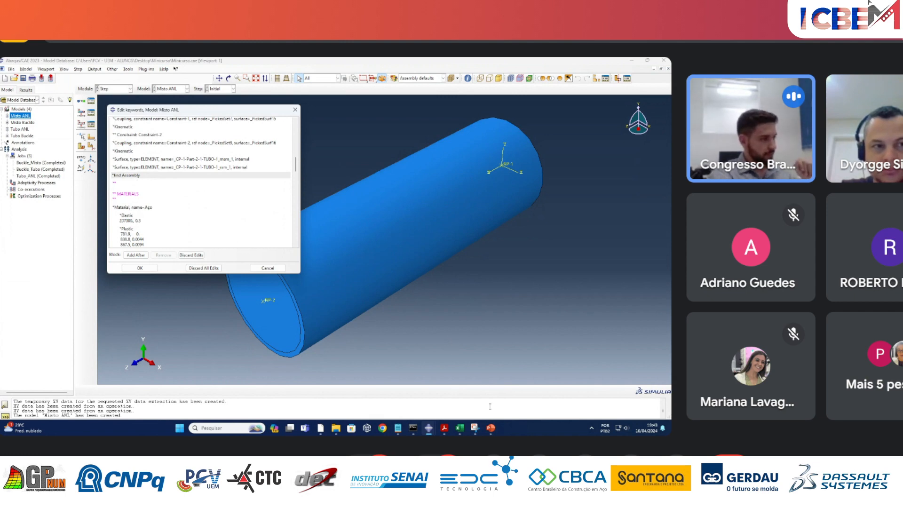
{"action": "left_click", "coordinate": [491, 428]}
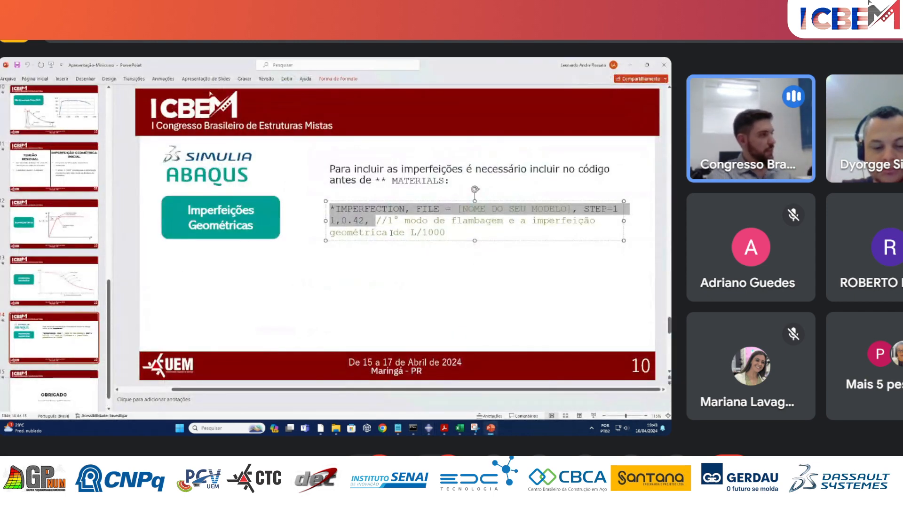
{"action": "mouse_move", "coordinate": [428, 427]}
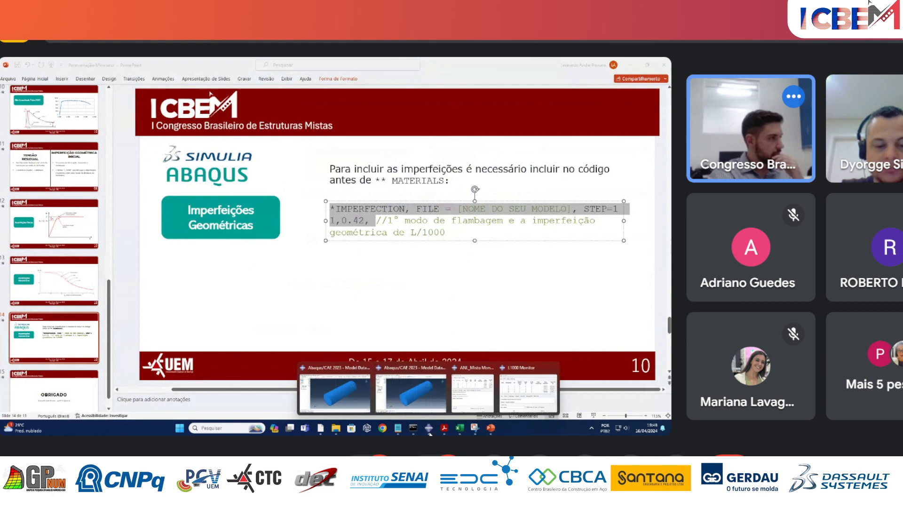
{"action": "left_click", "coordinate": [357, 393]}
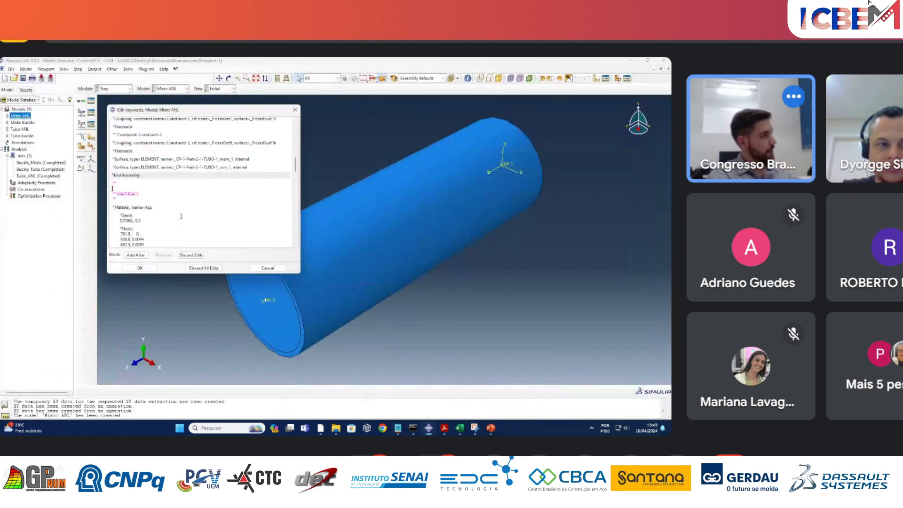
{"action": "type", "text": "*IMPERFECTION, FILE= [NOME DO SEU MODELO], STEP=1 1,0.42"}
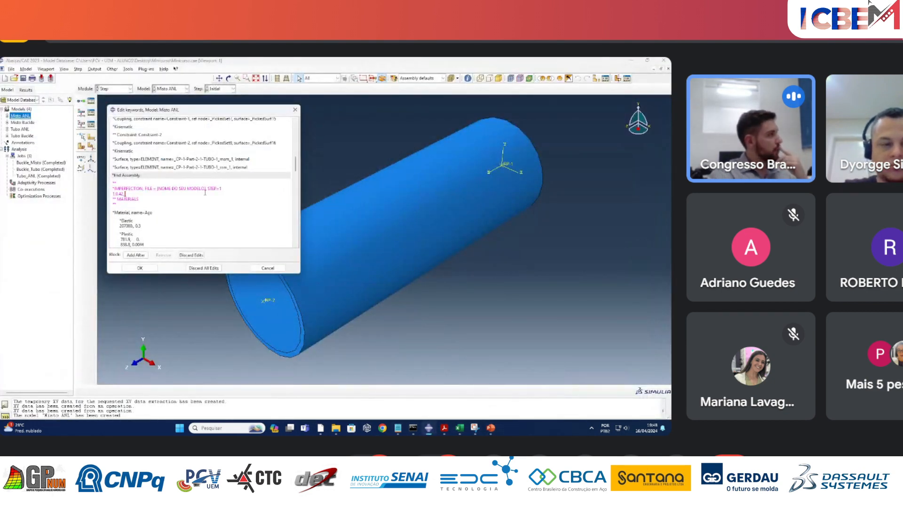
Replace the placeholder model name in the *IMPERFECTION line with Buckle_Misto and confirm the keyword edits.
{"action": "left_click_drag", "start_coordinate": [157, 190], "coordinate": [205, 192]}
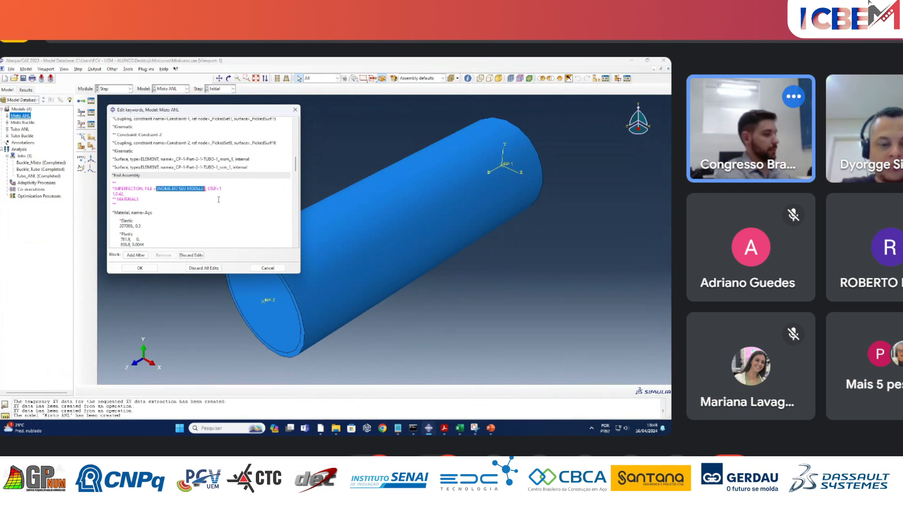
{"action": "key", "text": "BackSpace"}
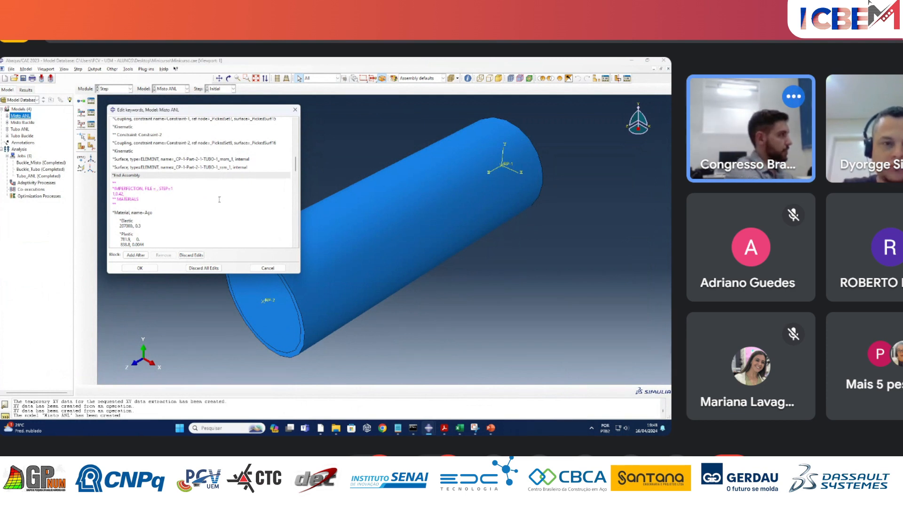
{"action": "type", "text": "Bu"}
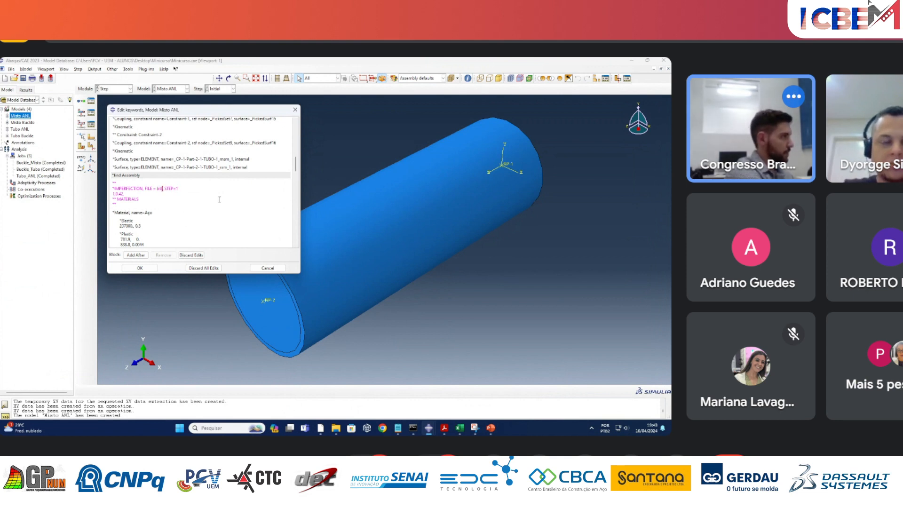
{"action": "type", "text": "ck"}
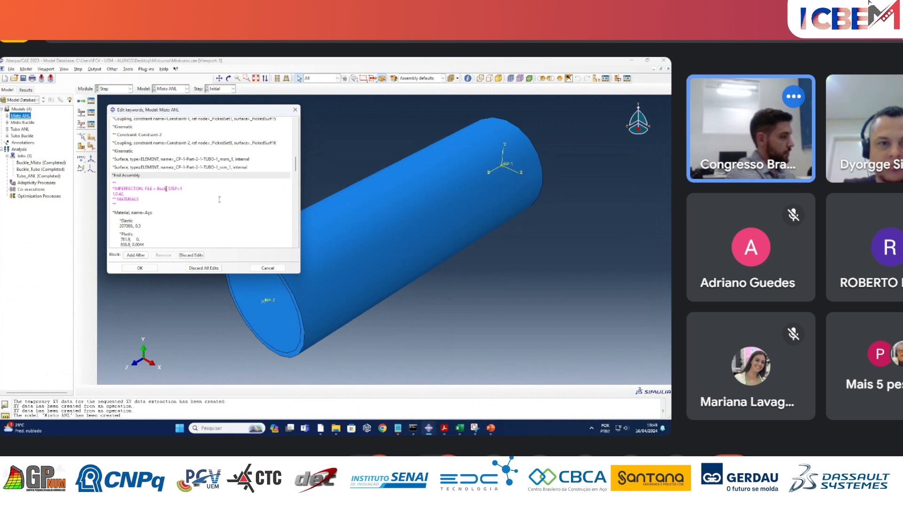
{"action": "type", "text": "le_Misto,"}
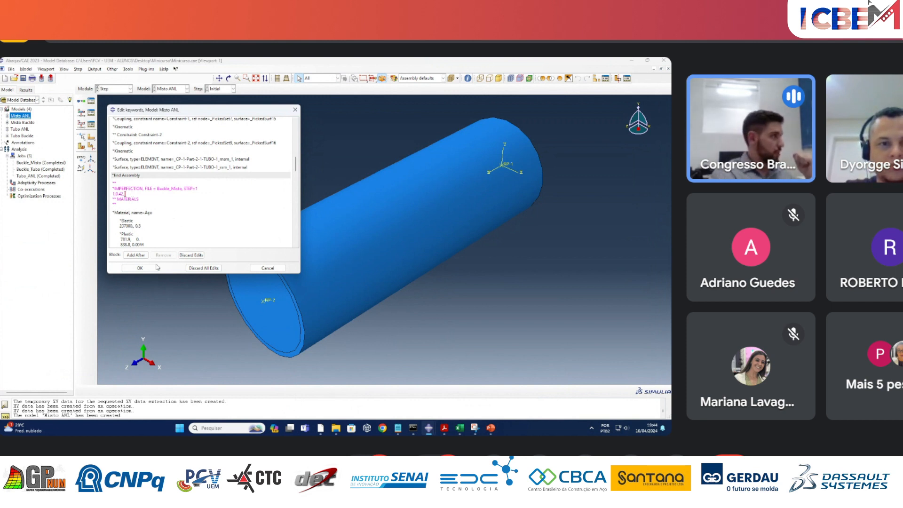
{"action": "left_click", "coordinate": [139, 268]}
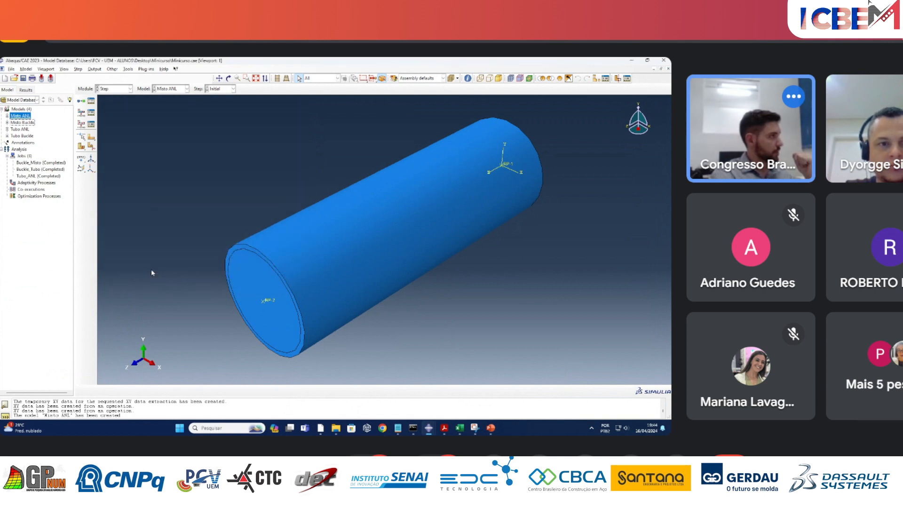
Create a job named Misto_ANL for the Misto ANL model and continue to its settings.
{"action": "right_click", "coordinate": [26, 157]}
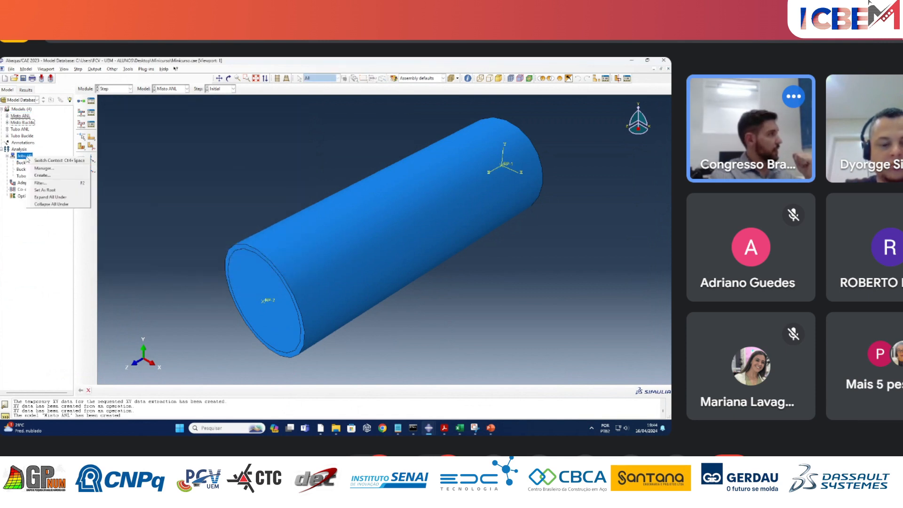
{"action": "left_click", "coordinate": [42, 174]}
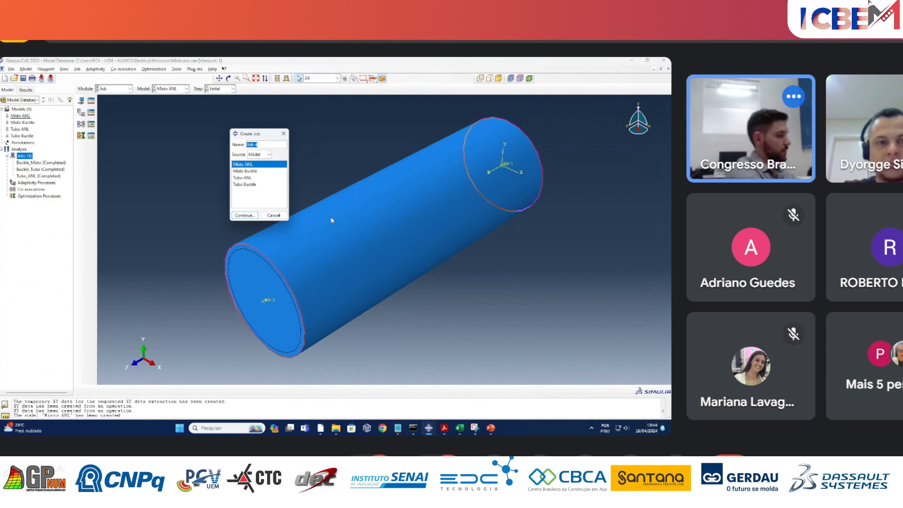
{"action": "type", "text": "Misto"}
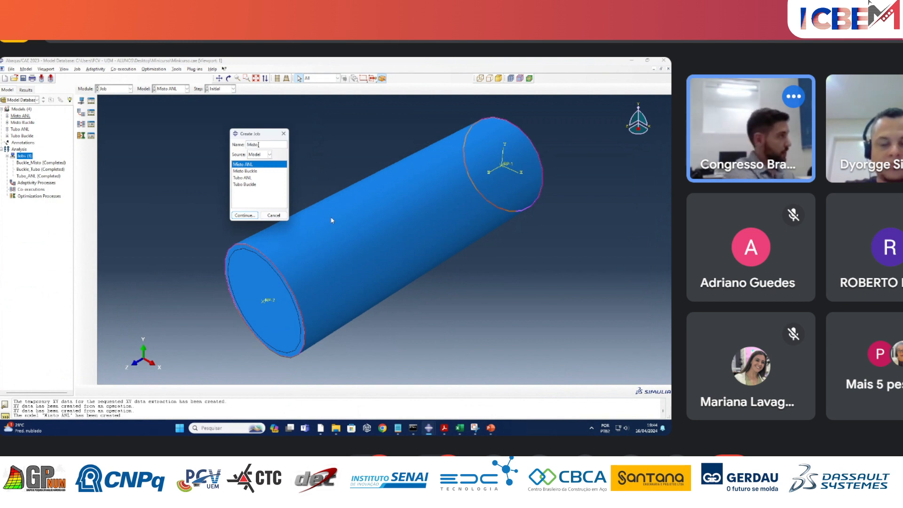
{"action": "type", "text": " ANL"}
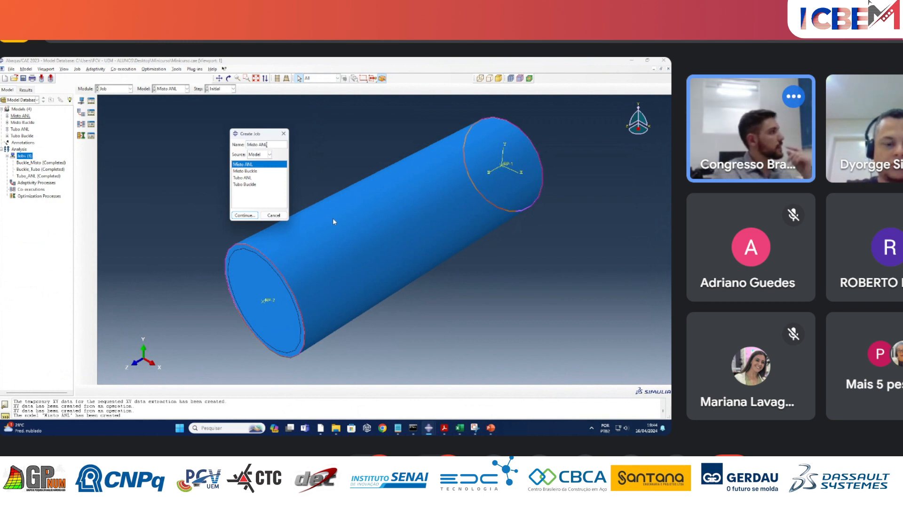
{"action": "left_click", "coordinate": [260, 146]}
{"action": "key", "text": "BackSpace"}
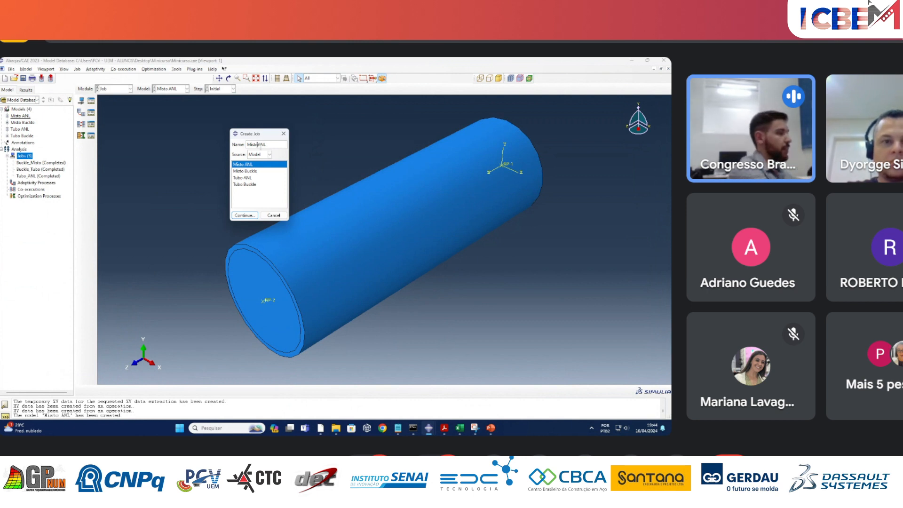
{"action": "type", "text": "_"}
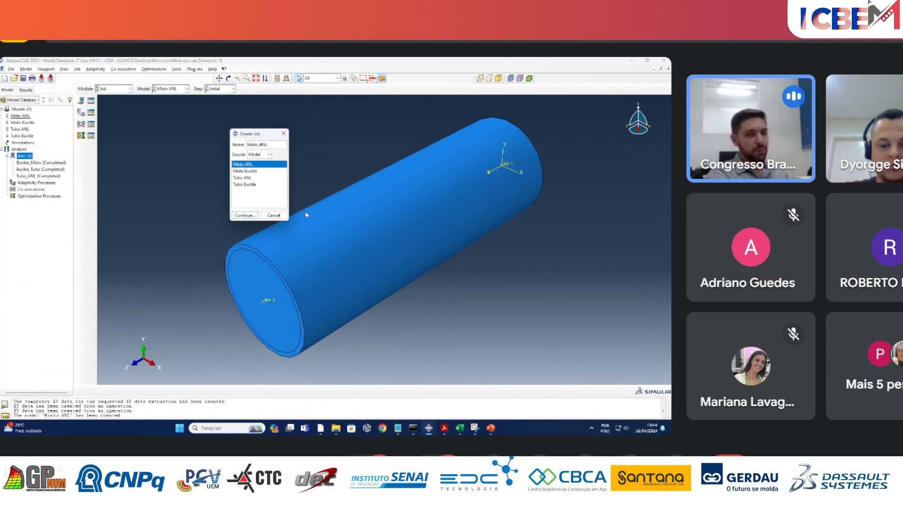
{"action": "left_click", "coordinate": [248, 220]}
Enable multiple processors for the Misto_ANL job with a count of 4, and submit the finished job for analysis.
{"action": "left_click", "coordinate": [211, 160]}
{"action": "left_click", "coordinate": [161, 170]}
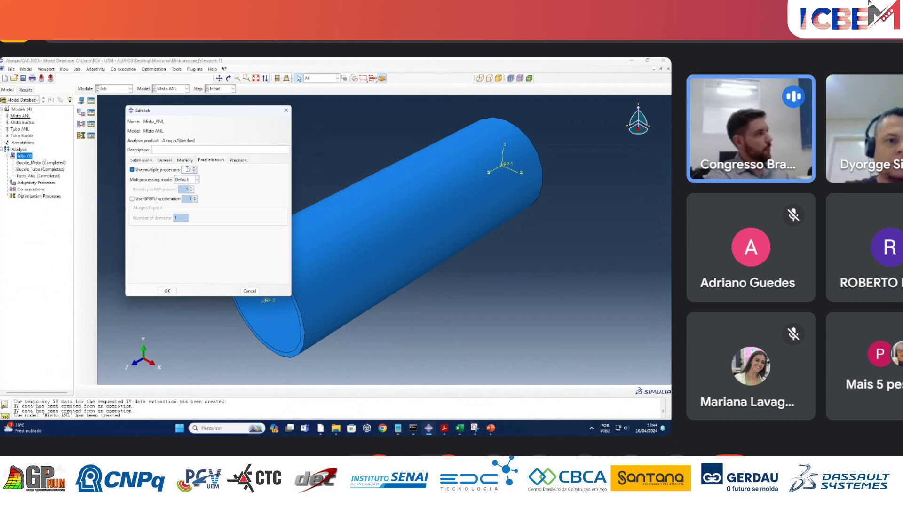
{"action": "left_click_drag", "start_coordinate": [187, 169], "coordinate": [215, 172]}
{"action": "type", "text": "4"}
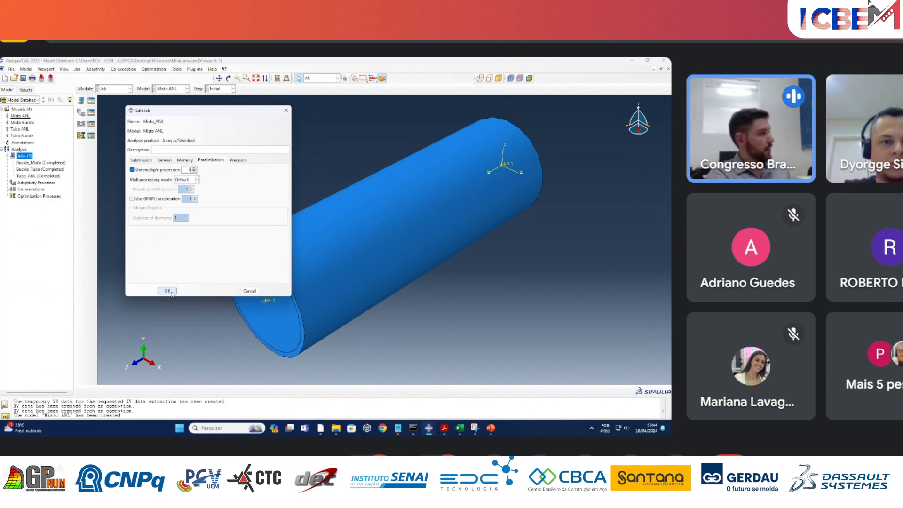
{"action": "left_click", "coordinate": [167, 291]}
{"action": "right_click", "coordinate": [29, 177]}
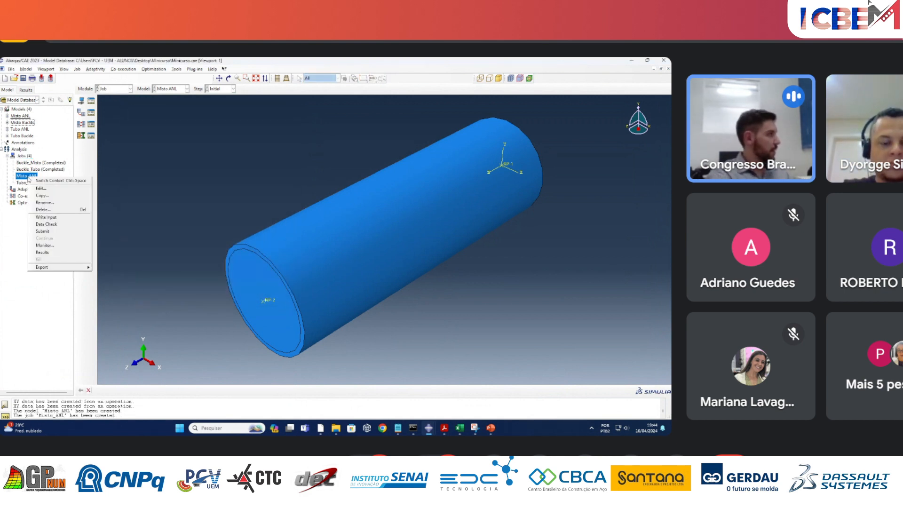
{"action": "left_click", "coordinate": [42, 231]}
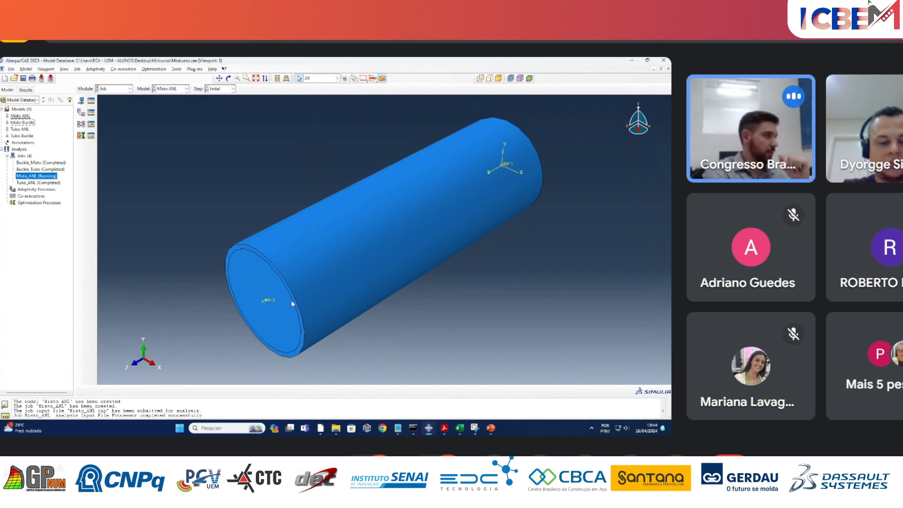
Switch to the Abaqus/CAE session with PILARES_ANL.cae and open the L1000 job results, closing the leftover XY data operation dialog.
{"action": "mouse_move", "coordinate": [428, 427]}
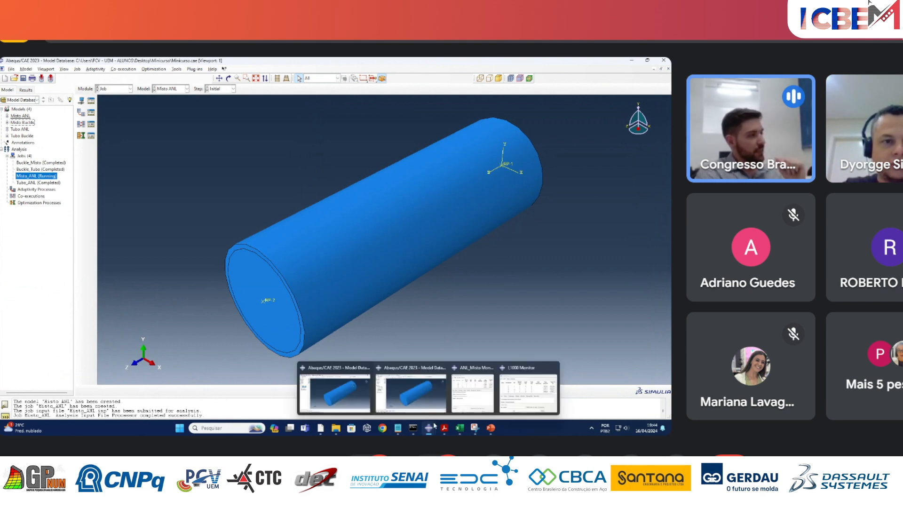
{"action": "mouse_move", "coordinate": [353, 390]}
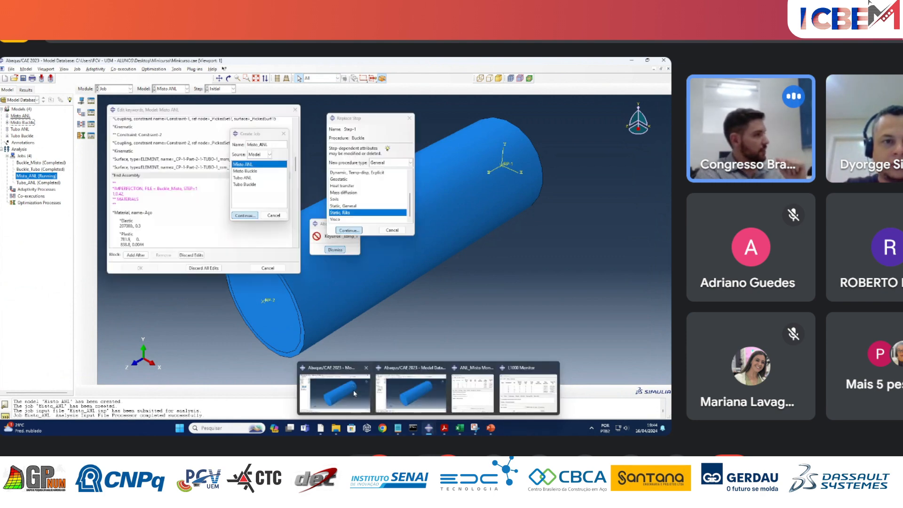
{"action": "mouse_move", "coordinate": [388, 398]}
{"action": "left_click", "coordinate": [390, 398]}
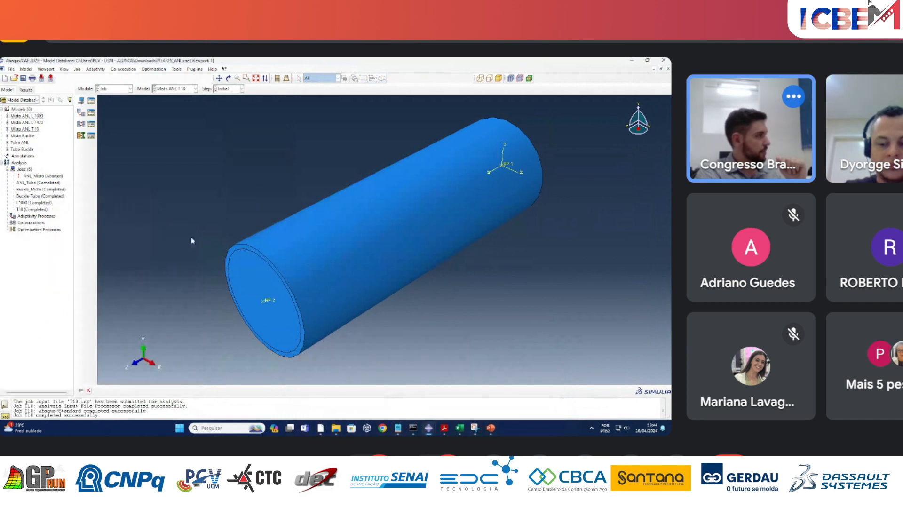
{"action": "right_click", "coordinate": [33, 202]}
{"action": "left_click", "coordinate": [58, 277]}
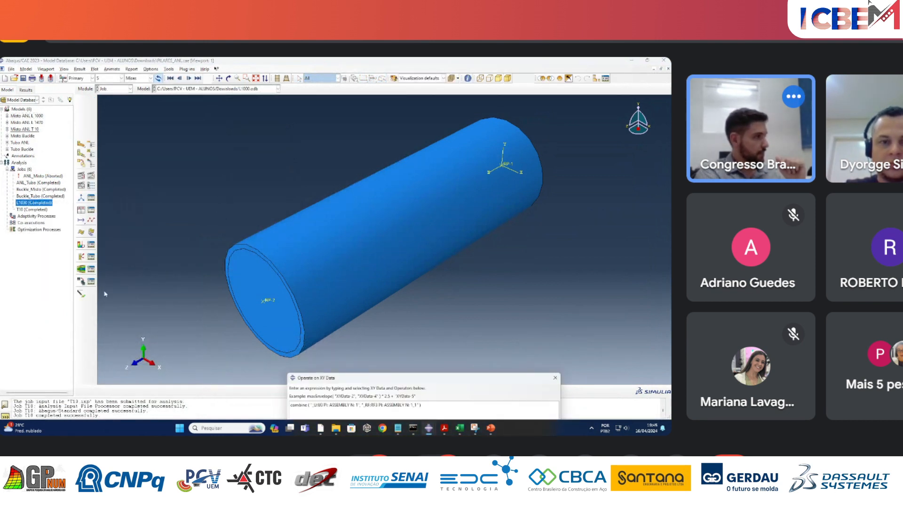
{"action": "left_click", "coordinate": [555, 378]}
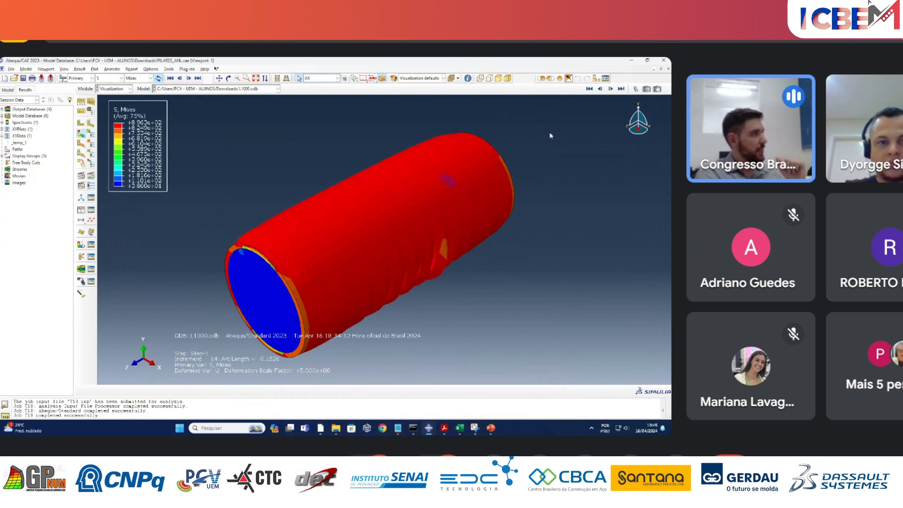
Step the L1000 von Mises stress result backward through the increments to the initial frame.
{"action": "left_click", "coordinate": [599, 89]}
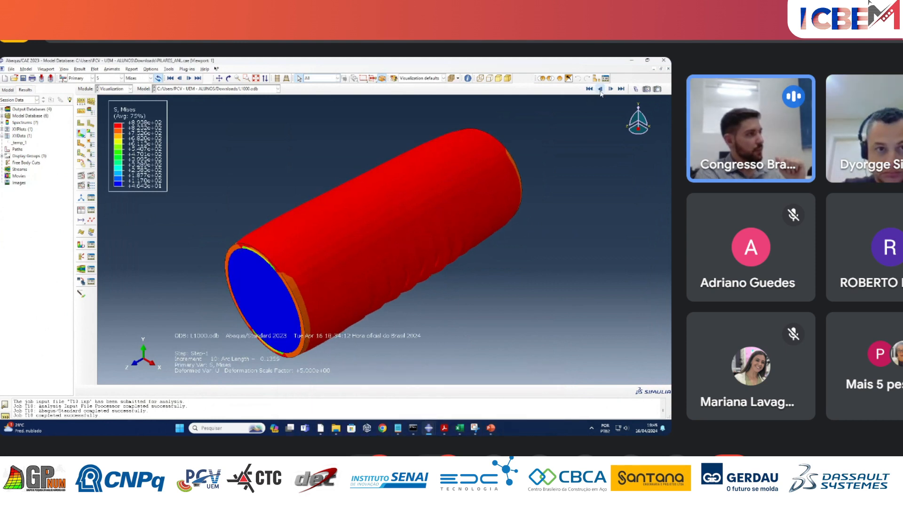
{"action": "left_click", "coordinate": [600, 91]}
{"action": "left_click", "coordinate": [601, 91]}
{"action": "left_click", "coordinate": [600, 90]}
{"action": "left_click", "coordinate": [600, 91]}
{"action": "left_click", "coordinate": [600, 91]}
{"action": "left_click", "coordinate": [601, 90]}
{"action": "left_click", "coordinate": [600, 91]}
{"action": "left_click", "coordinate": [600, 90]}
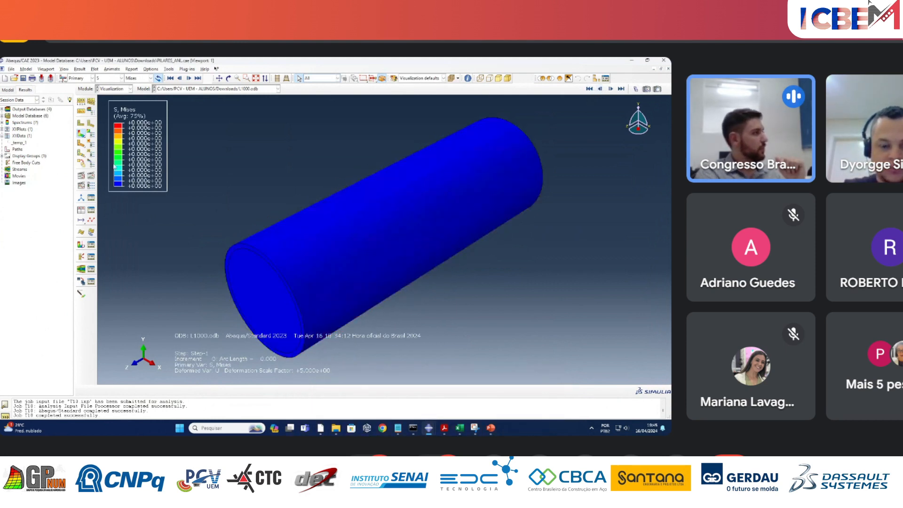
Play the scale factor animation of the L1000 result and inspect its animation options without changing them.
{"action": "left_click", "coordinate": [81, 176]}
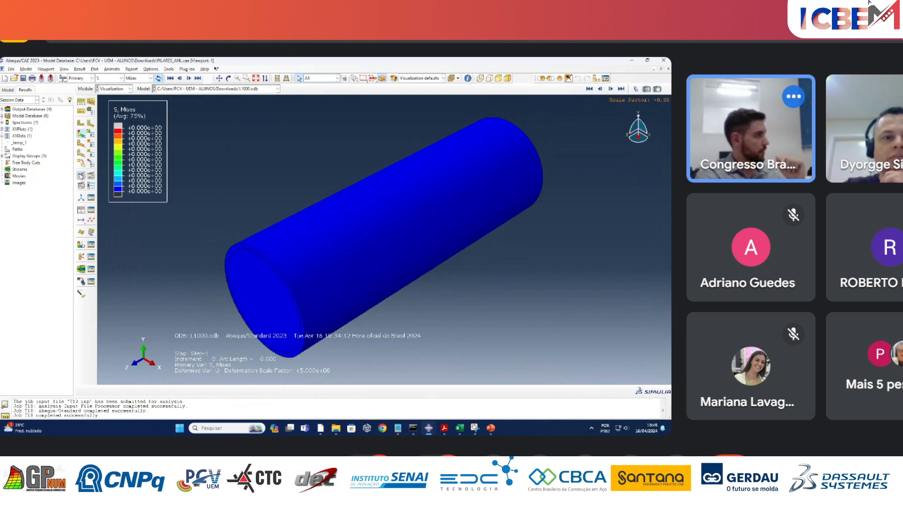
{"action": "left_click", "coordinate": [94, 185]}
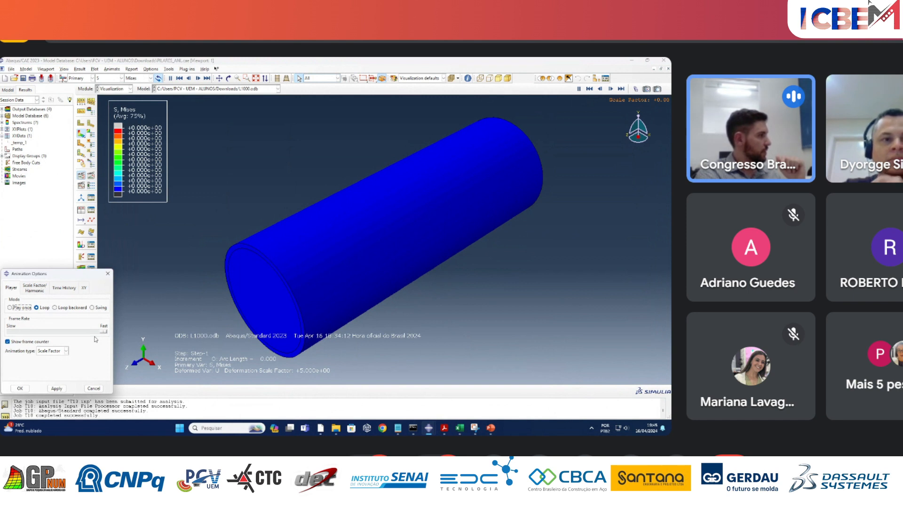
{"action": "left_click", "coordinate": [107, 273]}
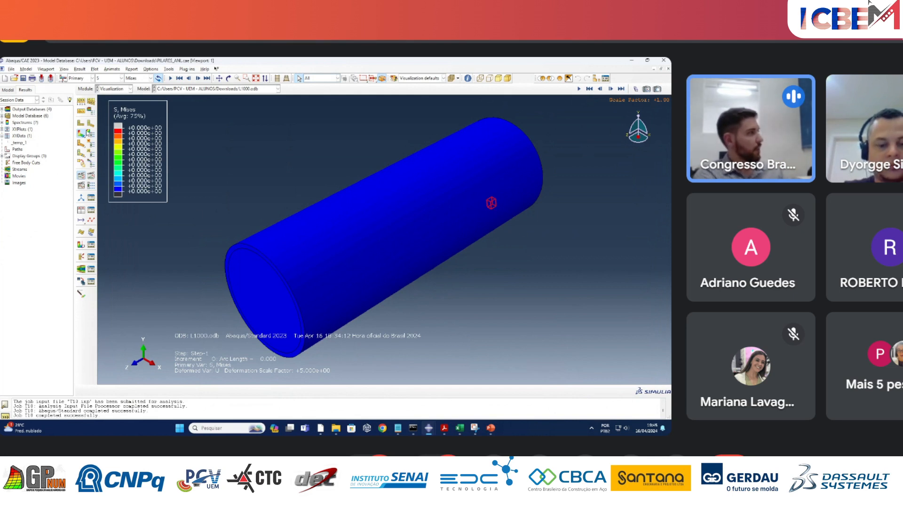
Reload the L1000 job results from the job list and return to the model tree.
{"action": "left_click", "coordinate": [8, 89]}
{"action": "right_click", "coordinate": [29, 210]}
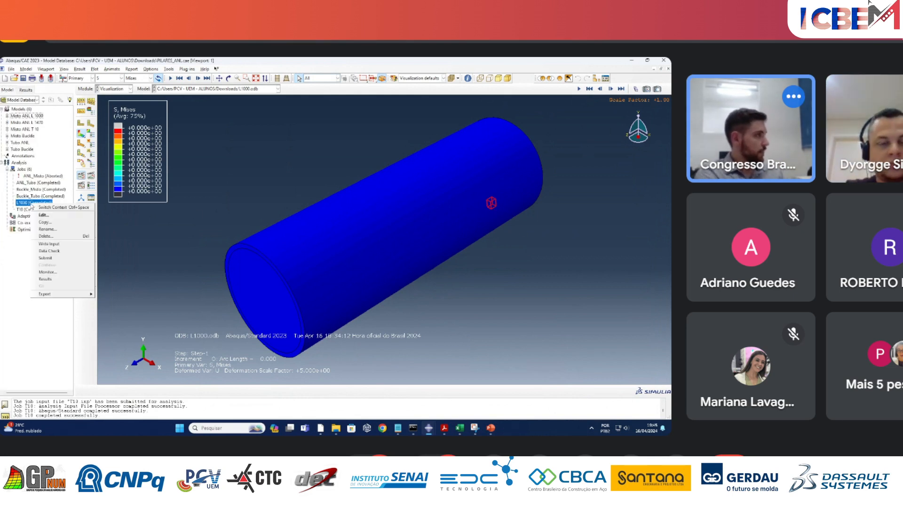
{"action": "left_click", "coordinate": [45, 285]}
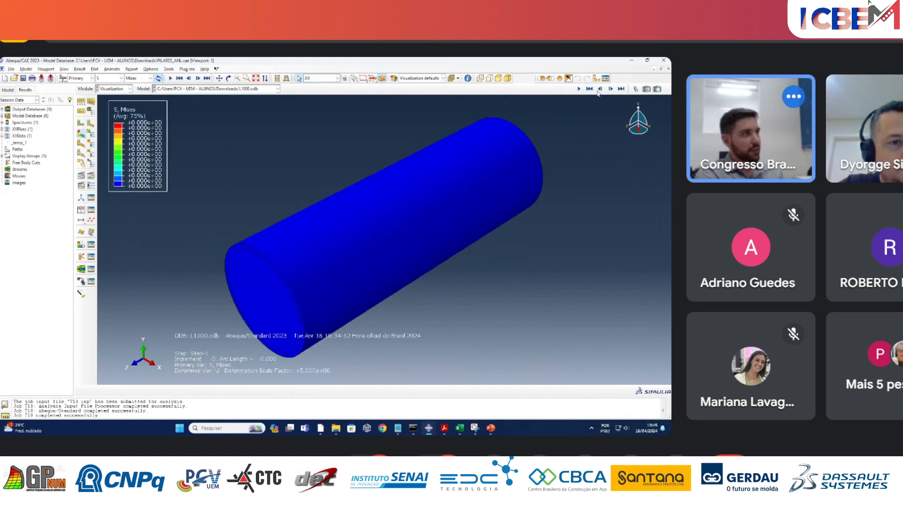
{"action": "left_click", "coordinate": [6, 90]}
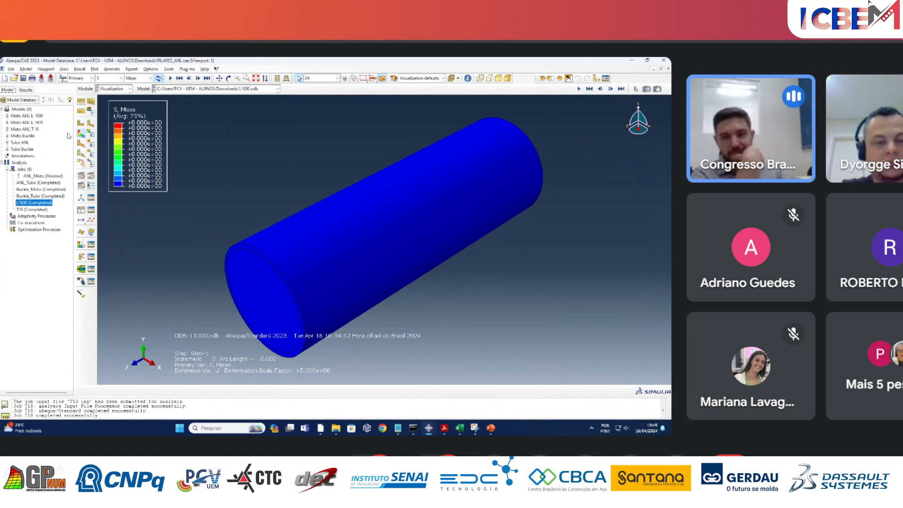
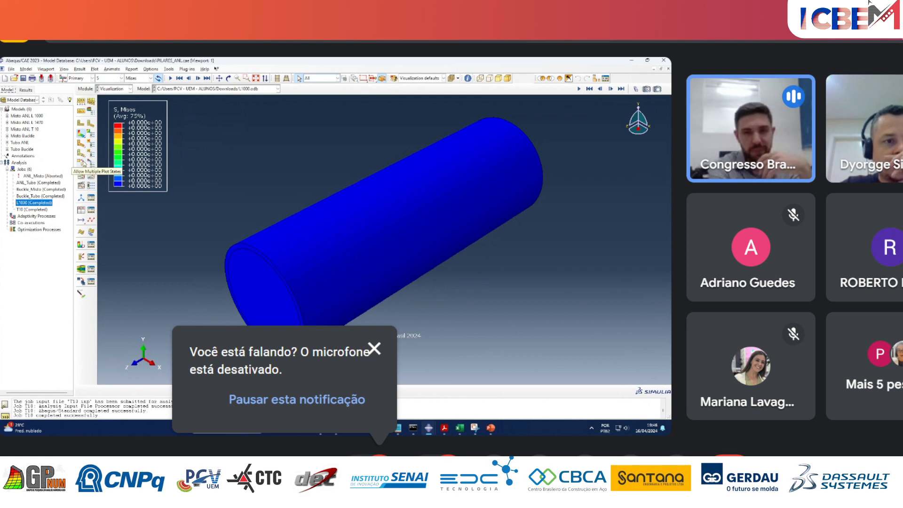
Open the T10 job results and plot the von Mises stress contours on the deformed shape.
{"action": "right_click", "coordinate": [45, 211]}
{"action": "left_click", "coordinate": [59, 285]}
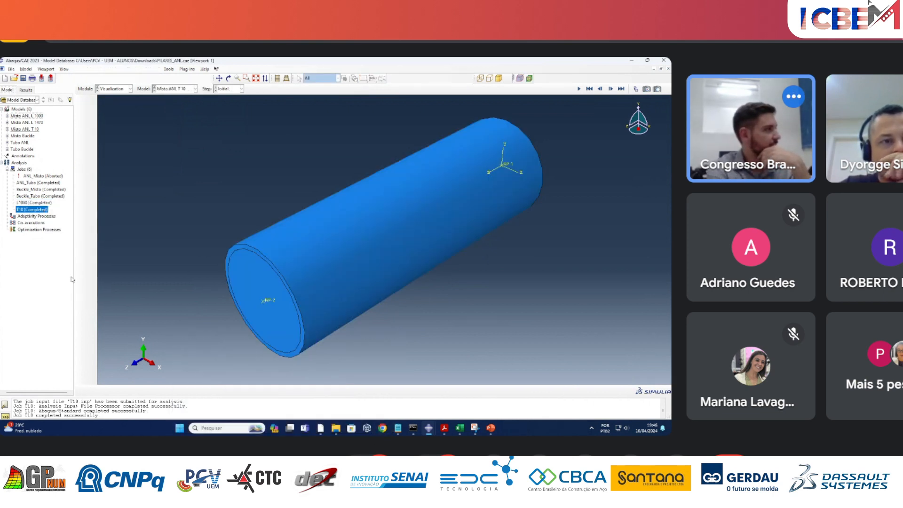
{"action": "left_click", "coordinate": [82, 134]}
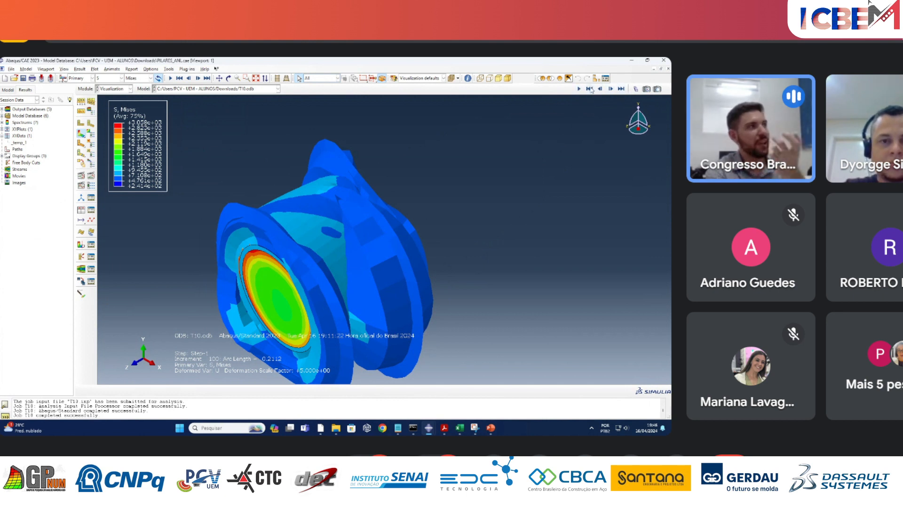
{"action": "scroll", "coordinate": [505, 210], "scroll_direction": "down", "scroll_amount": 2}
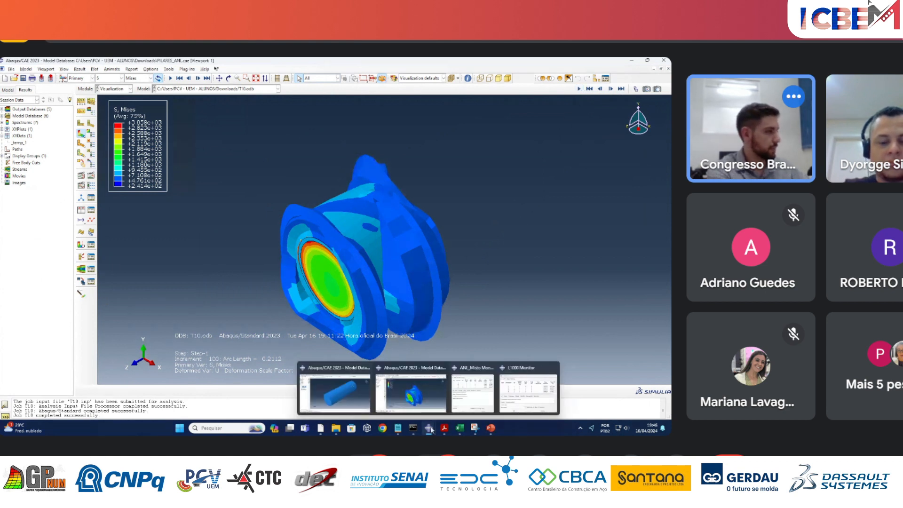
Switch to the Abaqus/CAE session with Minicurso.cae and open the monitor of the running Misto_ANL job.
{"action": "left_click", "coordinate": [367, 404]}
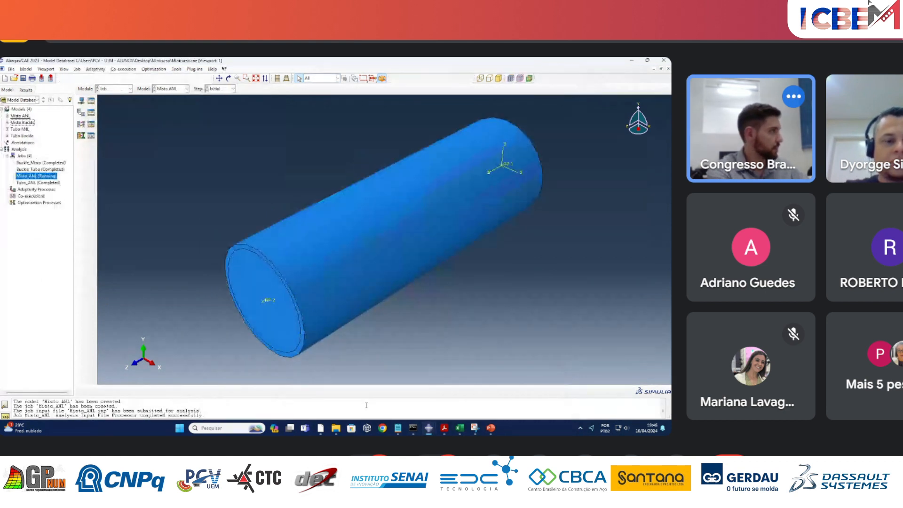
{"action": "right_click", "coordinate": [52, 176]}
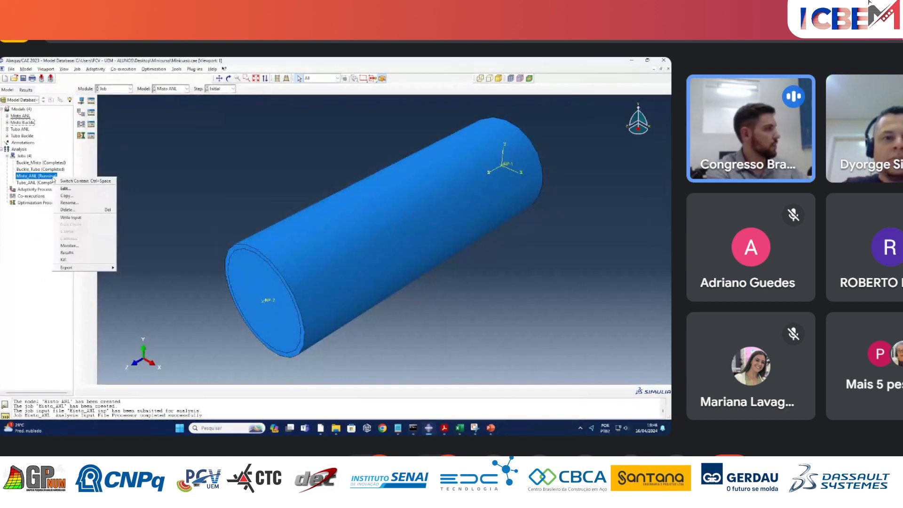
{"action": "left_click", "coordinate": [81, 247]}
{"action": "left_click_drag", "start_coordinate": [112, 171], "coordinate": [222, 115]}
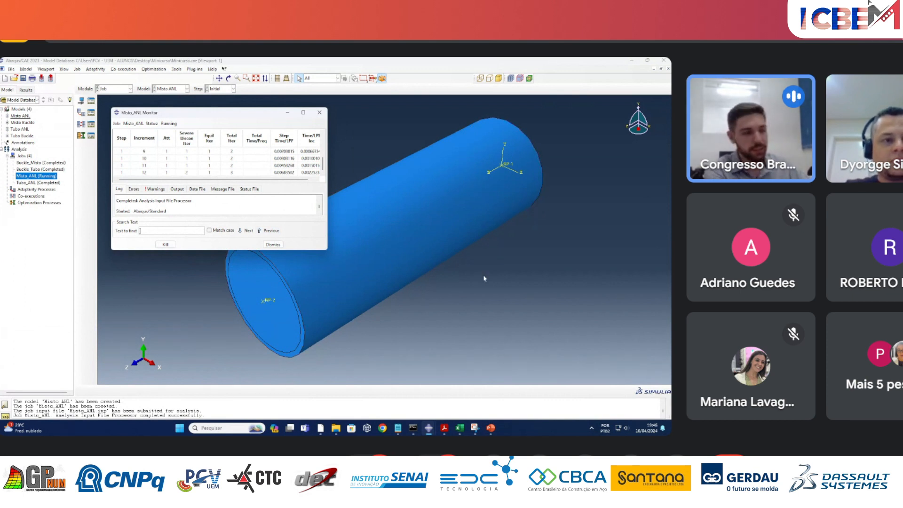
Switch to the course guide PDF in Acrobat and review Exemplo 3, highlighting the geometric imperfections L/500, L/1000 and L/1470.
{"action": "mouse_move", "coordinate": [449, 429]}
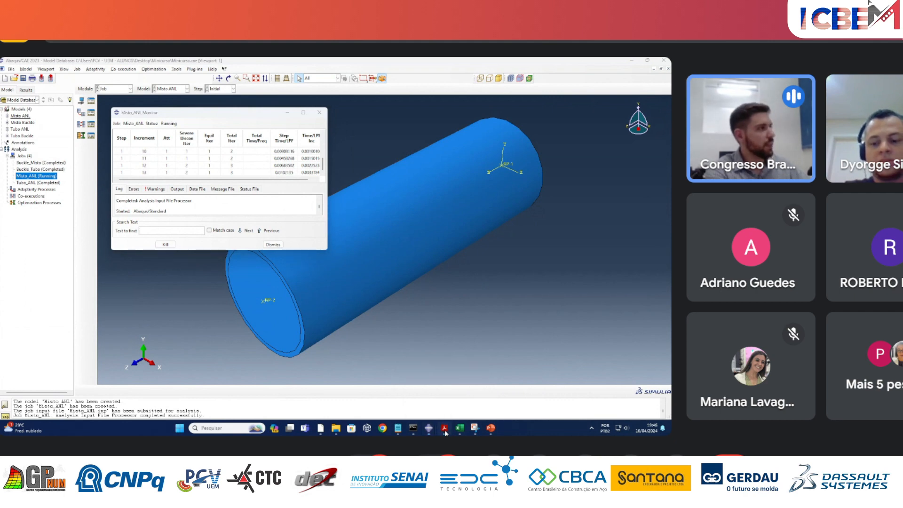
{"action": "left_click", "coordinate": [444, 428]}
{"action": "scroll", "coordinate": [570, 279], "scroll_direction": "down", "scroll_amount": 10}
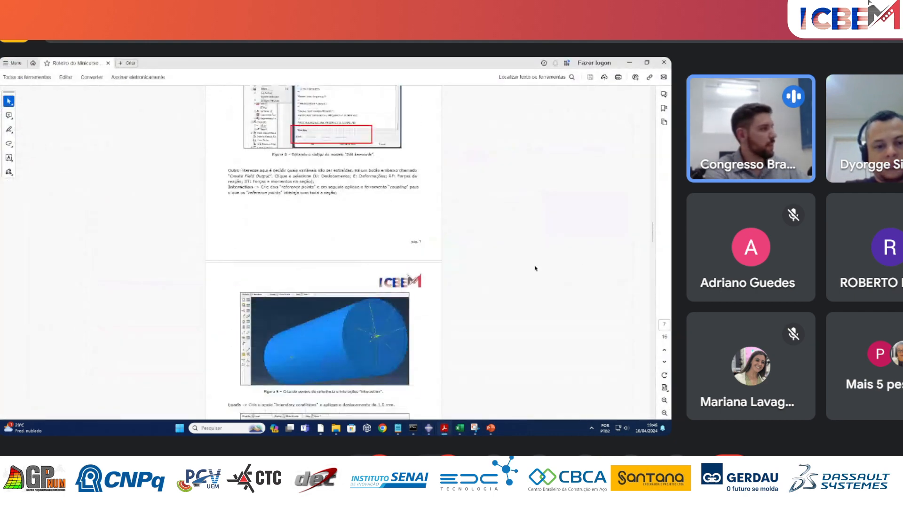
{"action": "scroll", "coordinate": [535, 269], "scroll_direction": "down", "scroll_amount": 15}
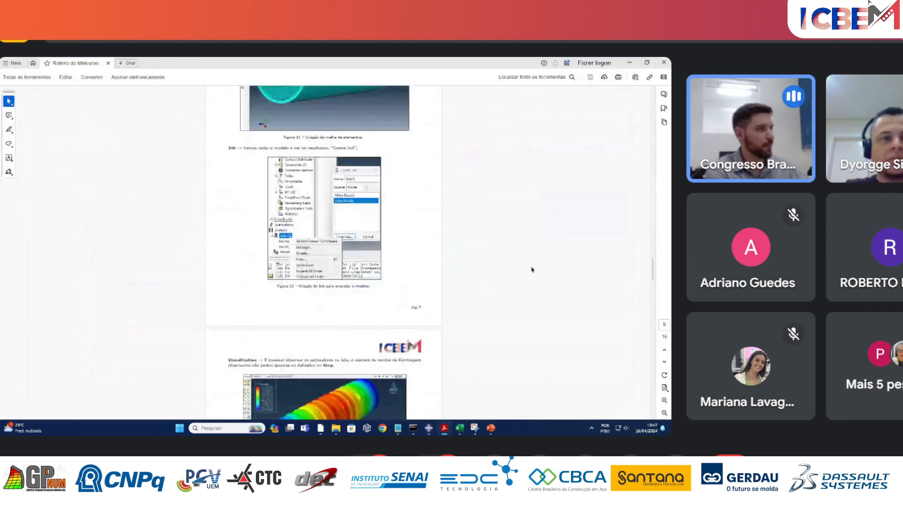
{"action": "scroll", "coordinate": [527, 274], "scroll_direction": "down", "scroll_amount": 15}
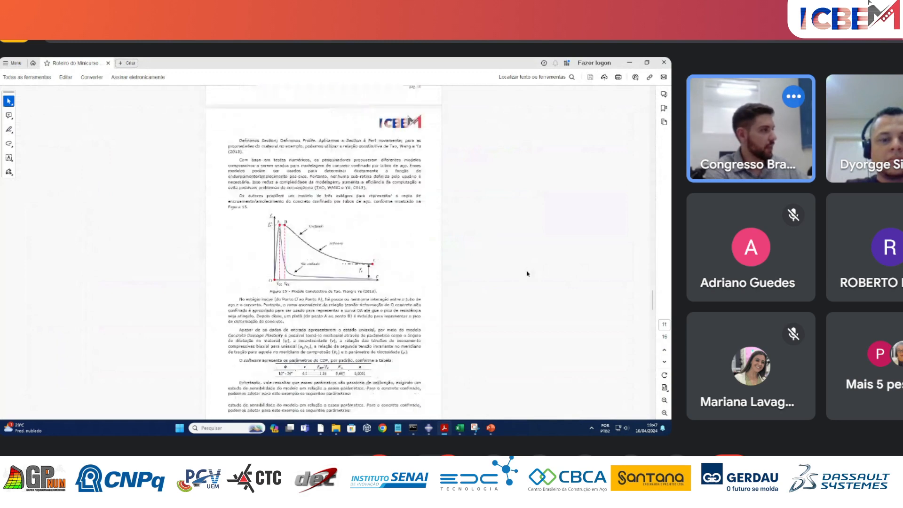
{"action": "scroll", "coordinate": [526, 271], "scroll_direction": "down", "scroll_amount": 15}
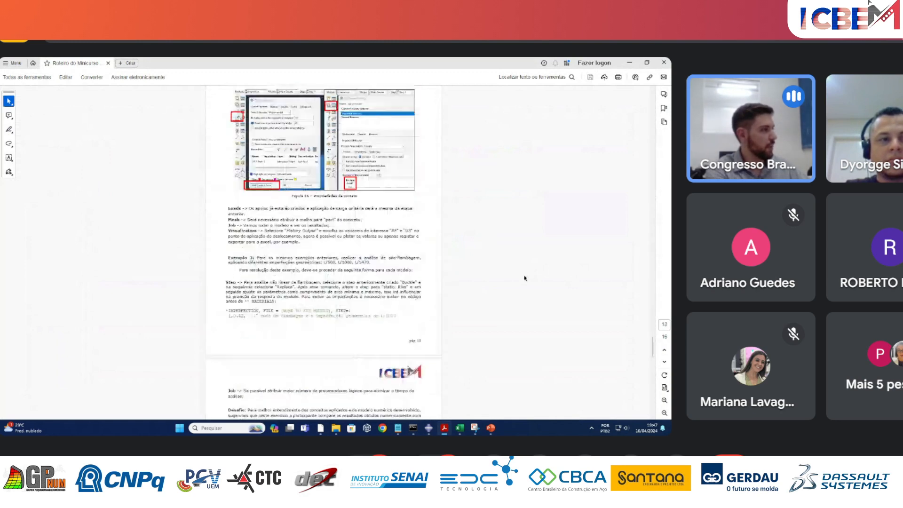
{"action": "scroll", "coordinate": [363, 181], "scroll_direction": "up", "scroll_amount": 4, "text": "ctrl"}
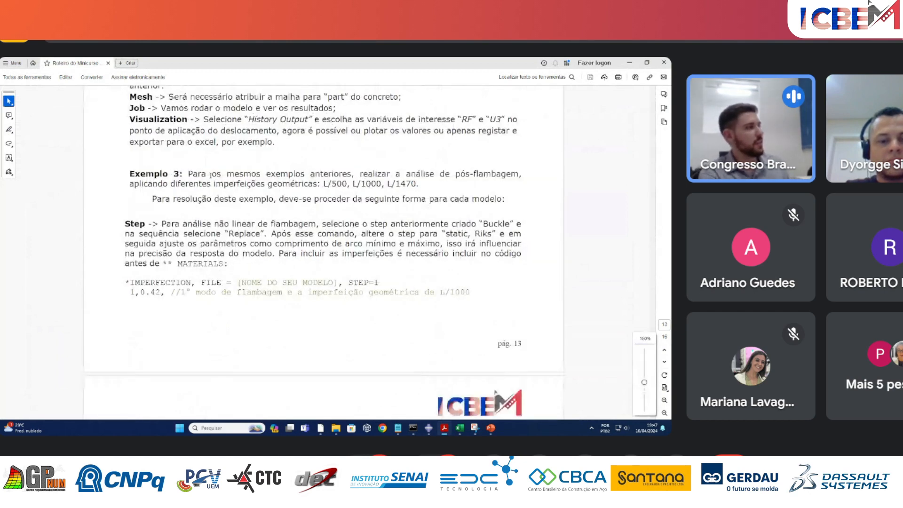
{"action": "left_click_drag", "start_coordinate": [188, 174], "coordinate": [432, 186]}
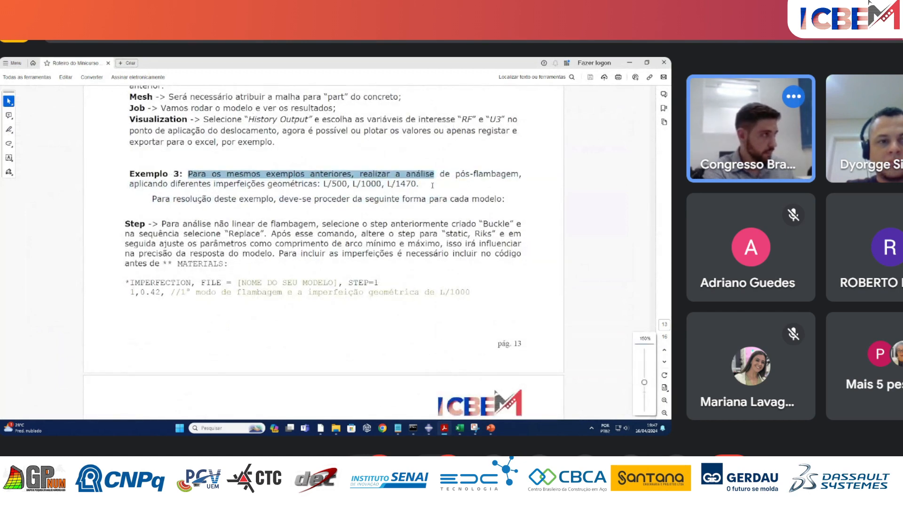
{"action": "left_click_drag", "start_coordinate": [324, 184], "coordinate": [421, 188]}
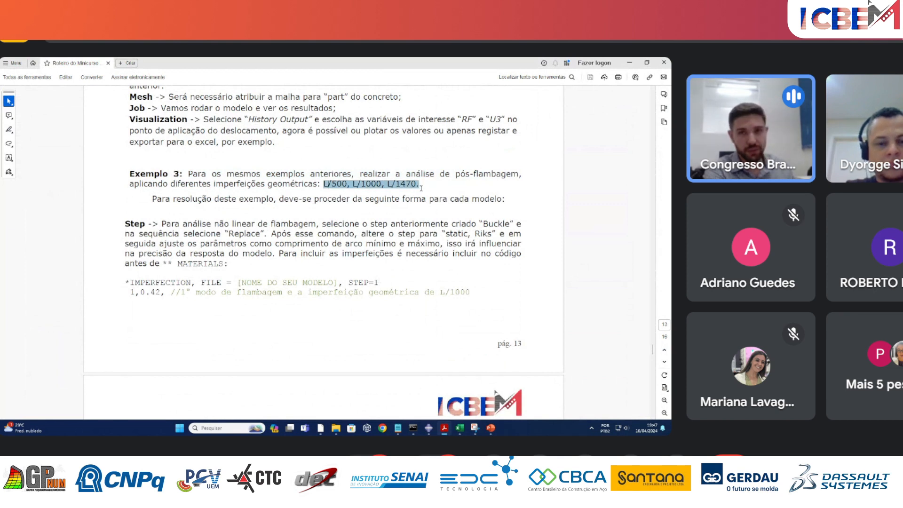
{"action": "left_click", "coordinate": [315, 190]}
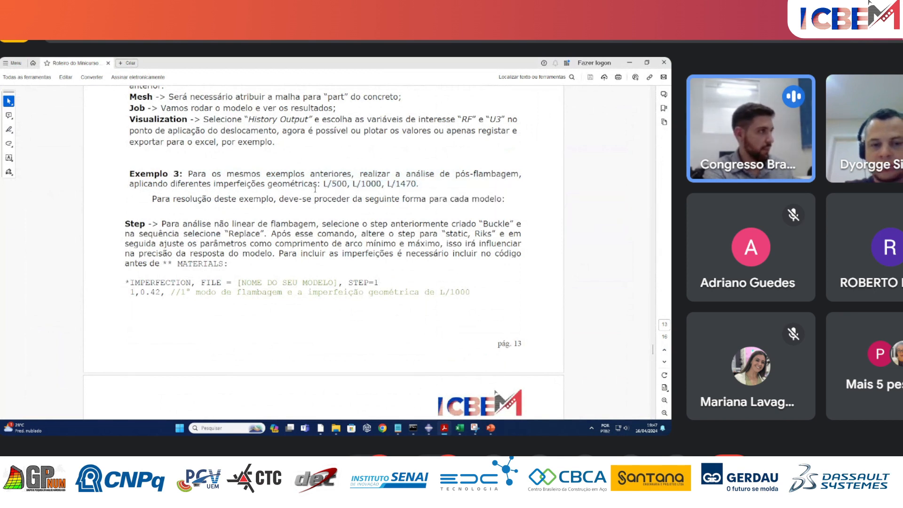
{"action": "mouse_move", "coordinate": [320, 184]}
{"action": "left_mouse_down"}
{"action": "mouse_move", "coordinate": [129, 184]}
{"action": "mouse_move", "coordinate": [419, 185]}
{"action": "left_mouse_up"}
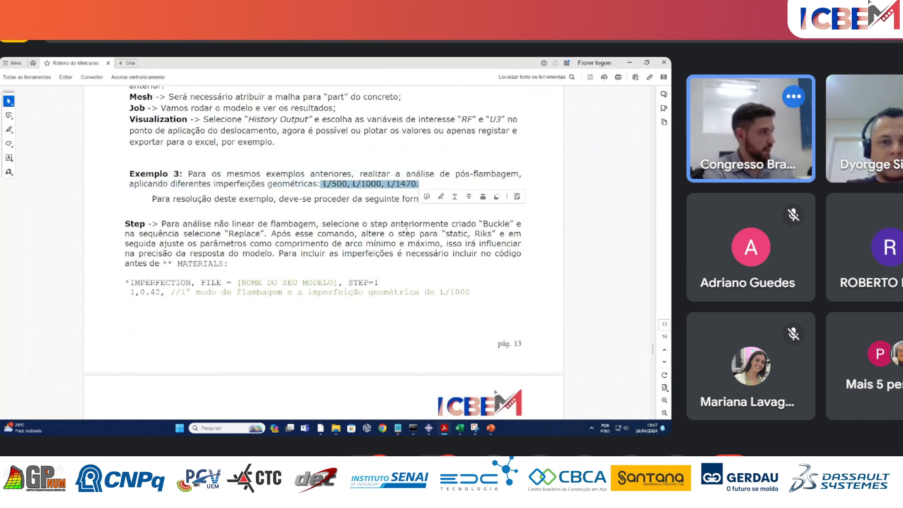
{"action": "left_click", "coordinate": [337, 254]}
Switch to the Abaqus/CAE session with PILARES_ANL.cae, open the L1000 job results and plot the stress contours on the deformed shape.
{"action": "mouse_move", "coordinate": [428, 428]}
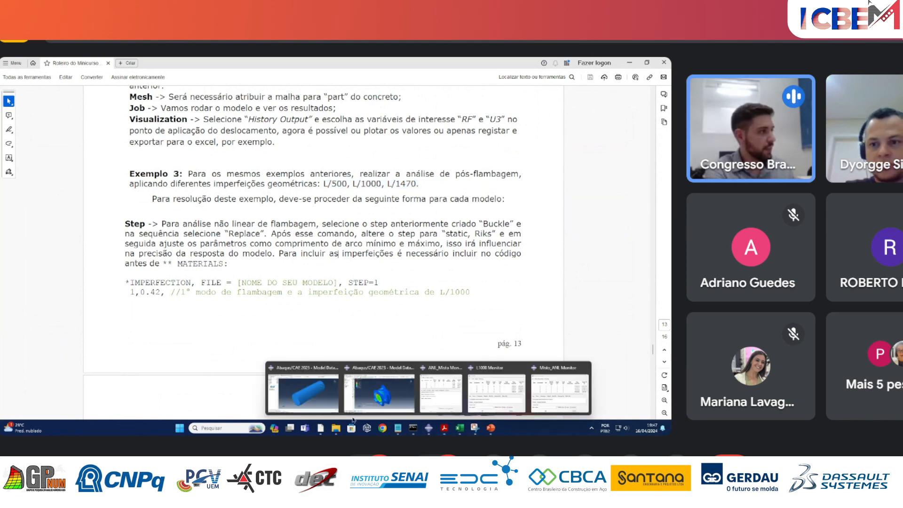
{"action": "left_click", "coordinate": [297, 398]}
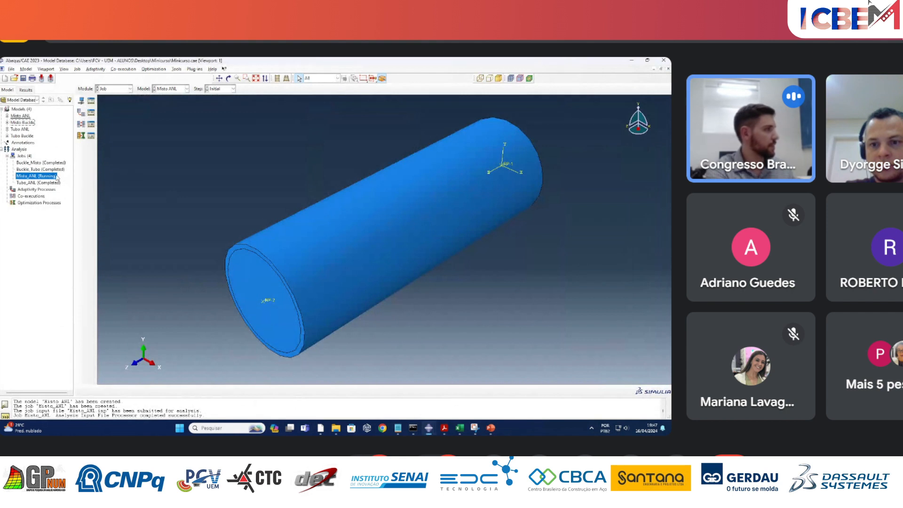
{"action": "mouse_move", "coordinate": [428, 428]}
{"action": "left_click", "coordinate": [374, 395]}
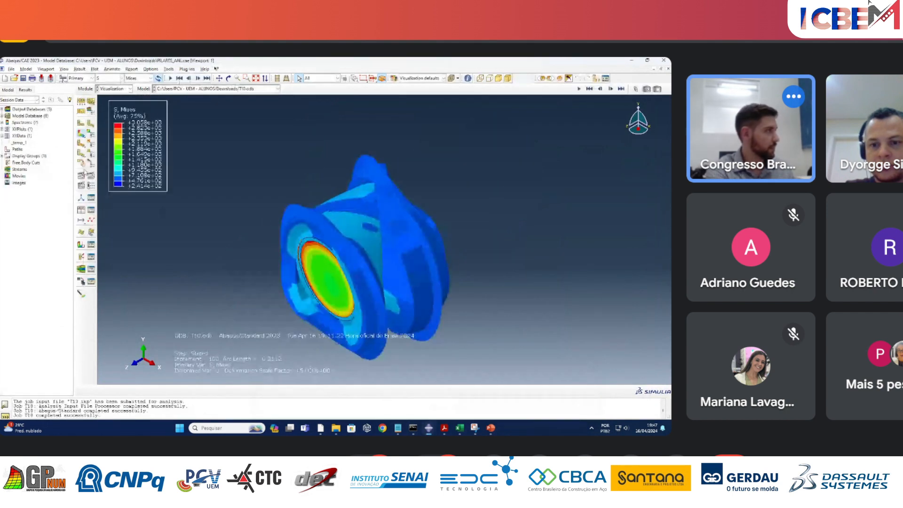
{"action": "left_click", "coordinate": [7, 90]}
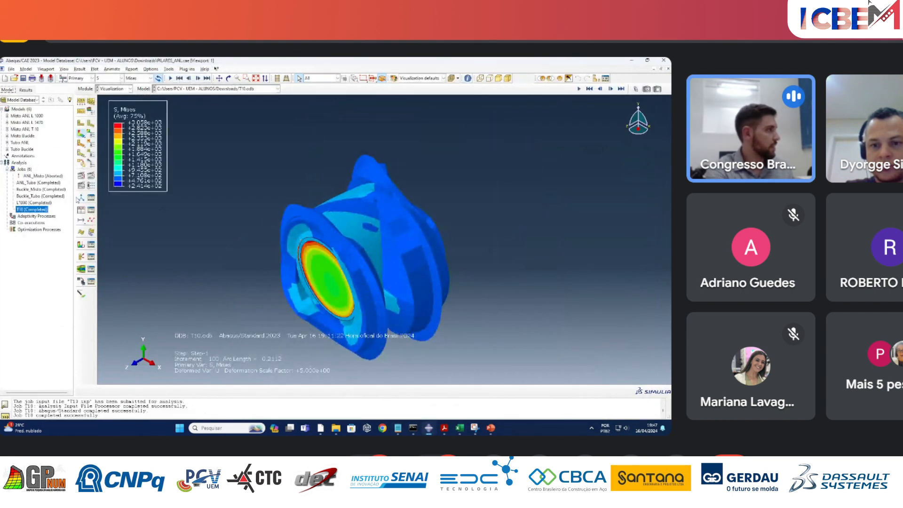
{"action": "right_click", "coordinate": [49, 202]}
{"action": "left_click", "coordinate": [74, 281]}
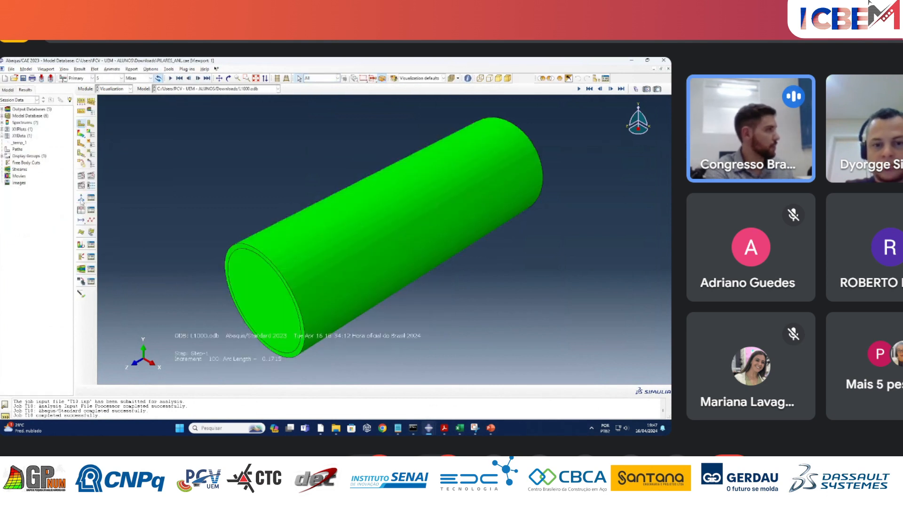
{"action": "left_click", "coordinate": [80, 133]}
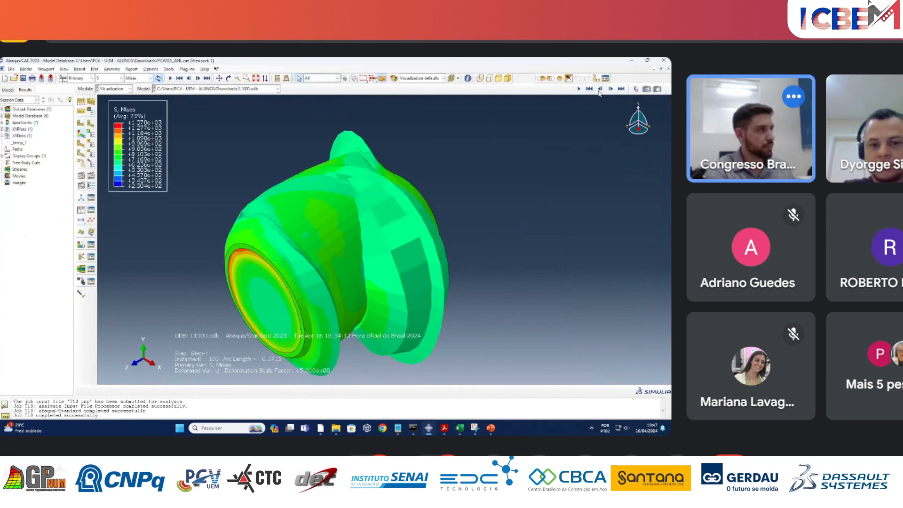
Extract U3 and RF3 XY data from the ODB field output for node set ASSEMBLY_CONSTRAINT-1_REFERENCE_POINT and save it with the "as is" operation.
{"action": "left_click", "coordinate": [82, 210]}
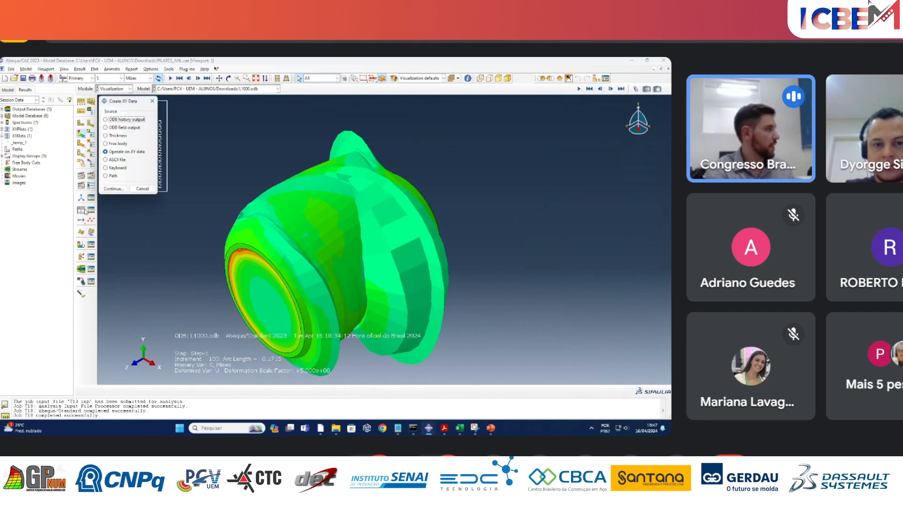
{"action": "left_click", "coordinate": [117, 128]}
{"action": "left_click", "coordinate": [116, 189]}
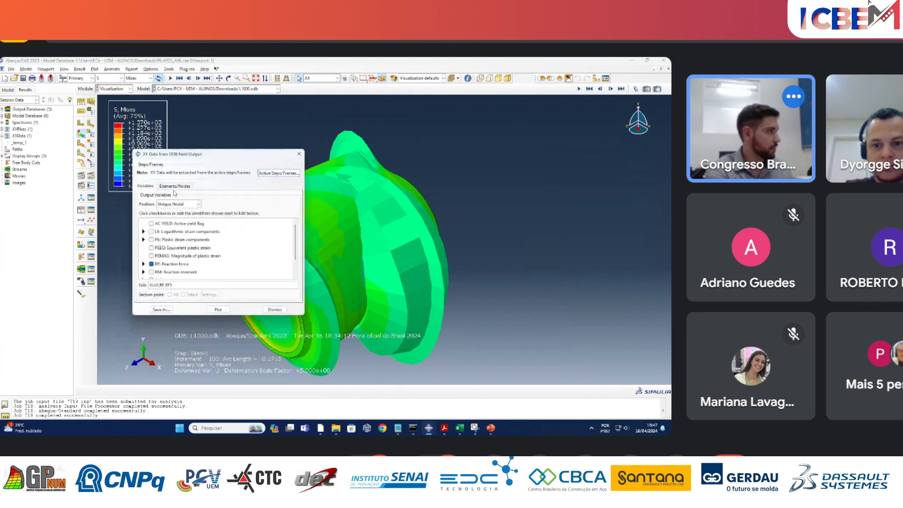
{"action": "left_click", "coordinate": [175, 186]}
{"action": "left_click", "coordinate": [155, 226]}
{"action": "left_click", "coordinate": [200, 228]}
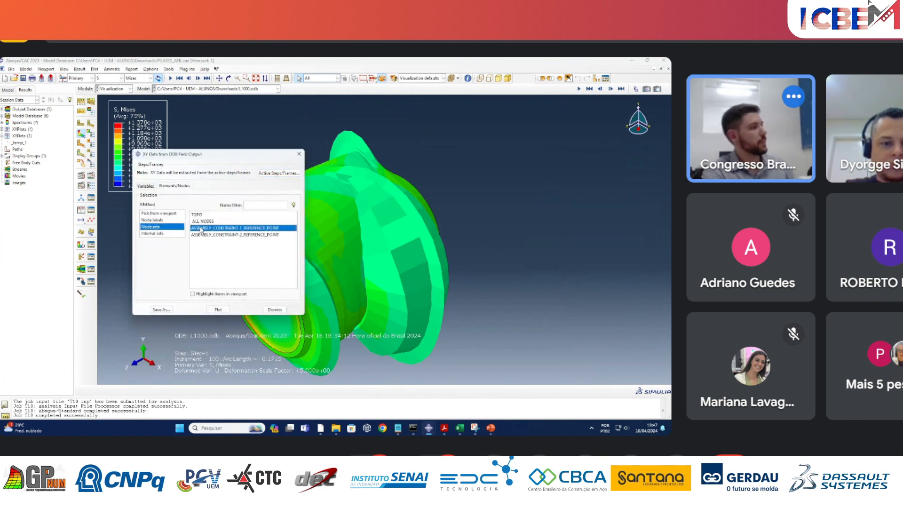
{"action": "left_click", "coordinate": [161, 309]}
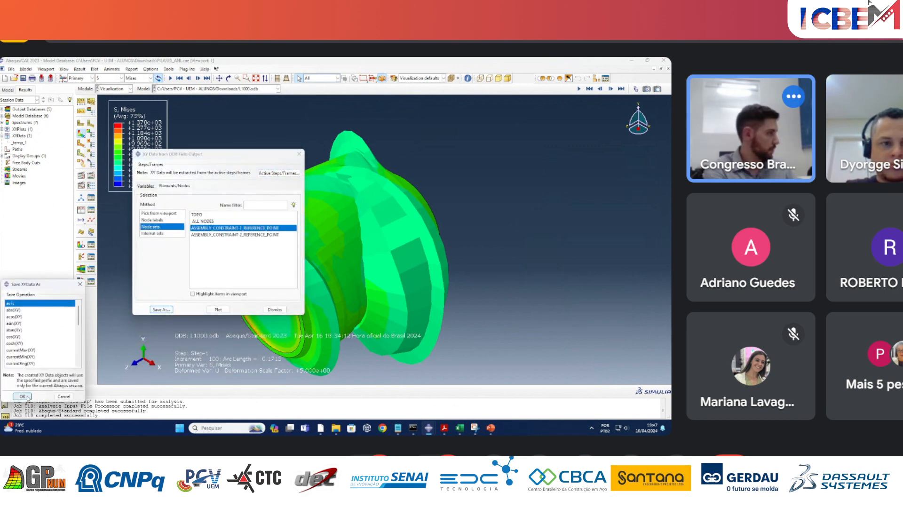
{"action": "left_click", "coordinate": [28, 397]}
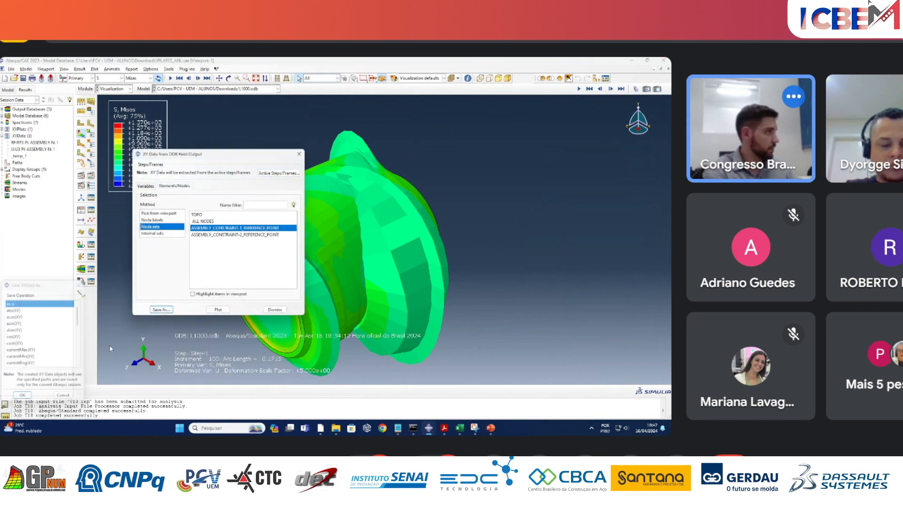
Save the same reference point's U3 and RF3 field output curves a second time with the "as is" operation.
{"action": "left_click", "coordinate": [81, 210]}
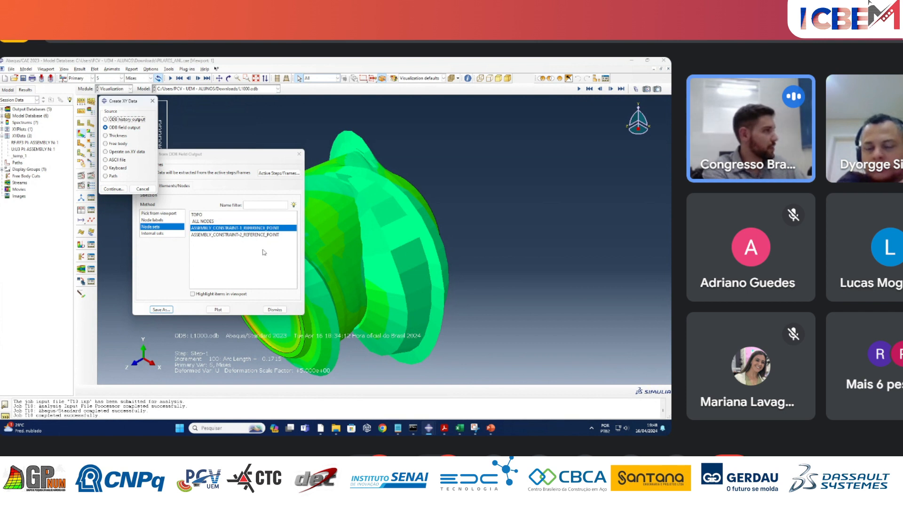
{"action": "left_click", "coordinate": [172, 311]}
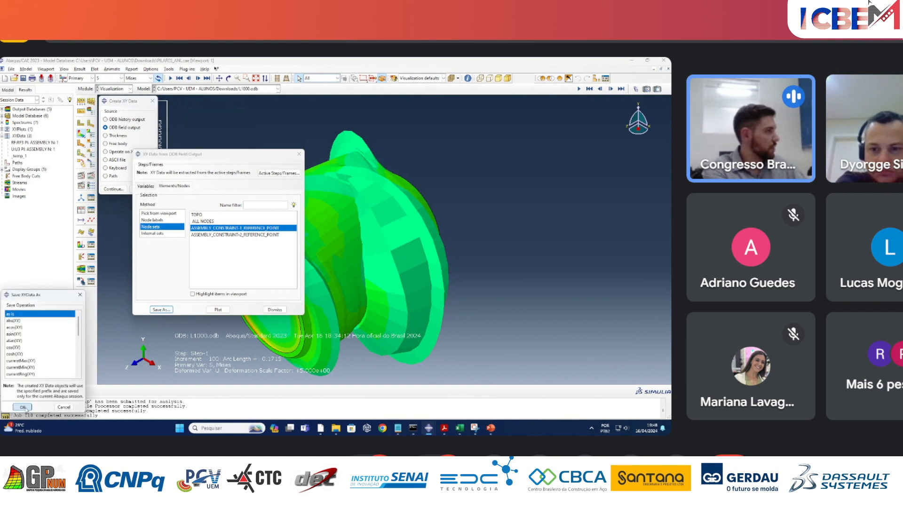
{"action": "left_click", "coordinate": [26, 407]}
Start an operation on XY data and build a combine expression from the first U3 curve and the second RF3 curve divided by 1000.
{"action": "left_click", "coordinate": [82, 212]}
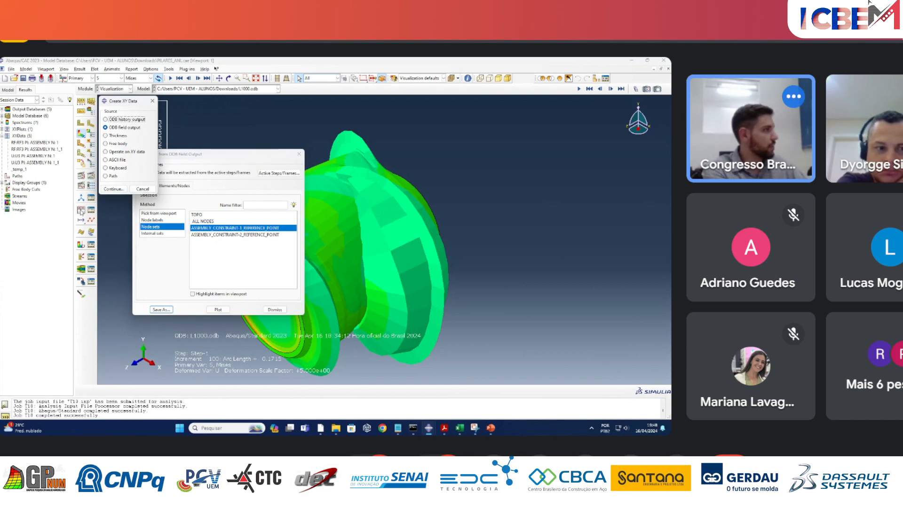
{"action": "left_click", "coordinate": [106, 151]}
{"action": "left_click", "coordinate": [113, 189]}
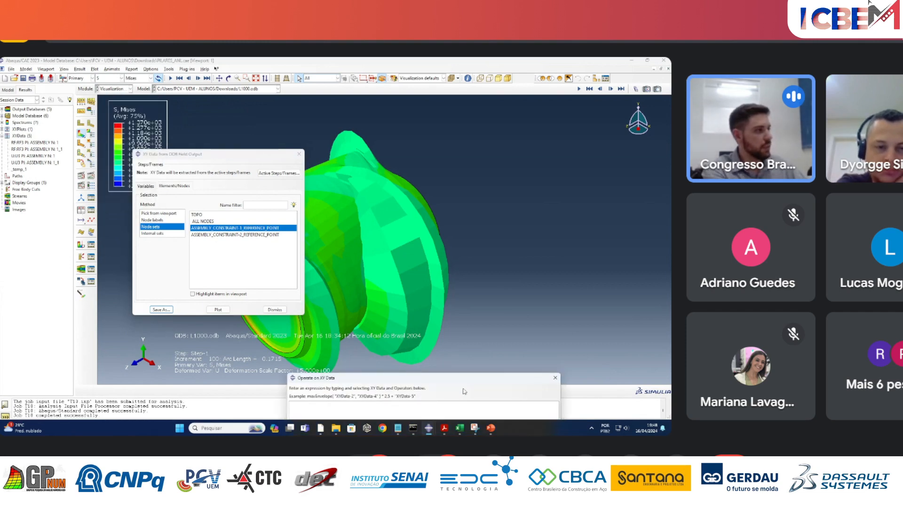
{"action": "left_click_drag", "start_coordinate": [467, 380], "coordinate": [530, 92]}
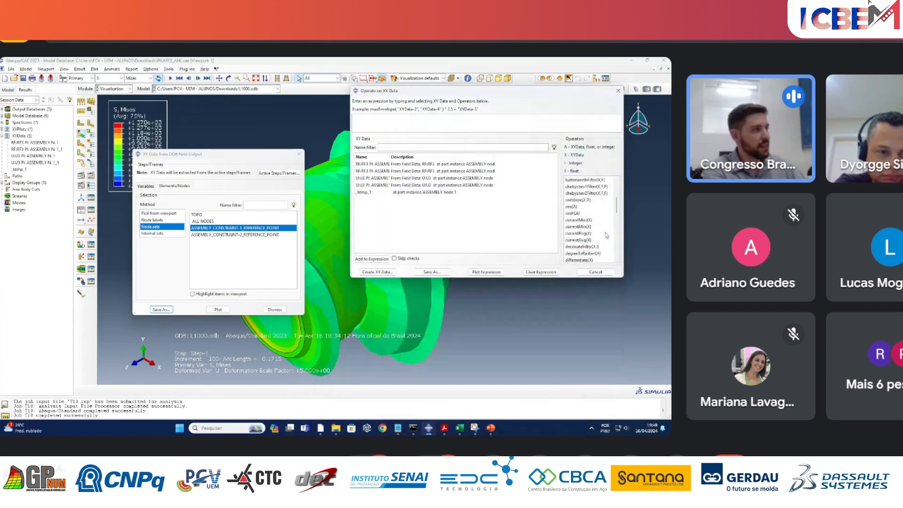
{"action": "left_click", "coordinate": [587, 201]}
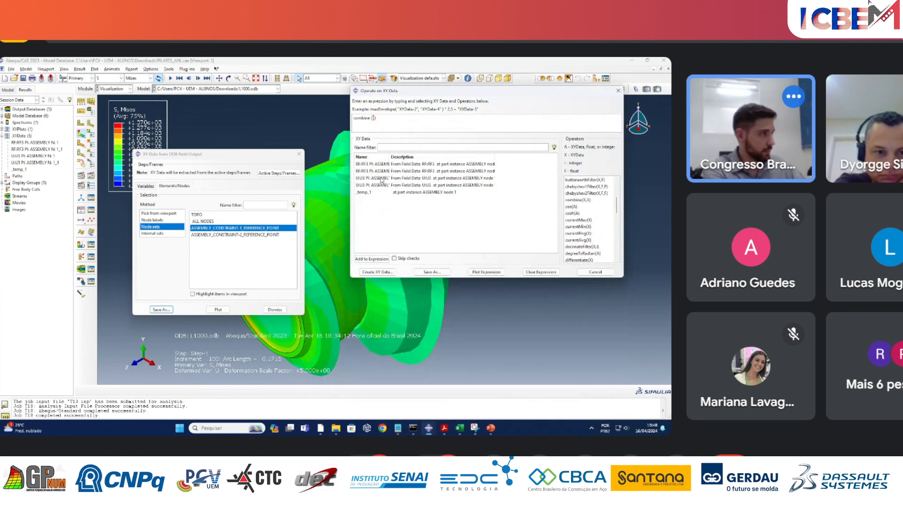
{"action": "left_click", "coordinate": [380, 179]}
{"action": "left_click_drag", "start_coordinate": [496, 157], "coordinate": [527, 157]}
{"action": "left_click", "coordinate": [377, 259]}
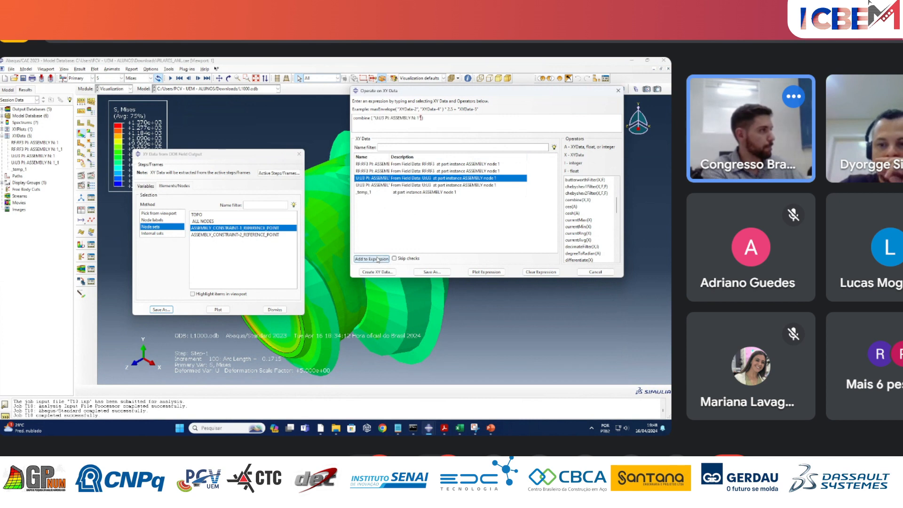
{"action": "left_click", "coordinate": [376, 171]}
{"action": "left_click", "coordinate": [380, 260]}
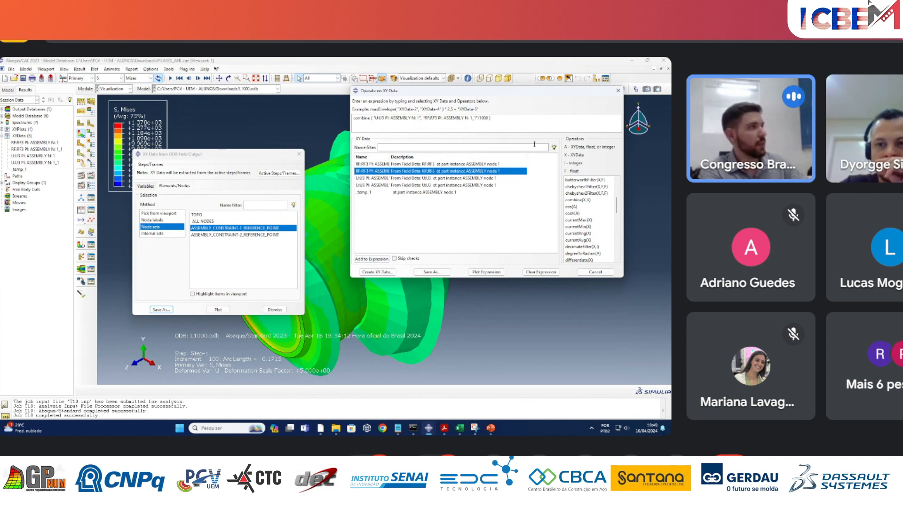
Plot the combined force-displacement expression and close the ODB field output and XY data operation dialogs.
{"action": "left_click", "coordinate": [486, 272]}
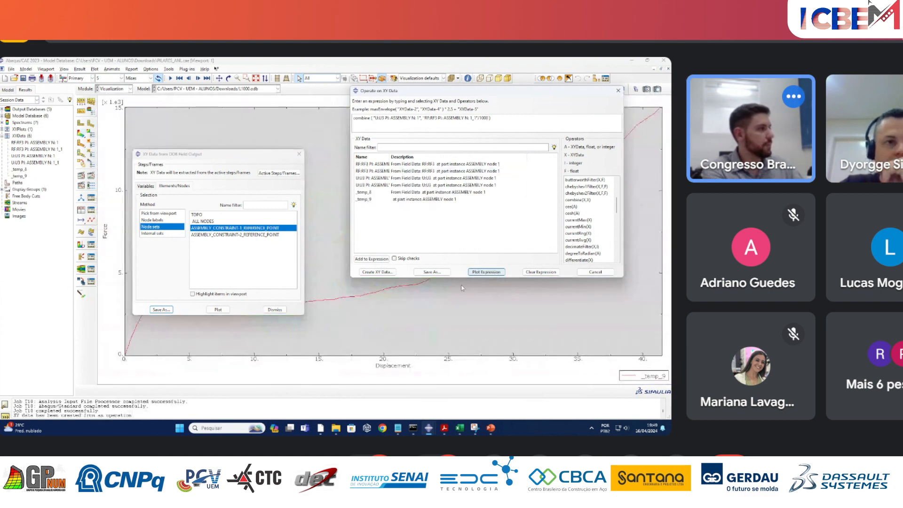
{"action": "left_click", "coordinate": [299, 155]}
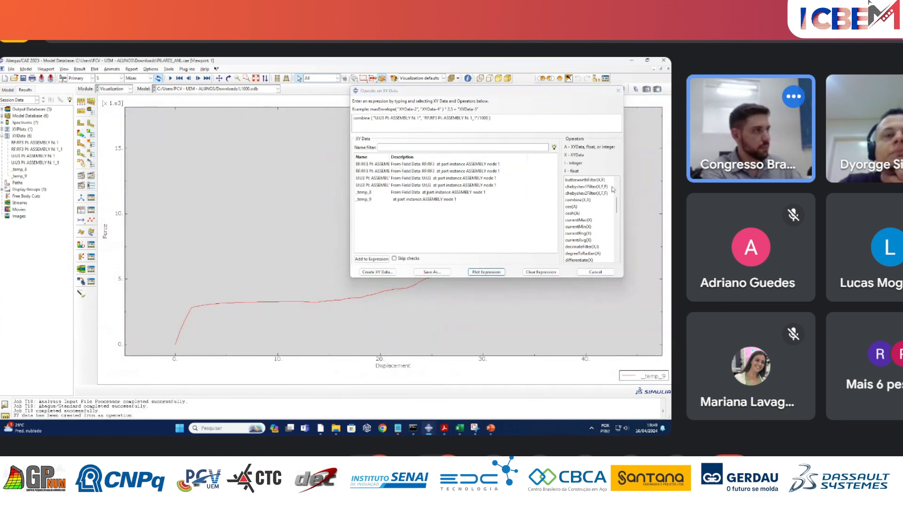
{"action": "left_click", "coordinate": [618, 91]}
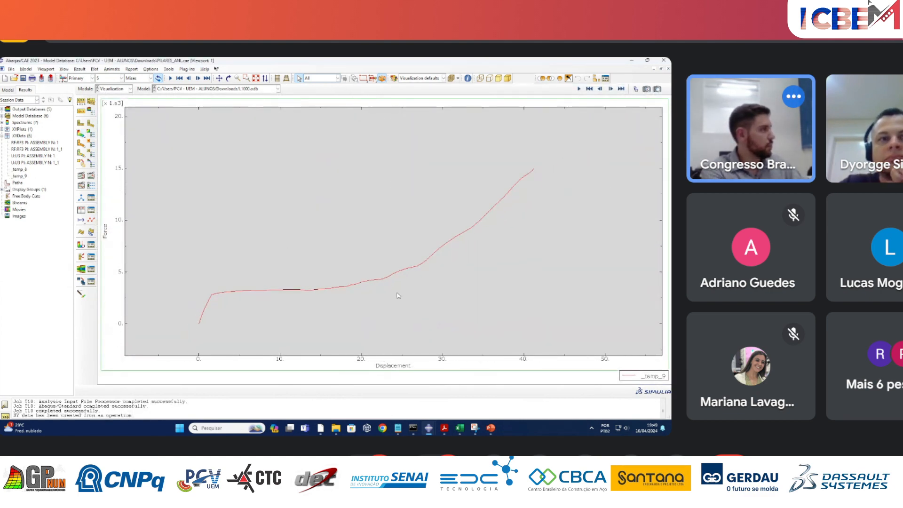
{"action": "scroll", "coordinate": [397, 296], "scroll_direction": "down", "scroll_amount": 2}
{"action": "scroll", "coordinate": [397, 295], "scroll_direction": "up", "scroll_amount": 2}
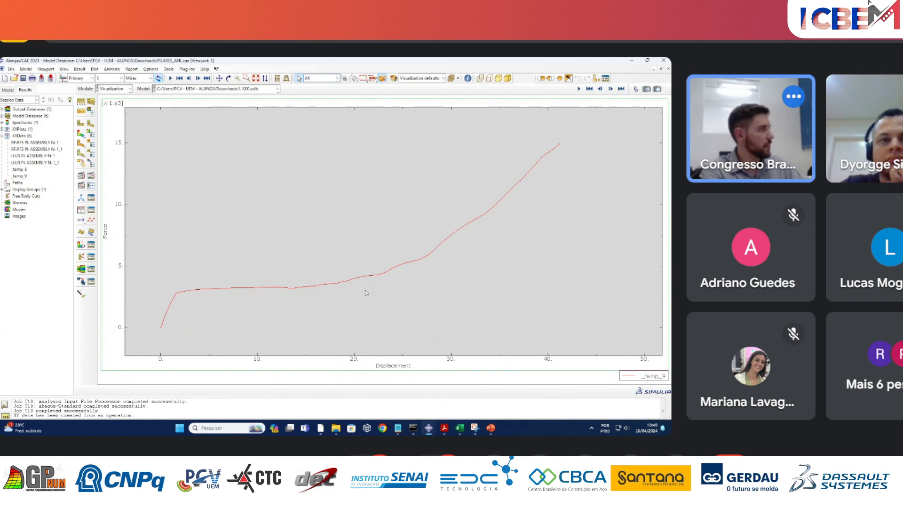
Open the data of the _temp_9 curve from the XY data list and copy its X and Y values from row 1 to 92.
{"action": "left_click", "coordinate": [91, 211]}
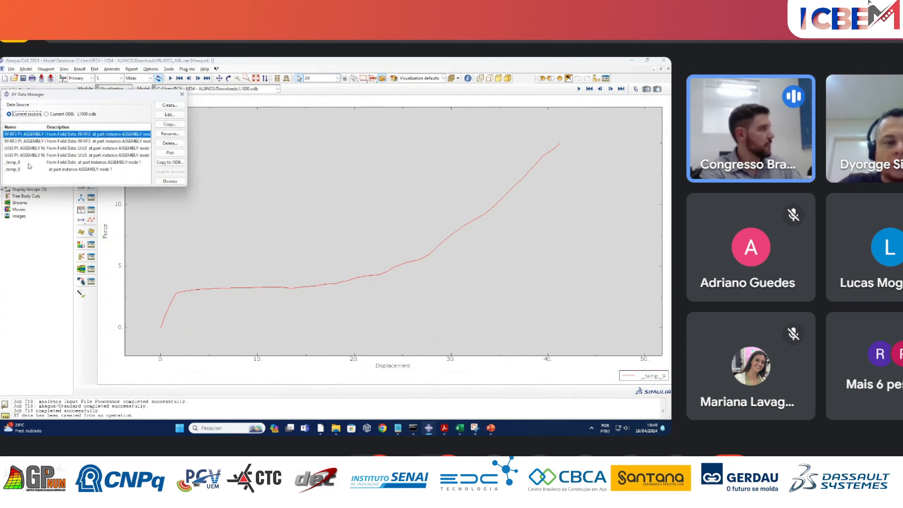
{"action": "double_click", "coordinate": [14, 171]}
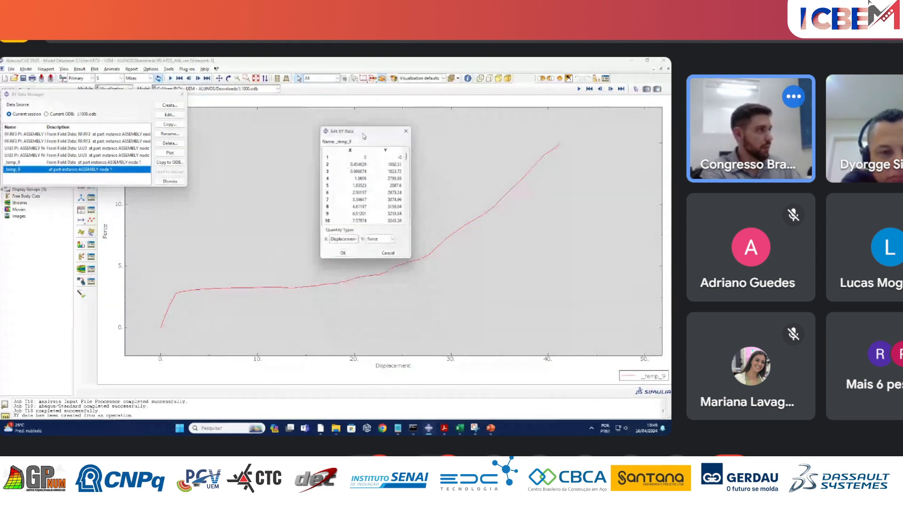
{"action": "left_click_drag", "start_coordinate": [361, 156], "coordinate": [393, 163]}
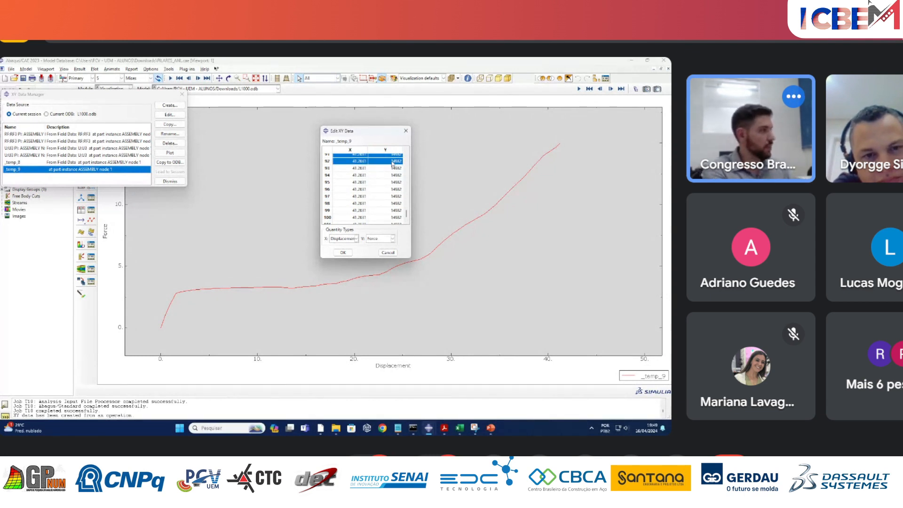
Switch to the Excel workbook Pasta1, move the chart clear of columns E and F, and paste the copied curve data starting at E2.
{"action": "left_click", "coordinate": [459, 427]}
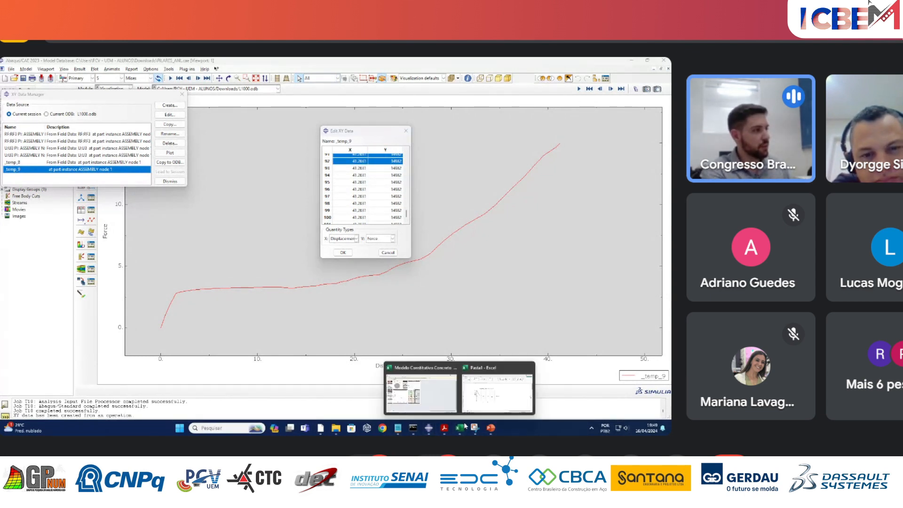
{"action": "left_click", "coordinate": [484, 381]}
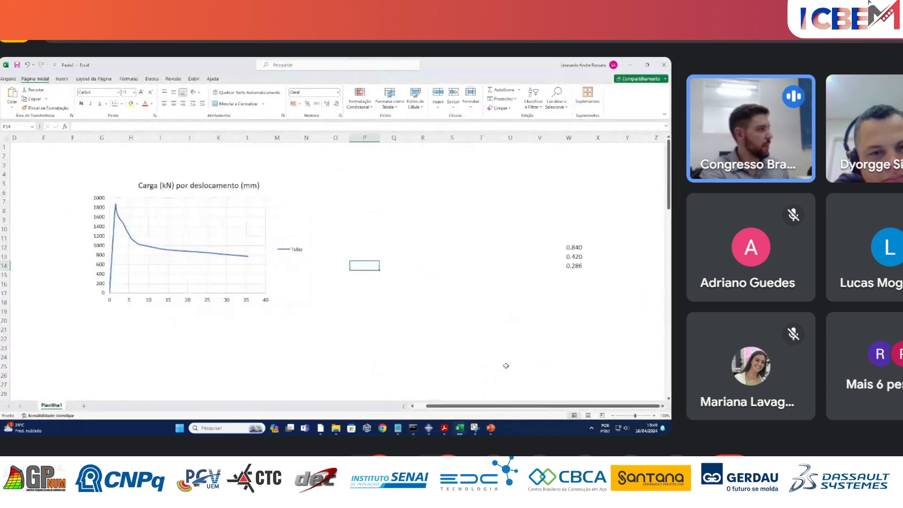
{"action": "left_click_drag", "start_coordinate": [467, 406], "coordinate": [451, 408]}
{"action": "scroll", "coordinate": [361, 314], "scroll_direction": "down", "scroll_amount": 2, "text": "ctrl"}
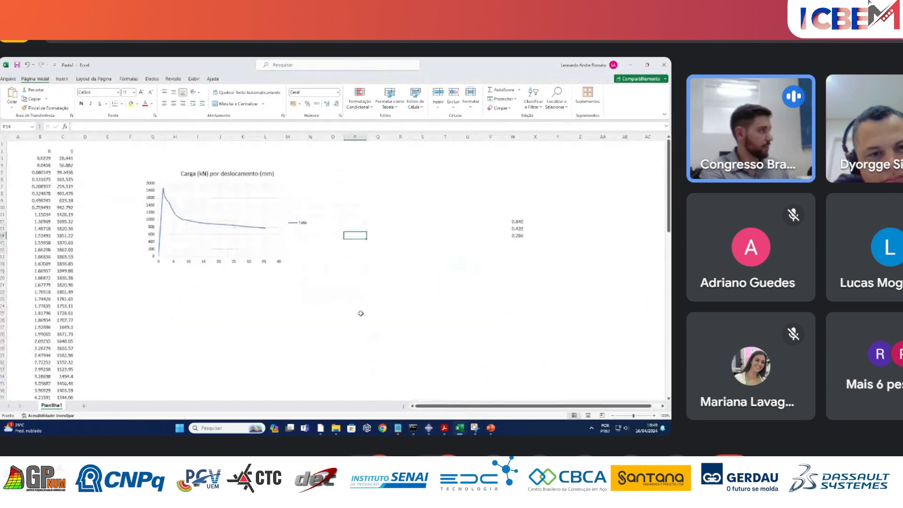
{"action": "left_click_drag", "start_coordinate": [212, 191], "coordinate": [289, 168]}
{"action": "left_click", "coordinate": [150, 182]}
{"action": "left_click", "coordinate": [107, 151]}
{"action": "key", "text": "ctrl+v"}
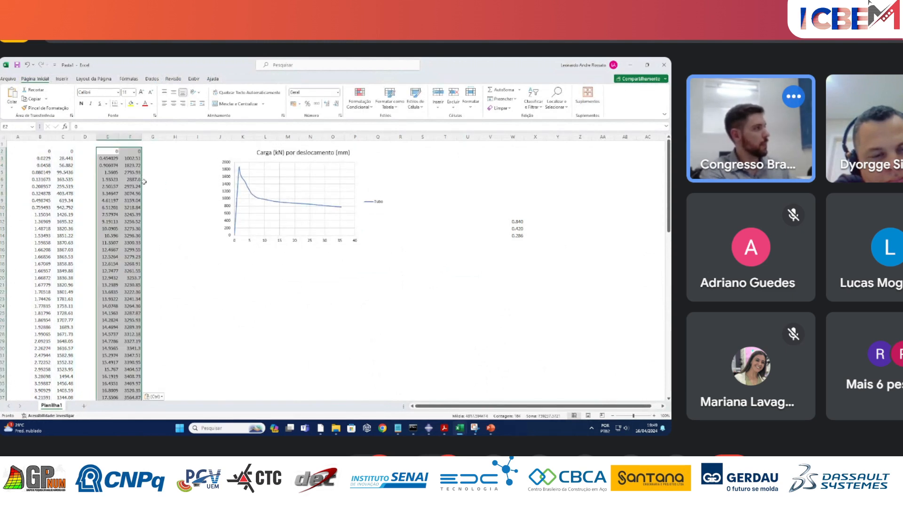
Add a series named Misto to the load-displacement chart, with the pasted displacements in column E from E2 as its X values.
{"action": "left_click", "coordinate": [174, 213]}
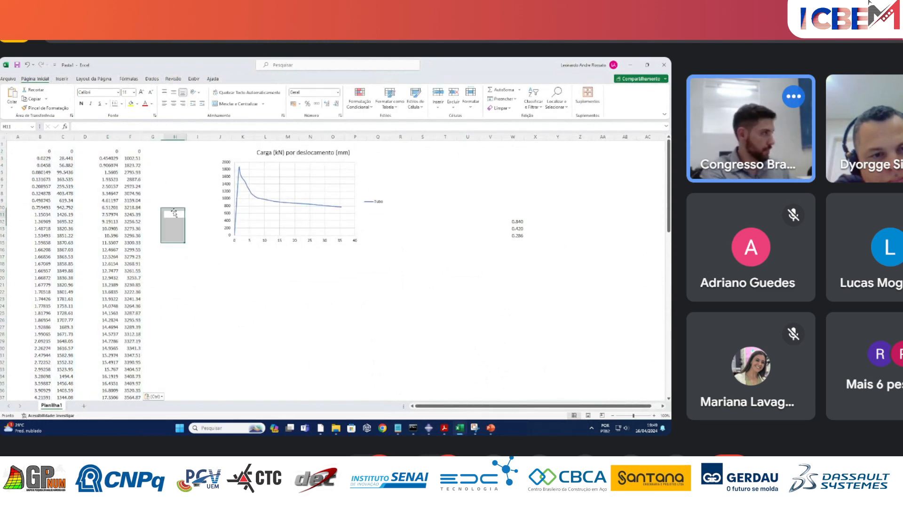
{"action": "right_click", "coordinate": [291, 228]}
{"action": "left_click", "coordinate": [319, 270]}
{"action": "left_click", "coordinate": [372, 222]}
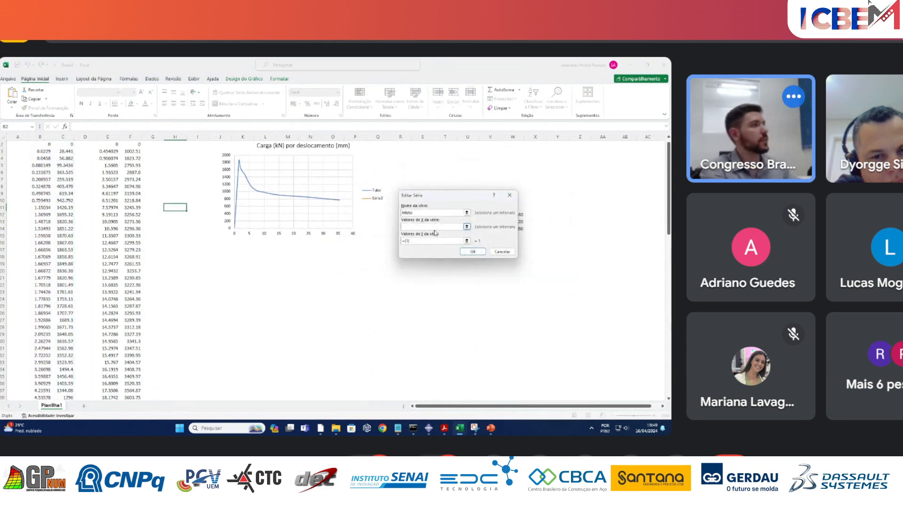
{"action": "left_click", "coordinate": [433, 226]}
{"action": "left_click_drag", "start_coordinate": [111, 144], "coordinate": [109, 390]}
Assign the pasted forces in column F from F2 as the Misto series' Y values and accept the chart data.
{"action": "left_click", "coordinate": [413, 241]}
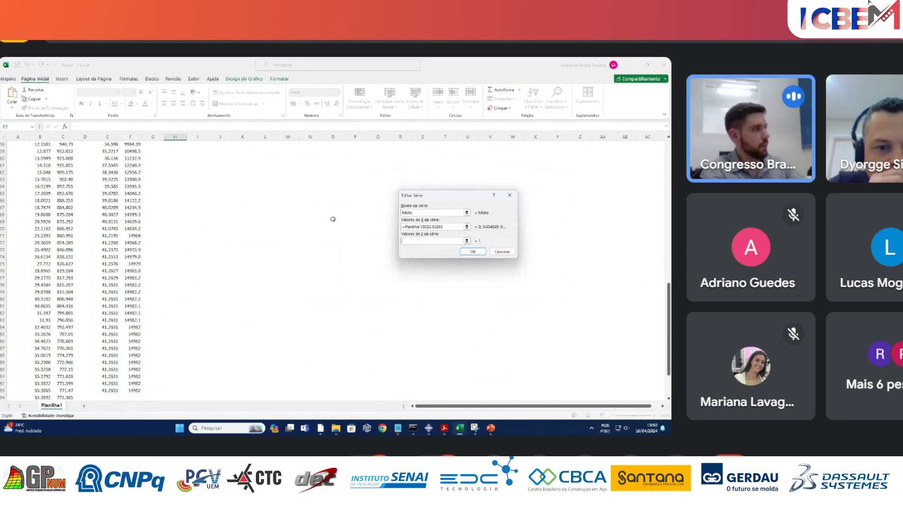
{"action": "scroll", "coordinate": [282, 216], "scroll_direction": "up", "scroll_amount": 19}
{"action": "left_click_drag", "start_coordinate": [130, 158], "coordinate": [136, 349]}
{"action": "left_click_drag", "start_coordinate": [137, 152], "coordinate": [129, 391]}
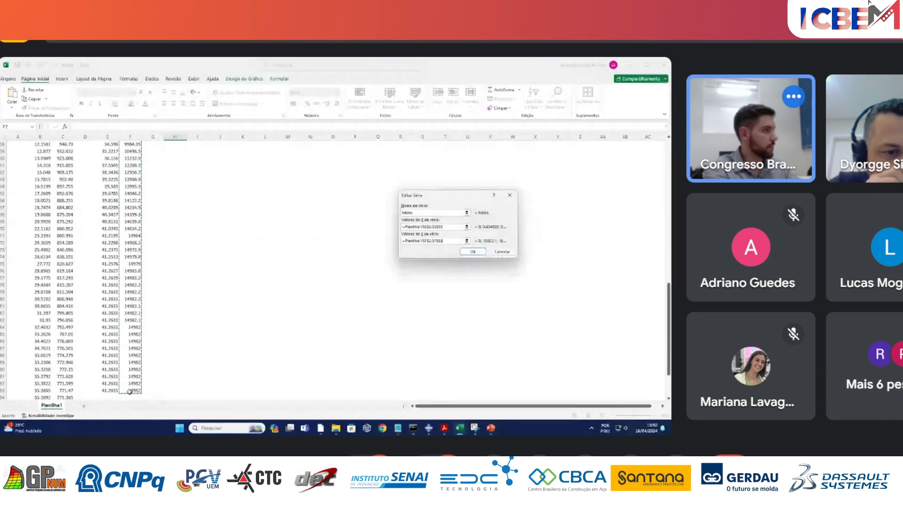
{"action": "left_click", "coordinate": [472, 252]}
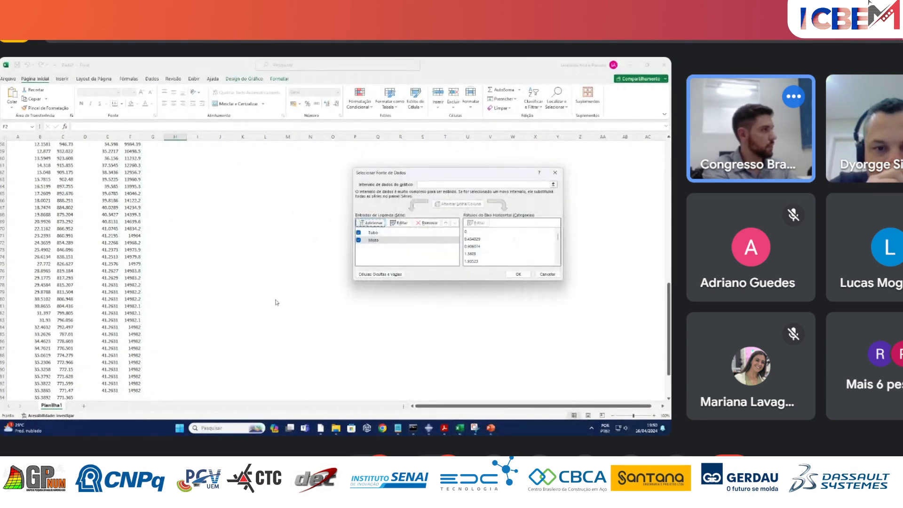
{"action": "left_click", "coordinate": [518, 274]}
{"action": "scroll", "coordinate": [204, 302], "scroll_direction": "up", "scroll_amount": 13}
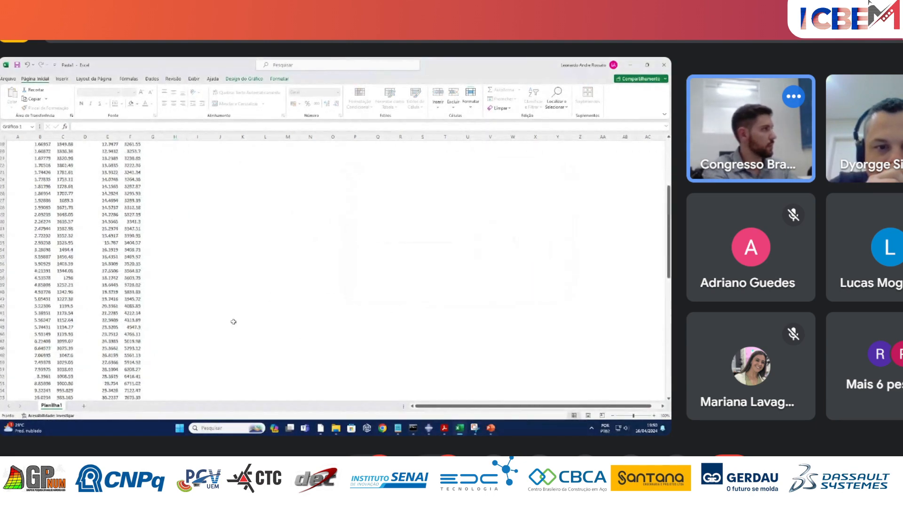
{"action": "scroll", "coordinate": [233, 322], "scroll_direction": "up", "scroll_amount": 6}
{"action": "left_click", "coordinate": [316, 285]}
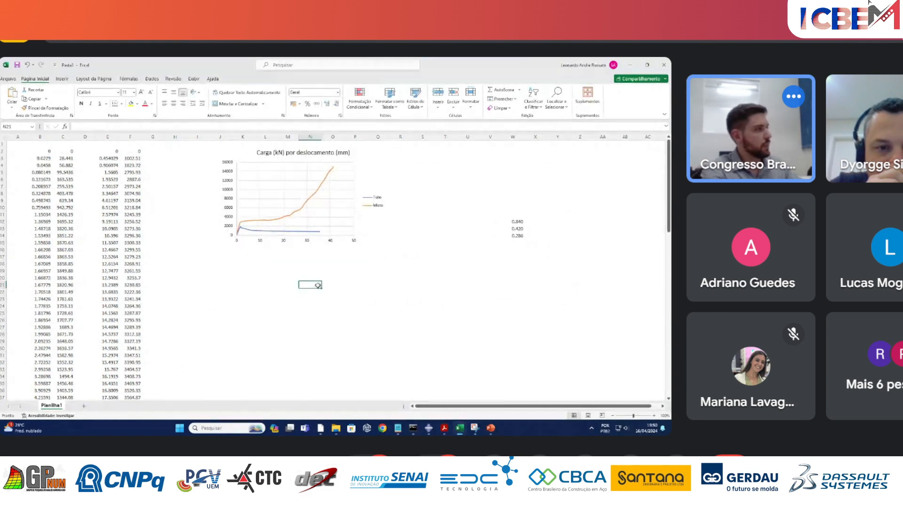
Enlarge the load-displacement chart, mainly in height, and set its horizontal axis maximum to 15.
{"action": "left_click", "coordinate": [364, 232]}
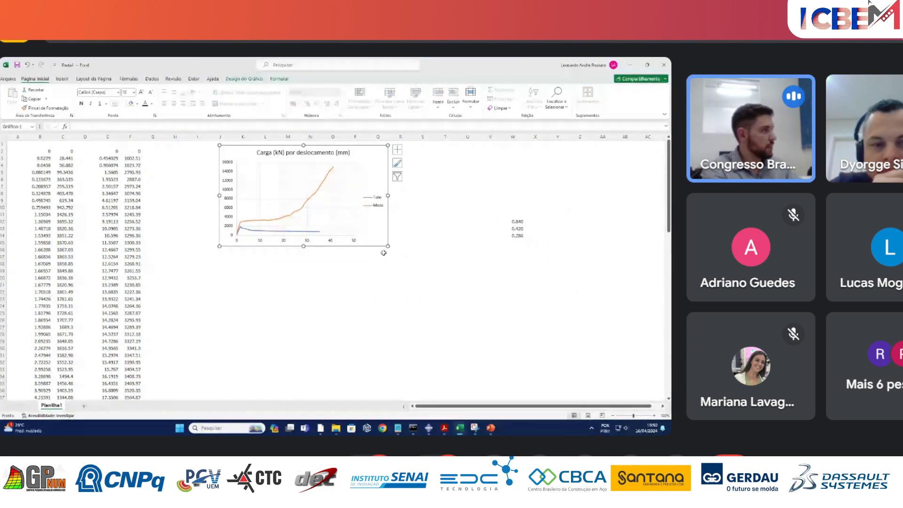
{"action": "left_click_drag", "start_coordinate": [388, 245], "coordinate": [397, 291]}
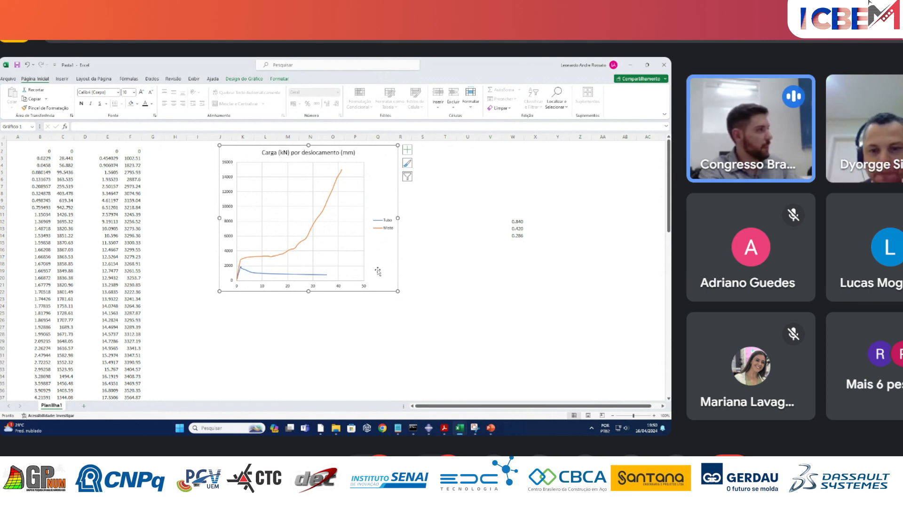
{"action": "left_click", "coordinate": [339, 289]}
{"action": "right_click", "coordinate": [339, 288]}
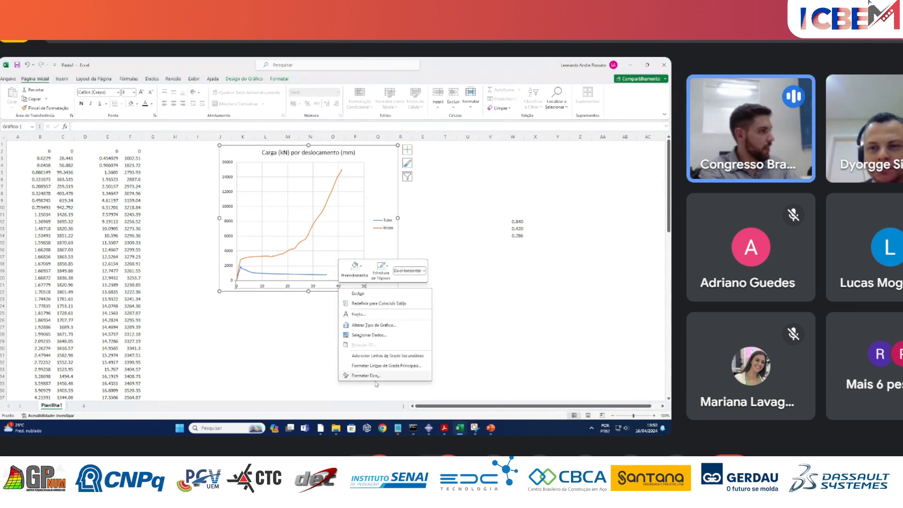
{"action": "left_click", "coordinate": [376, 378]}
{"action": "left_click", "coordinate": [593, 210]}
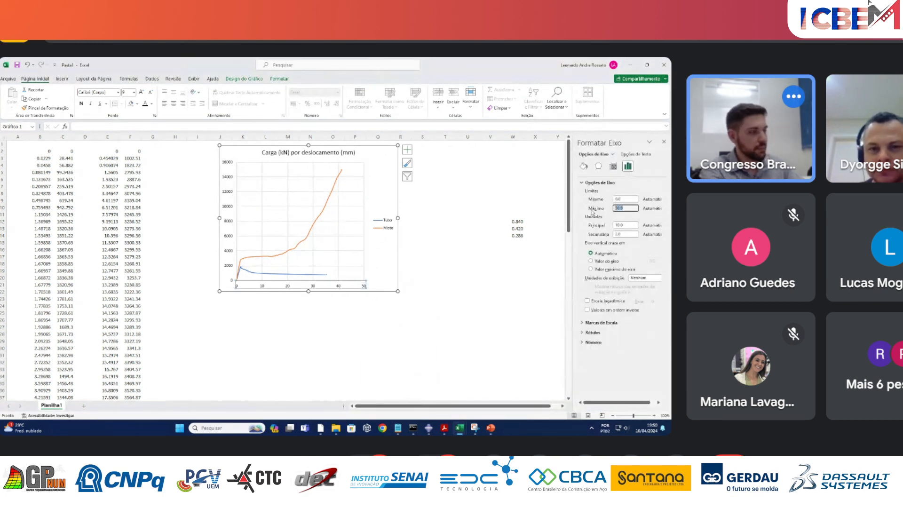
{"action": "type", "text": "15"}
{"action": "key", "text": "Return"}
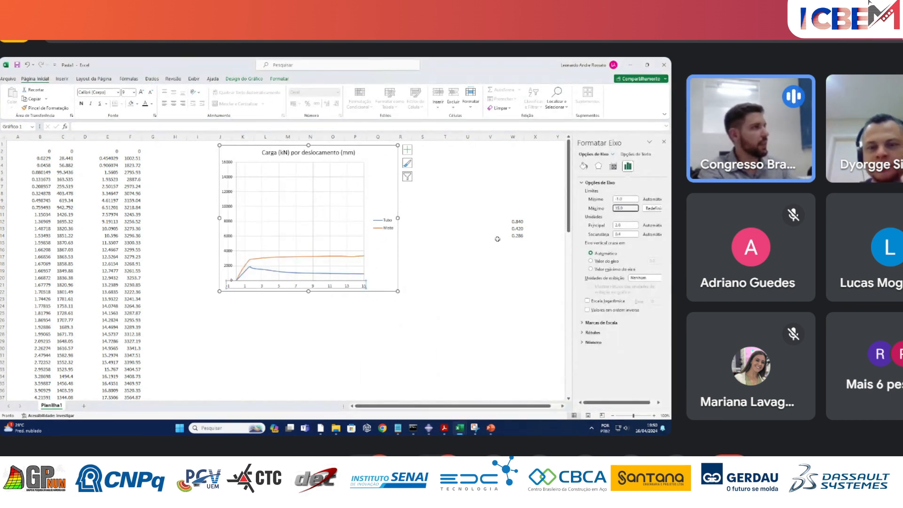
{"action": "left_click", "coordinate": [467, 313]}
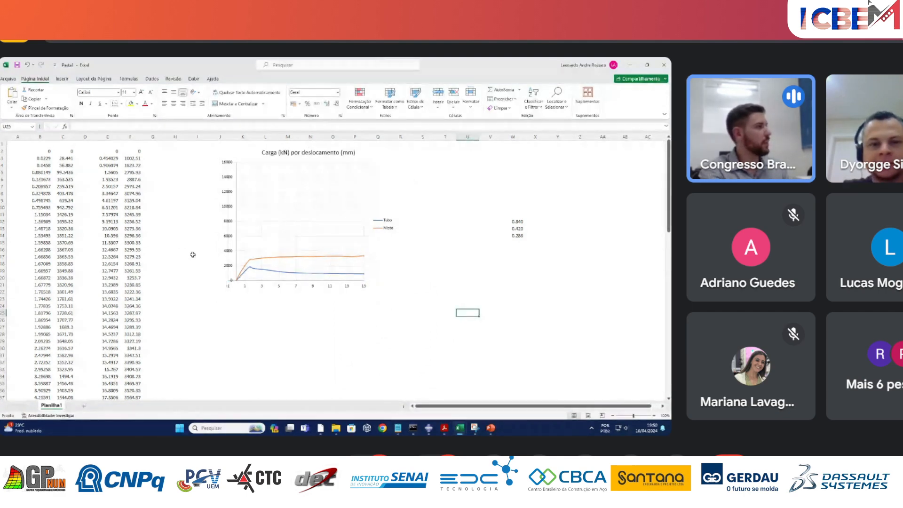
Set the minimum of the chart's horizontal axis to 0.
{"action": "scroll", "coordinate": [192, 254], "scroll_direction": "up", "scroll_amount": 2, "text": "ctrl"}
{"action": "scroll", "coordinate": [311, 295], "scroll_direction": "up", "scroll_amount": 1}
{"action": "right_click", "coordinate": [291, 325]}
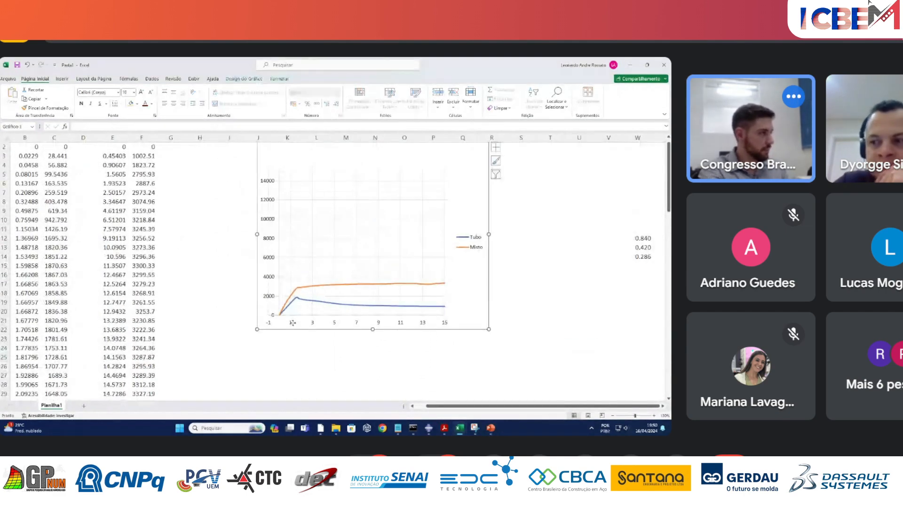
{"action": "left_click", "coordinate": [325, 391]}
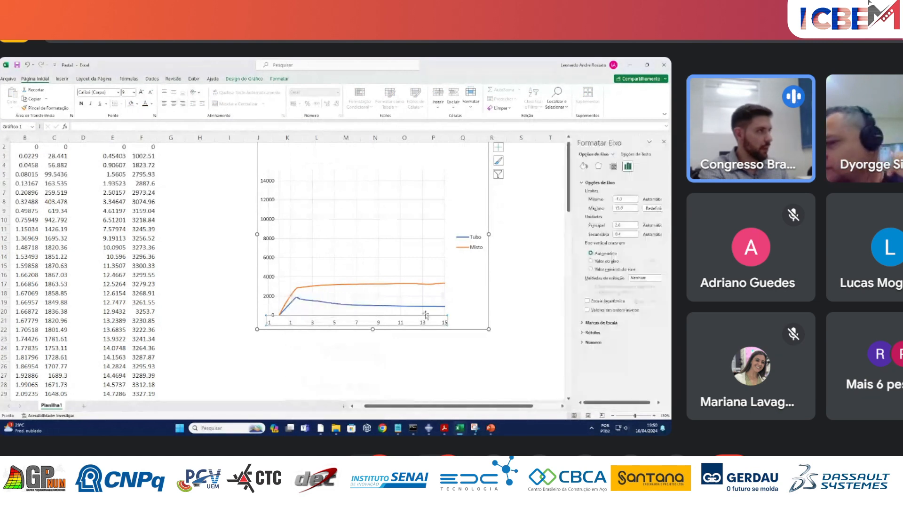
{"action": "left_click_drag", "start_coordinate": [634, 199], "coordinate": [600, 203]}
{"action": "type", "text": "0"}
{"action": "key", "text": "Return"}
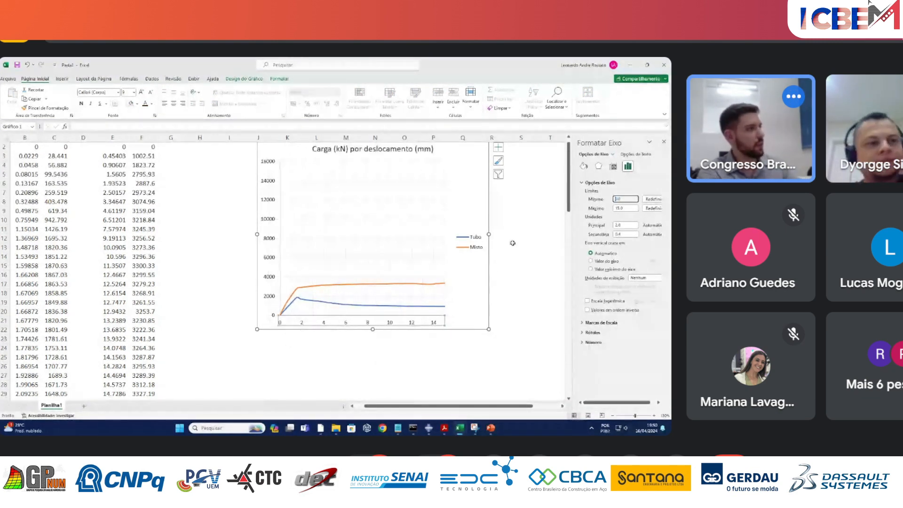
{"action": "left_click", "coordinate": [497, 272]}
Try a maximum of 3000 for the chart's vertical axis and raise it to 4000.
{"action": "right_click", "coordinate": [269, 181]}
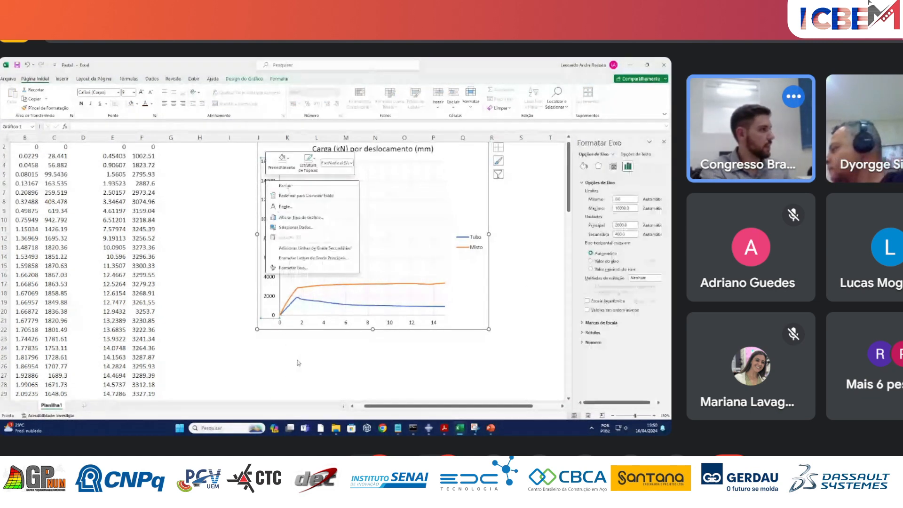
{"action": "left_click", "coordinate": [299, 271]}
{"action": "left_click_drag", "start_coordinate": [631, 208], "coordinate": [570, 200]}
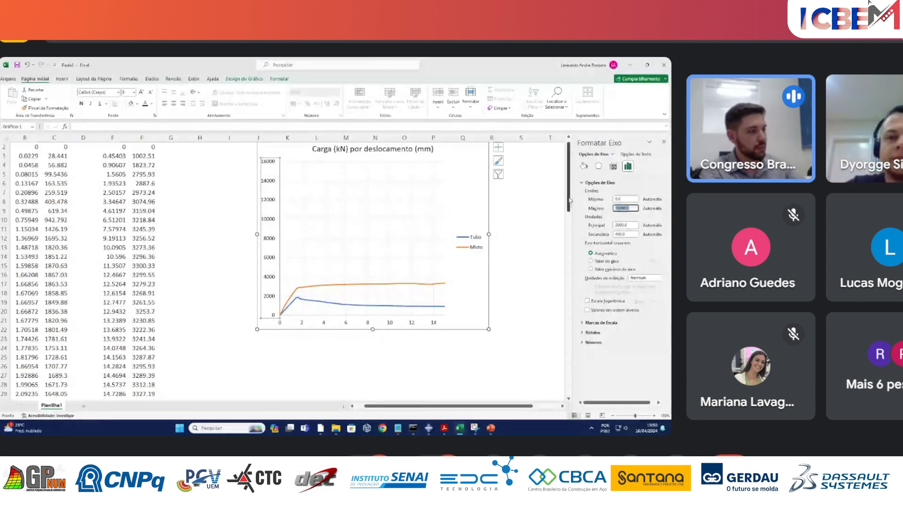
{"action": "type", "text": "3000"}
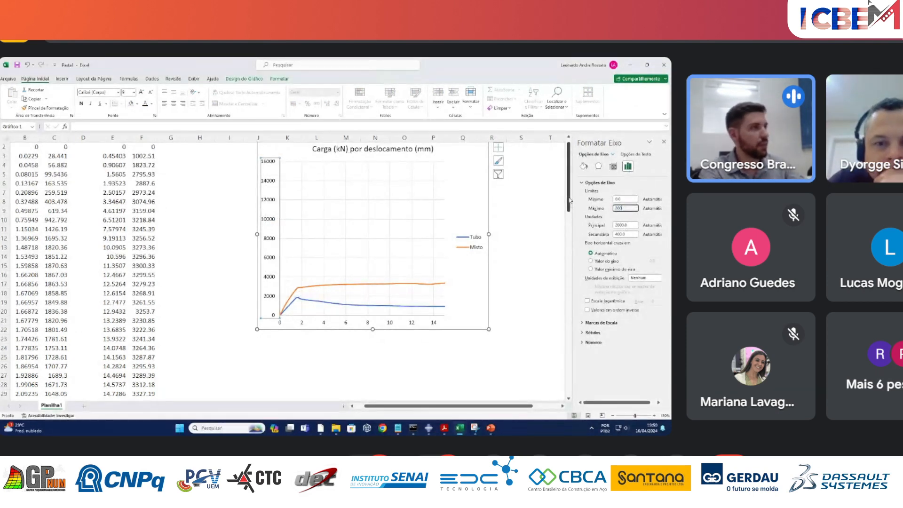
{"action": "key", "text": "Return"}
{"action": "left_click_drag", "start_coordinate": [629, 208], "coordinate": [583, 209]}
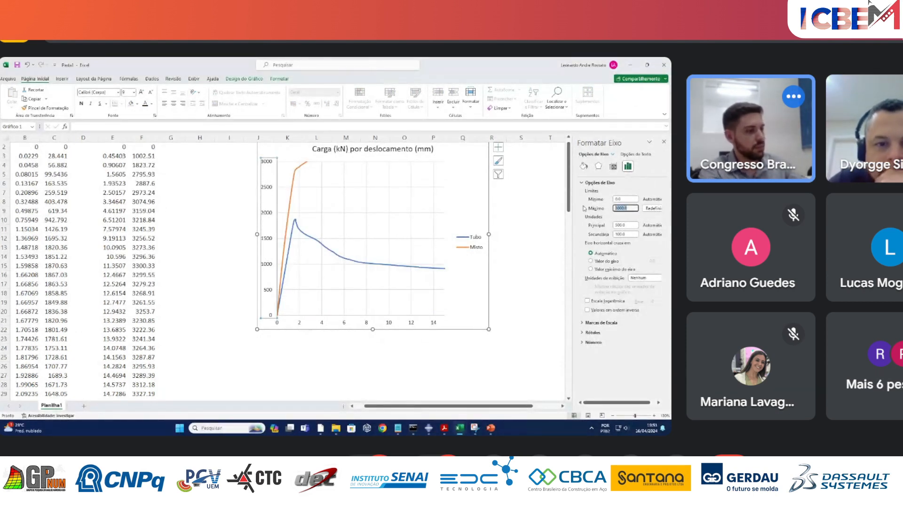
{"action": "type", "text": "4000"}
{"action": "key", "text": "Return"}
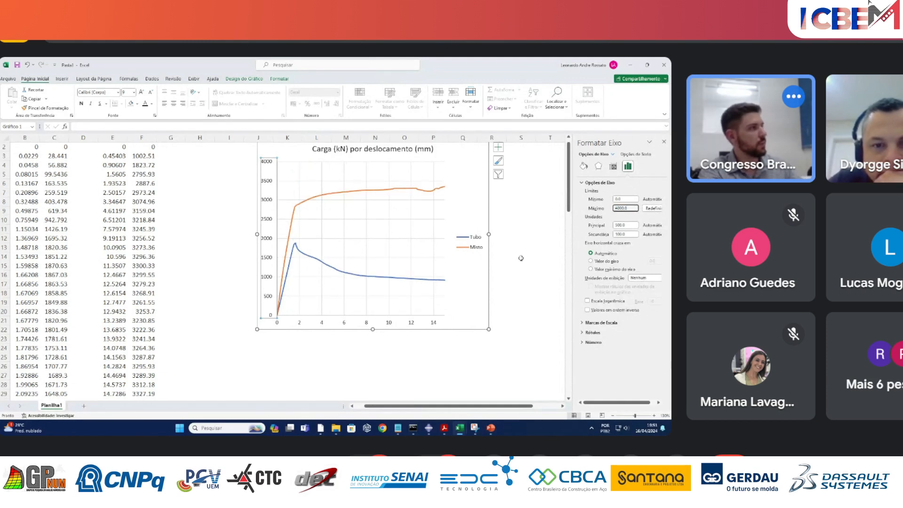
{"action": "left_click", "coordinate": [516, 220]}
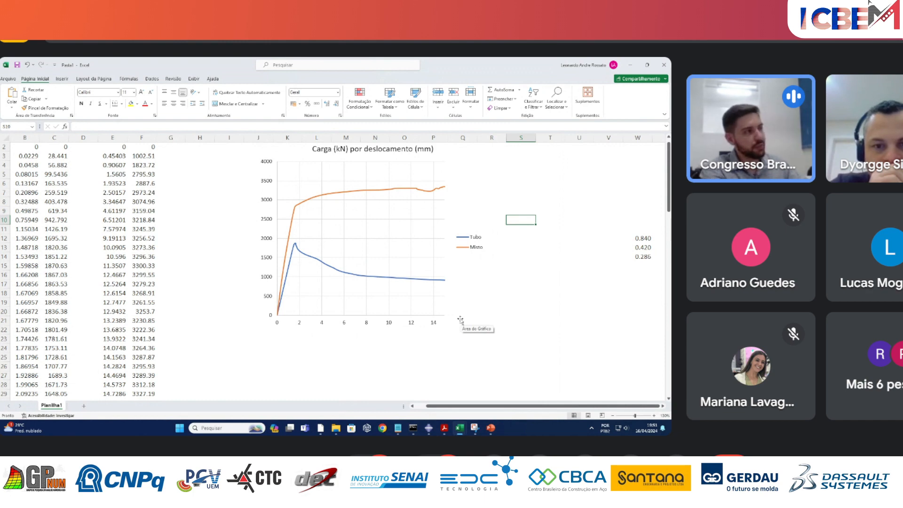
Switch to the L1000 results in Abaqus, close the XY data list and plot the Mises stress contours on the deformed shape.
{"action": "mouse_move", "coordinate": [428, 427]}
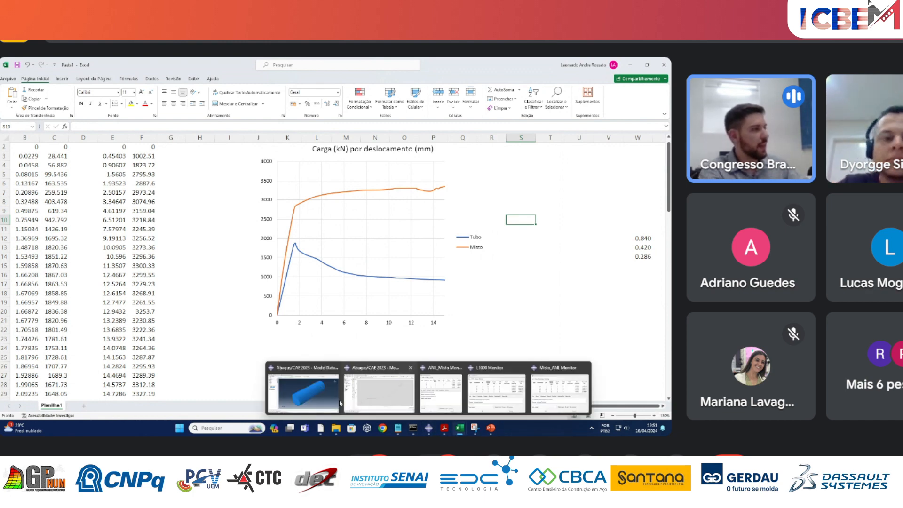
{"action": "left_click", "coordinate": [371, 405]}
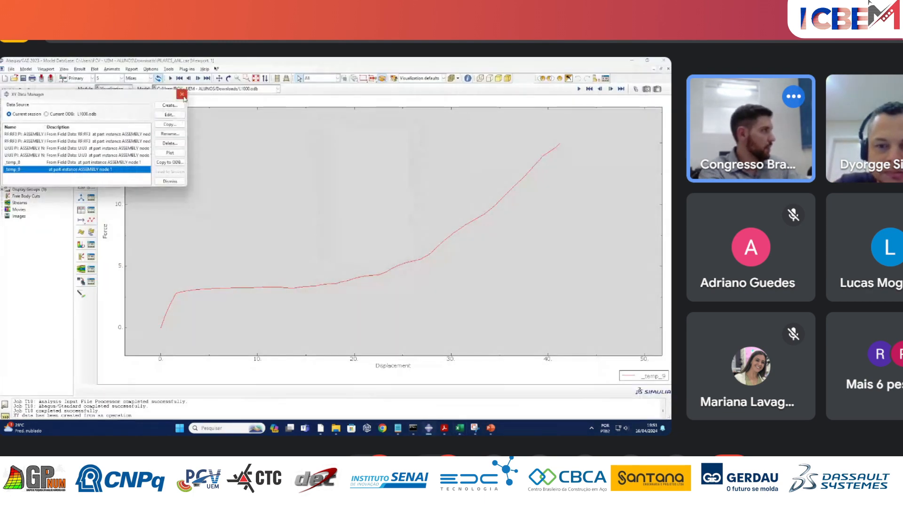
{"action": "left_click", "coordinate": [9, 90]}
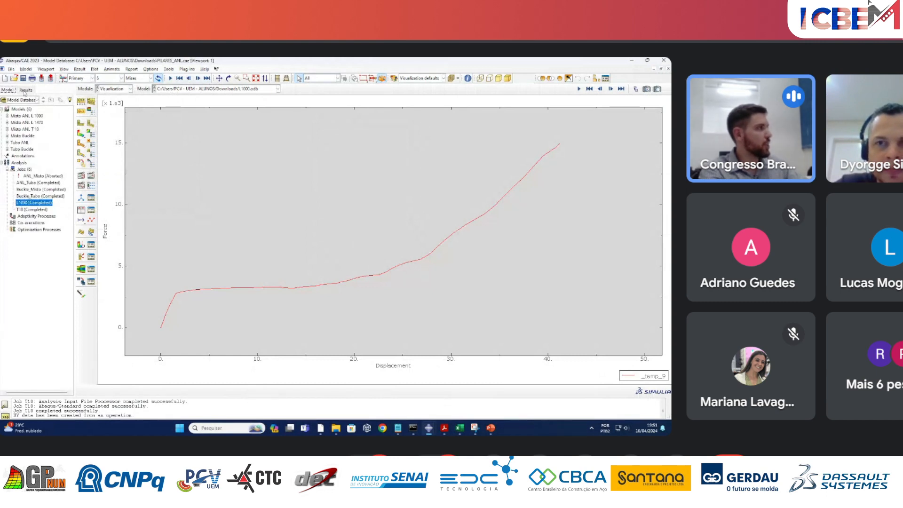
{"action": "left_click", "coordinate": [25, 90]}
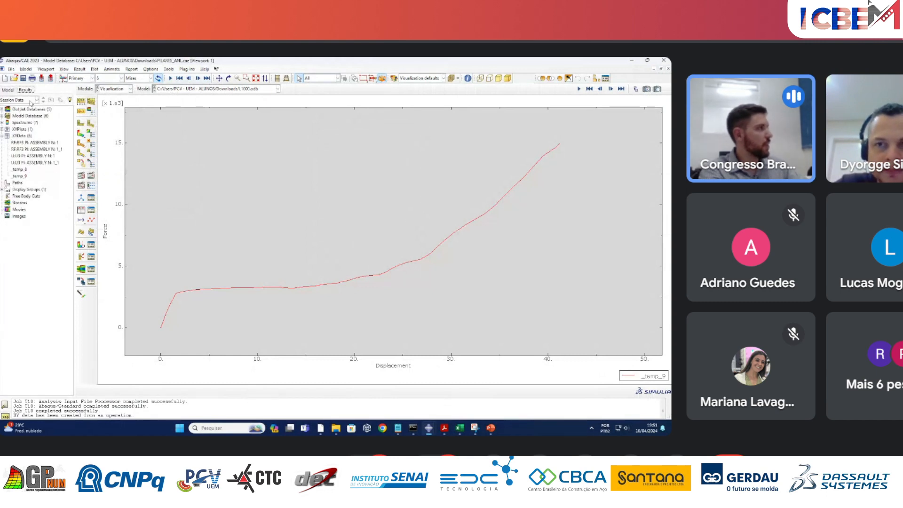
{"action": "left_click", "coordinate": [81, 134]}
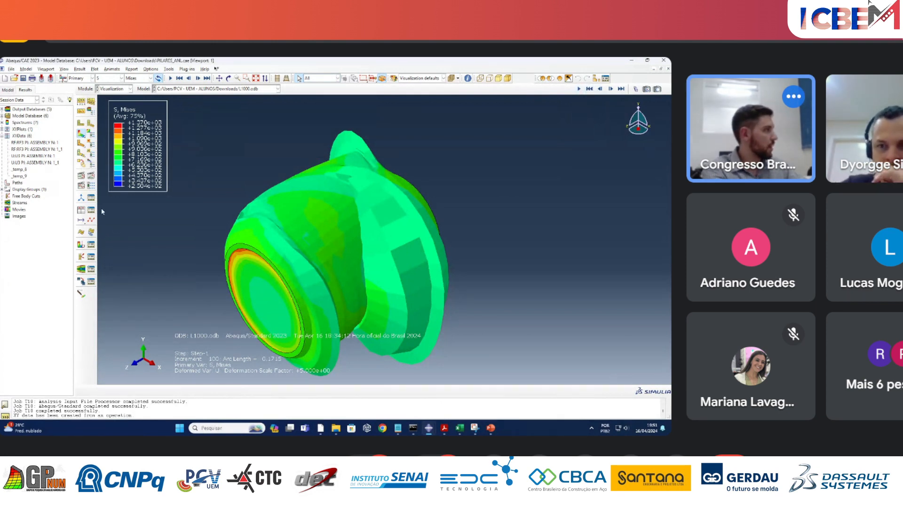
Animate the L1000 column's deformed stress plot by scale factor in loop mode, and stop the playback at a partial deformation.
{"action": "left_click", "coordinate": [82, 179]}
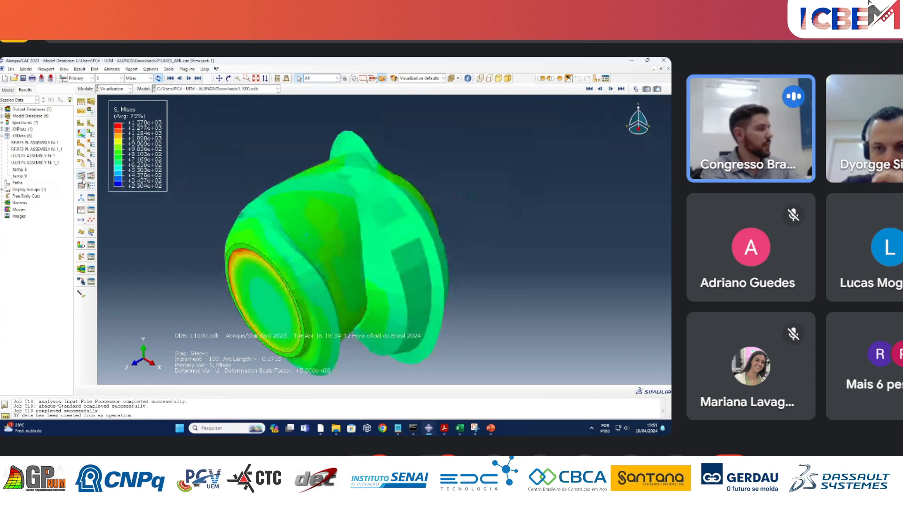
{"action": "left_click", "coordinate": [91, 186]}
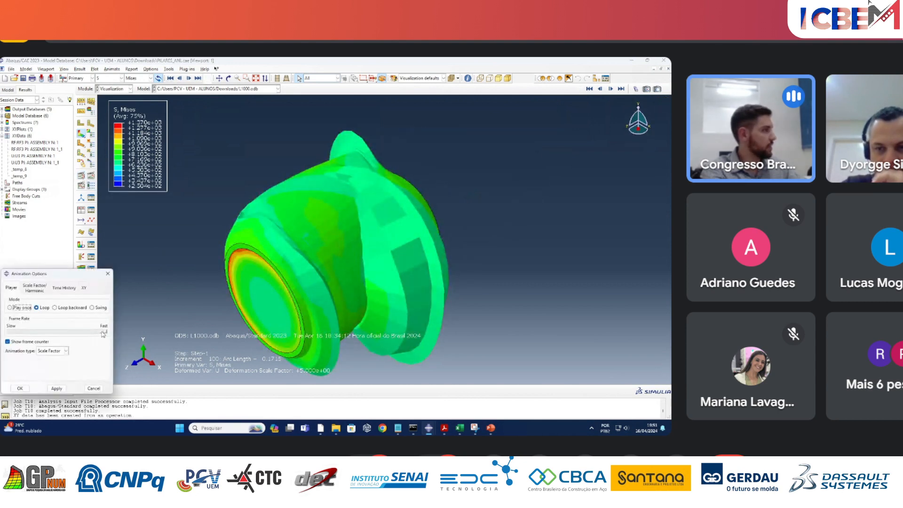
{"action": "left_click", "coordinate": [57, 388]}
{"action": "left_click", "coordinate": [20, 389]}
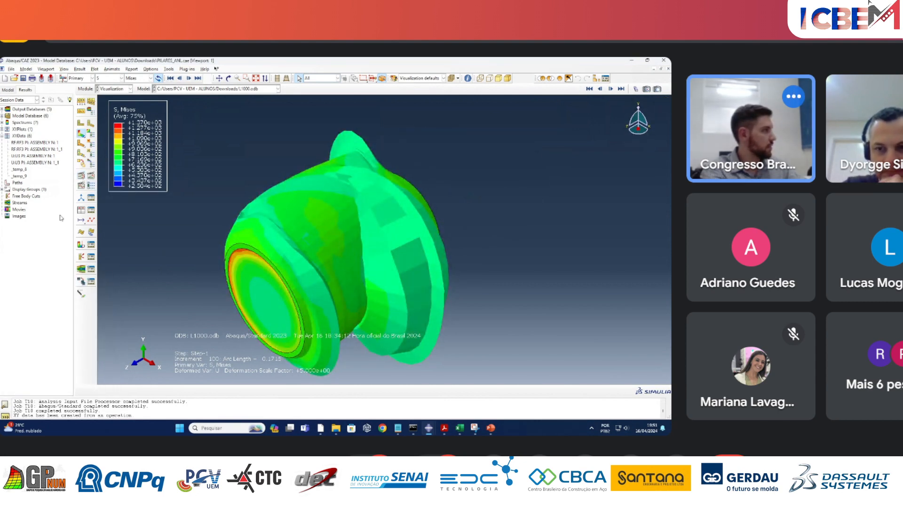
{"action": "left_click", "coordinate": [86, 179]}
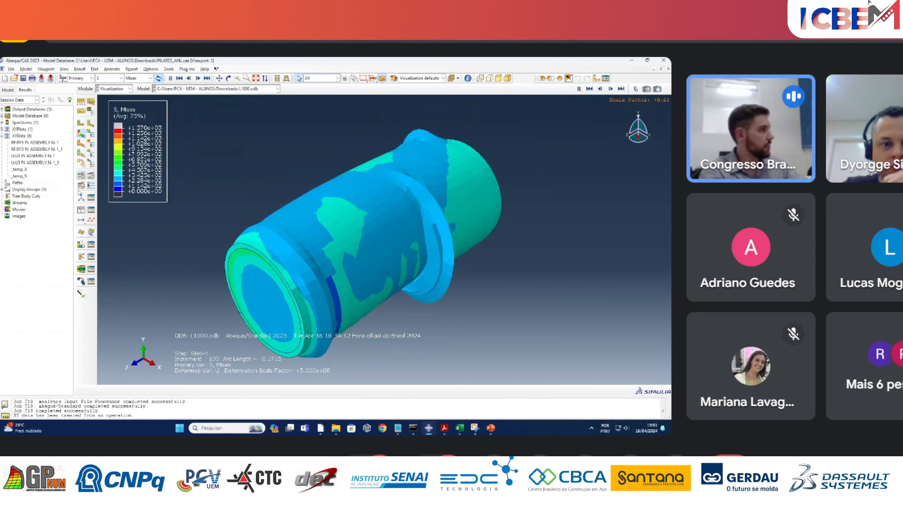
{"action": "left_click", "coordinate": [81, 176]}
{"action": "left_click", "coordinate": [80, 176]}
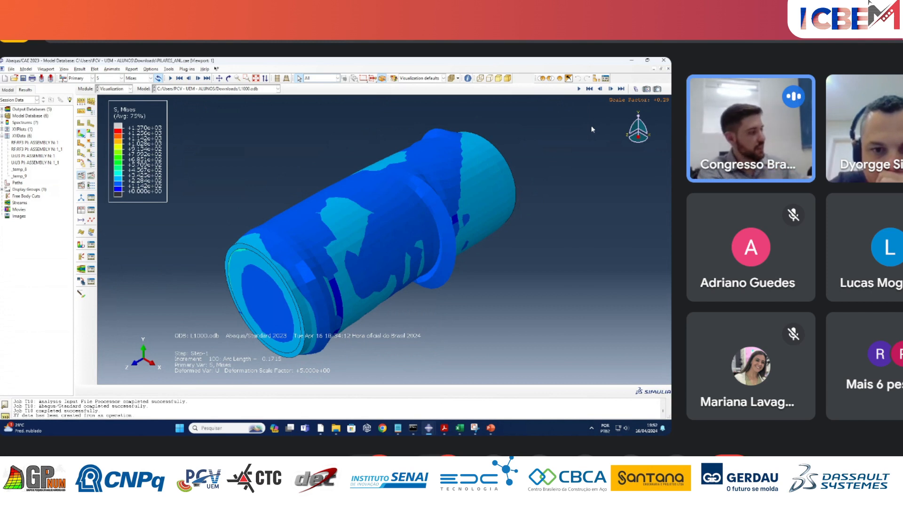
Set the L1000 plot's uniform deformation scale factor to 1 and inspect the deformed column from both ends.
{"action": "left_click", "coordinate": [92, 111]}
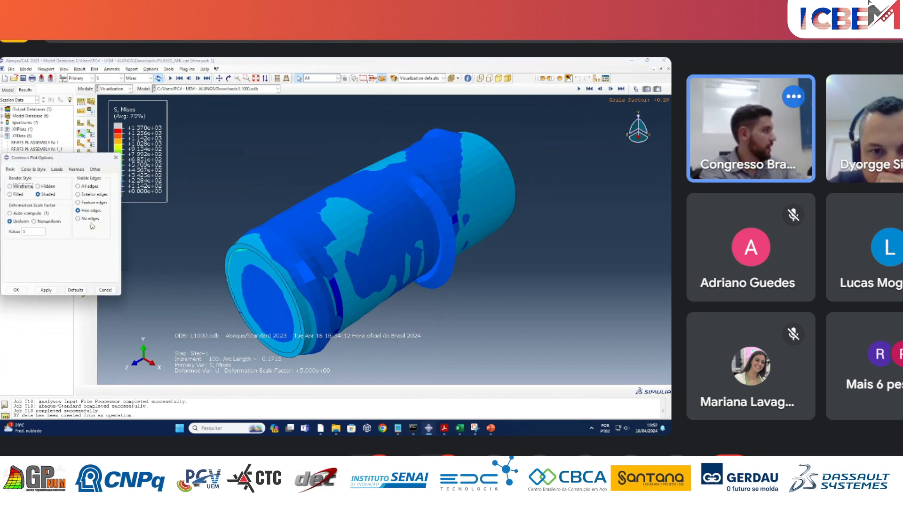
{"action": "left_click", "coordinate": [45, 290]}
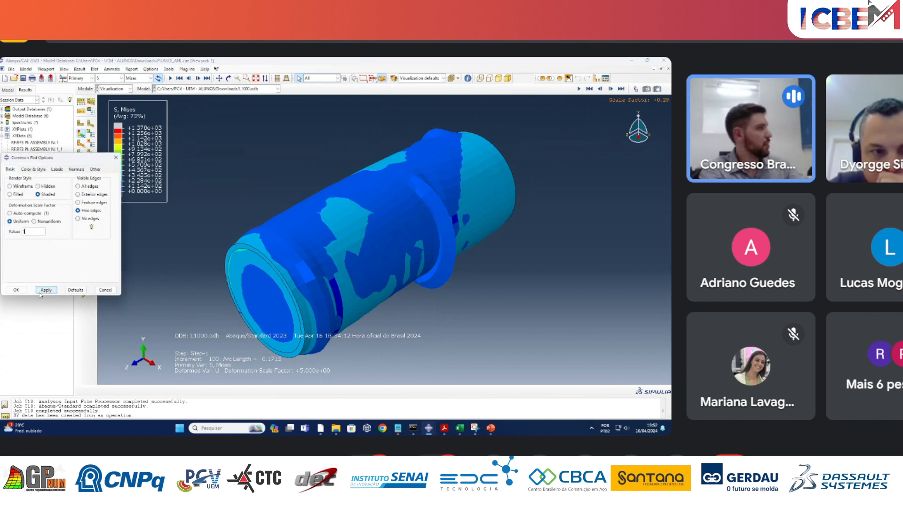
{"action": "left_click", "coordinate": [17, 289]}
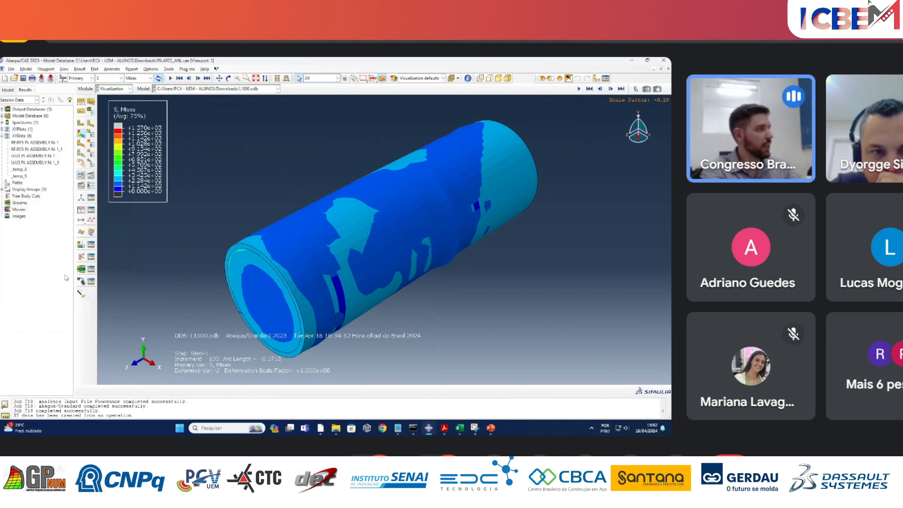
{"action": "left_click_drag", "start_coordinate": [492, 248], "coordinate": [489, 199], "text": "ctrl+alt"}
{"action": "mouse_move", "coordinate": [403, 224]}
{"action": "left_mouse_down"}
{"action": "mouse_move", "coordinate": [451, 205]}
{"action": "mouse_move", "coordinate": [391, 237]}
{"action": "left_mouse_up"}
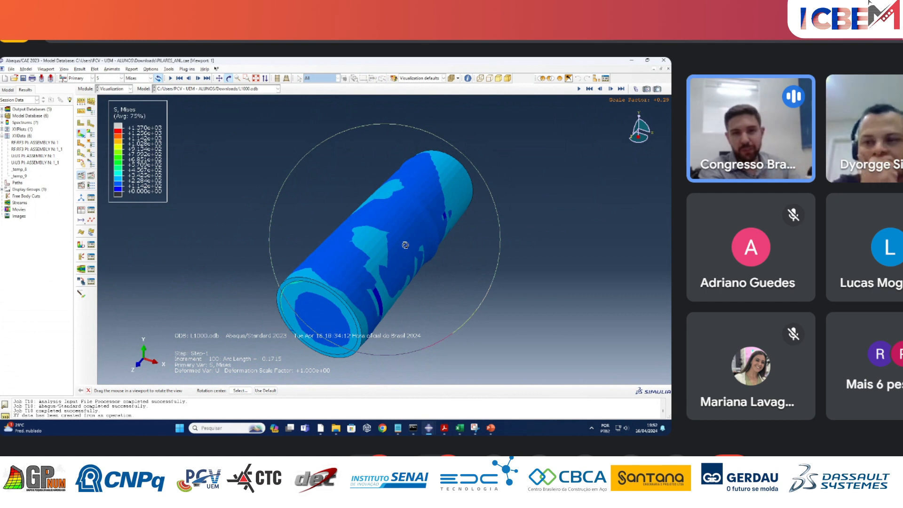
{"action": "left_click_drag", "start_coordinate": [451, 221], "coordinate": [380, 239]}
{"action": "key", "text": "Escape"}
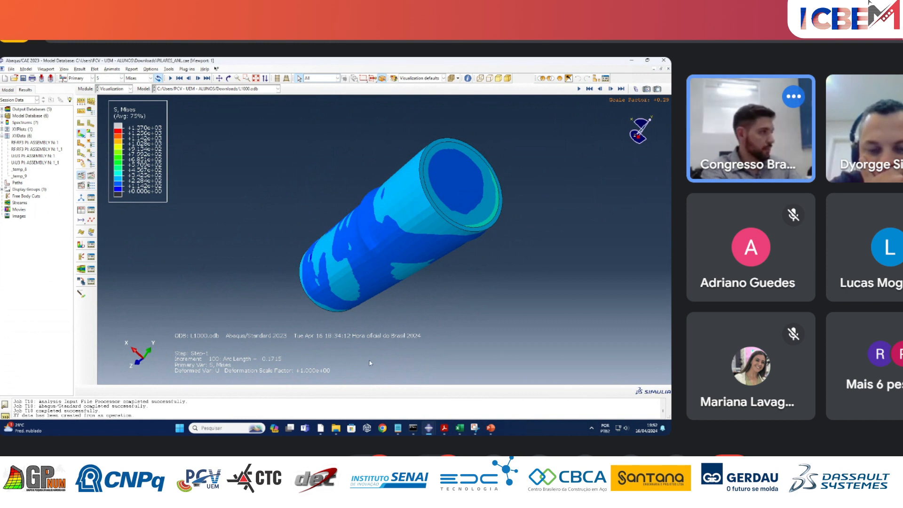
Switch to the Minicurso model in Abaqus and check the Misto_ANL job's progress in its monitor.
{"action": "mouse_move", "coordinate": [428, 430]}
{"action": "left_click", "coordinate": [313, 395]}
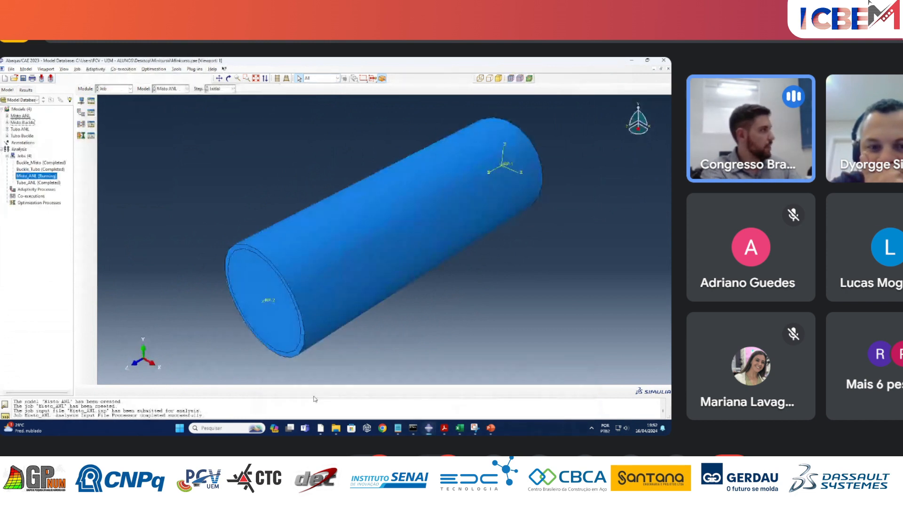
{"action": "right_click", "coordinate": [47, 180]}
{"action": "left_click", "coordinate": [70, 245]}
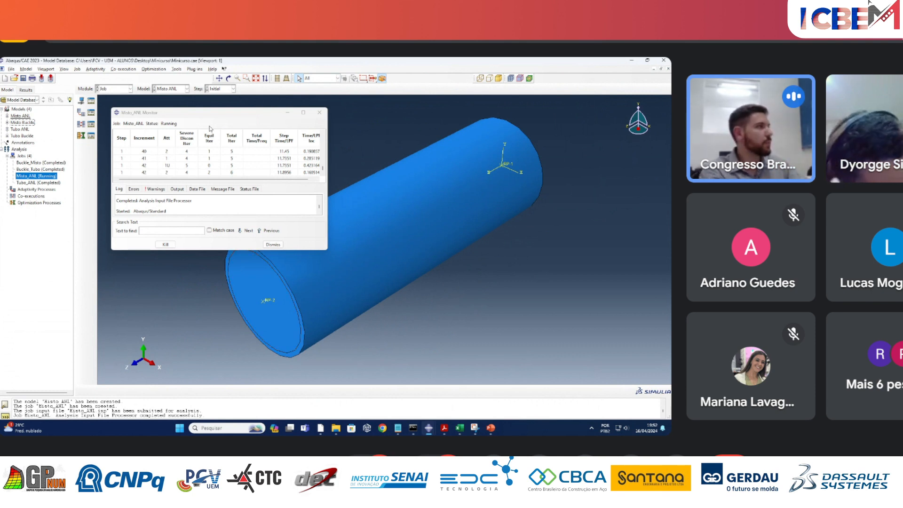
{"action": "left_click", "coordinate": [287, 112]}
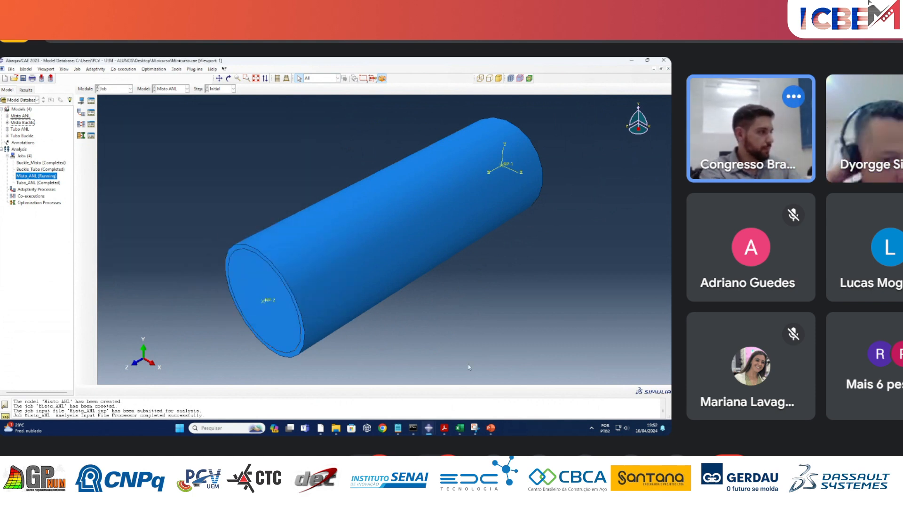
Switch to the course guide PDF and select the geometric imperfections L/500, L/1000 and L/1470 in Exemplo 3's text.
{"action": "mouse_move", "coordinate": [429, 428]}
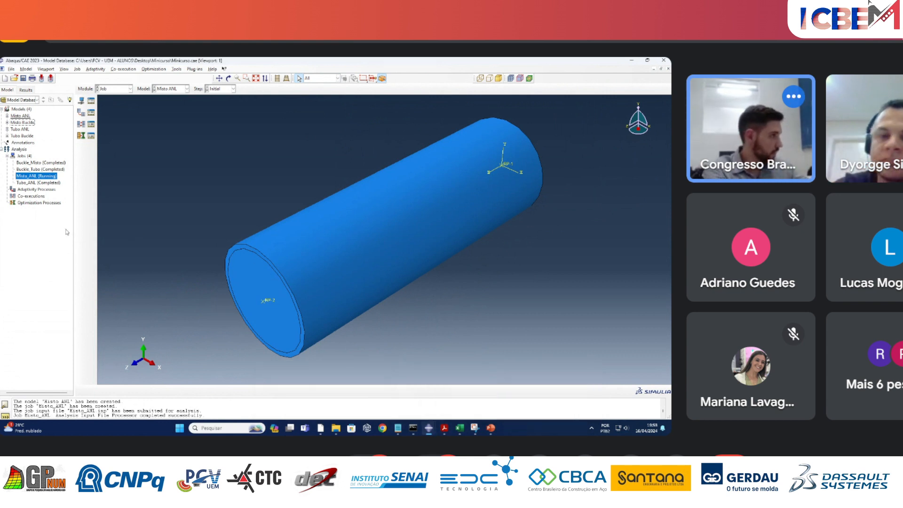
{"action": "left_click", "coordinate": [443, 427]}
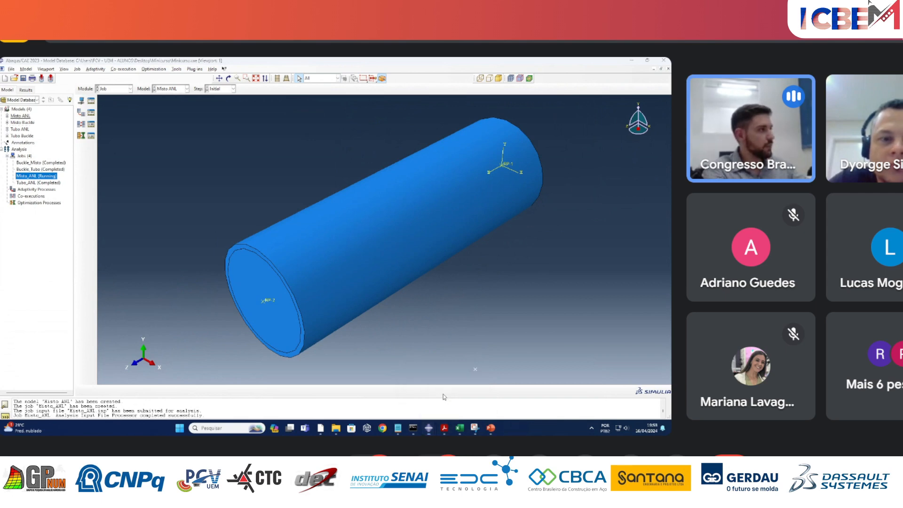
{"action": "scroll", "coordinate": [648, 348], "scroll_direction": "up", "scroll_amount": 5}
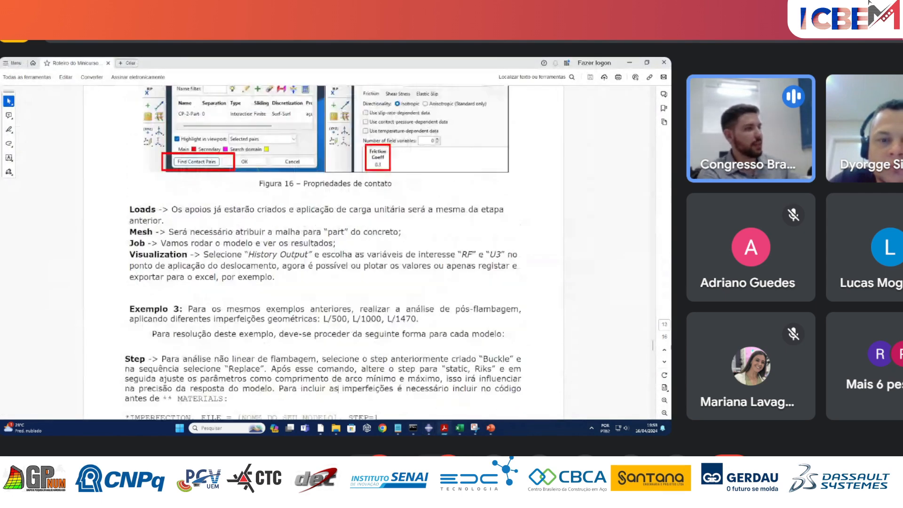
{"action": "mouse_move", "coordinate": [653, 348]}
{"action": "left_mouse_down"}
{"action": "mouse_move", "coordinate": [654, 329]}
{"action": "mouse_move", "coordinate": [655, 363]}
{"action": "left_mouse_up"}
{"action": "scroll", "coordinate": [402, 334], "scroll_direction": "up", "scroll_amount": 8}
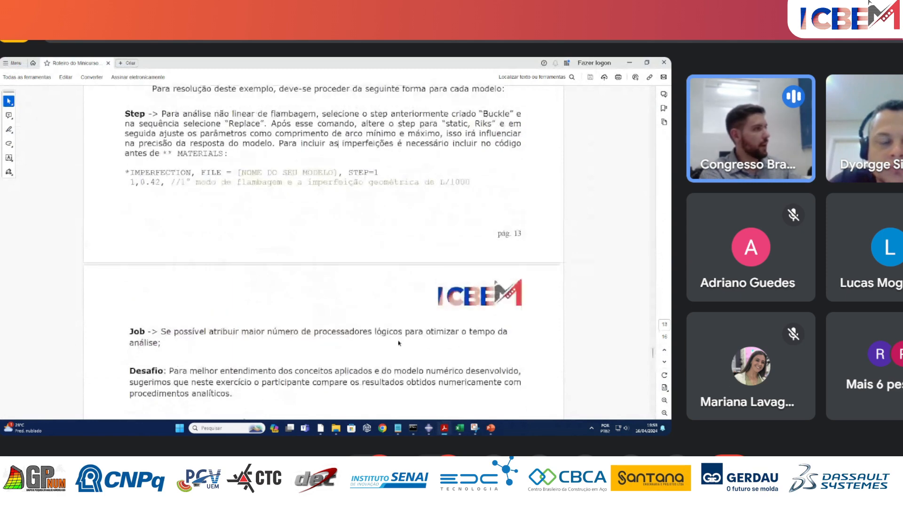
{"action": "scroll", "coordinate": [402, 334], "scroll_direction": "up", "scroll_amount": 1}
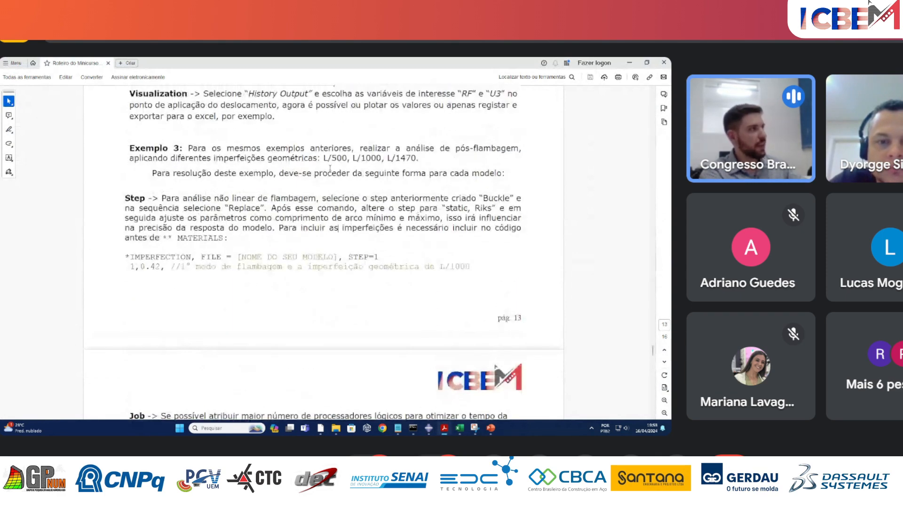
{"action": "left_click_drag", "start_coordinate": [323, 158], "coordinate": [426, 167]}
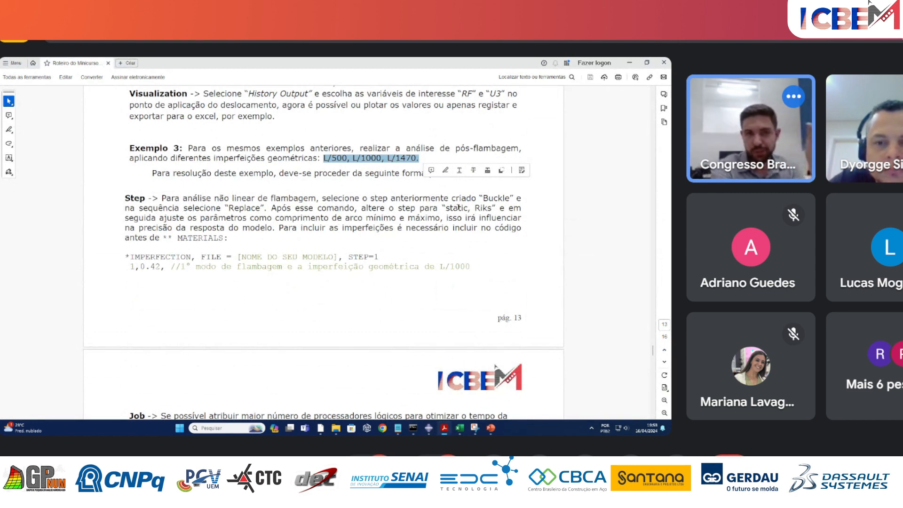
Return to the Excel workbook and enter the length 420 in cell V12, beside the existing imperfection values.
{"action": "mouse_move", "coordinate": [459, 427]}
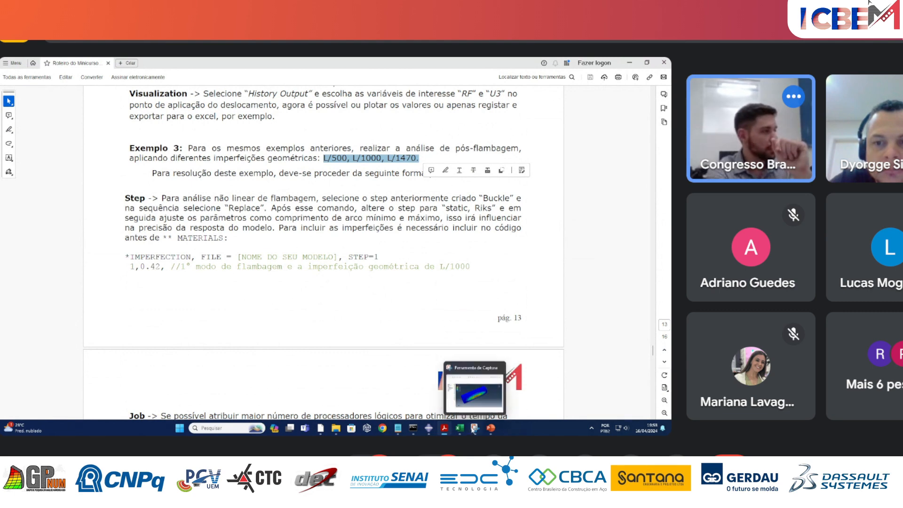
{"action": "left_click", "coordinate": [490, 386]}
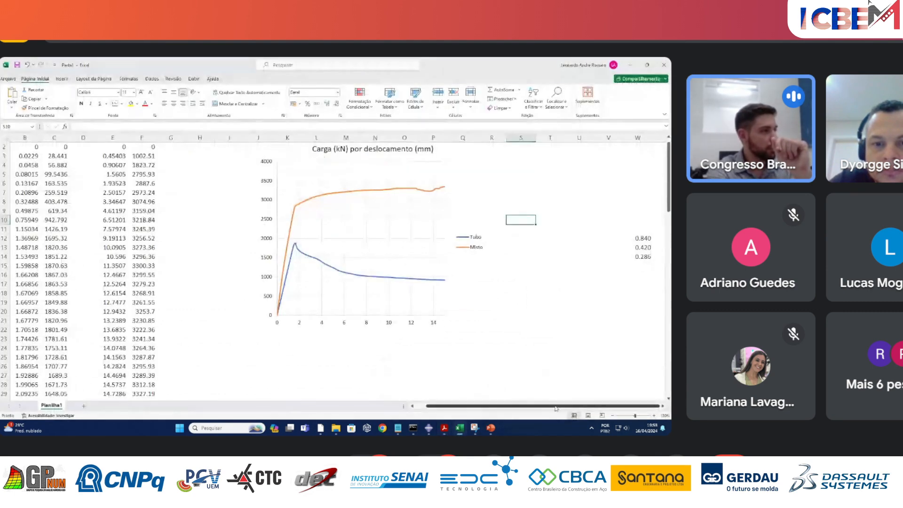
{"action": "left_click", "coordinate": [637, 238]}
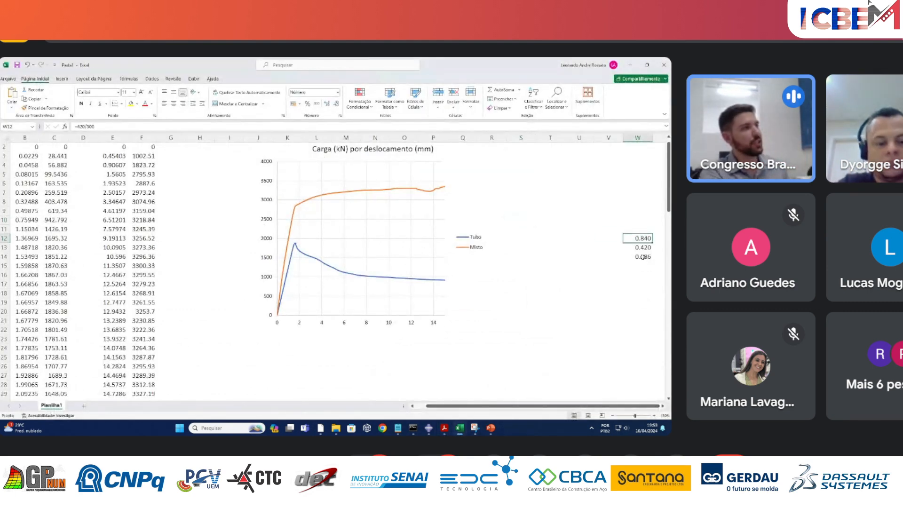
{"action": "scroll", "coordinate": [638, 351], "scroll_direction": "up", "scroll_amount": 4, "text": "ctrl"}
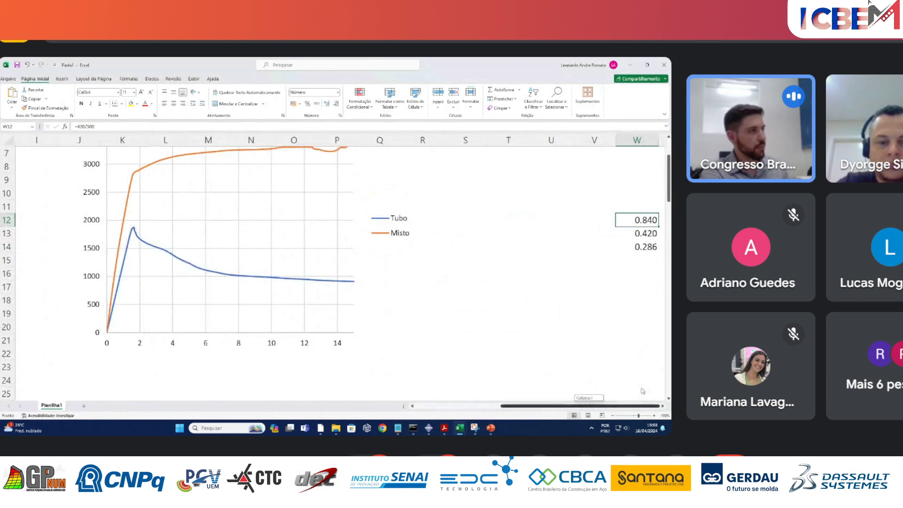
{"action": "left_click", "coordinate": [595, 217]}
{"action": "type", "text": "420"}
{"action": "key", "text": "Return"}
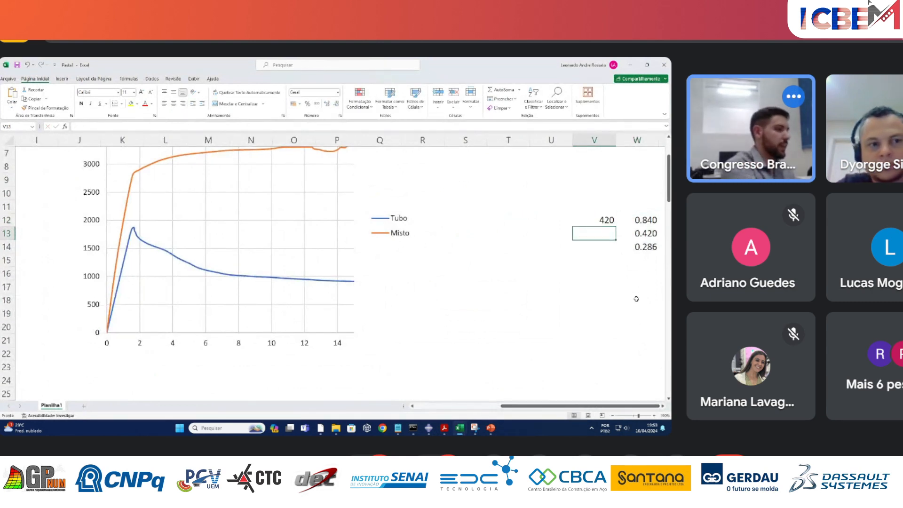
Calculate the L/500 imperfection in cell V13 with the formula =V12/500.
{"action": "type", "text": "="}
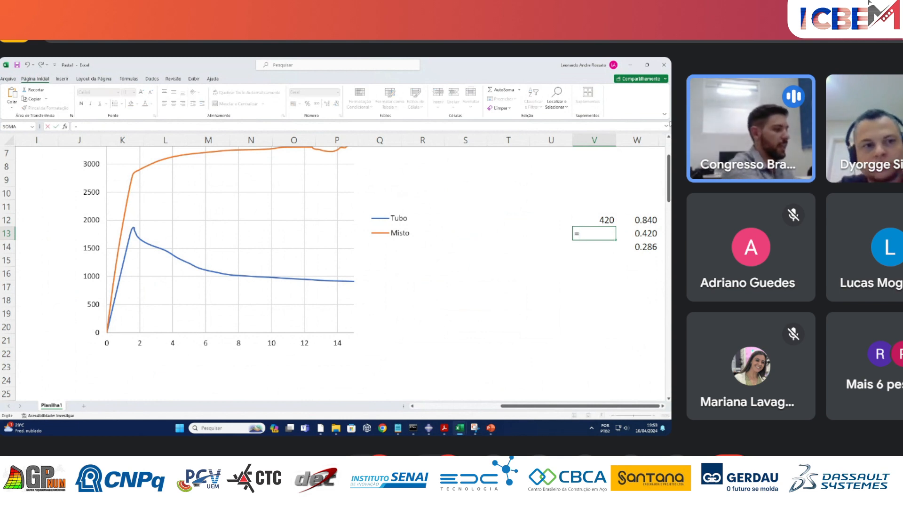
{"action": "type", "text": "/"}
{"action": "key", "text": "BackSpace"}
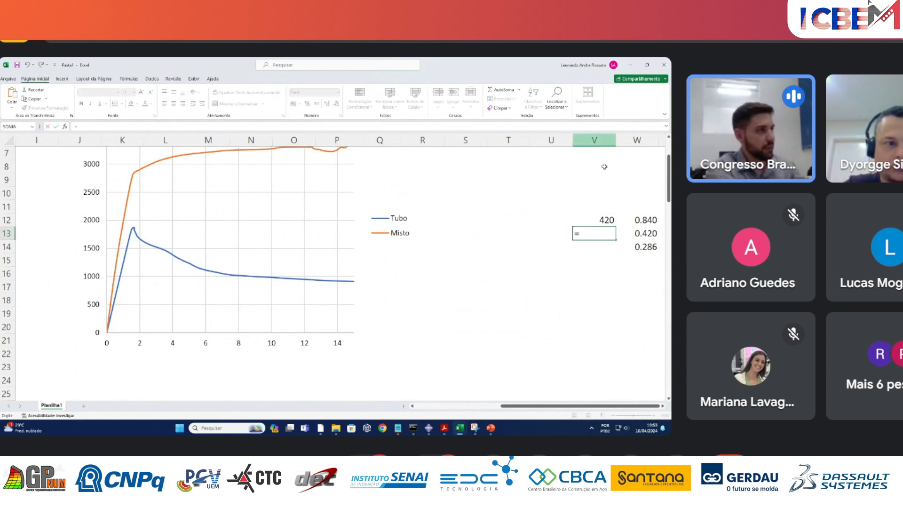
{"action": "left_click", "coordinate": [612, 216]}
{"action": "type", "text": "/500"}
{"action": "key", "text": "Return"}
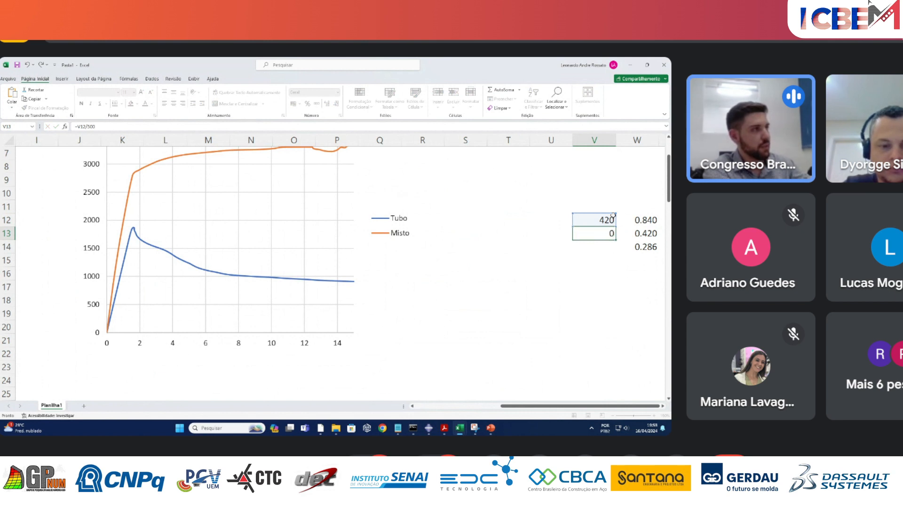
{"action": "left_click", "coordinate": [611, 234]}
Calculate the L/1000 imperfection in cell V14 with the formula =V12/1000.
{"action": "left_click", "coordinate": [605, 248]}
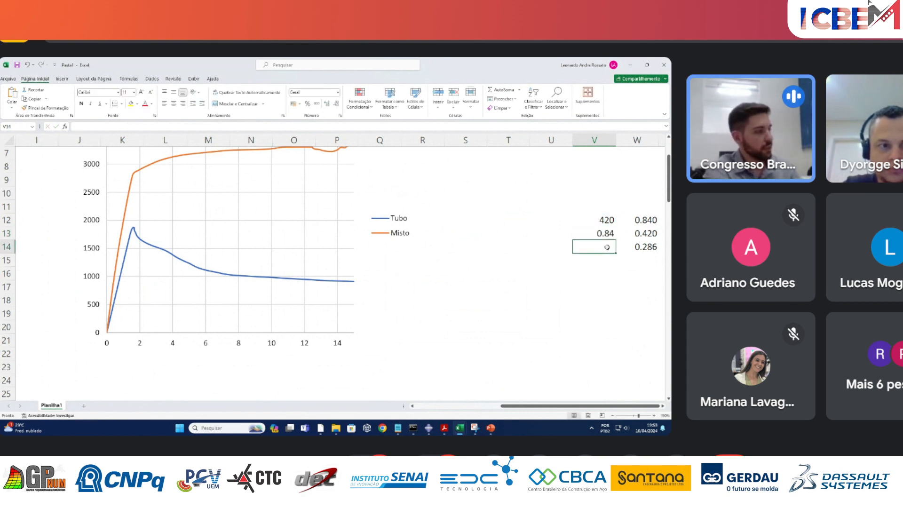
{"action": "type", "text": "="}
{"action": "left_click", "coordinate": [607, 220]}
{"action": "type", "text": "/1000"}
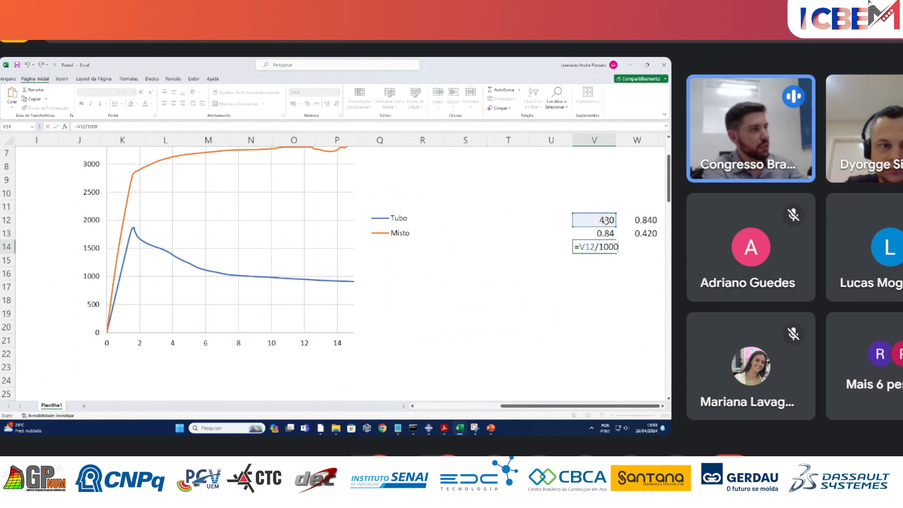
{"action": "key", "text": "Return"}
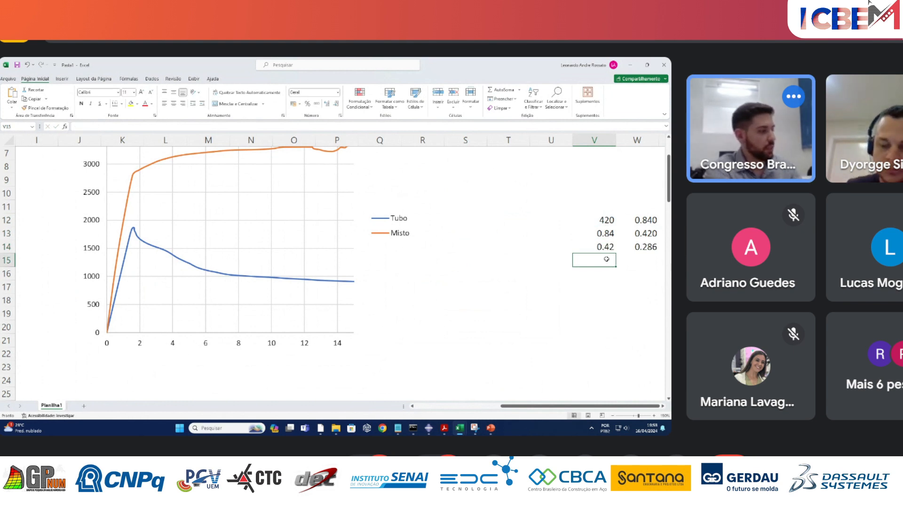
Calculate the L/1470 imperfection in cell V15 with the formula =V12/1470.
{"action": "type", "text": "="}
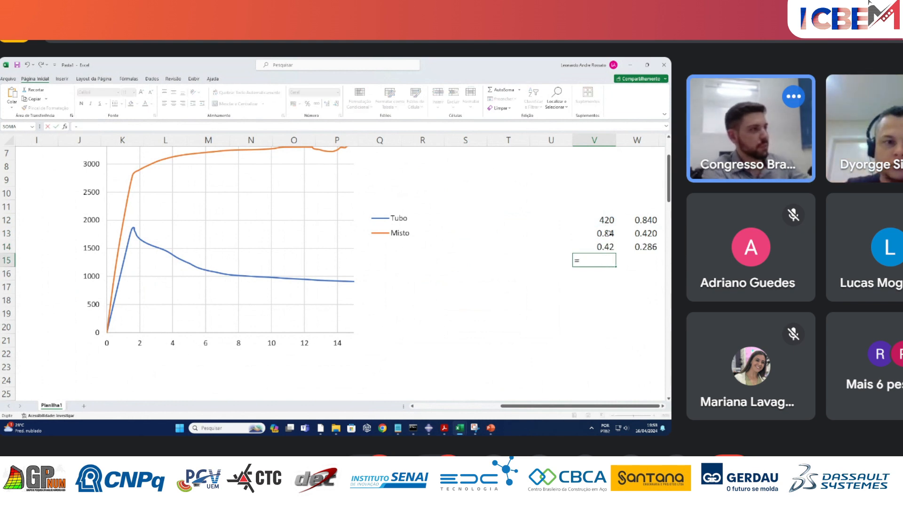
{"action": "left_click", "coordinate": [606, 220]}
{"action": "type", "text": "/"}
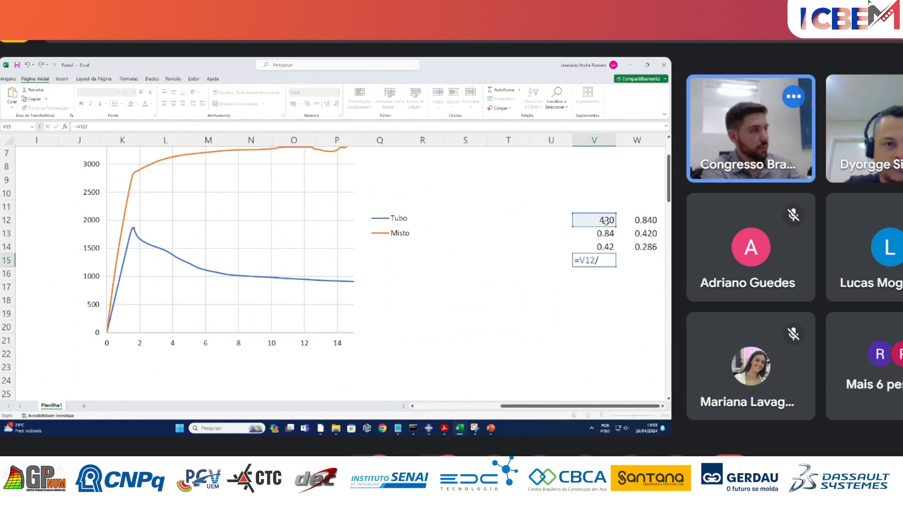
{"action": "type", "text": "147"}
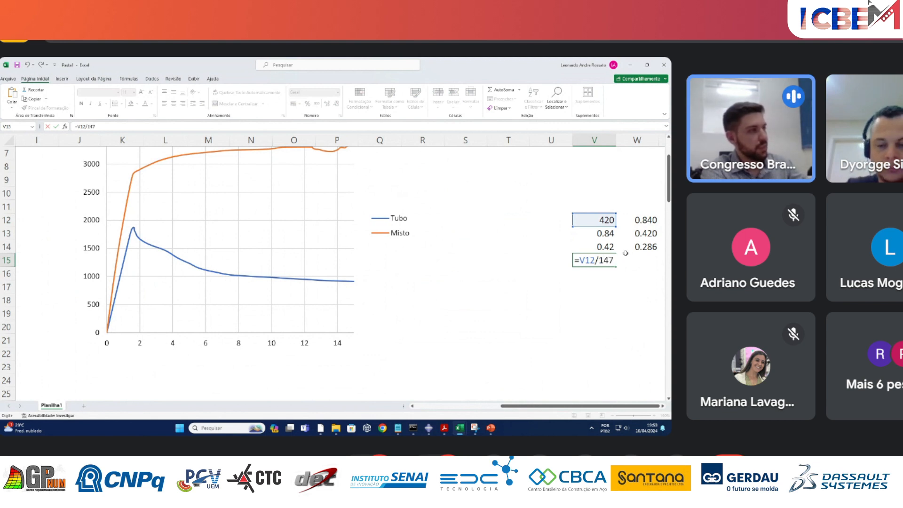
{"action": "type", "text": "0"}
{"action": "key", "text": "Return"}
Format the calculated imperfections in cells V13 to V15 with three decimal places, and select cells V12 to V15.
{"action": "left_click", "coordinate": [607, 262]}
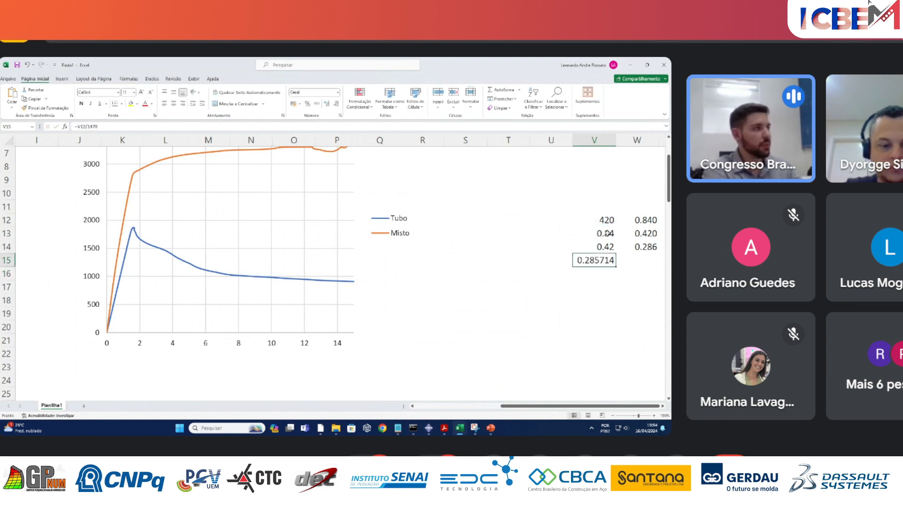
{"action": "left_click_drag", "start_coordinate": [607, 234], "coordinate": [606, 261]}
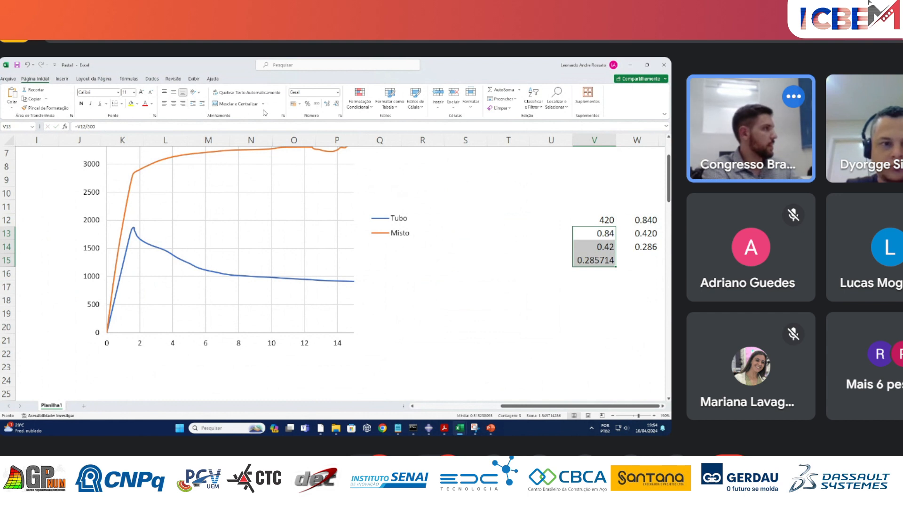
{"action": "left_click", "coordinate": [328, 104]}
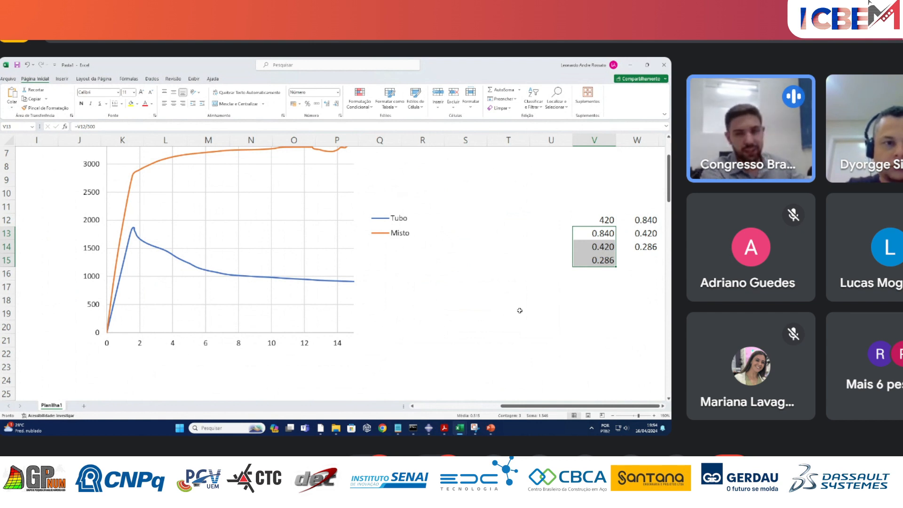
{"action": "left_click", "coordinate": [594, 301]}
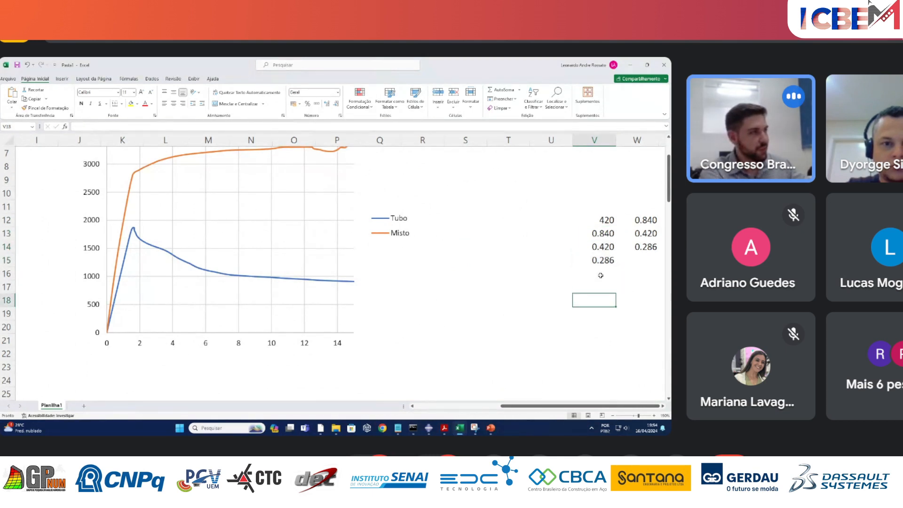
{"action": "left_click_drag", "start_coordinate": [602, 222], "coordinate": [604, 262]}
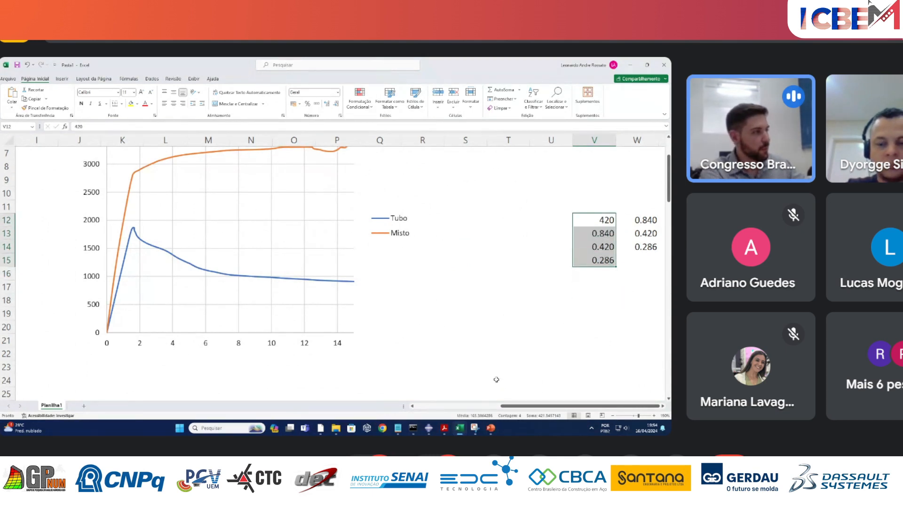
Switch to Abaqus/CAE and copy the model Misto ANL under the name Misto ANL-L500.
{"action": "mouse_move", "coordinate": [429, 428]}
{"action": "left_click", "coordinate": [321, 390]}
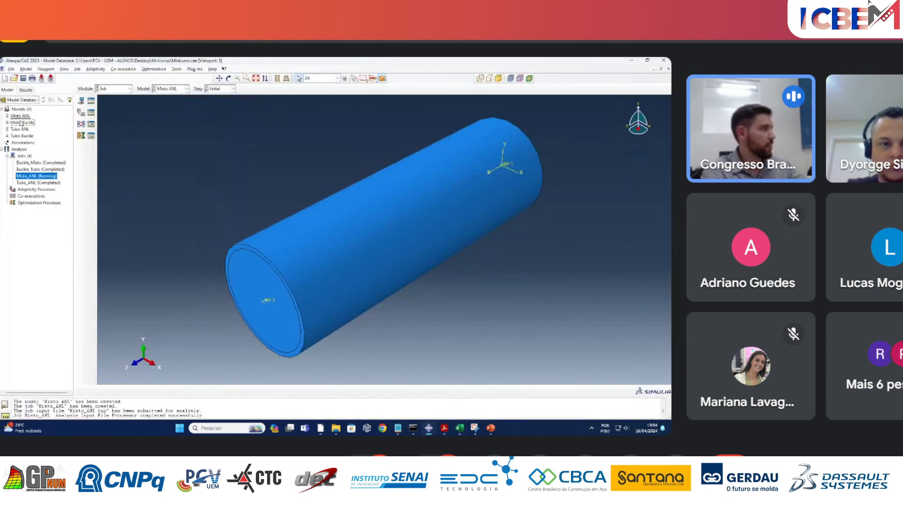
{"action": "right_click", "coordinate": [22, 116]}
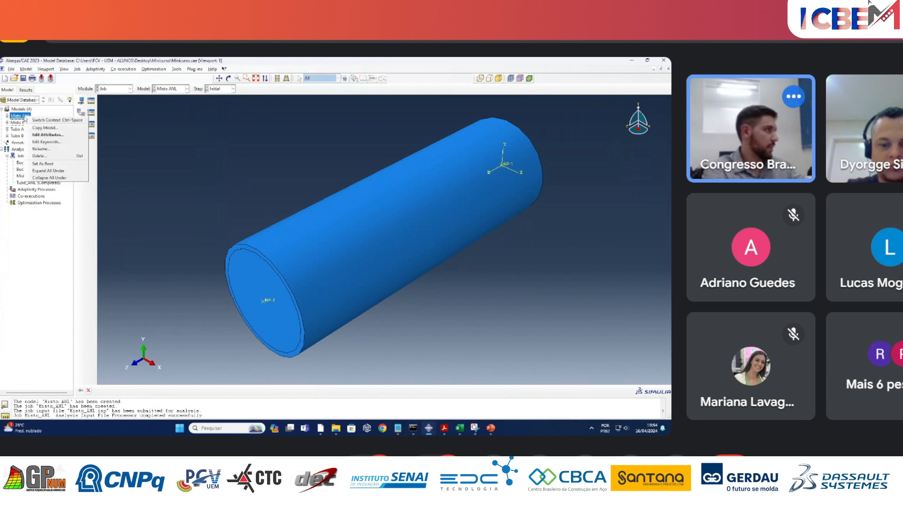
{"action": "left_click", "coordinate": [43, 128]}
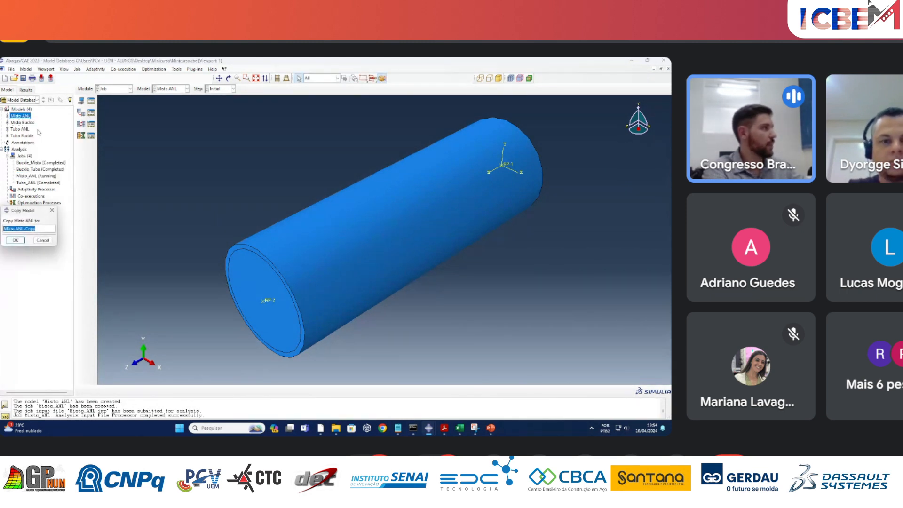
{"action": "left_click_drag", "start_coordinate": [373, 158], "coordinate": [363, 159]}
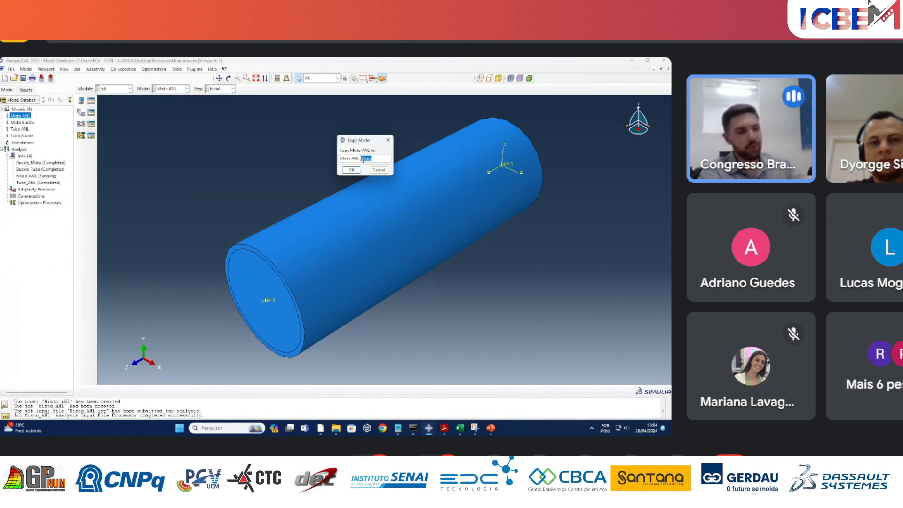
{"action": "type", "text": "1500"}
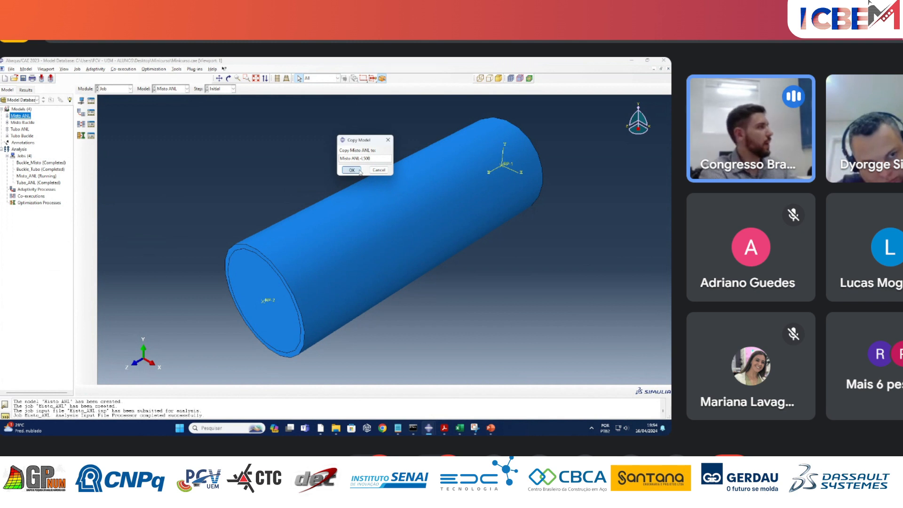
{"action": "left_click", "coordinate": [354, 170]}
Edit the keywords of the model Misto ANL-L500, setting the amplitude of the Buckle_Misto imperfection to 0.84.
{"action": "right_click", "coordinate": [37, 123]}
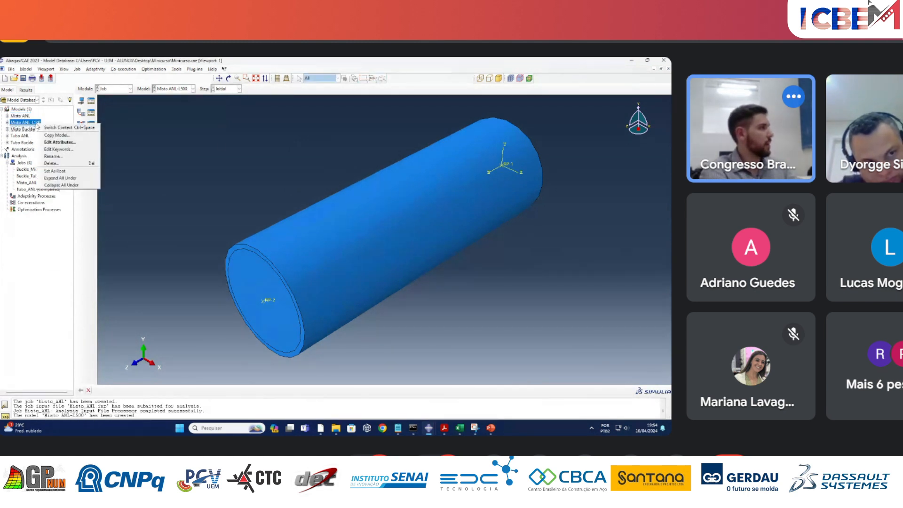
{"action": "left_click", "coordinate": [68, 150]}
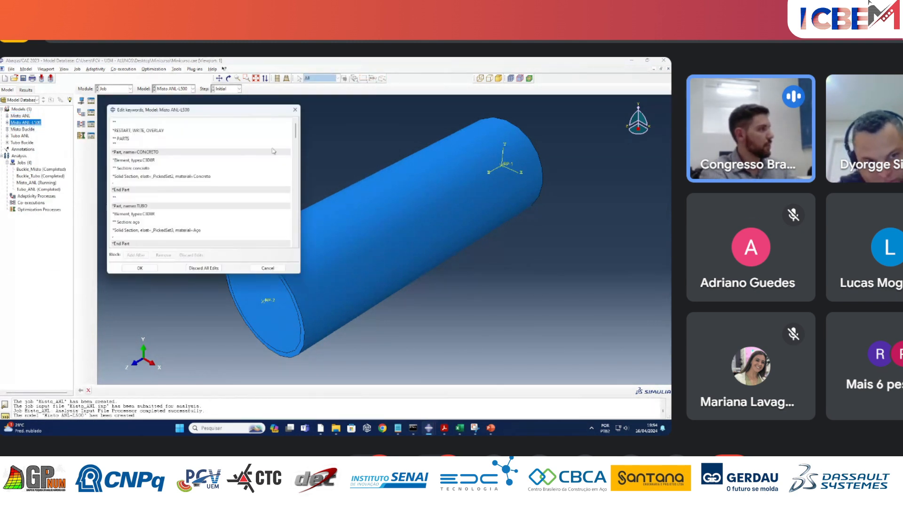
{"action": "left_click_drag", "start_coordinate": [296, 134], "coordinate": [311, 172]}
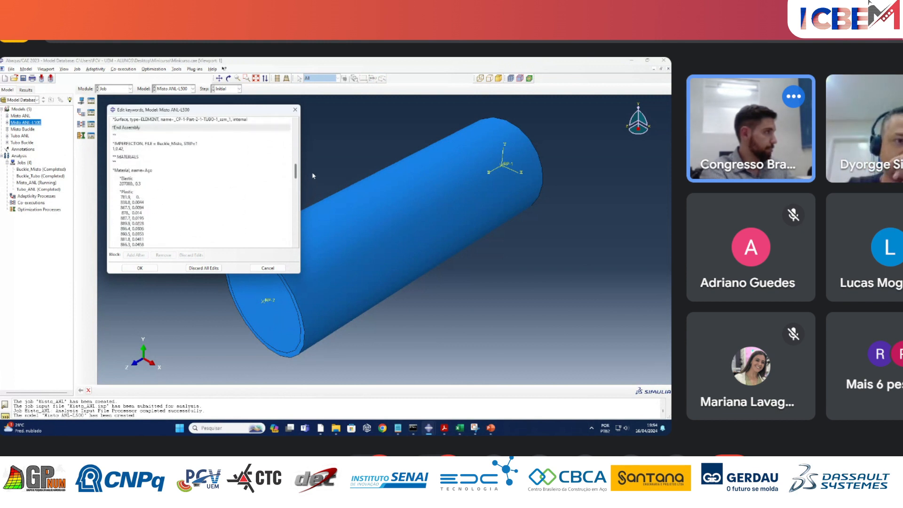
{"action": "left_click_drag", "start_coordinate": [125, 150], "coordinate": [118, 149]}
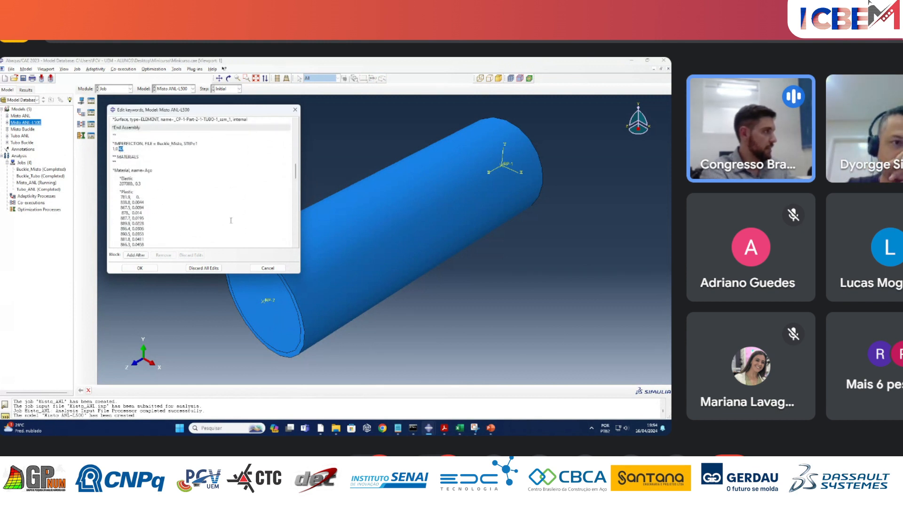
{"action": "mouse_move", "coordinate": [459, 428]}
{"action": "left_click", "coordinate": [489, 398]}
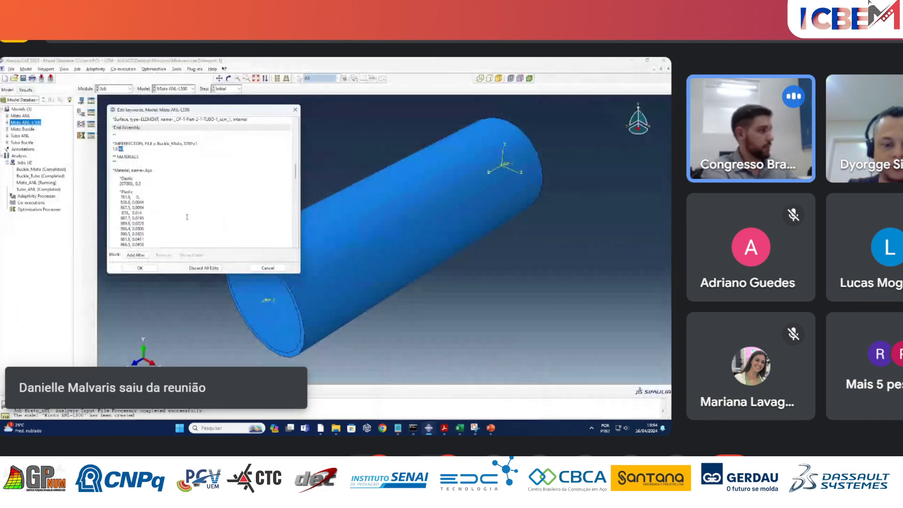
{"action": "type", "text": "84"}
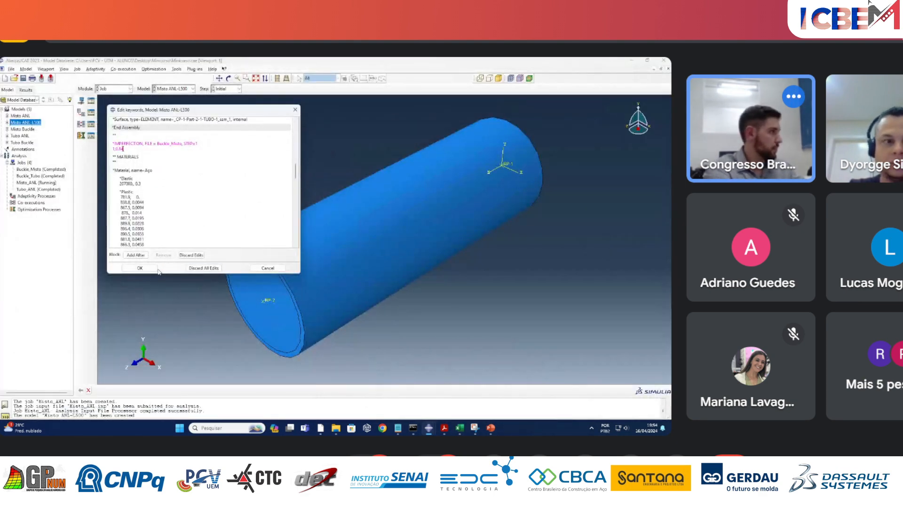
{"action": "left_click", "coordinate": [148, 268]}
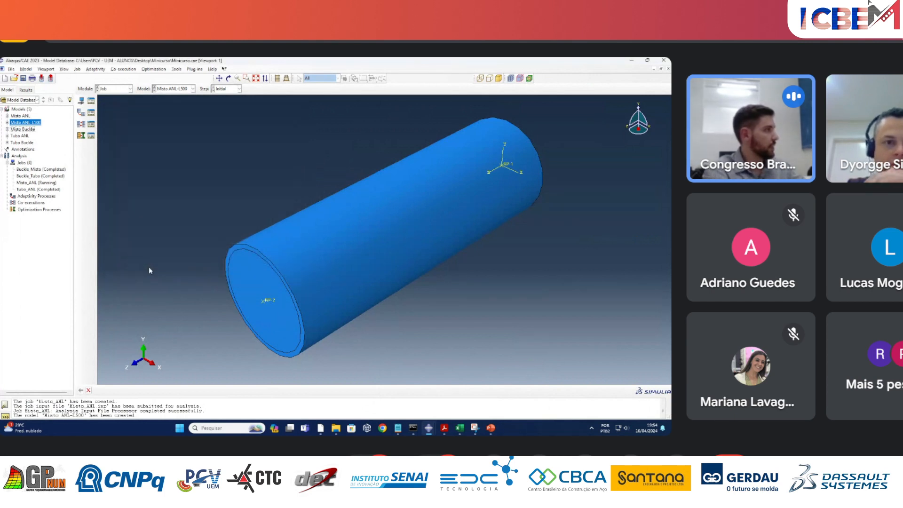
Create a job named Misto_ANL_L500 from the model Misto ANL-L500.
{"action": "right_click", "coordinate": [25, 163]}
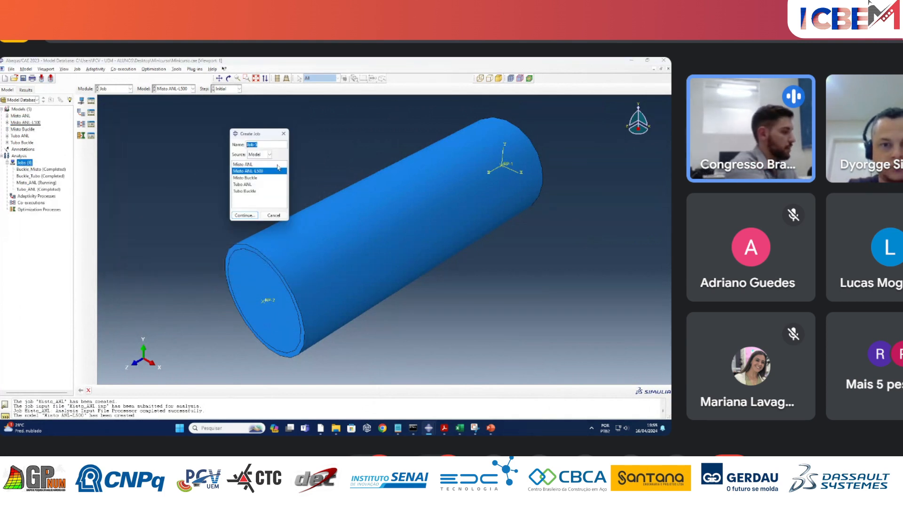
{"action": "key", "text": "BackSpace"}
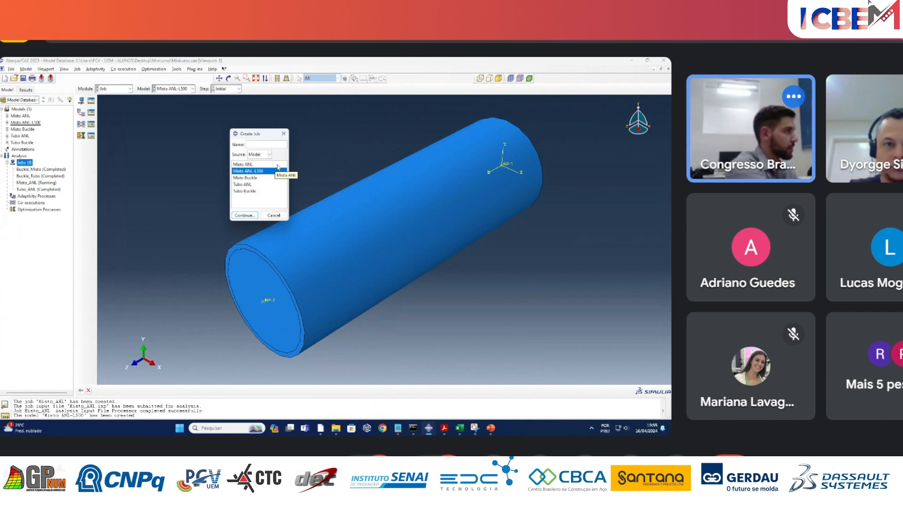
{"action": "type", "text": "m"}
{"action": "key", "text": "BackSpace"}
{"action": "type", "text": "M"}
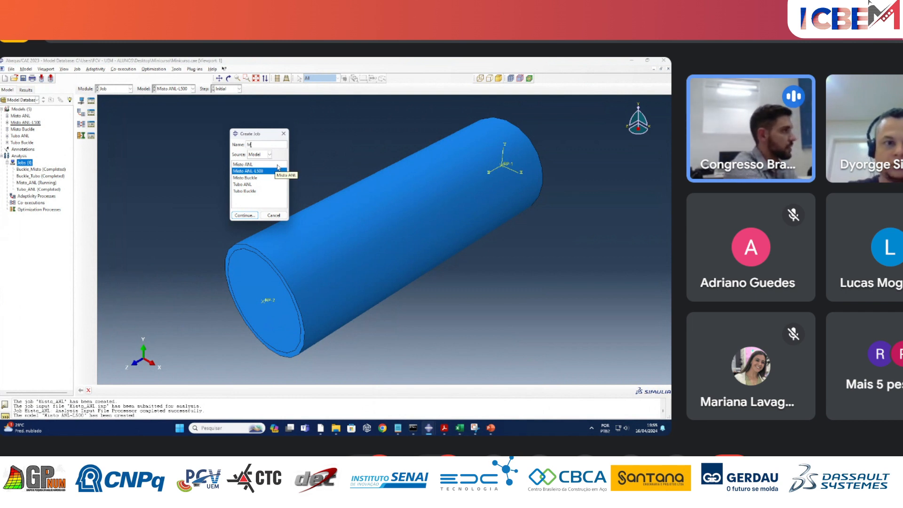
{"action": "type", "text": "isto"}
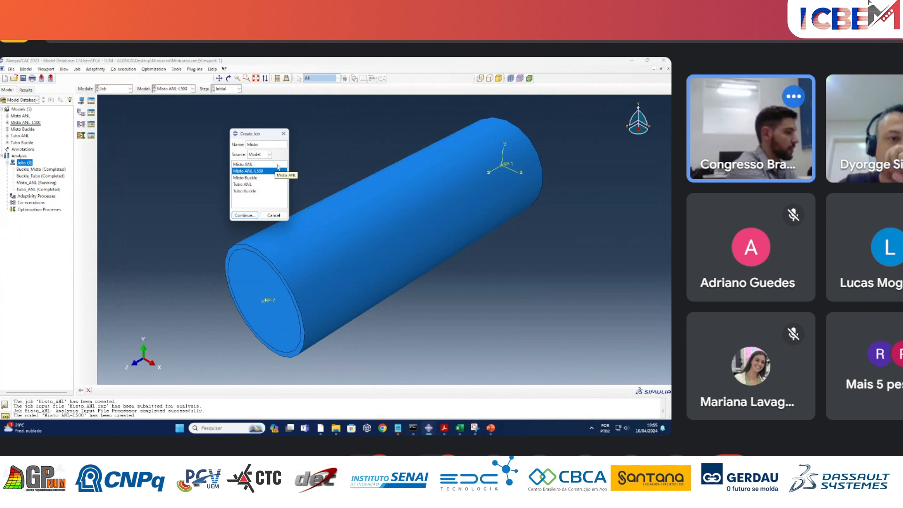
{"action": "type", "text": "_ANL_"}
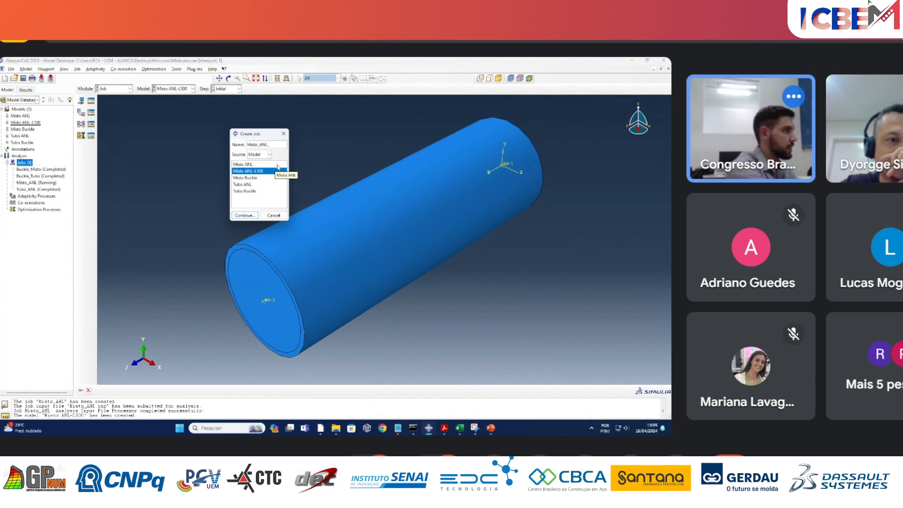
{"action": "type", "text": "L"}
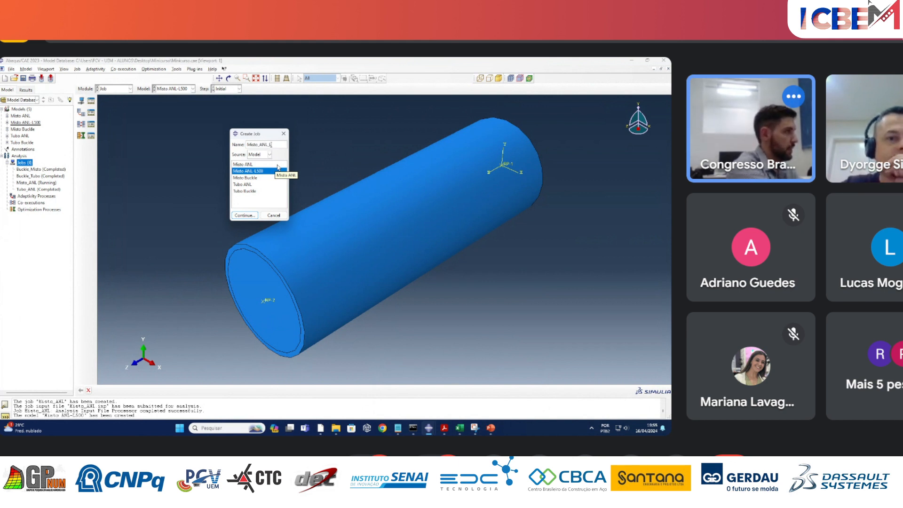
{"action": "type", "text": "500"}
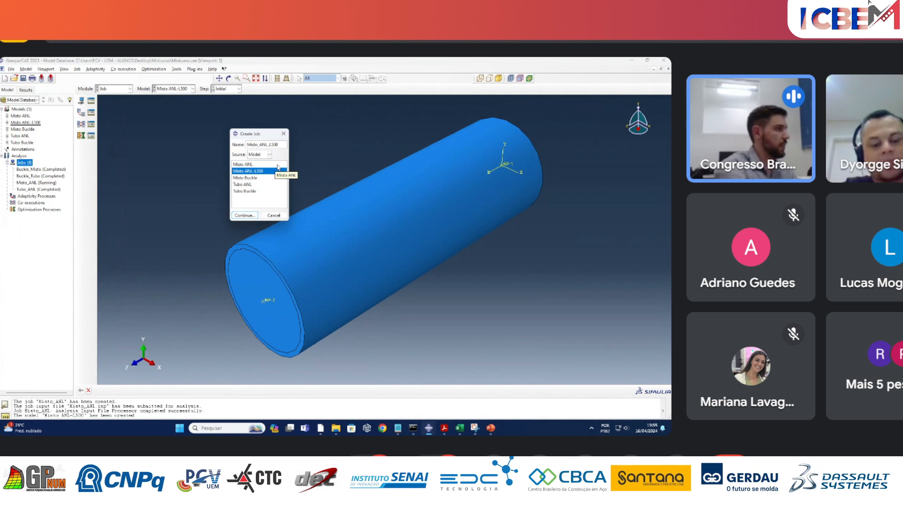
{"action": "left_click", "coordinate": [244, 215]}
Enable multiple processors in the parallelization settings of the new L500 job and confirm the job.
{"action": "left_click", "coordinate": [213, 160]}
{"action": "left_click", "coordinate": [154, 170]}
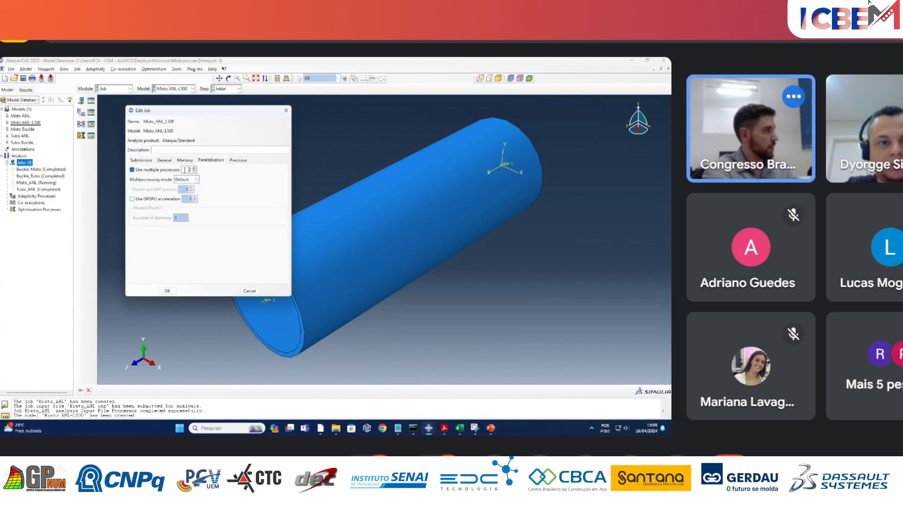
{"action": "left_click", "coordinate": [167, 291]}
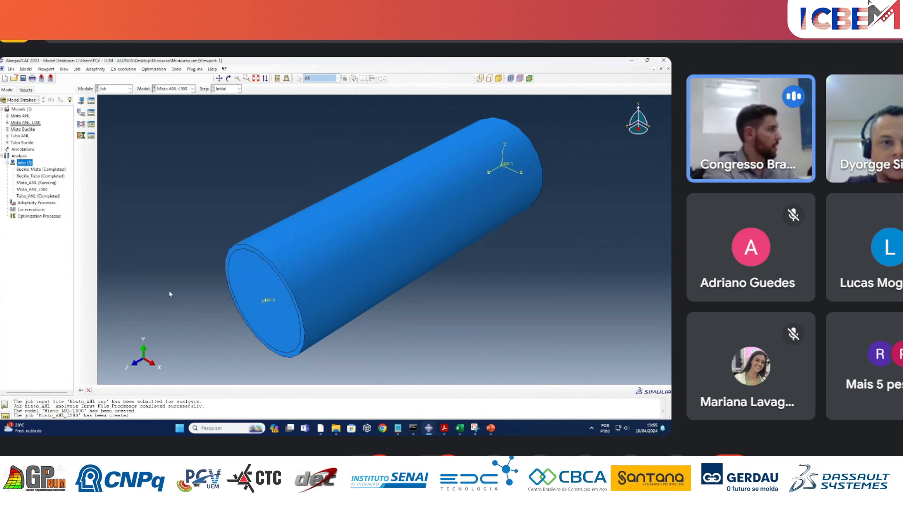
Run a data check on the job Misto_ANL_L500 and widen the model tree to show its full status.
{"action": "right_click", "coordinate": [46, 191]}
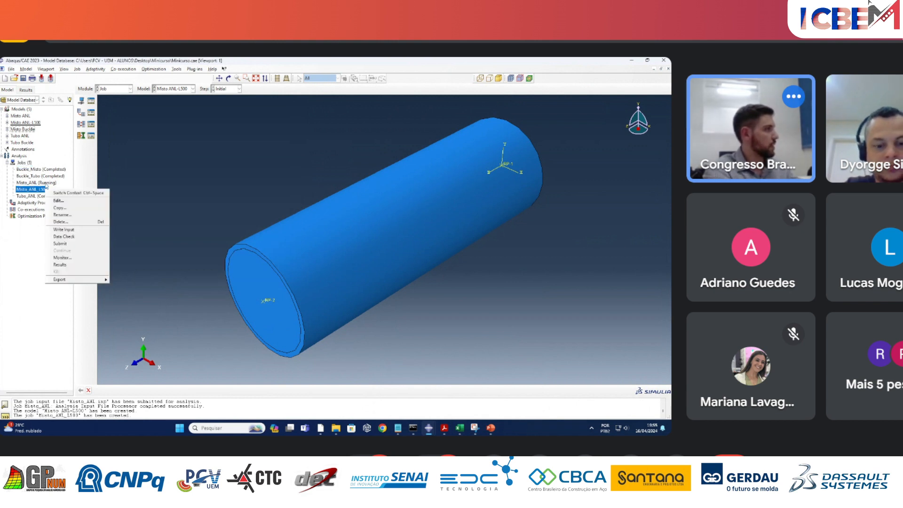
{"action": "right_click", "coordinate": [45, 183]}
{"action": "right_click", "coordinate": [36, 190]}
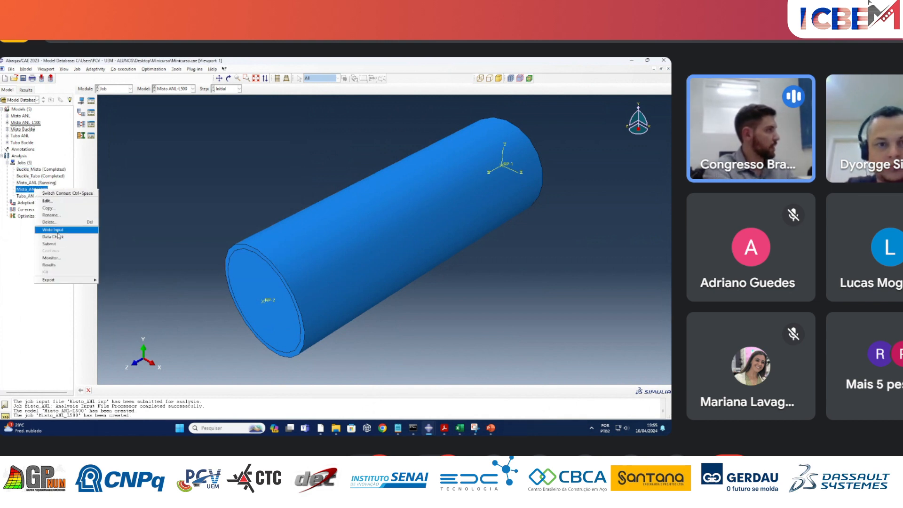
{"action": "left_click", "coordinate": [59, 238]}
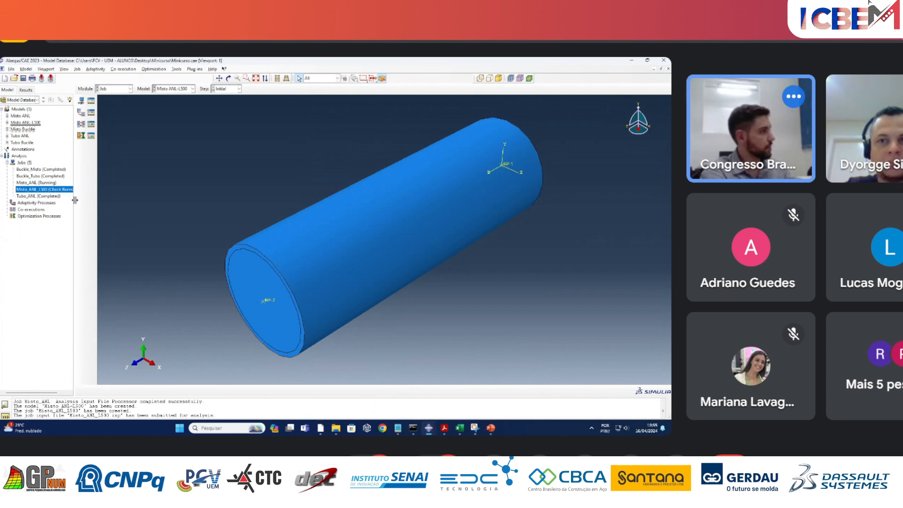
{"action": "left_click_drag", "start_coordinate": [74, 201], "coordinate": [82, 201]}
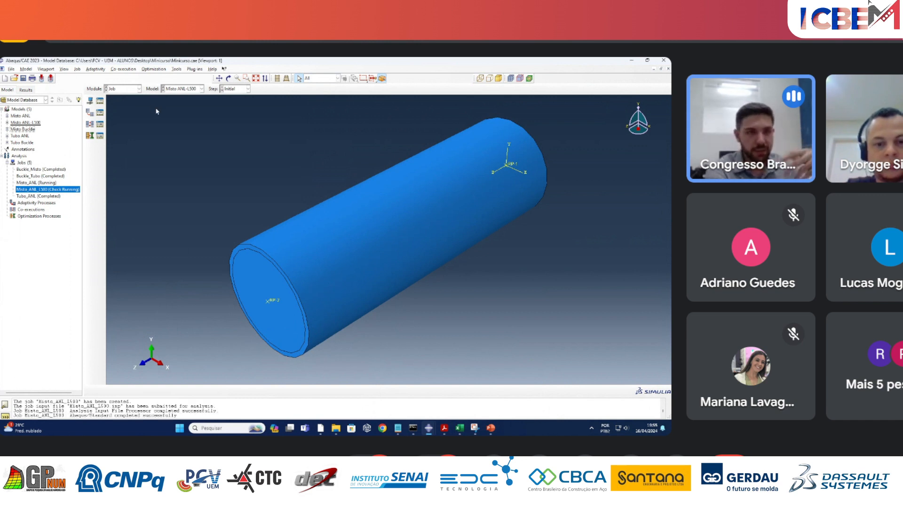
Switch to the Load module for the model Misto ANL-L500.
{"action": "left_click", "coordinate": [133, 89]}
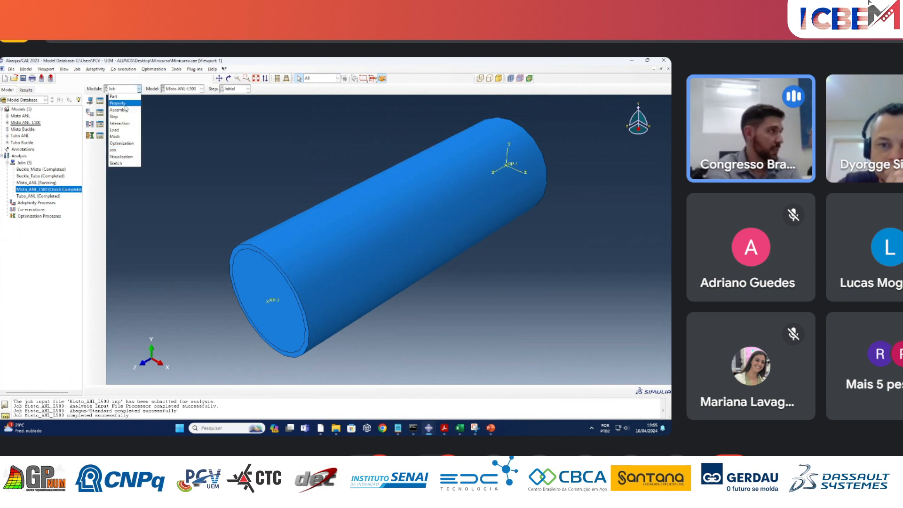
{"action": "left_click", "coordinate": [123, 109]}
{"action": "left_click", "coordinate": [126, 90]}
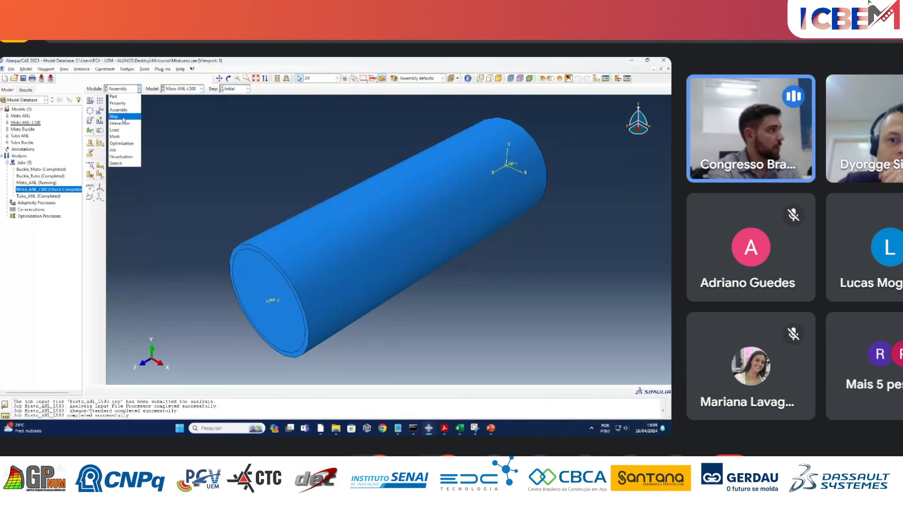
{"action": "left_click", "coordinate": [123, 117]}
{"action": "left_click", "coordinate": [123, 89]}
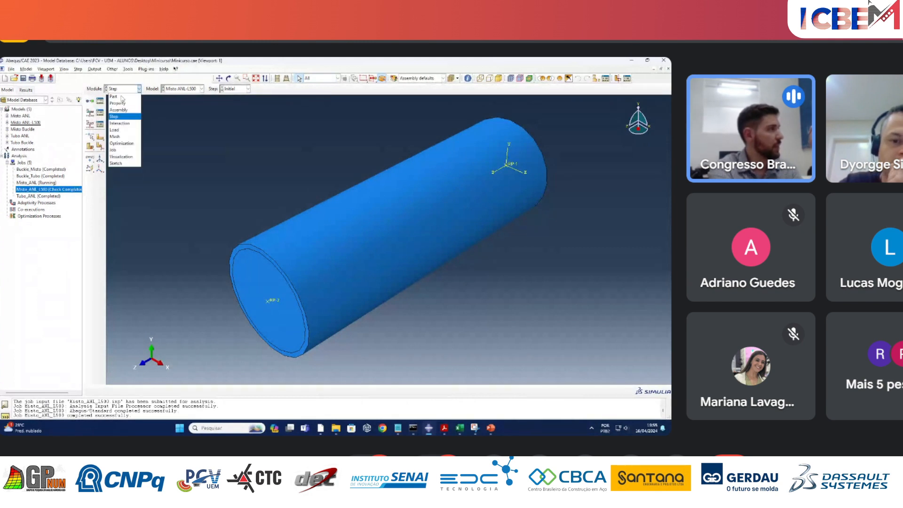
{"action": "left_click", "coordinate": [124, 131]}
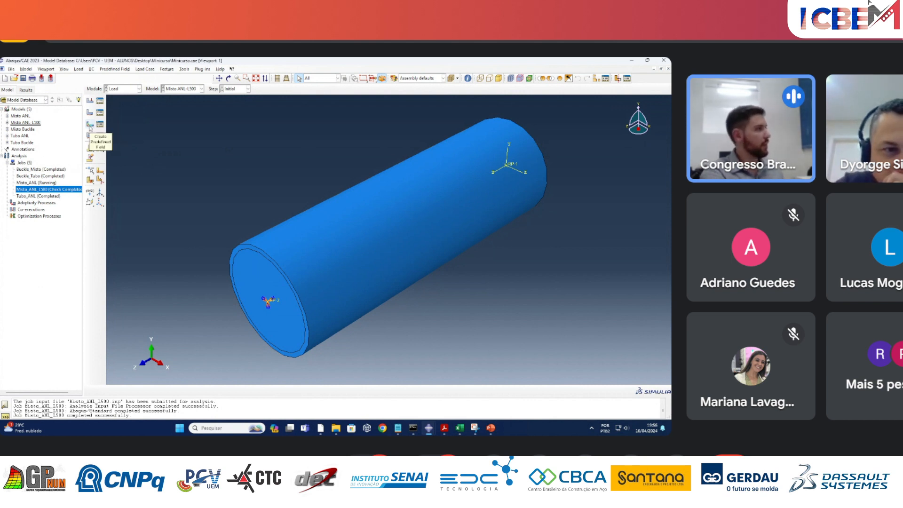
Start creating a mechanical Stress predefined field in the Initial step.
{"action": "left_click", "coordinate": [90, 126]}
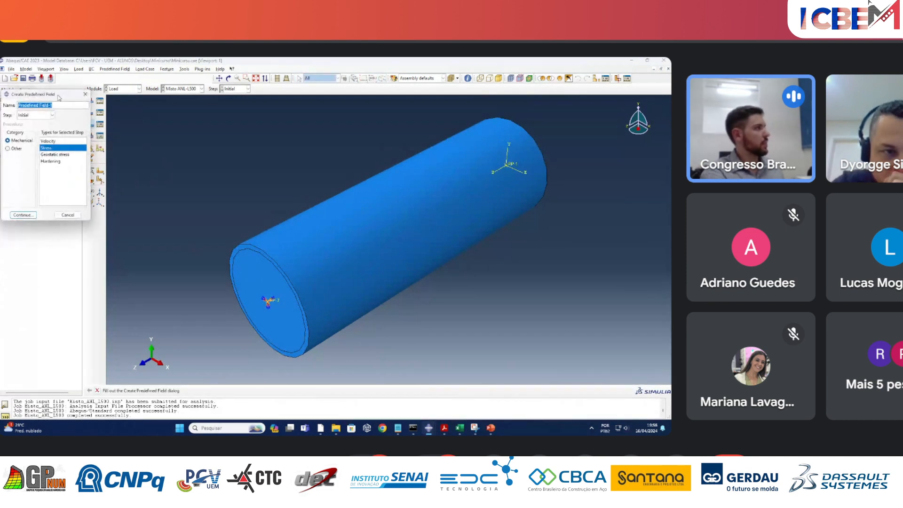
{"action": "left_click_drag", "start_coordinate": [64, 95], "coordinate": [204, 115]}
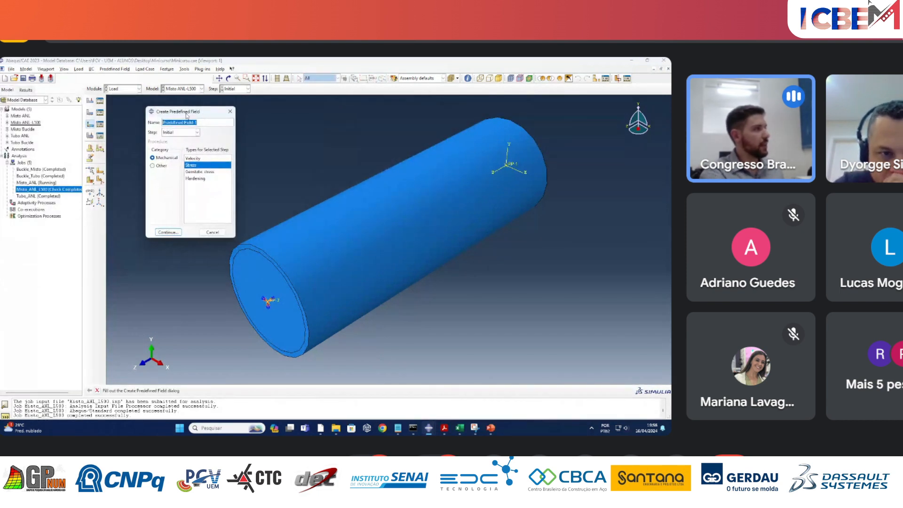
{"action": "left_click", "coordinate": [178, 134]}
{"action": "left_click", "coordinate": [176, 134]}
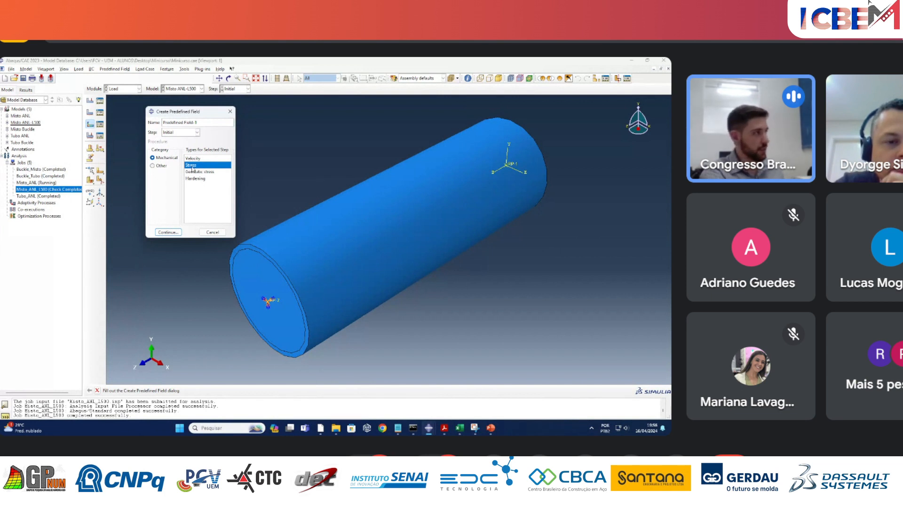
{"action": "left_click", "coordinate": [170, 232]}
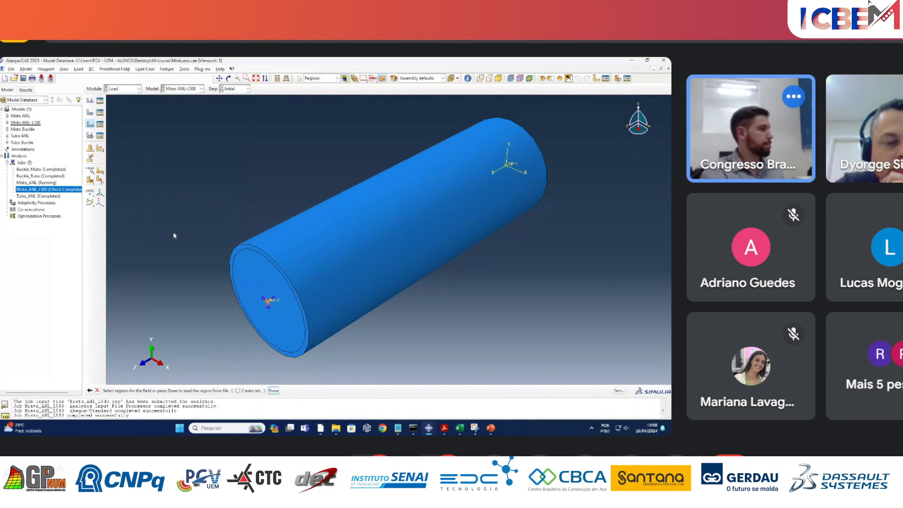
Assign the outer steel tube as the stress field's region, review the direct specification of its stress components, and cancel the field.
{"action": "scroll", "coordinate": [294, 203], "scroll_direction": "down", "scroll_amount": 2}
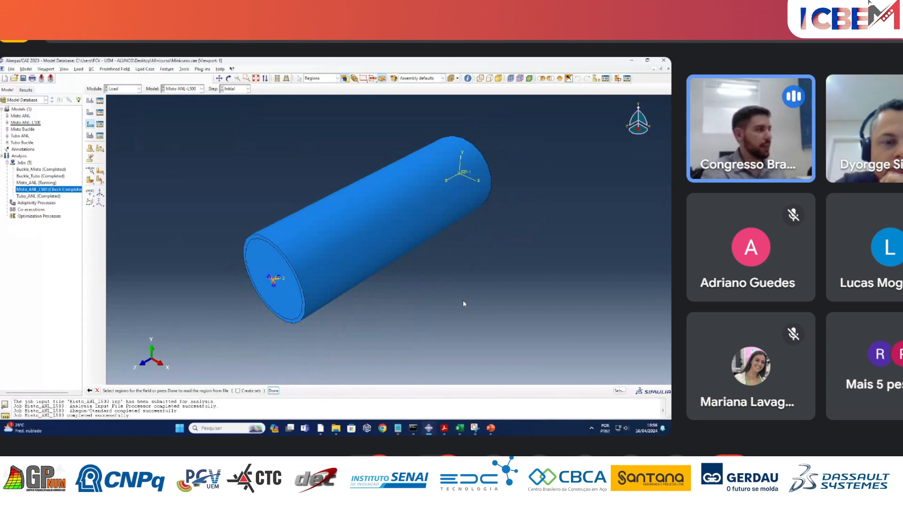
{"action": "left_click", "coordinate": [307, 255]}
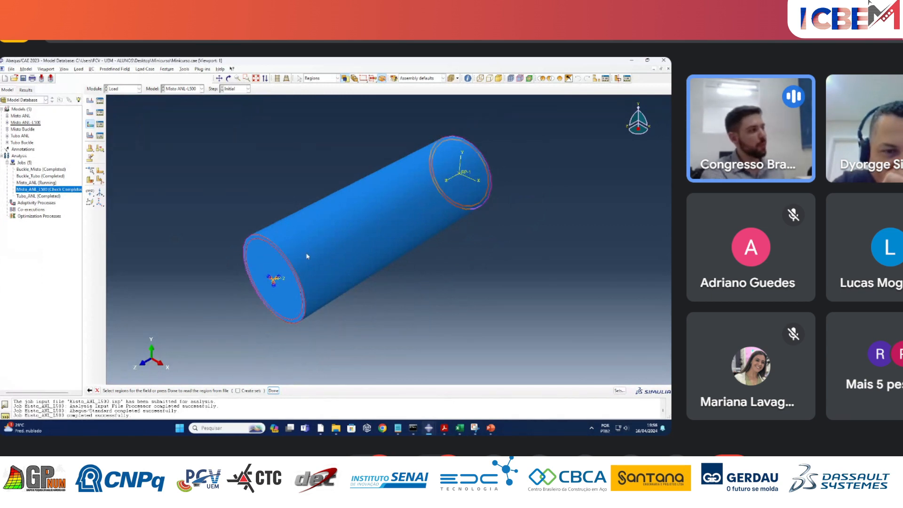
{"action": "left_click", "coordinate": [273, 391]}
{"action": "left_click_drag", "start_coordinate": [151, 108], "coordinate": [263, 112]}
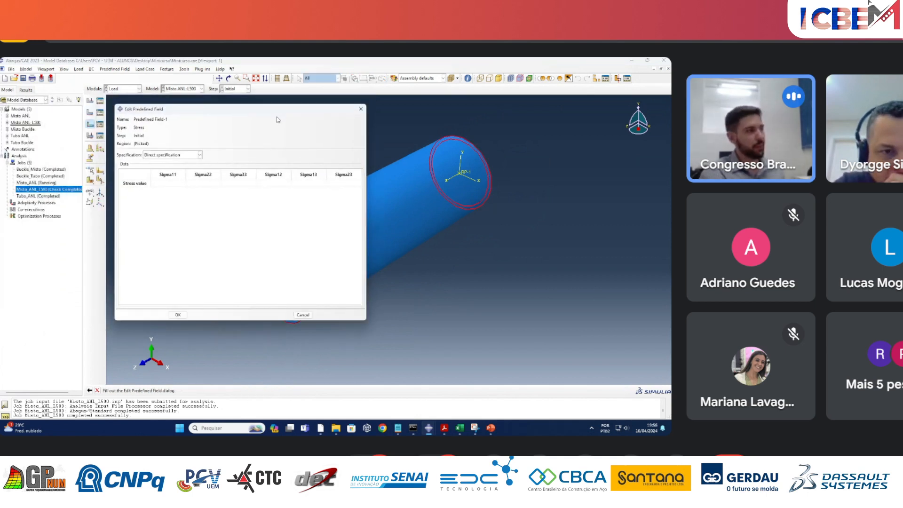
{"action": "left_click", "coordinate": [176, 183]}
{"action": "left_click", "coordinate": [183, 156]}
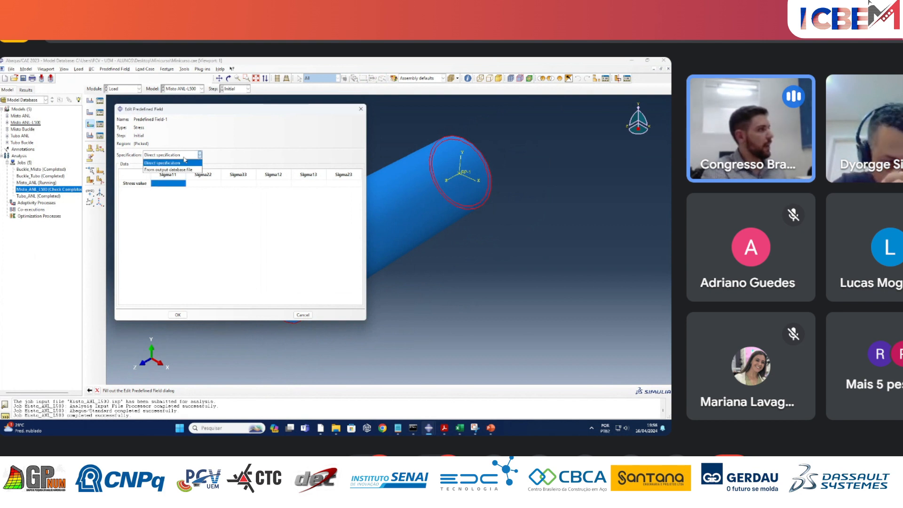
{"action": "left_click", "coordinate": [184, 162]}
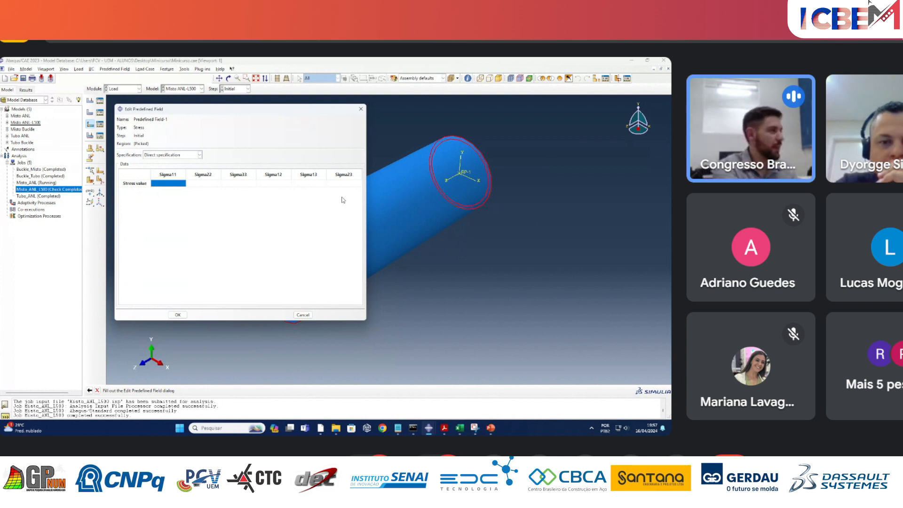
{"action": "left_click", "coordinate": [361, 108]}
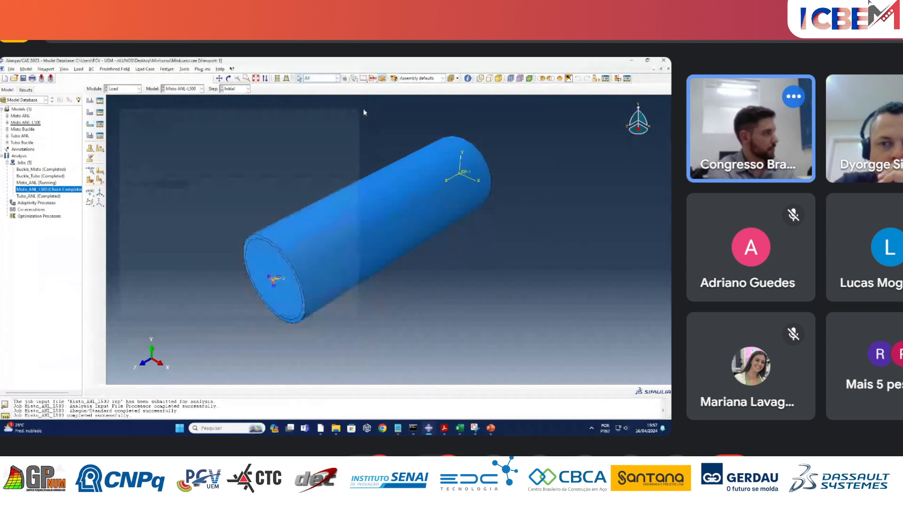
Submit the job Misto_ANL_L500 for analysis, overwriting its existing job files.
{"action": "right_click", "coordinate": [50, 190]}
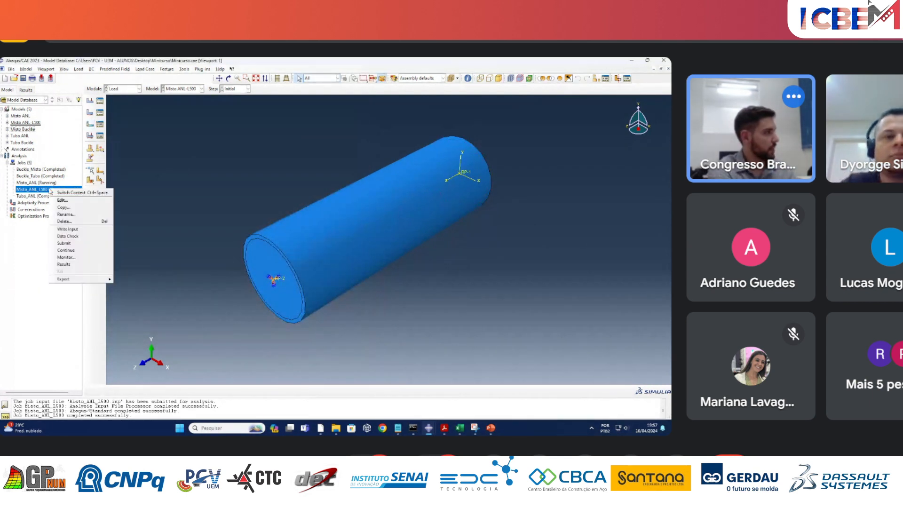
{"action": "left_click", "coordinate": [65, 243]}
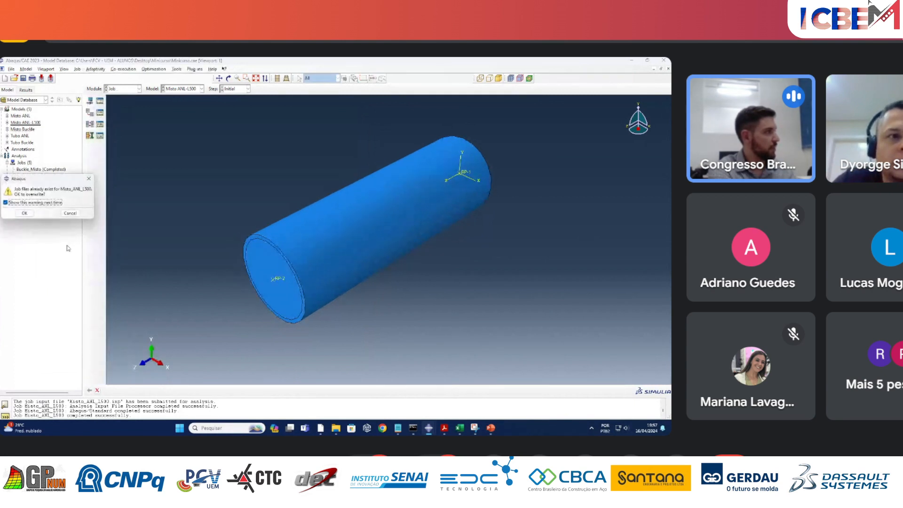
{"action": "left_click", "coordinate": [24, 213]}
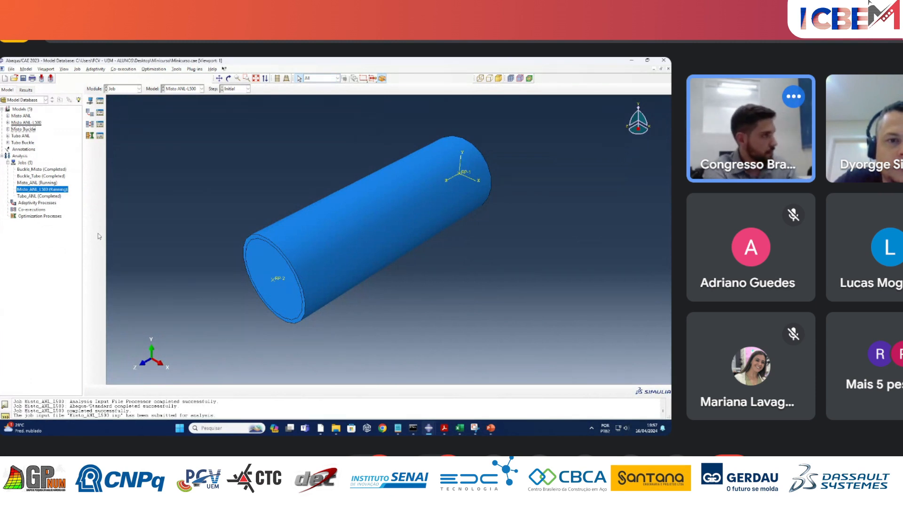
Switch to the course PDF in Acrobat and read the Desafio paragraph below Exemplo 3.
{"action": "mouse_move", "coordinate": [443, 427]}
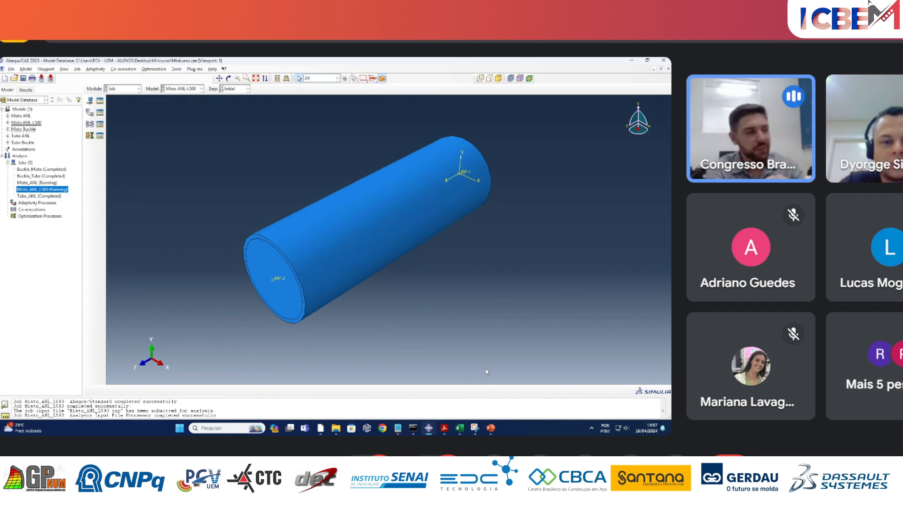
{"action": "left_click", "coordinate": [444, 427]}
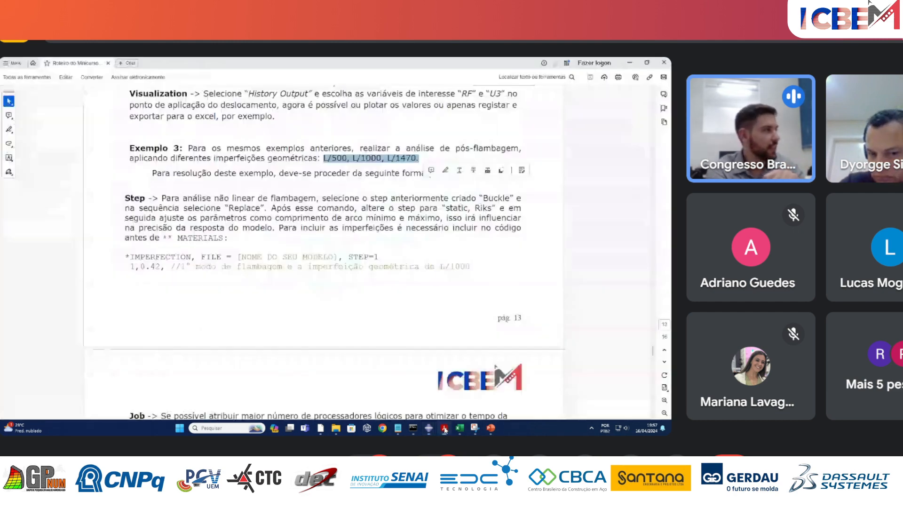
{"action": "scroll", "coordinate": [452, 326], "scroll_direction": "down", "scroll_amount": 5}
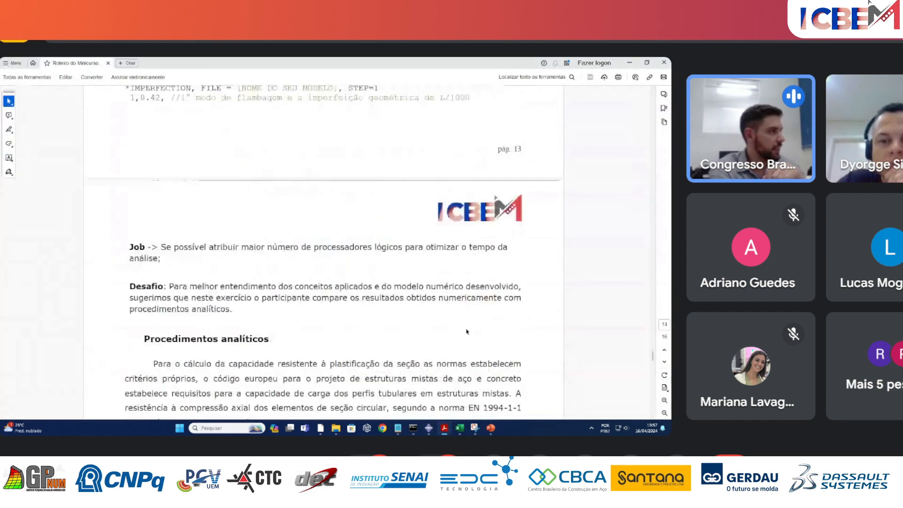
{"action": "scroll", "coordinate": [467, 331], "scroll_direction": "down", "scroll_amount": 3}
{"action": "left_click_drag", "start_coordinate": [127, 205], "coordinate": [233, 228]}
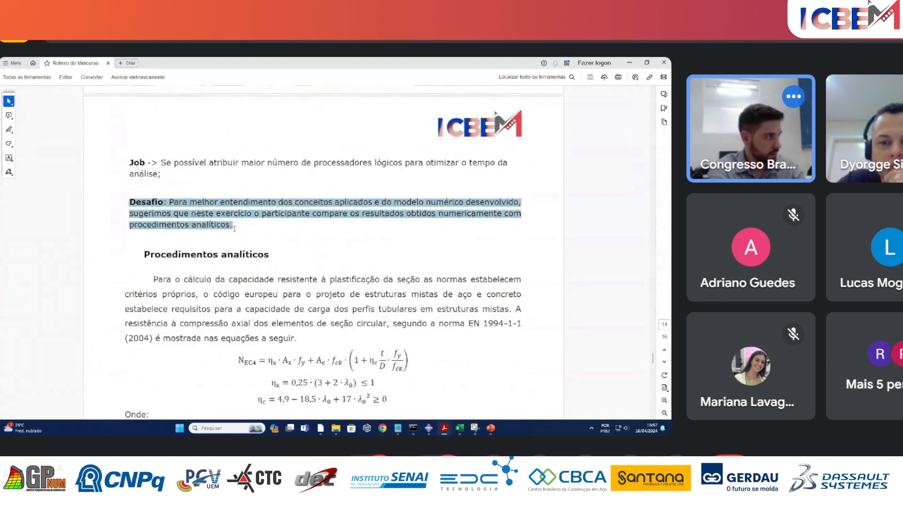
{"action": "left_click", "coordinate": [234, 253]}
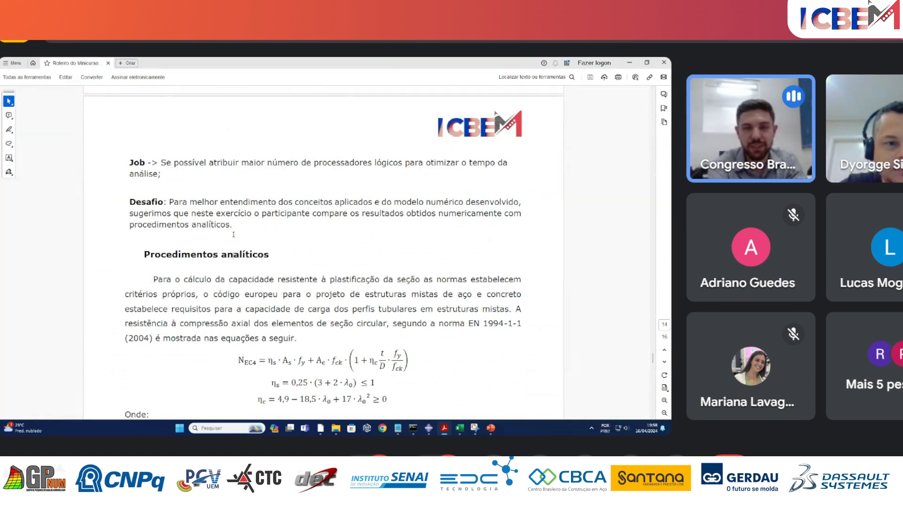
Review the analytical procedures in the PDF, covering the EN 1994-1-1 and NBR 8800 resistance equations and the elastic modulus table.
{"action": "scroll", "coordinate": [397, 327], "scroll_direction": "down", "scroll_amount": 3}
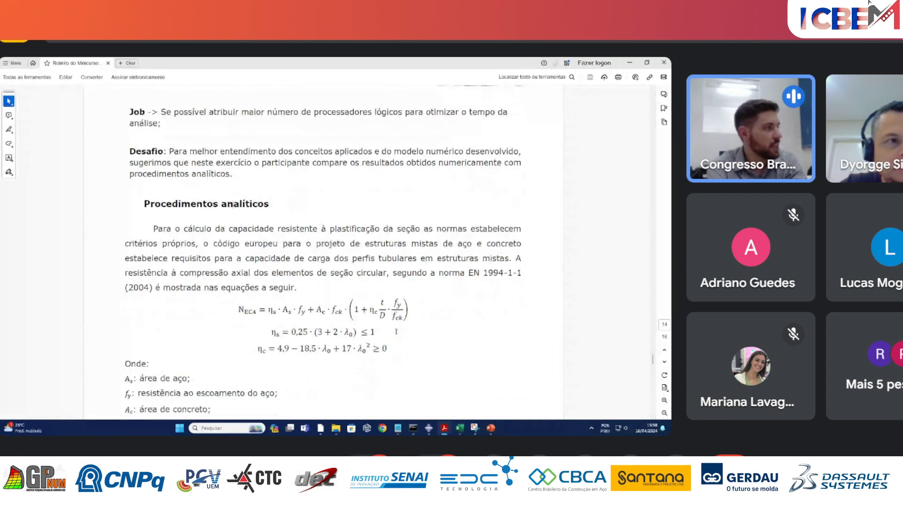
{"action": "scroll", "coordinate": [398, 343], "scroll_direction": "down", "scroll_amount": 4}
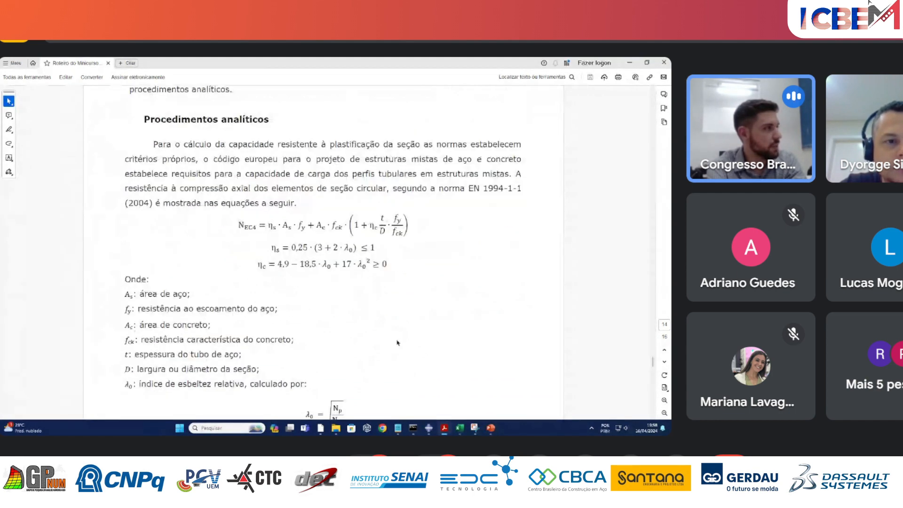
{"action": "scroll", "coordinate": [301, 341], "scroll_direction": "down", "scroll_amount": 9}
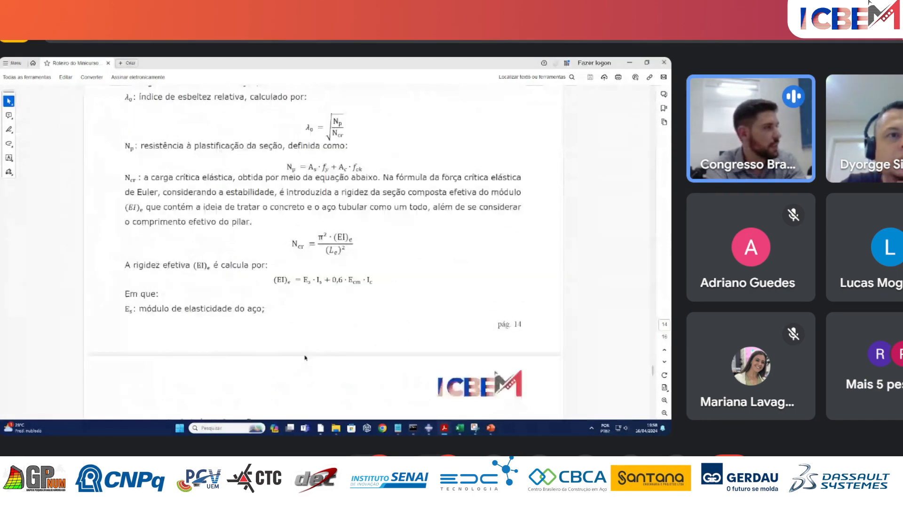
{"action": "scroll", "coordinate": [306, 354], "scroll_direction": "down", "scroll_amount": 18}
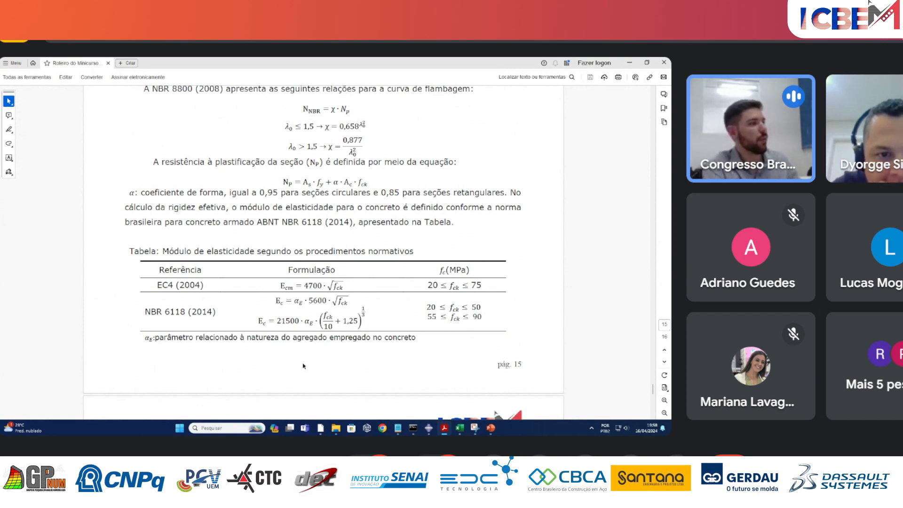
{"action": "scroll", "coordinate": [304, 366], "scroll_direction": "down", "scroll_amount": 3}
{"action": "scroll", "coordinate": [305, 367], "scroll_direction": "up", "scroll_amount": 10}
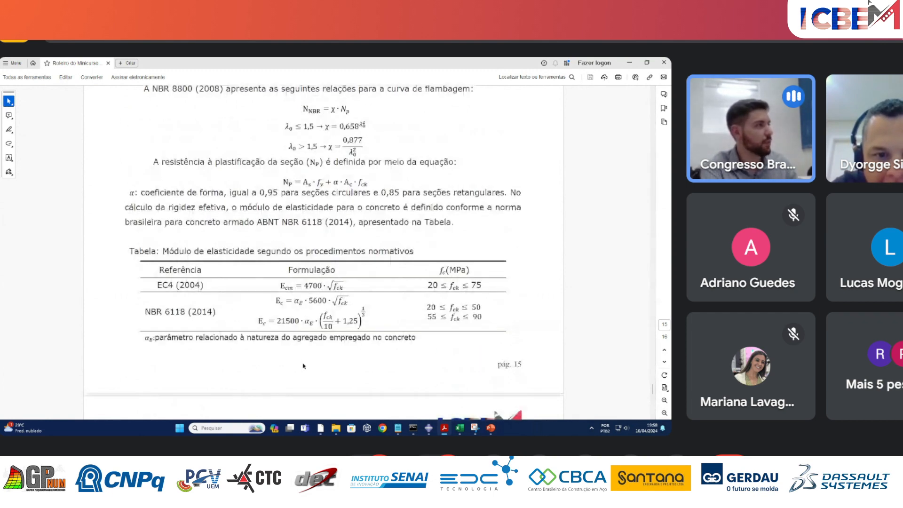
{"action": "scroll", "coordinate": [310, 370], "scroll_direction": "up", "scroll_amount": 15}
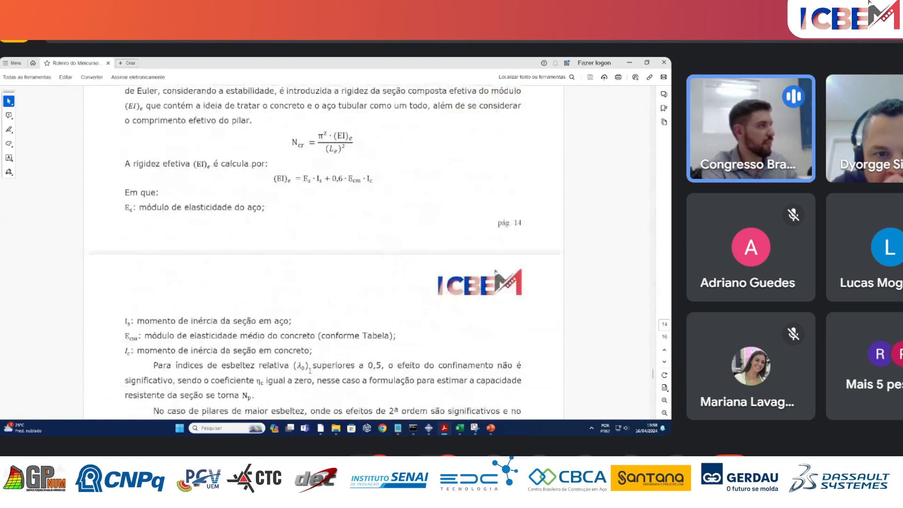
{"action": "scroll", "coordinate": [310, 374], "scroll_direction": "up", "scroll_amount": 12}
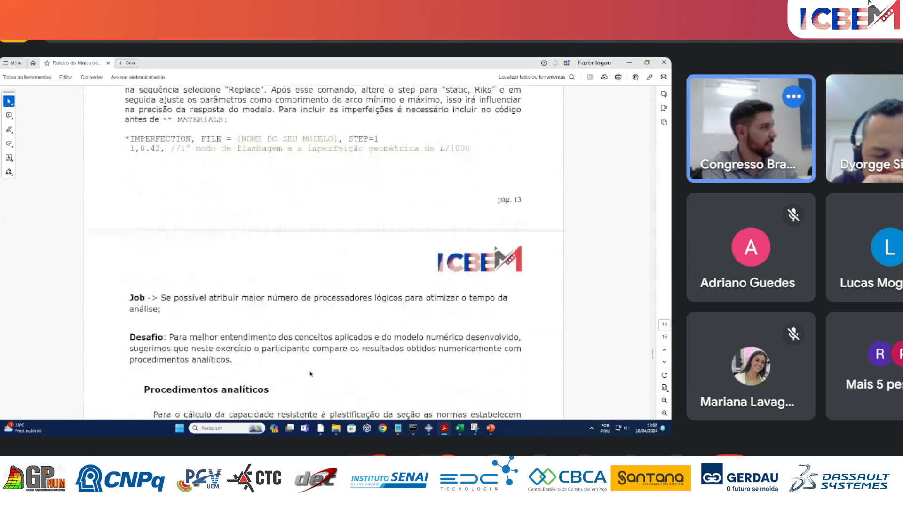
Switch back to the Minicurso.cae session in Abaqus/CAE and open the monitor of the running job Misto_ANL.
{"action": "mouse_move", "coordinate": [428, 427]}
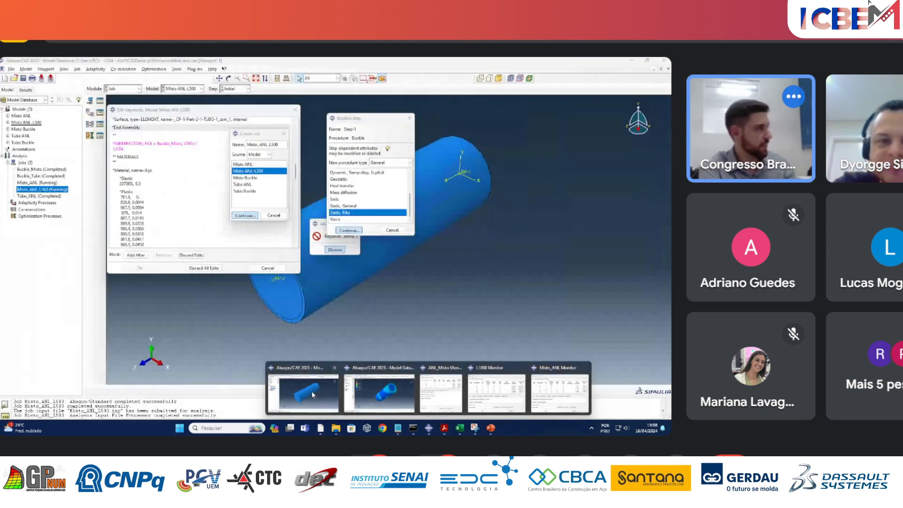
{"action": "left_click", "coordinate": [312, 392]}
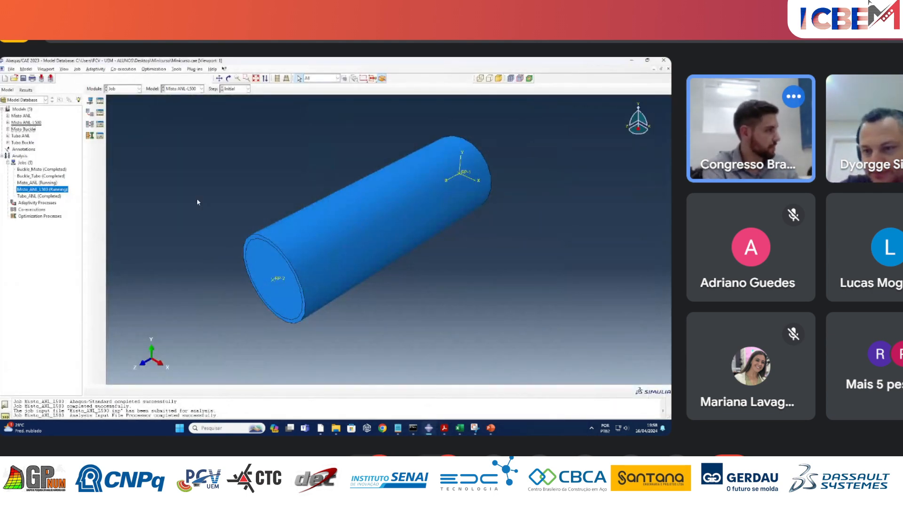
{"action": "right_click", "coordinate": [55, 184]}
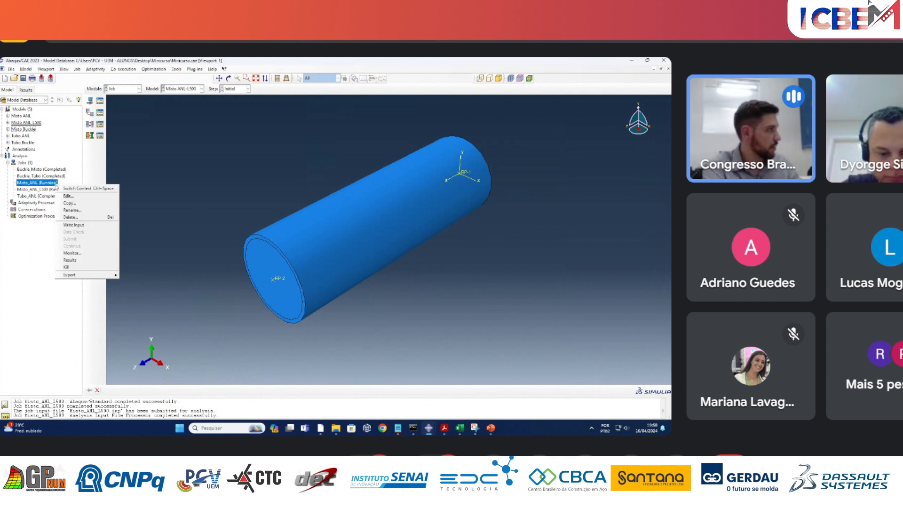
{"action": "left_click", "coordinate": [83, 253]}
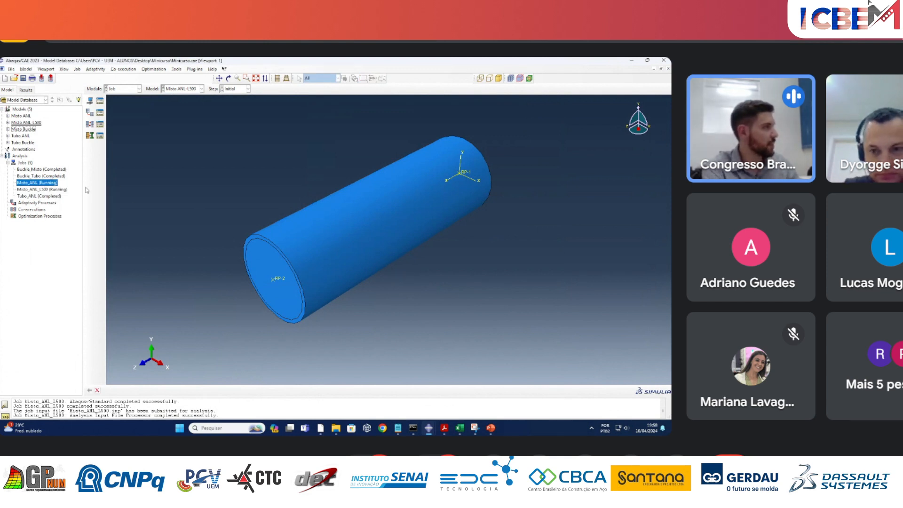
{"action": "right_click", "coordinate": [55, 184]}
{"action": "left_click", "coordinate": [78, 253]}
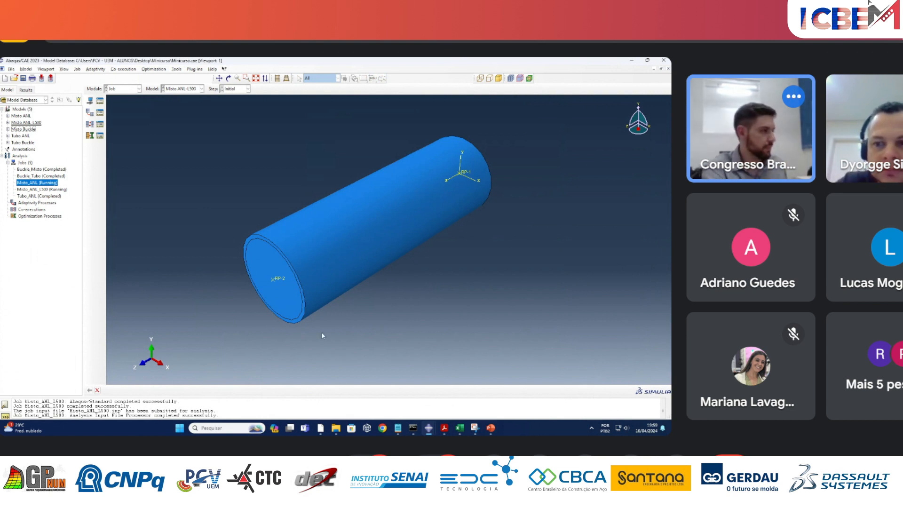
{"action": "mouse_move", "coordinate": [428, 427]}
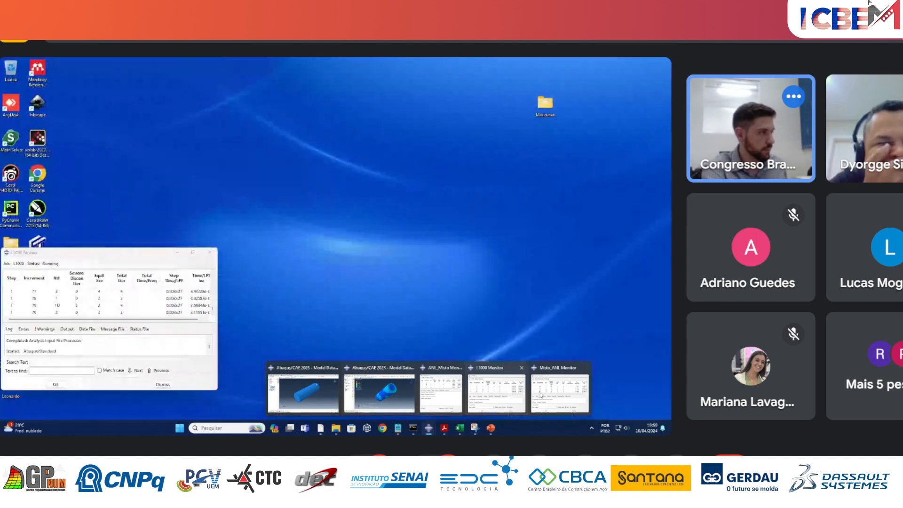
{"action": "left_click", "coordinate": [546, 394]}
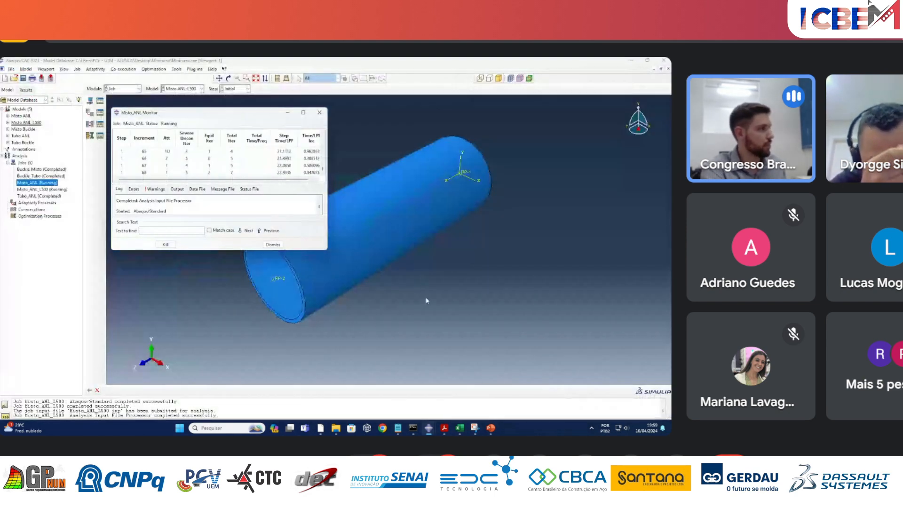
Bring up the ANL_Misto monitor beside the Misto_ANL one to compare their progress and errors, and close both monitors.
{"action": "mouse_move", "coordinate": [428, 427]}
{"action": "left_click", "coordinate": [444, 388]}
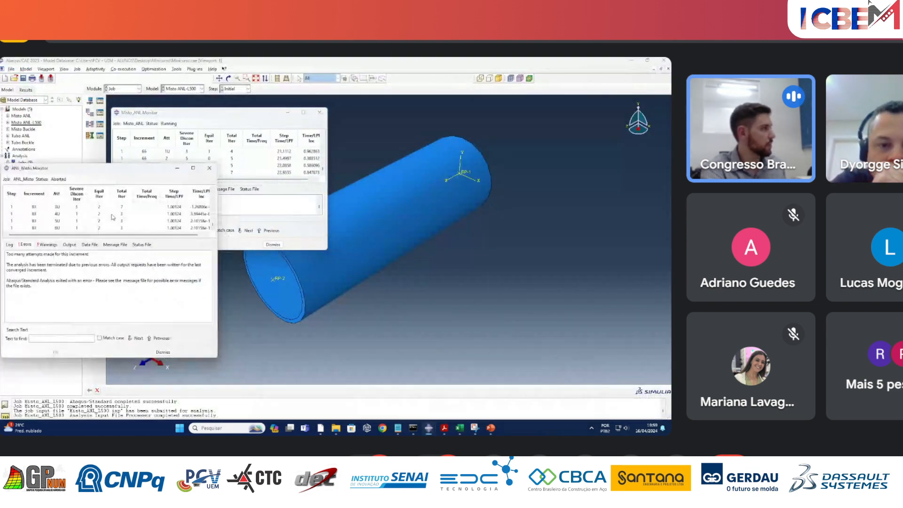
{"action": "left_click_drag", "start_coordinate": [84, 172], "coordinate": [431, 113]}
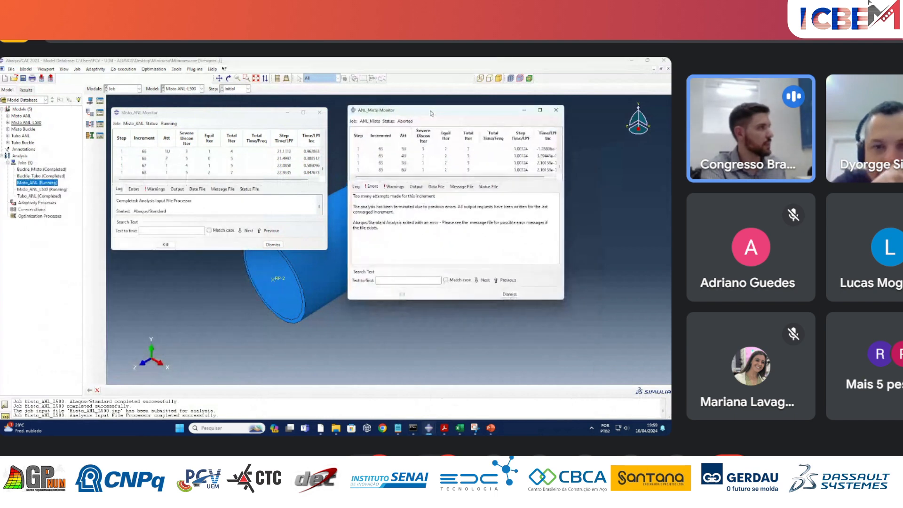
{"action": "left_click", "coordinate": [556, 110]}
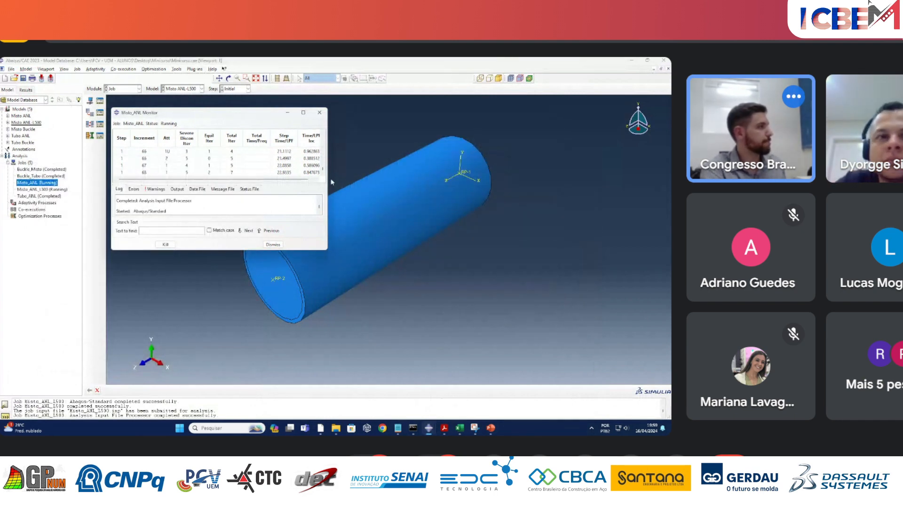
{"action": "left_click", "coordinate": [319, 112]}
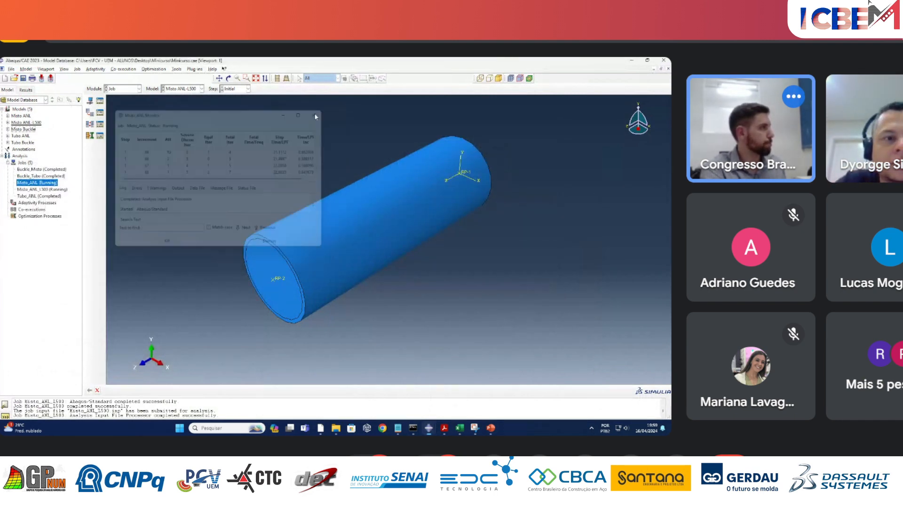
{"action": "left_click", "coordinate": [46, 239]}
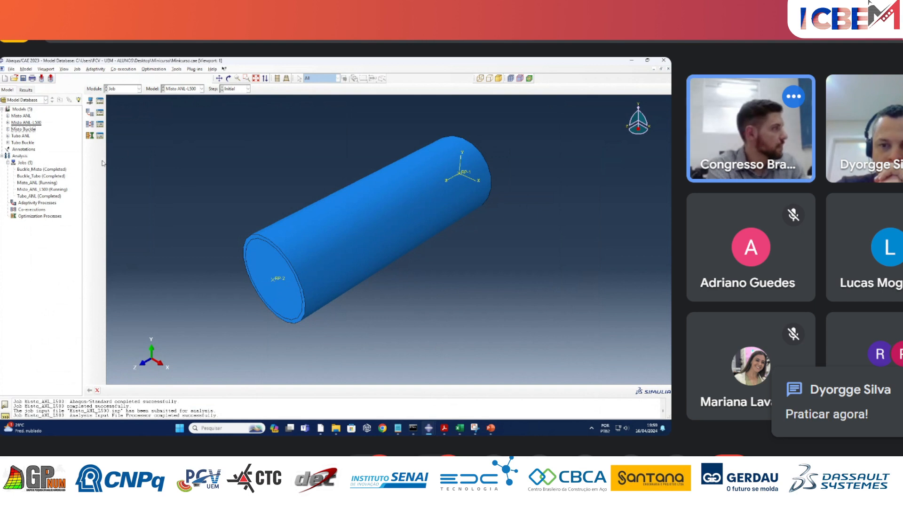
Reopen the Misto_ANL job monitor, enlarge its window and increment table to examine the Riks increments, and minimize it.
{"action": "right_click", "coordinate": [48, 185]}
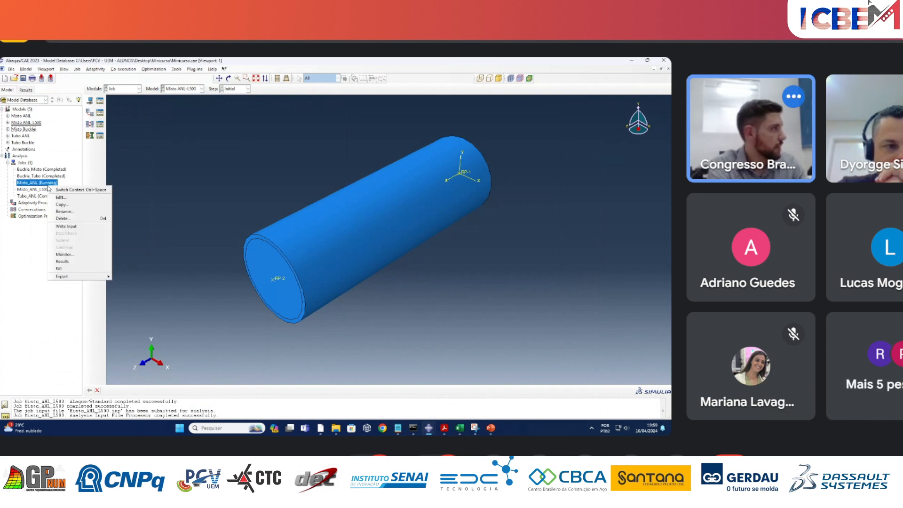
{"action": "left_click", "coordinate": [63, 254]}
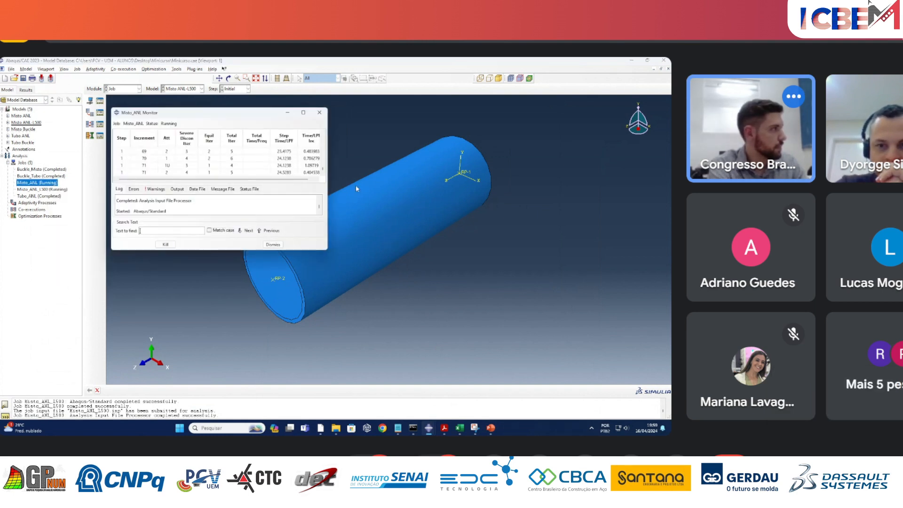
{"action": "left_click_drag", "start_coordinate": [307, 250], "coordinate": [307, 323]}
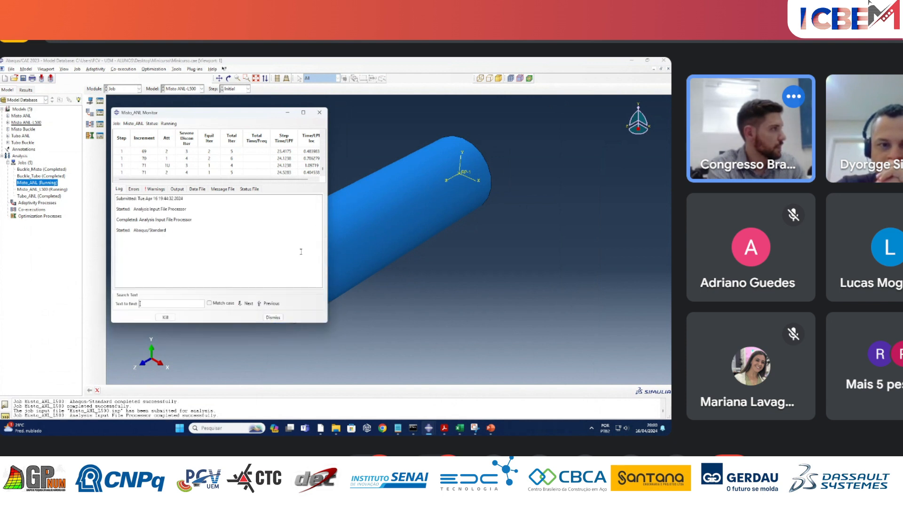
{"action": "left_click_drag", "start_coordinate": [288, 184], "coordinate": [285, 235]}
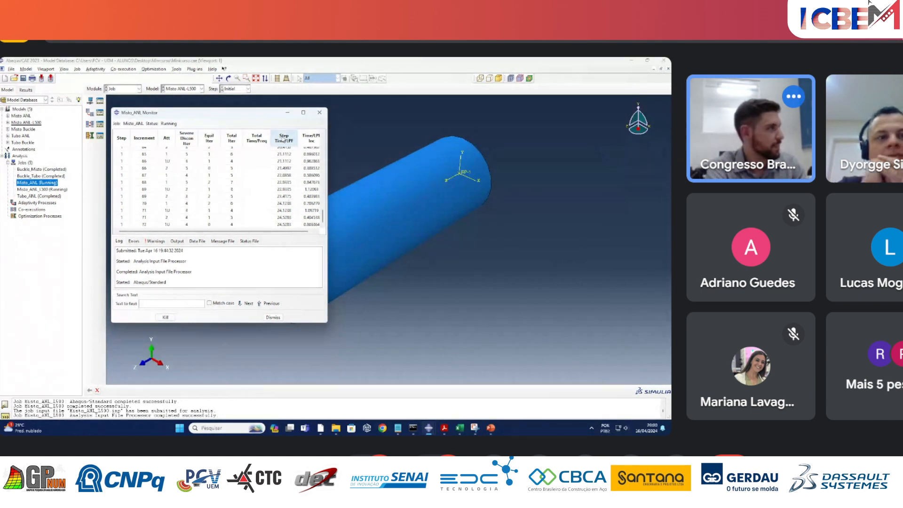
{"action": "left_click", "coordinate": [288, 114]}
{"action": "left_click", "coordinate": [26, 92]}
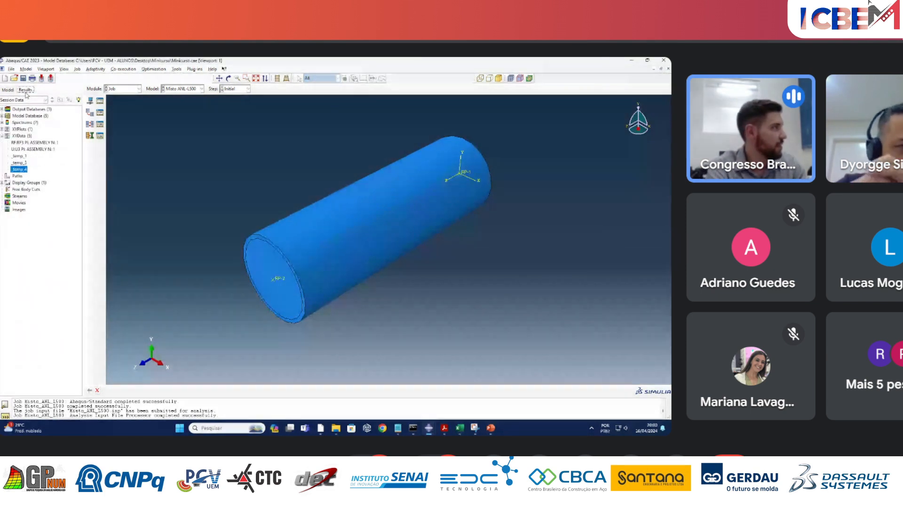
{"action": "left_click", "coordinate": [8, 90]}
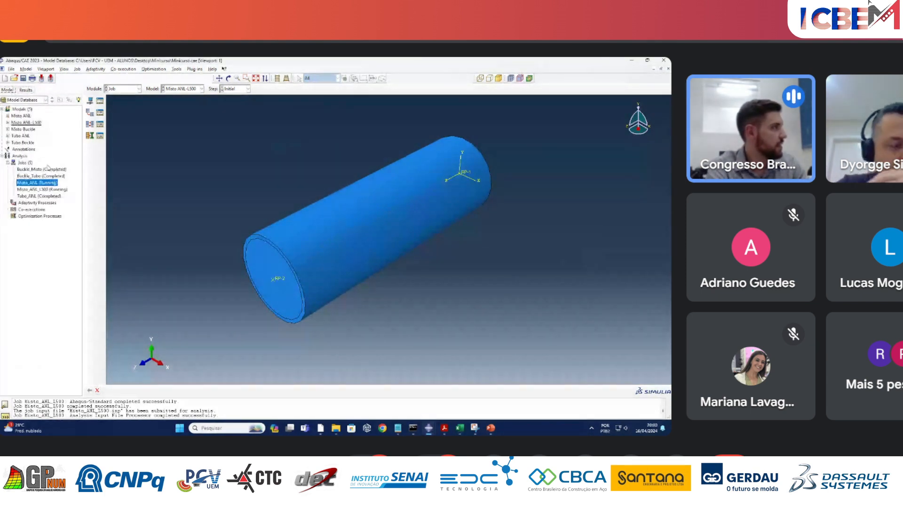
{"action": "right_click", "coordinate": [49, 196]}
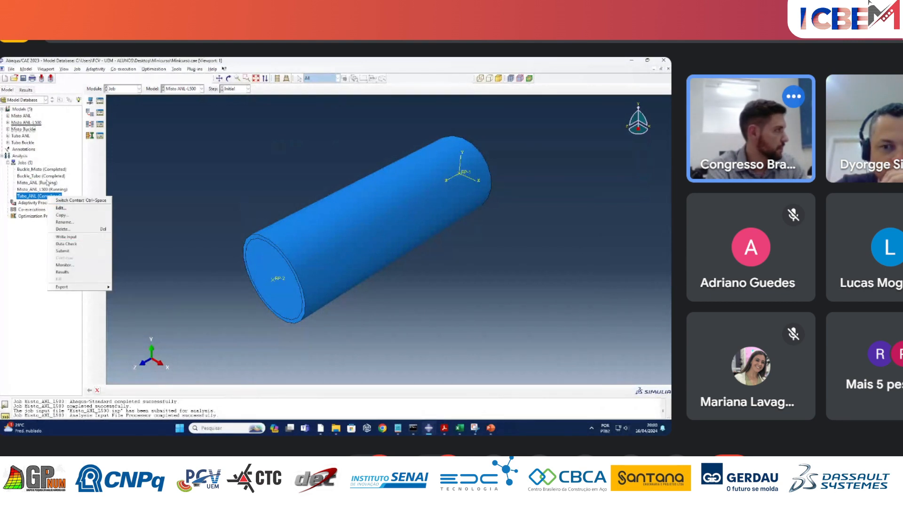
{"action": "right_click", "coordinate": [46, 178]}
Switch to the PILARES_ANL.cae session and display the maximum principal plastic strain (PE) contours for the L1000.odb results.
{"action": "mouse_move", "coordinate": [427, 428]}
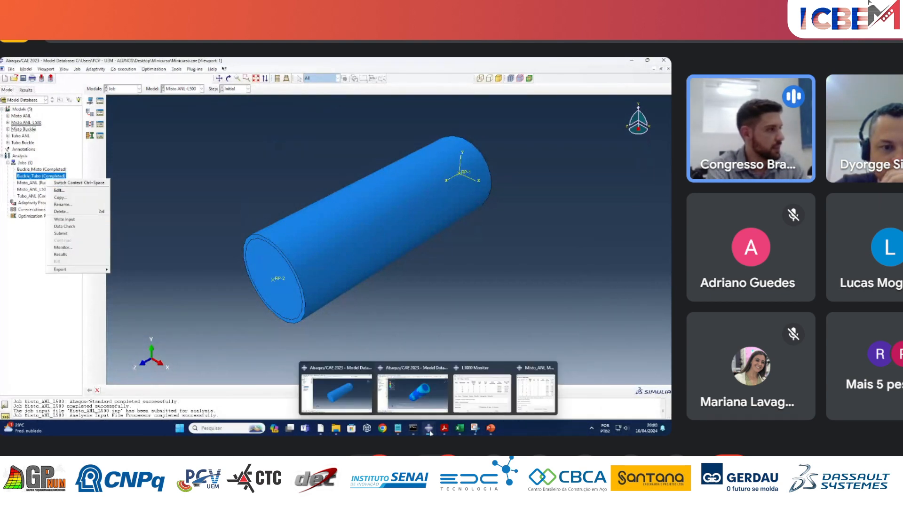
{"action": "left_click", "coordinate": [416, 395]}
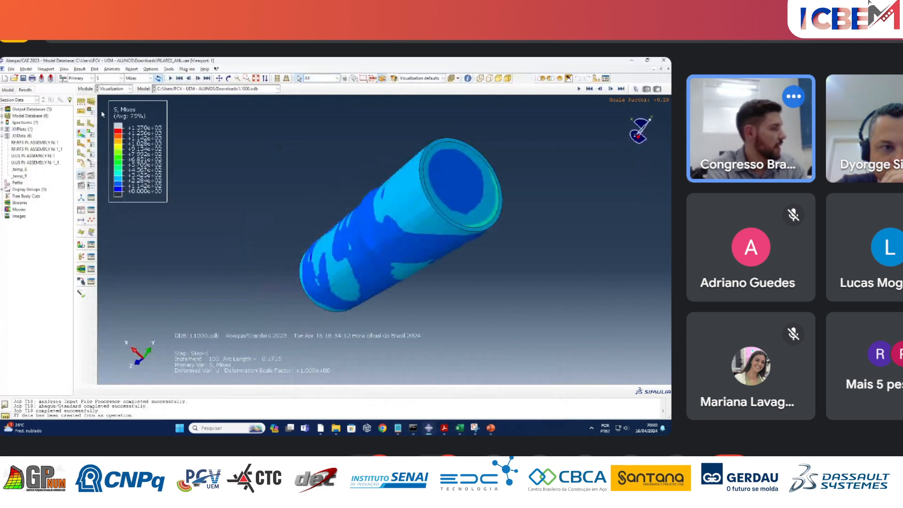
{"action": "scroll", "coordinate": [232, 209], "scroll_direction": "up", "scroll_amount": 3}
{"action": "scroll", "coordinate": [282, 169], "scroll_direction": "down", "scroll_amount": 1}
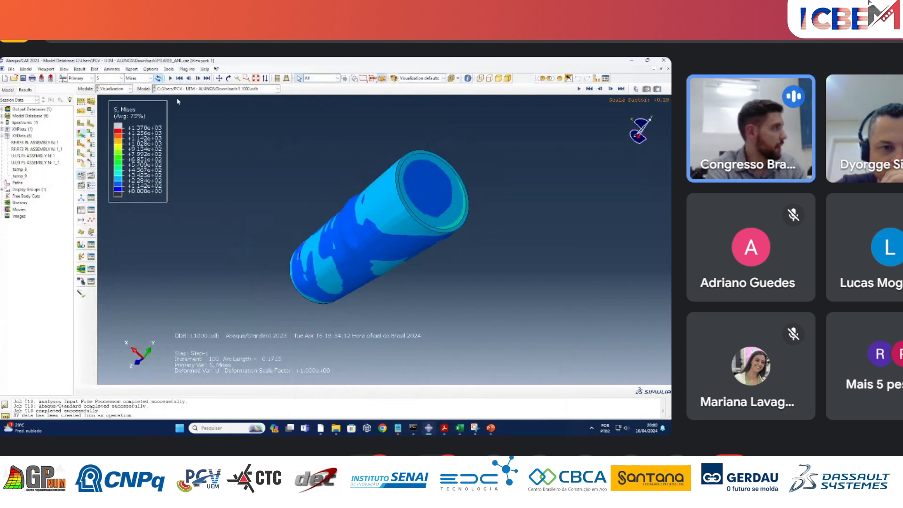
{"action": "left_click", "coordinate": [122, 78]}
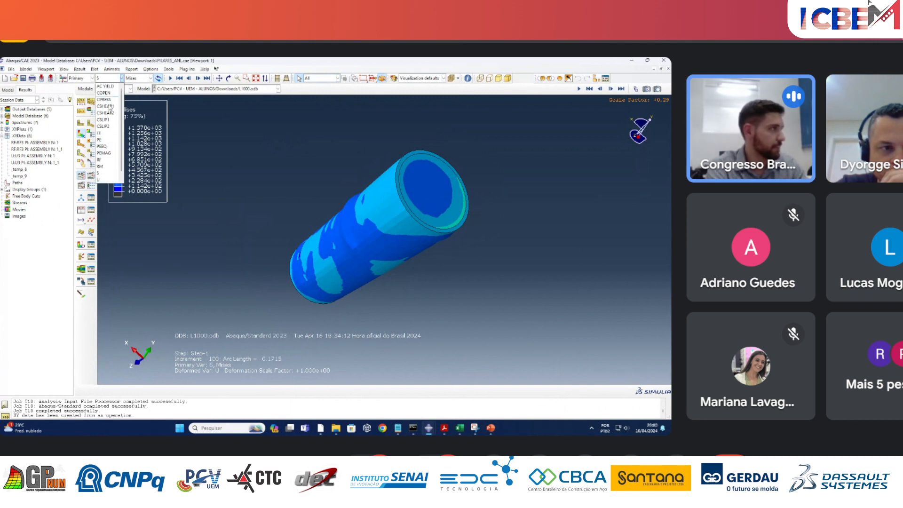
{"action": "left_click", "coordinate": [107, 140]}
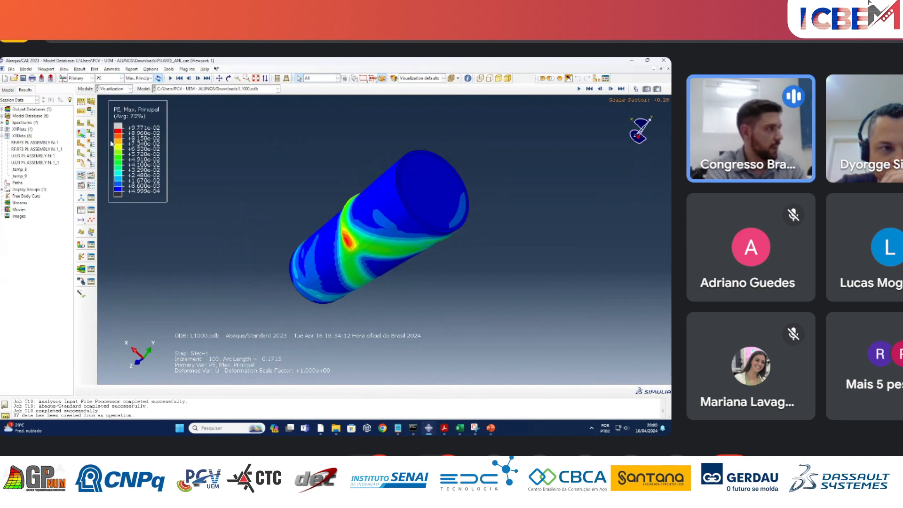
{"action": "left_click_drag", "start_coordinate": [408, 290], "coordinate": [423, 249], "text": "ctrl+alt"}
Open the ANL_Tubo job's results and plot PE maximum principal contours on the deformed tube to examine its local buckling.
{"action": "left_click", "coordinate": [8, 89]}
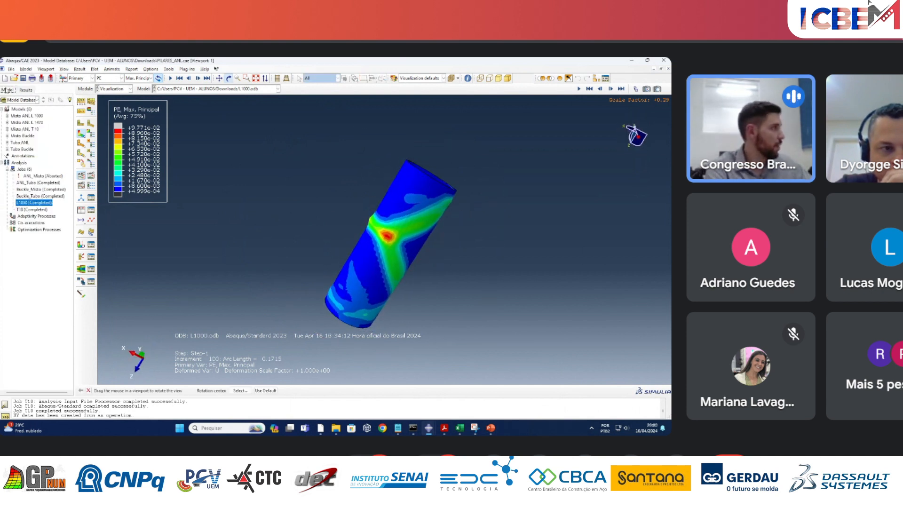
{"action": "right_click", "coordinate": [51, 184]}
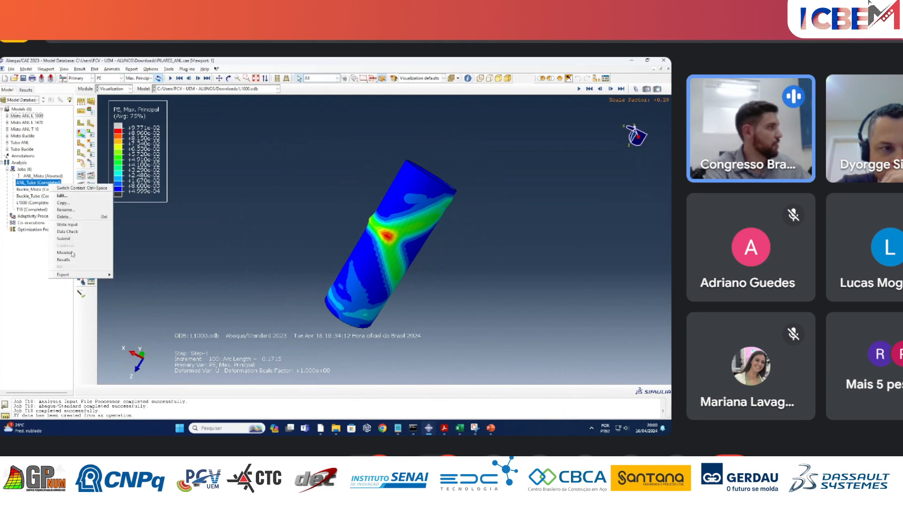
{"action": "left_click", "coordinate": [72, 260]}
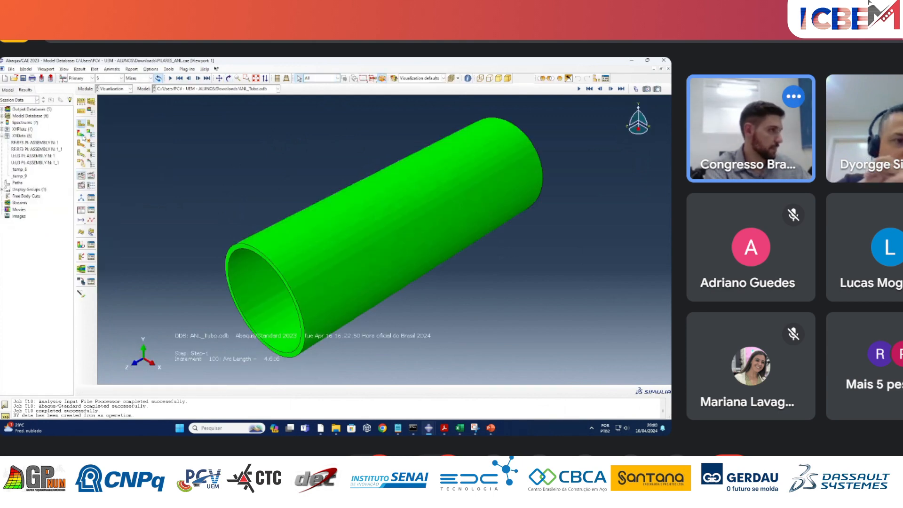
{"action": "left_click", "coordinate": [82, 135]}
{"action": "left_click_drag", "start_coordinate": [288, 141], "coordinate": [237, 148], "text": "ctrl+alt"}
{"action": "left_click", "coordinate": [113, 78]}
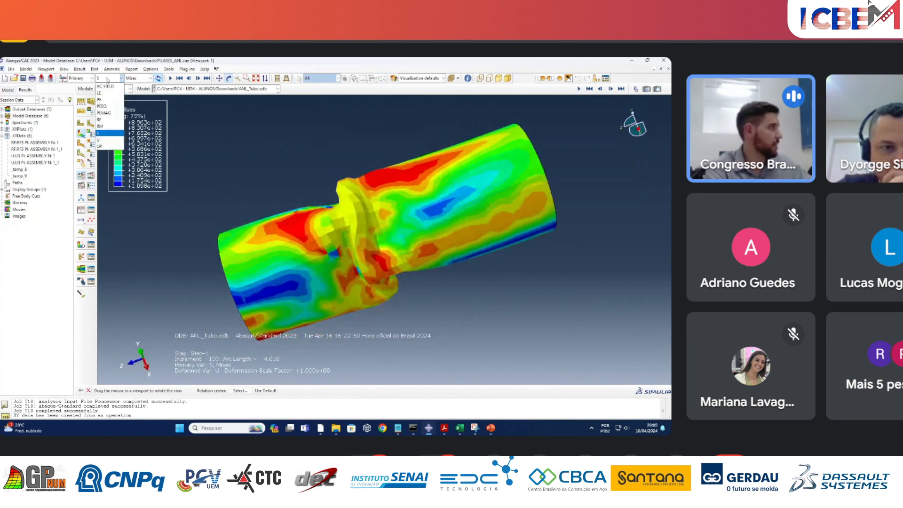
{"action": "left_click", "coordinate": [106, 99]}
{"action": "left_click_drag", "start_coordinate": [426, 268], "coordinate": [435, 210]}
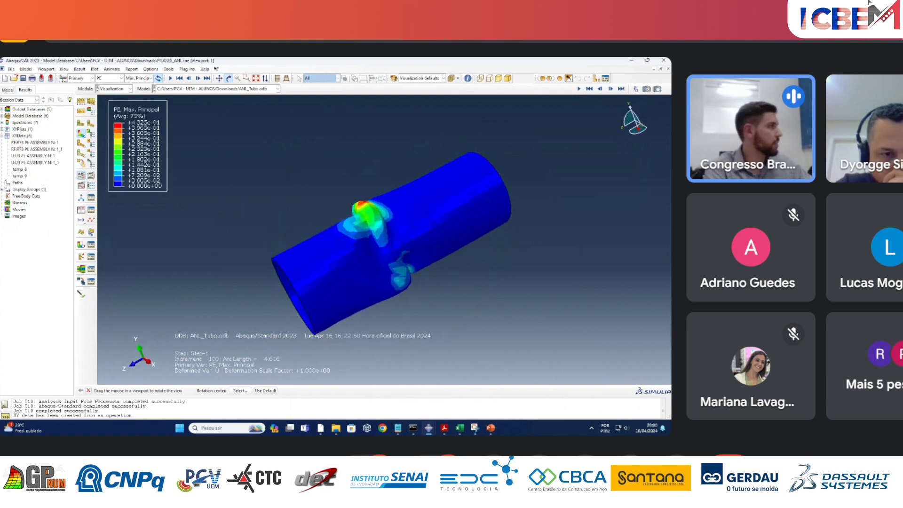
Reopen the L1000 job's results and plot PE maximum principal contours on the deformed column to compare with the hollow tube.
{"action": "left_click", "coordinate": [2, 93]}
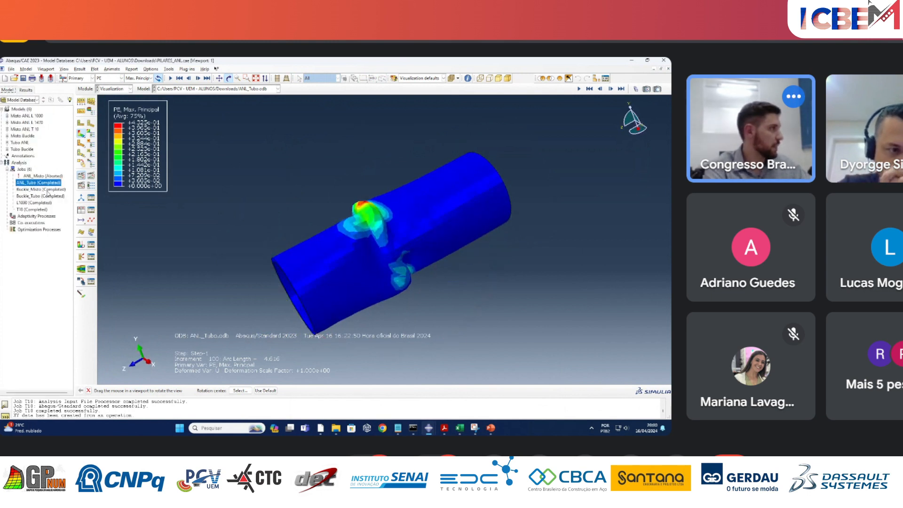
{"action": "right_click", "coordinate": [43, 203]}
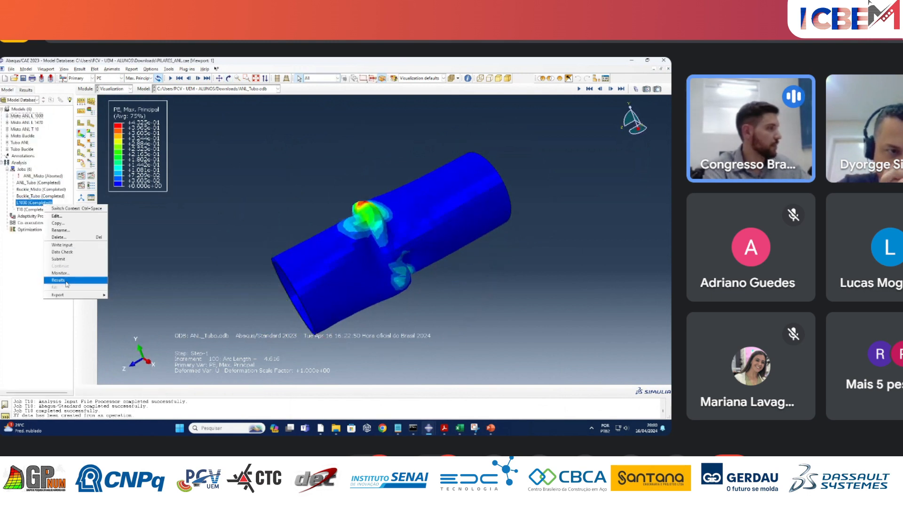
{"action": "left_click", "coordinate": [59, 280]}
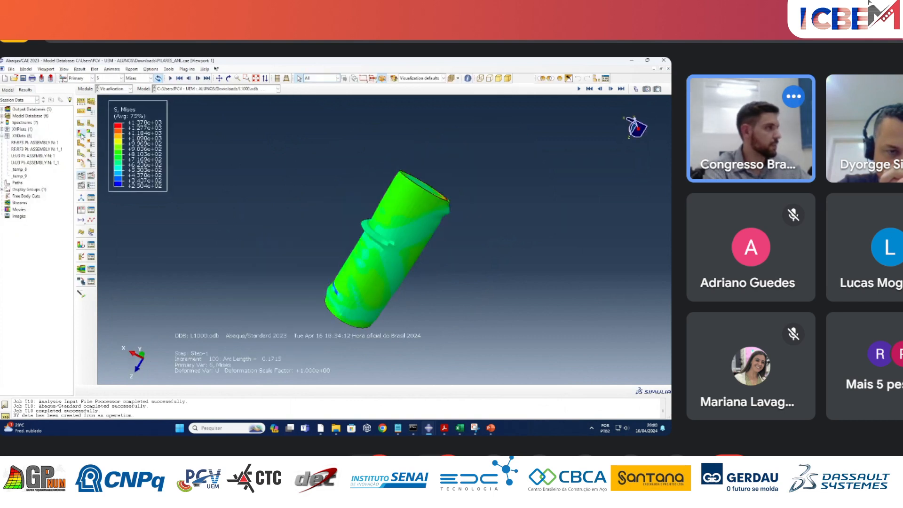
{"action": "left_click", "coordinate": [101, 79]}
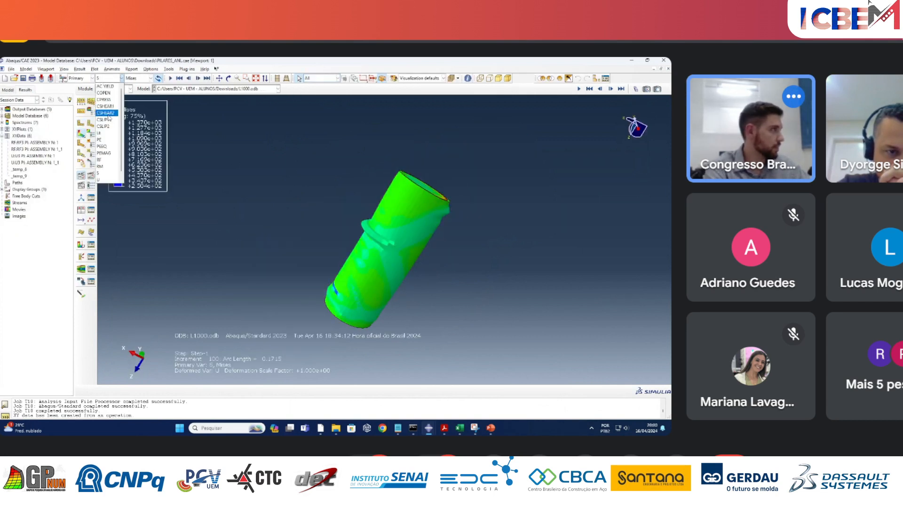
{"action": "left_click", "coordinate": [105, 137]}
{"action": "left_click_drag", "start_coordinate": [349, 227], "coordinate": [381, 222], "text": "ctrl+alt"}
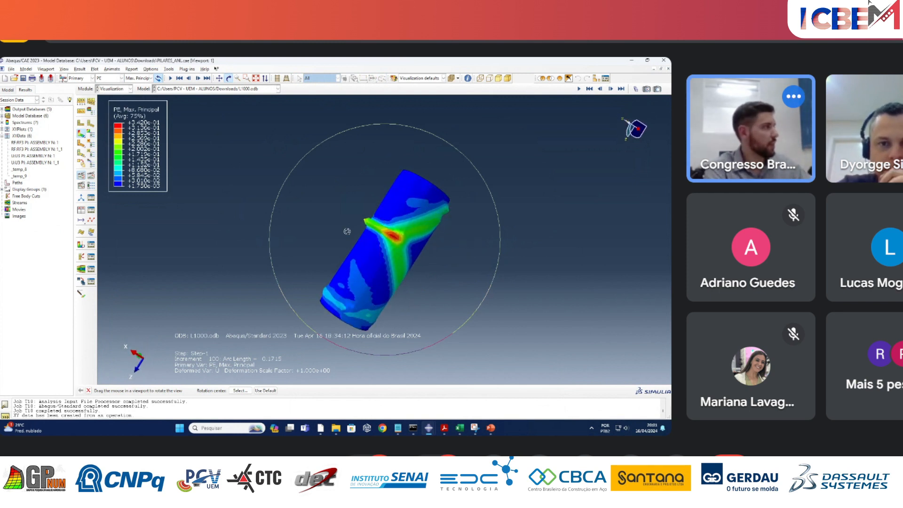
{"action": "mouse_move", "coordinate": [363, 239]}
{"action": "left_mouse_down", "text": "ctrl+alt"}
{"action": "mouse_move", "coordinate": [376, 221]}
{"action": "mouse_move", "coordinate": [369, 224]}
{"action": "left_mouse_up", "text": "ctrl+alt"}
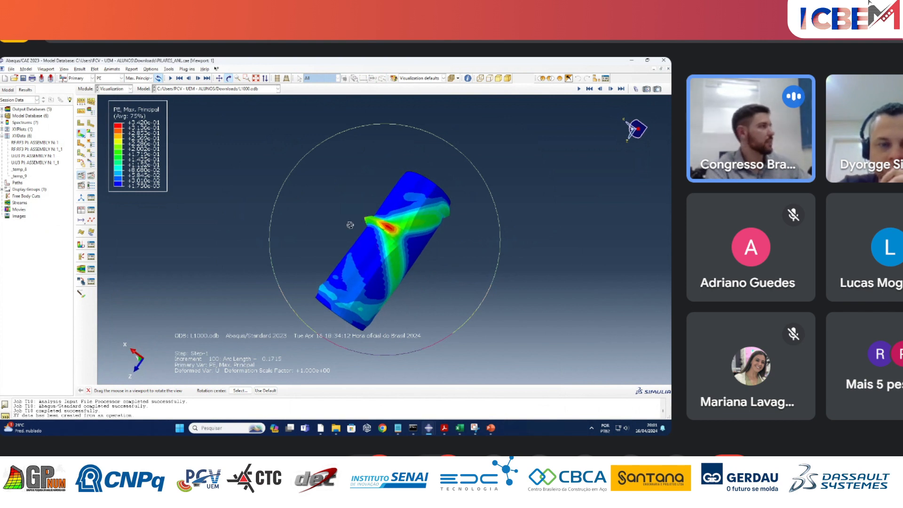
Set the common plot options to show exterior edges so the mesh appears on the L1000 column contours.
{"action": "key", "text": "Escape"}
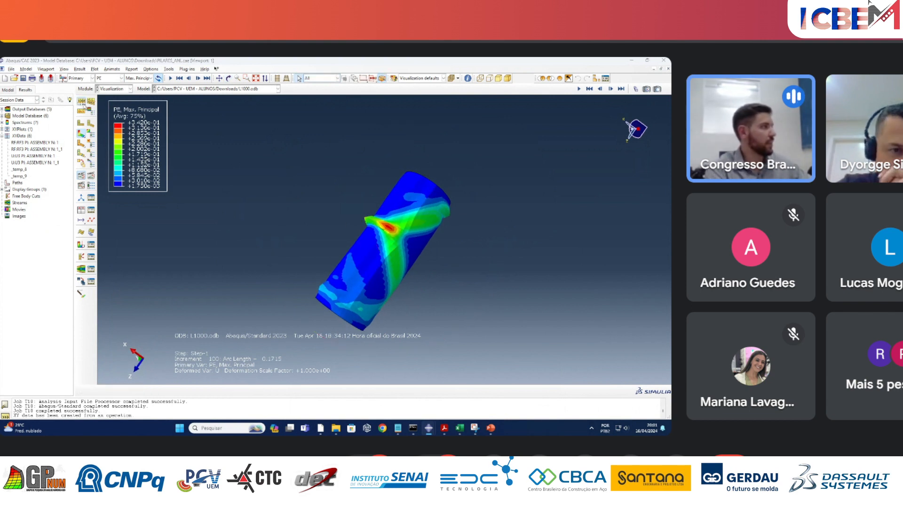
{"action": "left_click", "coordinate": [81, 101]}
{"action": "left_click_drag", "start_coordinate": [81, 149], "coordinate": [251, 119]}
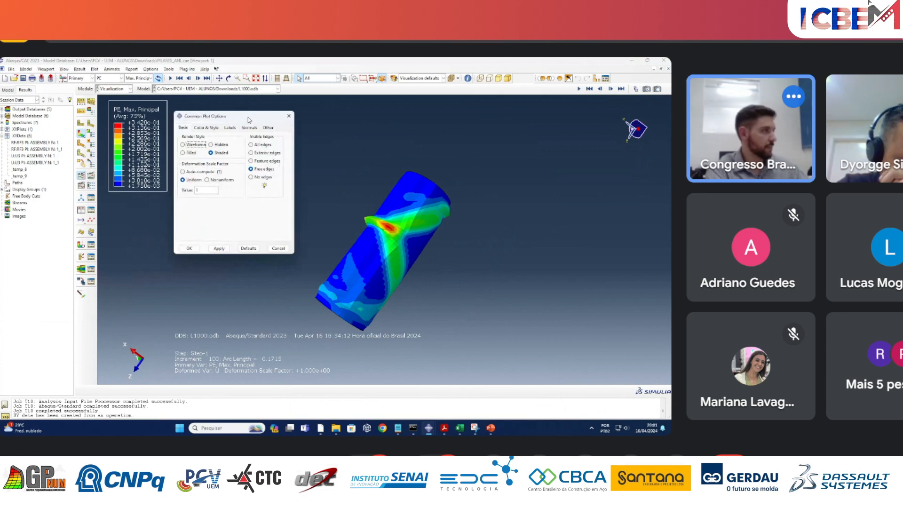
{"action": "left_click", "coordinate": [267, 153]}
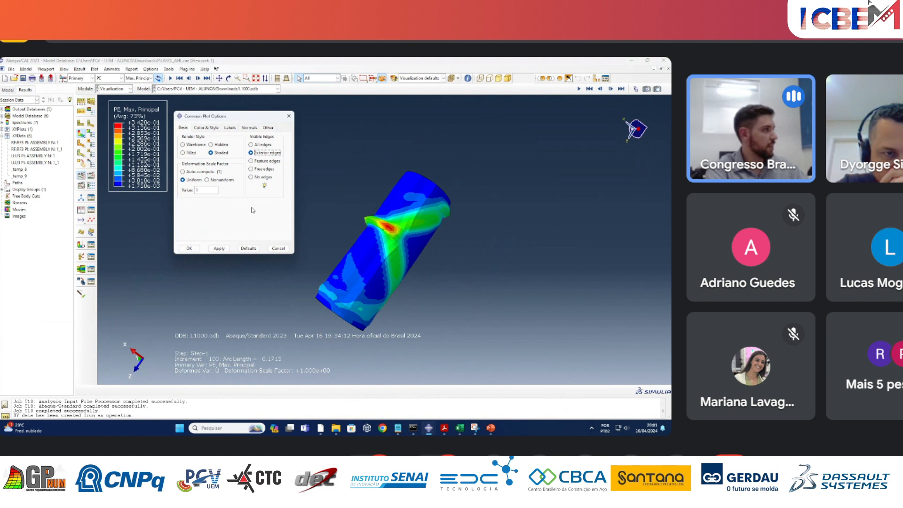
{"action": "left_click", "coordinate": [222, 251]}
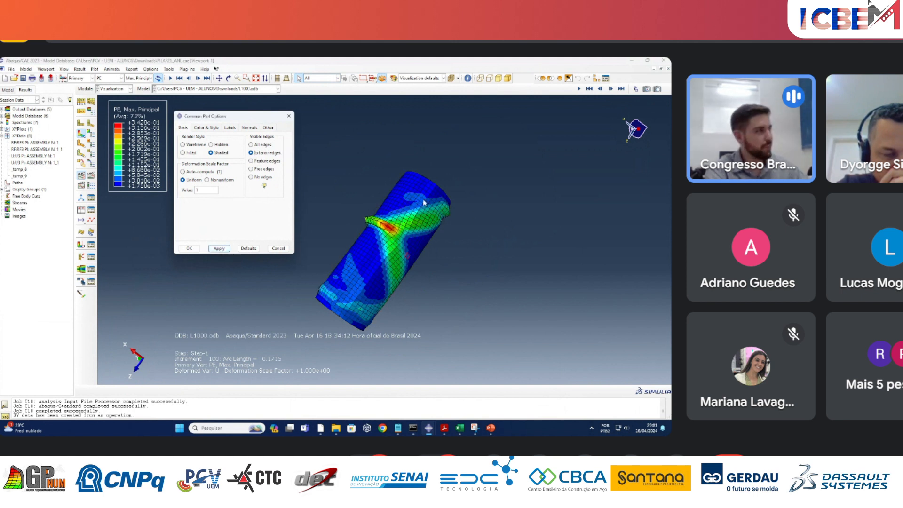
{"action": "left_click", "coordinate": [252, 169]}
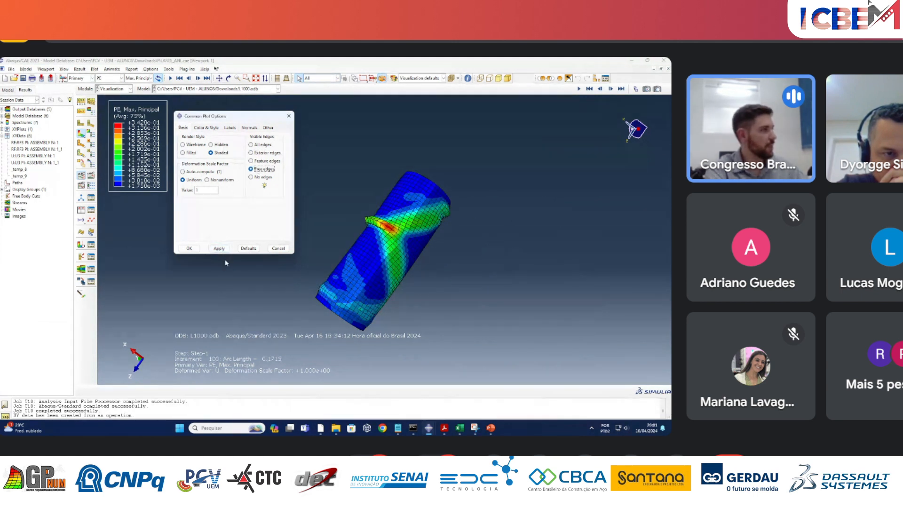
{"action": "left_click", "coordinate": [218, 248]}
{"action": "left_click", "coordinate": [250, 153]}
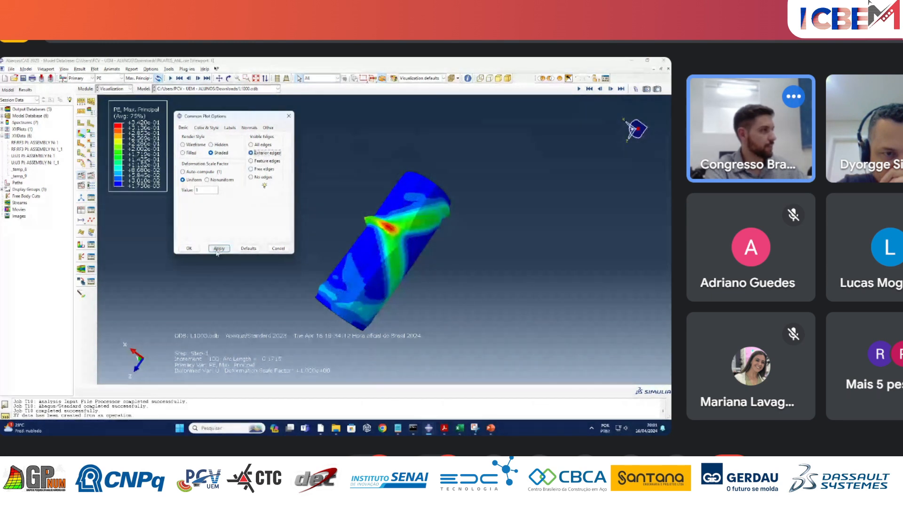
{"action": "left_click", "coordinate": [218, 248]}
{"action": "left_click", "coordinate": [188, 248]}
{"action": "left_click", "coordinate": [92, 135]}
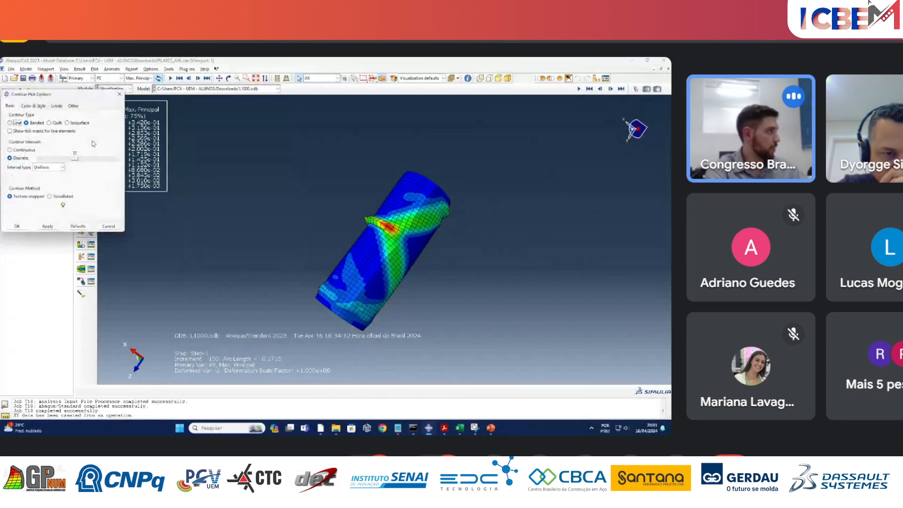
{"action": "left_click_drag", "start_coordinate": [68, 97], "coordinate": [249, 102]}
{"action": "left_click", "coordinate": [140, 110]}
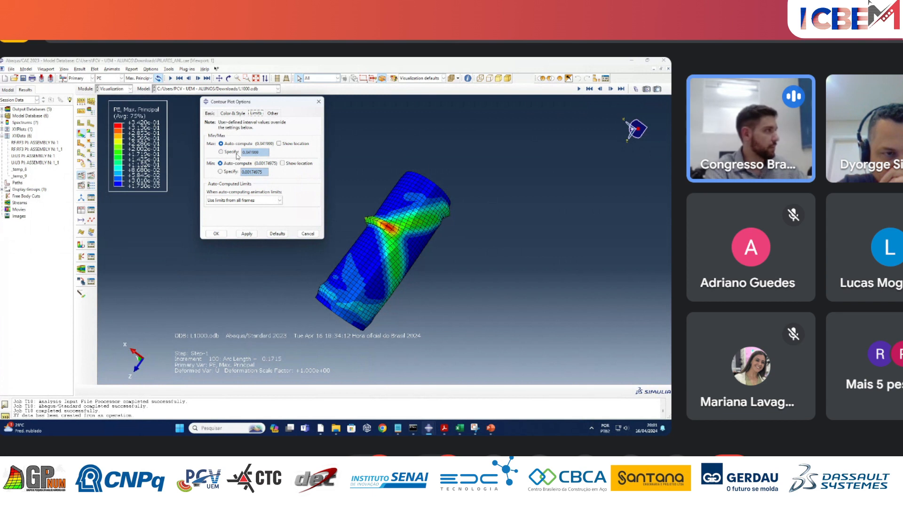
{"action": "left_click", "coordinate": [319, 101]}
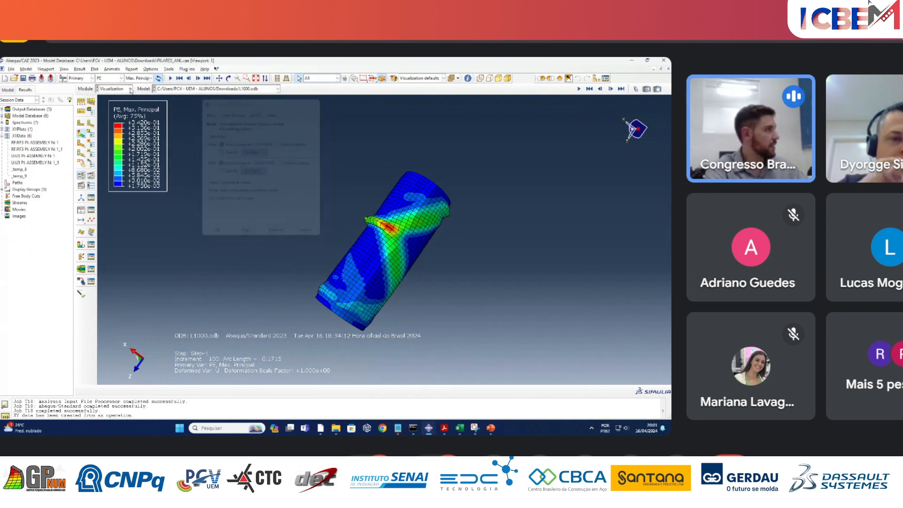
Plot S, Mises stress contours and set the maximum contour limit to 779, keeping the minimum auto-computed.
{"action": "left_click", "coordinate": [119, 78]}
{"action": "left_click", "coordinate": [102, 173]}
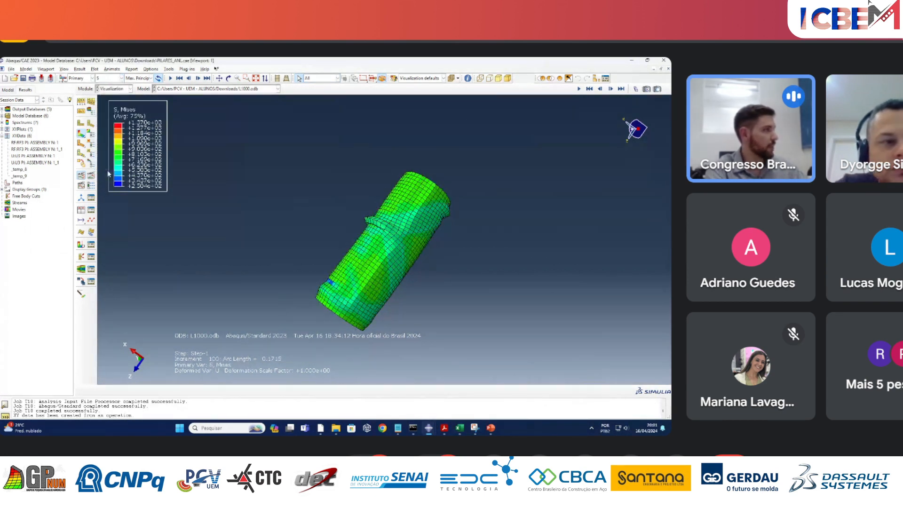
{"action": "left_click", "coordinate": [91, 133]}
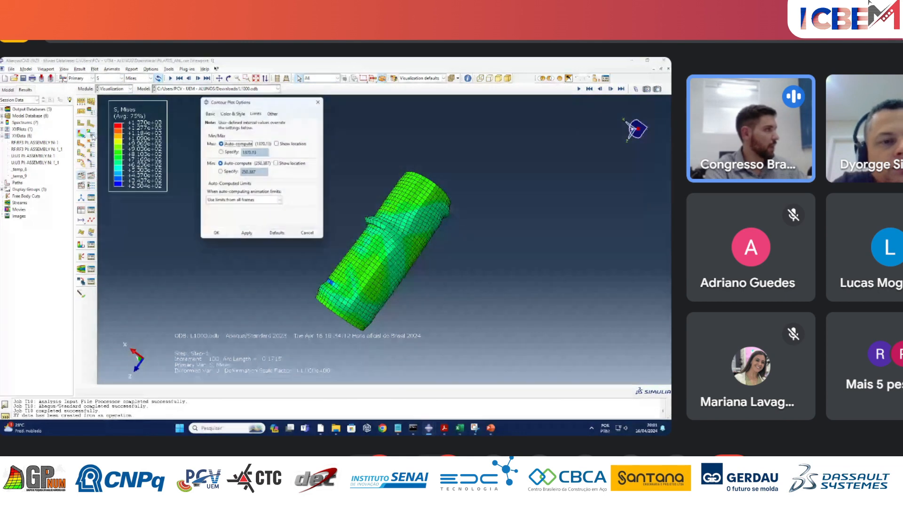
{"action": "left_click", "coordinate": [231, 153]}
{"action": "left_click", "coordinate": [225, 153]}
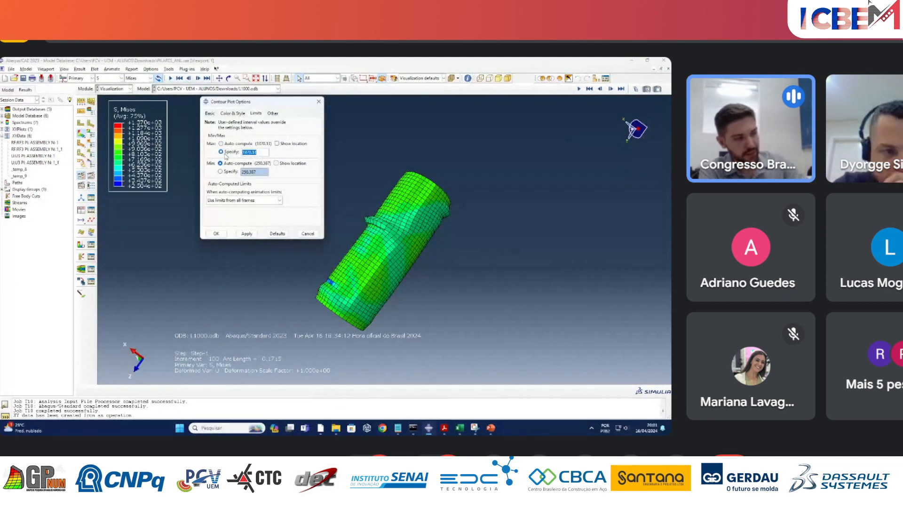
{"action": "type", "text": "479"}
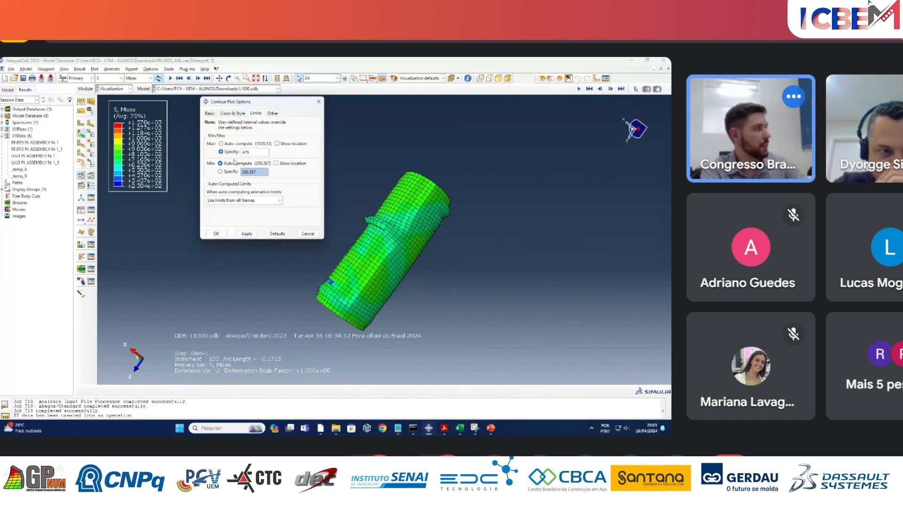
{"action": "left_click_drag", "start_coordinate": [250, 153], "coordinate": [239, 154]}
{"action": "key", "text": "BackSpace"}
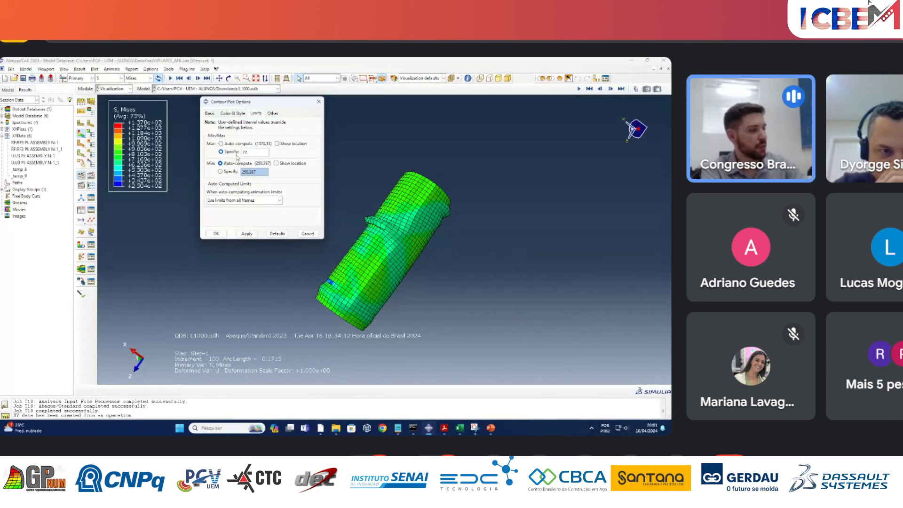
{"action": "type", "text": "779"}
{"action": "left_click", "coordinate": [236, 172]}
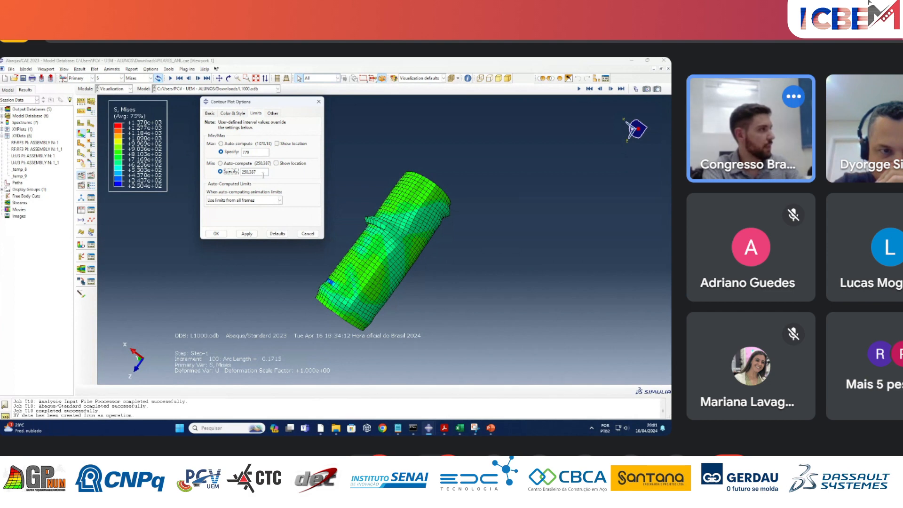
{"action": "left_click", "coordinate": [220, 163]}
{"action": "left_click", "coordinate": [246, 234]}
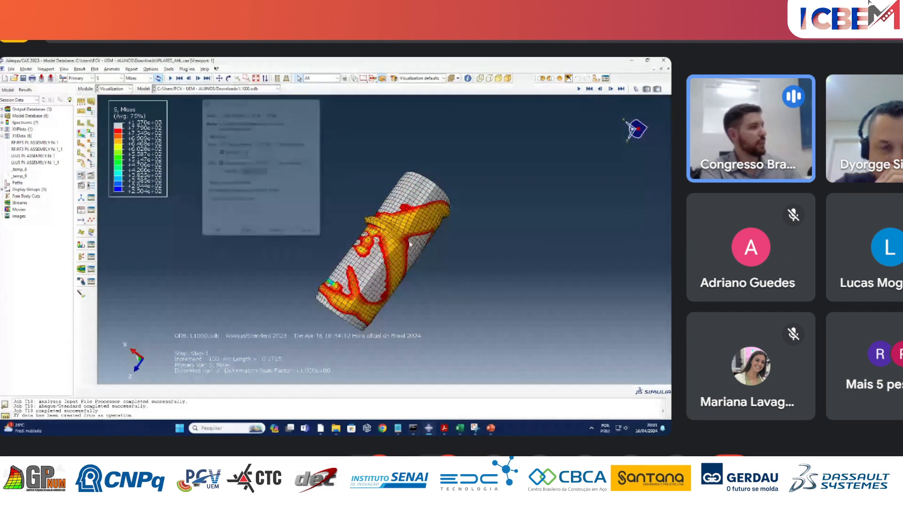
Examine the Mises stress distribution around the deformed L1000 column from several sides and its base.
{"action": "left_click_drag", "start_coordinate": [357, 339], "coordinate": [361, 314], "text": "ctrl+alt"}
{"action": "left_click_drag", "start_coordinate": [378, 250], "coordinate": [467, 238]}
{"action": "left_click_drag", "start_coordinate": [353, 236], "coordinate": [435, 264]}
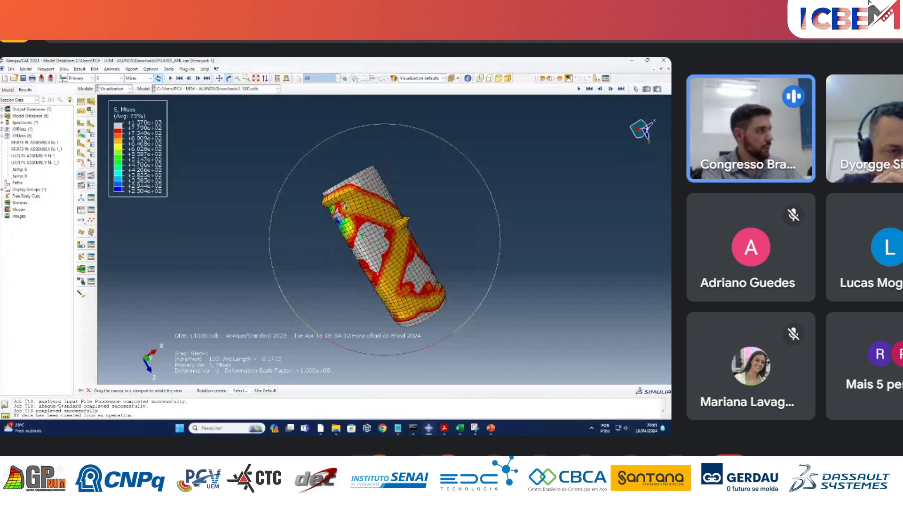
{"action": "left_click_drag", "start_coordinate": [355, 206], "coordinate": [439, 219]}
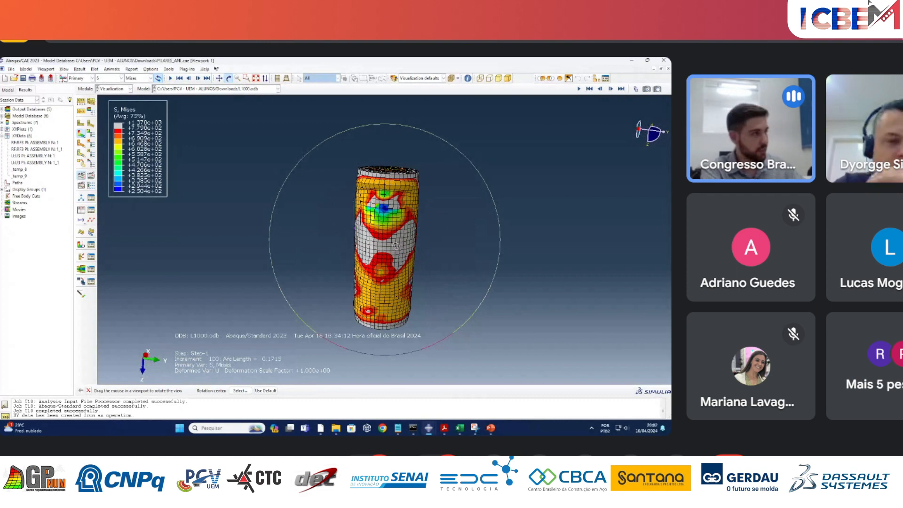
{"action": "left_click_drag", "start_coordinate": [383, 232], "coordinate": [481, 257]}
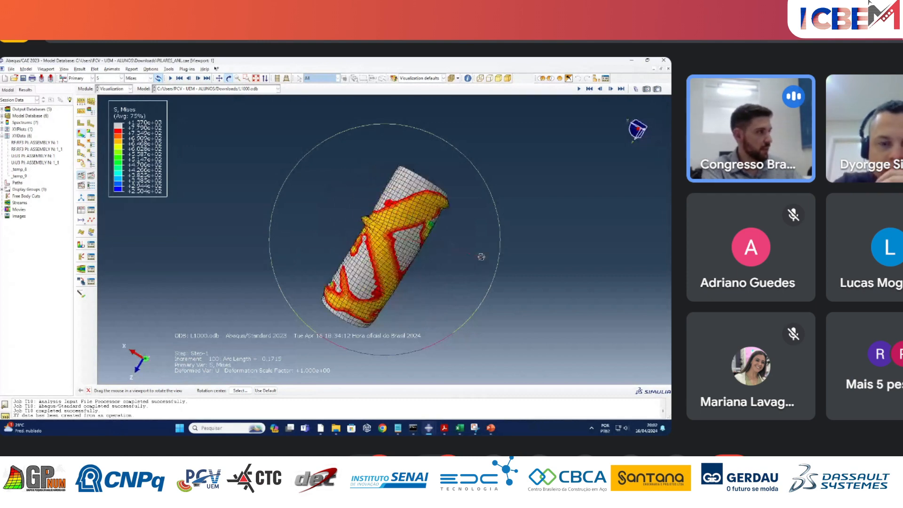
{"action": "left_click_drag", "start_coordinate": [411, 237], "coordinate": [379, 256]}
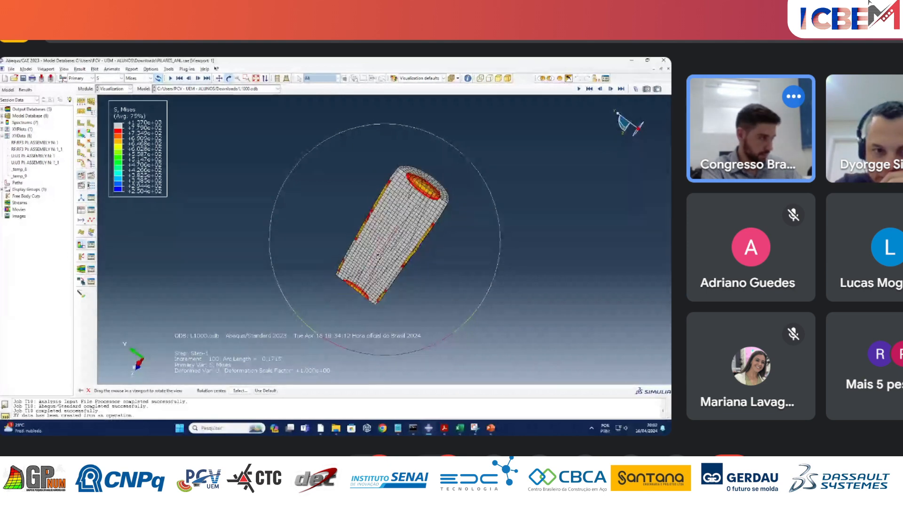
{"action": "left_click", "coordinate": [8, 90]}
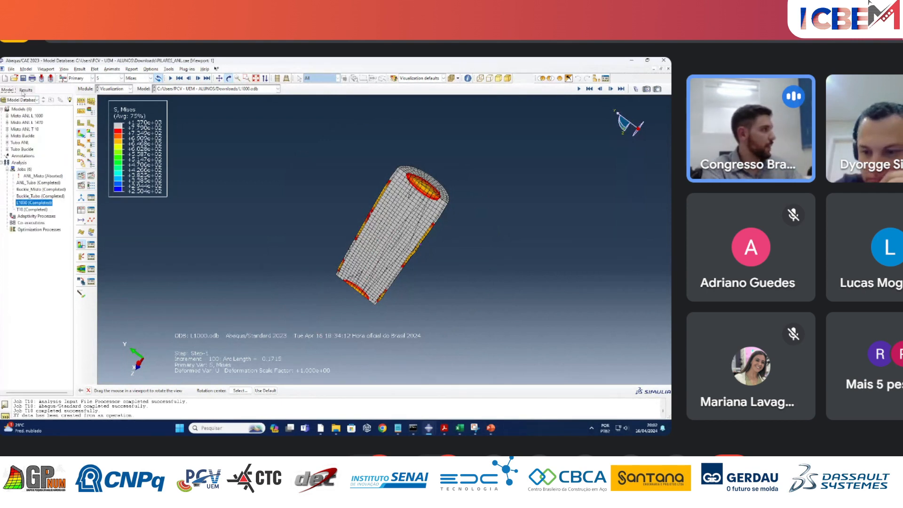
{"action": "left_click", "coordinate": [24, 90]}
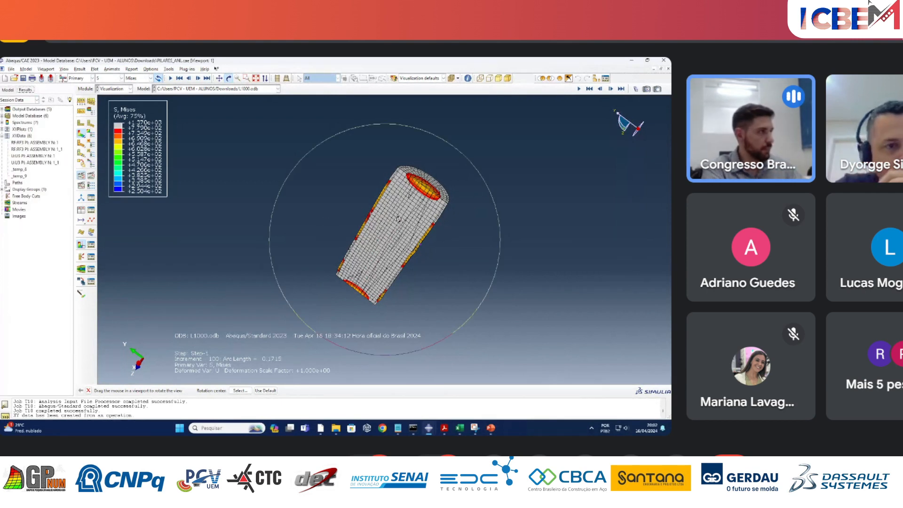
{"action": "left_click_drag", "start_coordinate": [398, 219], "coordinate": [413, 194]}
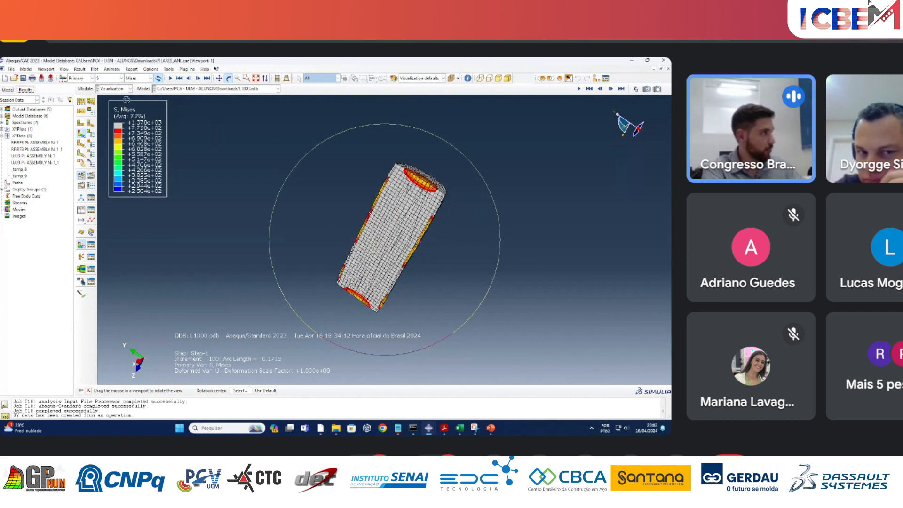
{"action": "left_click", "coordinate": [117, 90]}
{"action": "left_click", "coordinate": [117, 91]}
{"action": "left_click", "coordinate": [116, 79]}
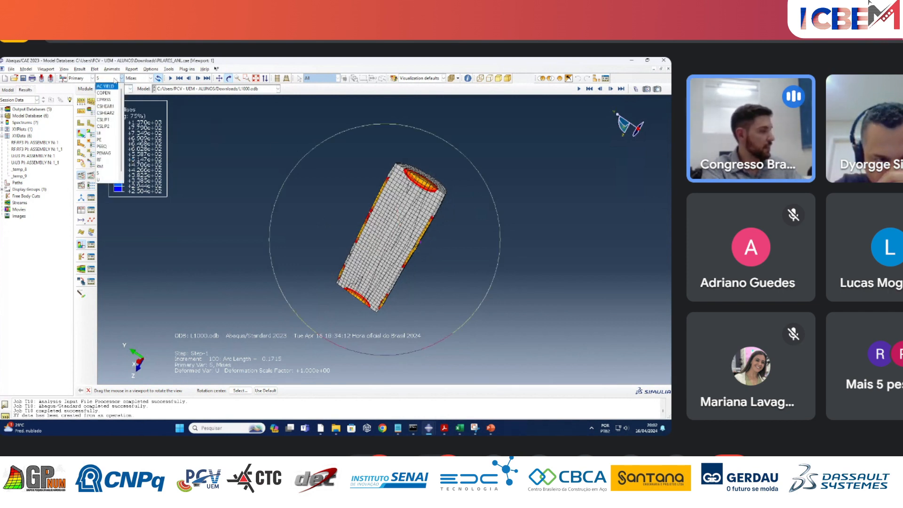
{"action": "left_click", "coordinate": [115, 79]}
{"action": "left_click_drag", "start_coordinate": [415, 210], "coordinate": [405, 203]}
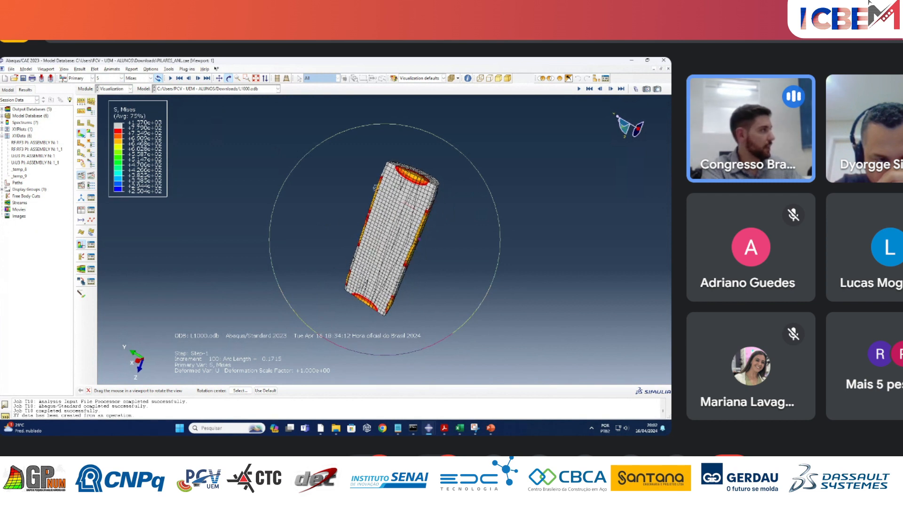
Switch to the Minicurso.cae session and display the Misto_ANL job's results as Mises stress contours.
{"action": "left_click", "coordinate": [11, 91]}
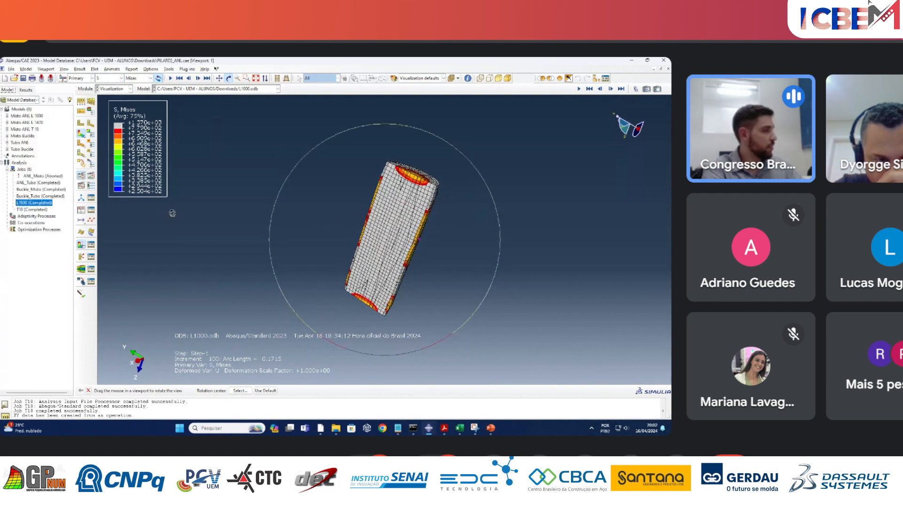
{"action": "mouse_move", "coordinate": [429, 428]}
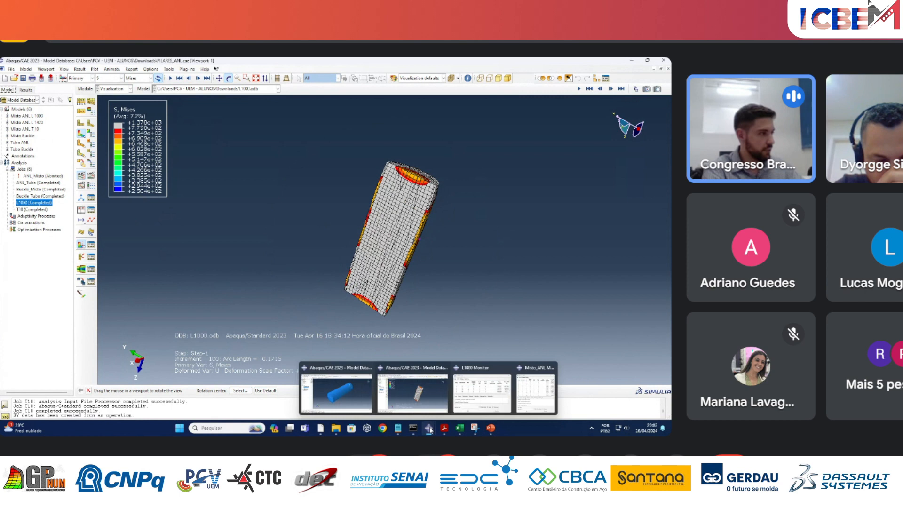
{"action": "left_click", "coordinate": [346, 394]}
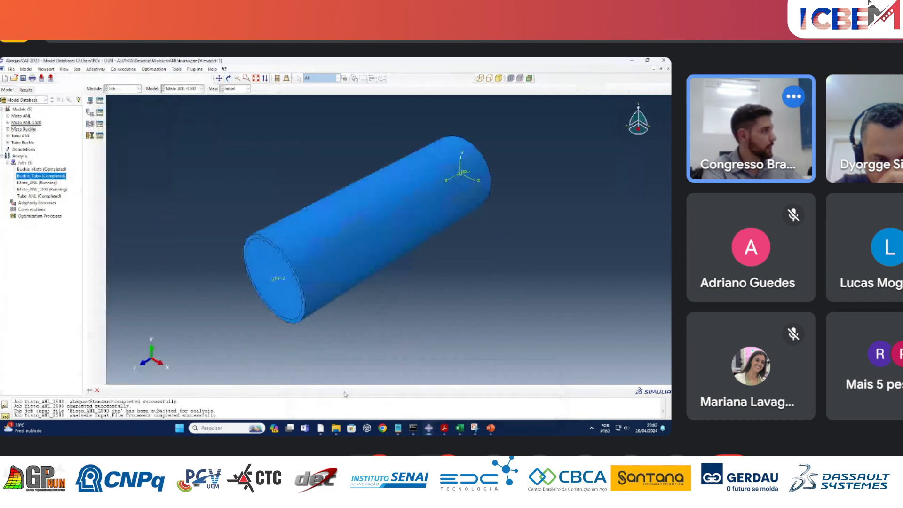
{"action": "right_click", "coordinate": [45, 196]}
{"action": "left_click", "coordinate": [13, 252]}
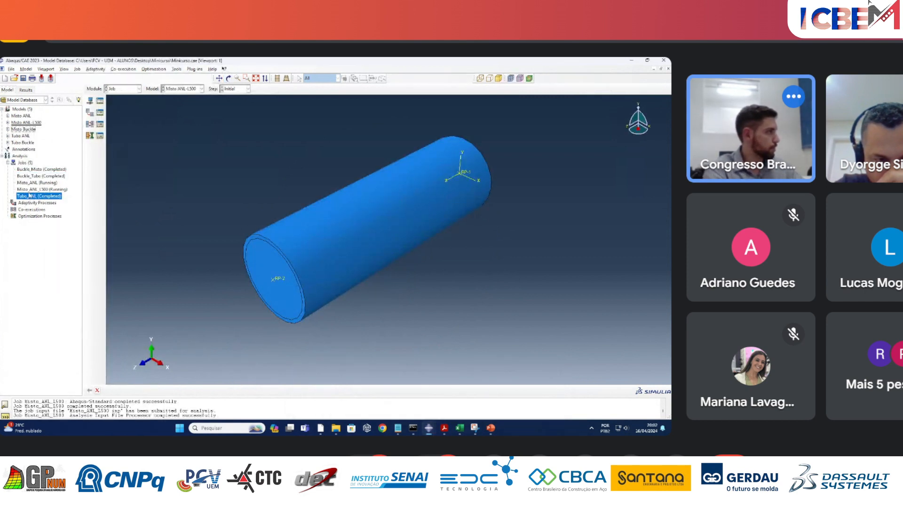
{"action": "right_click", "coordinate": [45, 189]}
{"action": "right_click", "coordinate": [37, 184]}
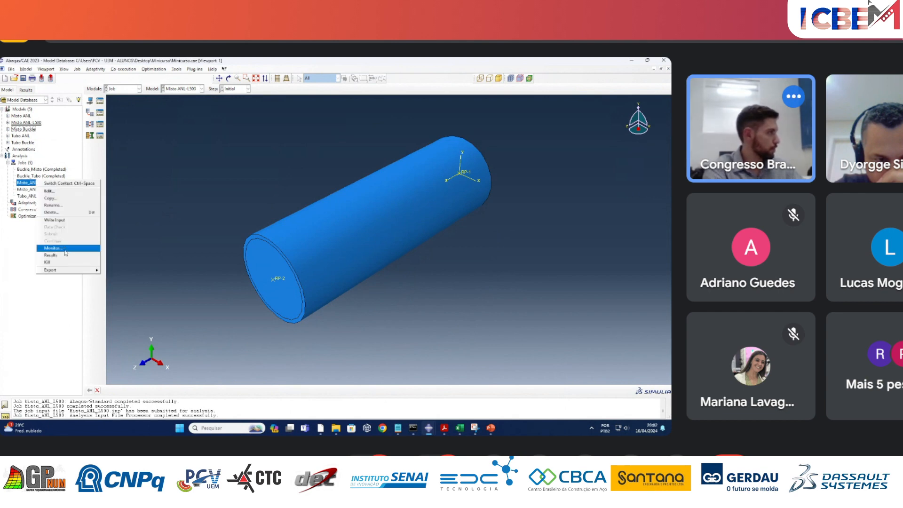
{"action": "left_click", "coordinate": [50, 254]}
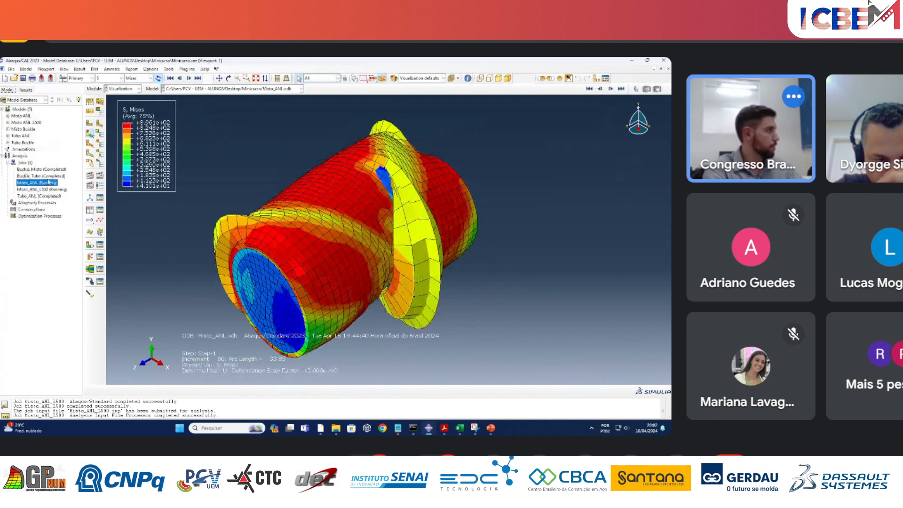
Open the Misto_ANL_L500 job's results, plot the Mises stress contours, and display the column's meshed shape without contours.
{"action": "left_click", "coordinate": [8, 89]}
{"action": "right_click", "coordinate": [47, 189]}
{"action": "left_click", "coordinate": [79, 266]}
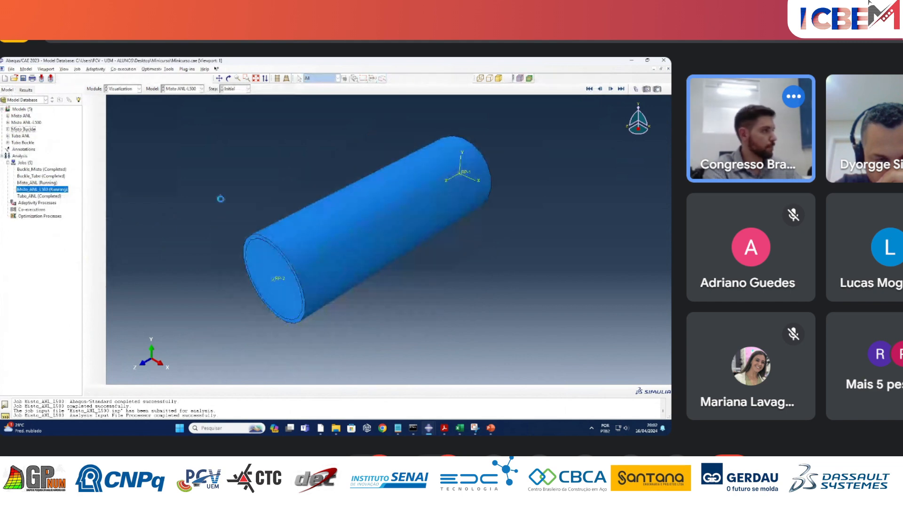
{"action": "left_click", "coordinate": [91, 135]}
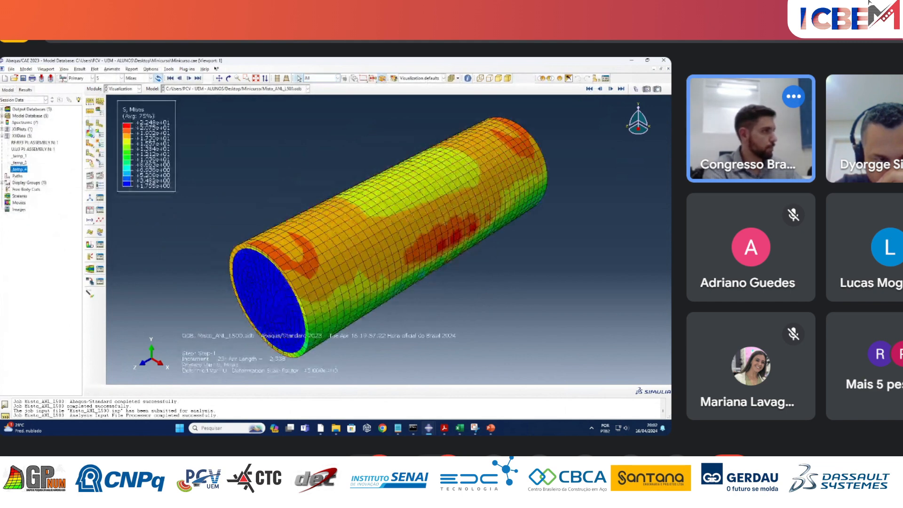
{"action": "left_click", "coordinate": [90, 125]}
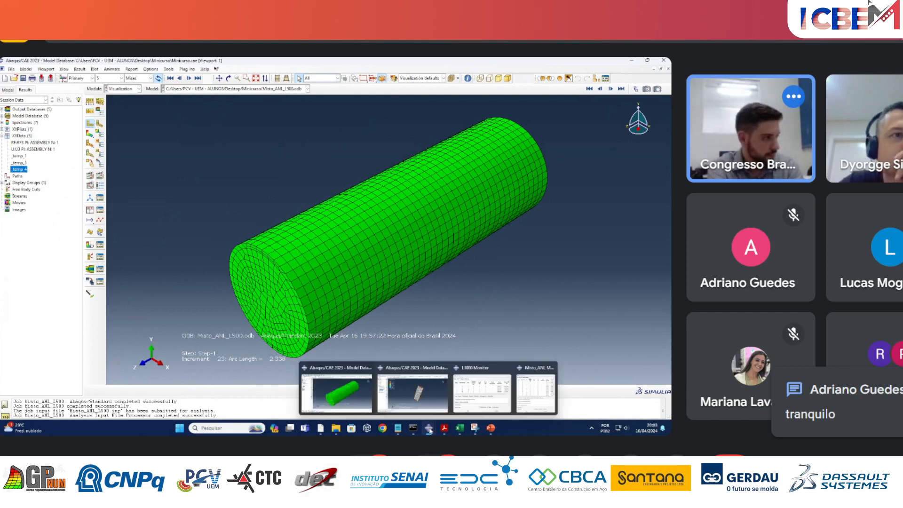
{"action": "left_click", "coordinate": [354, 402]}
{"action": "mouse_move", "coordinate": [428, 428]}
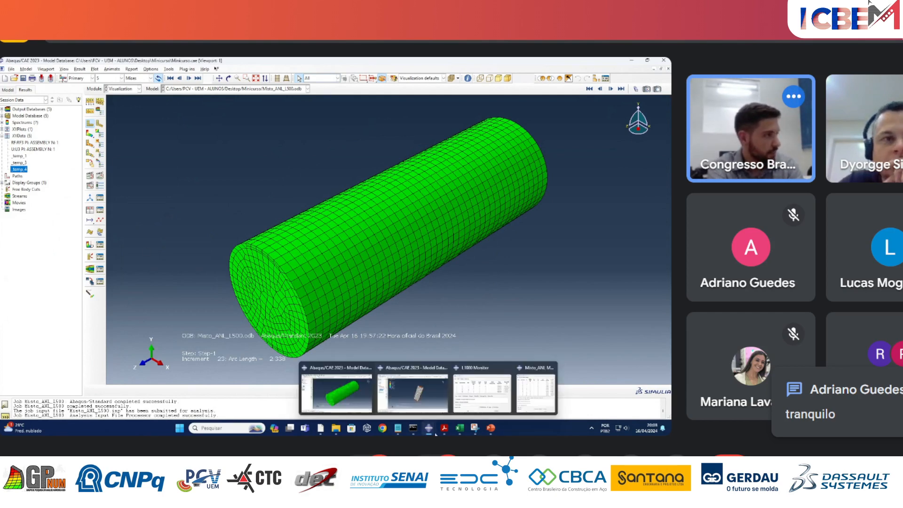
Return to the Minicurso.cae session's model tree and try to open the Misto_ANL job's monitor.
{"action": "left_click", "coordinate": [404, 393]}
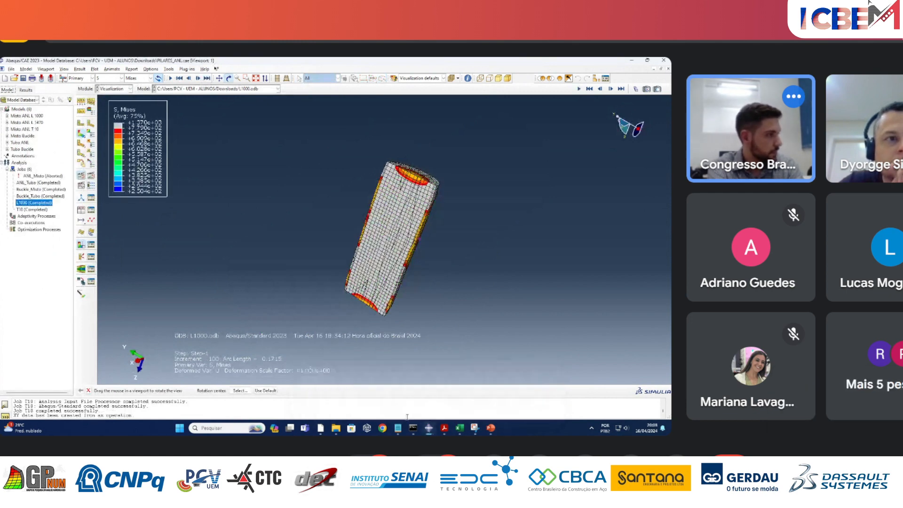
{"action": "left_click", "coordinate": [337, 392]}
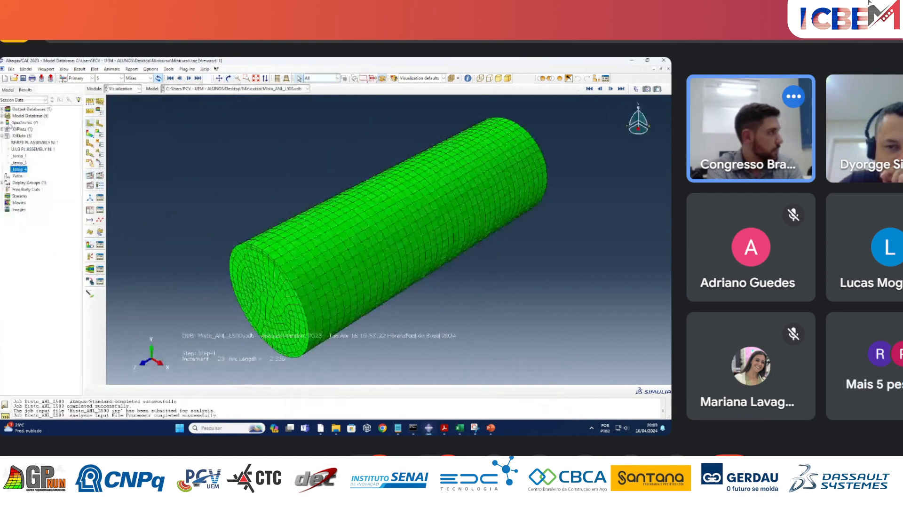
{"action": "left_click", "coordinate": [7, 90]}
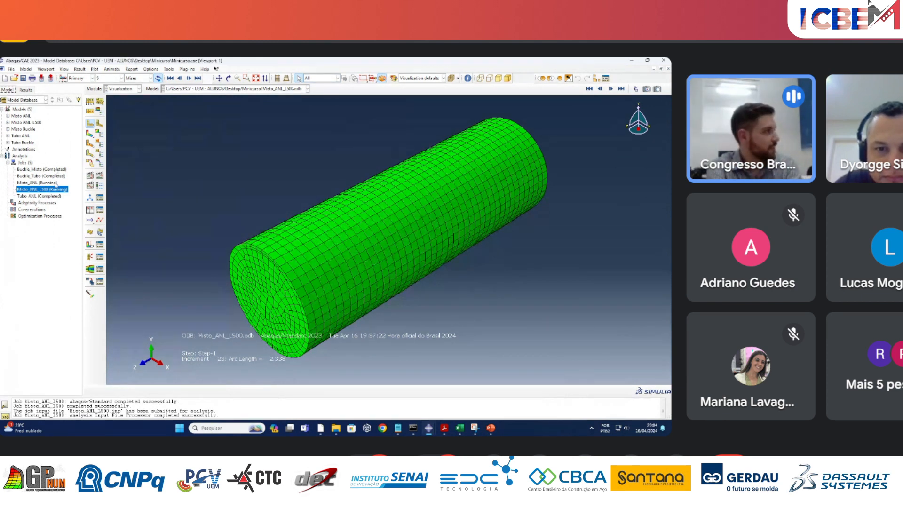
{"action": "right_click", "coordinate": [55, 183]}
{"action": "left_click", "coordinate": [89, 252]}
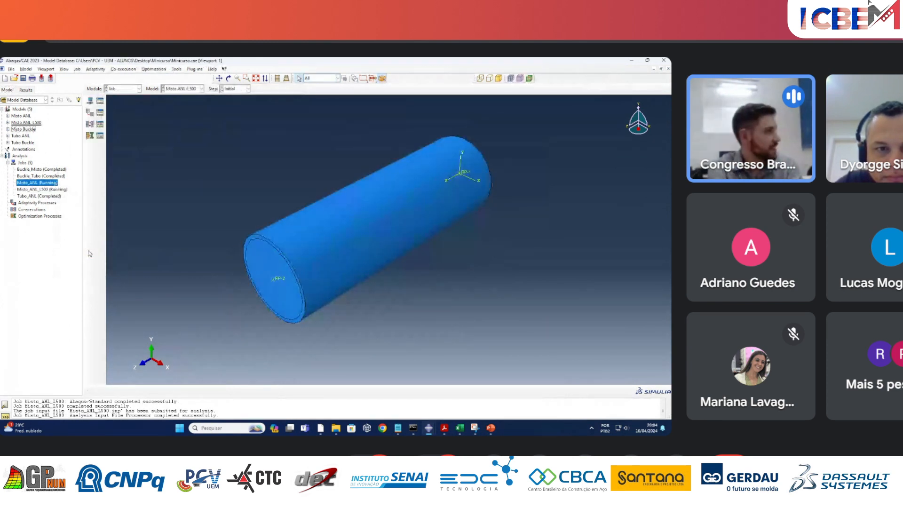
{"action": "right_click", "coordinate": [55, 184]}
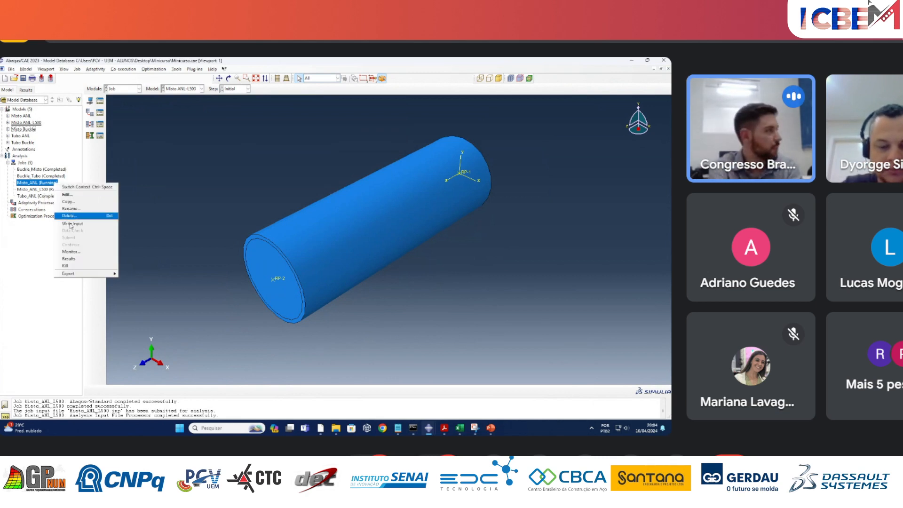
{"action": "left_click", "coordinate": [78, 253]}
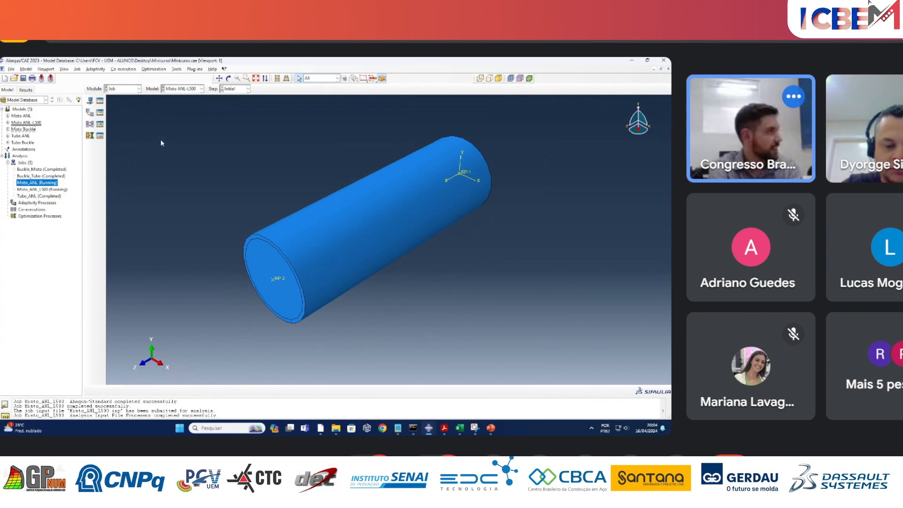
{"action": "right_click", "coordinate": [53, 185]}
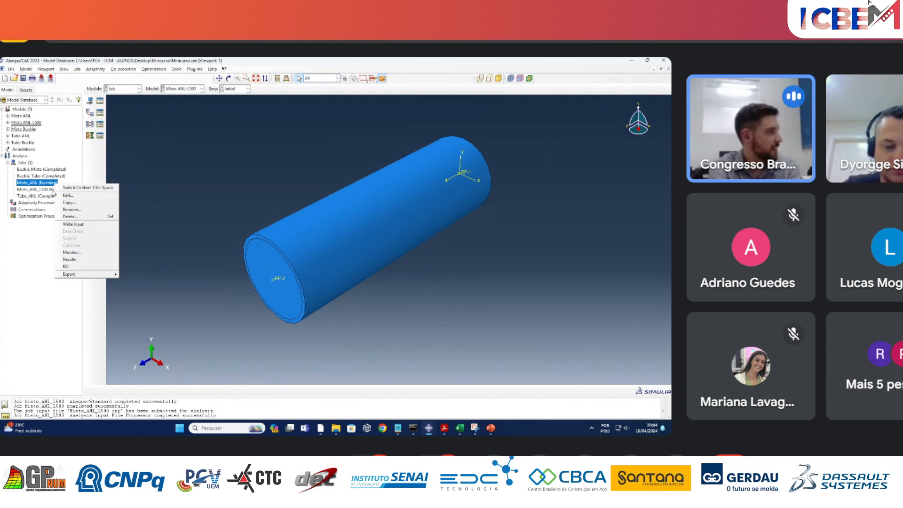
Open the Misto_ANL_L500 job's monitor and move its window clear of the job list.
{"action": "right_click", "coordinate": [51, 196]}
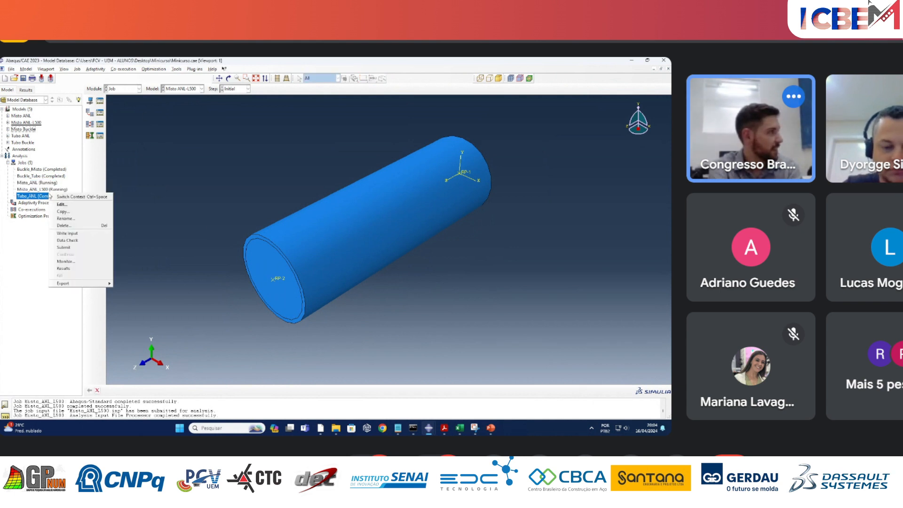
{"action": "left_click", "coordinate": [69, 261]}
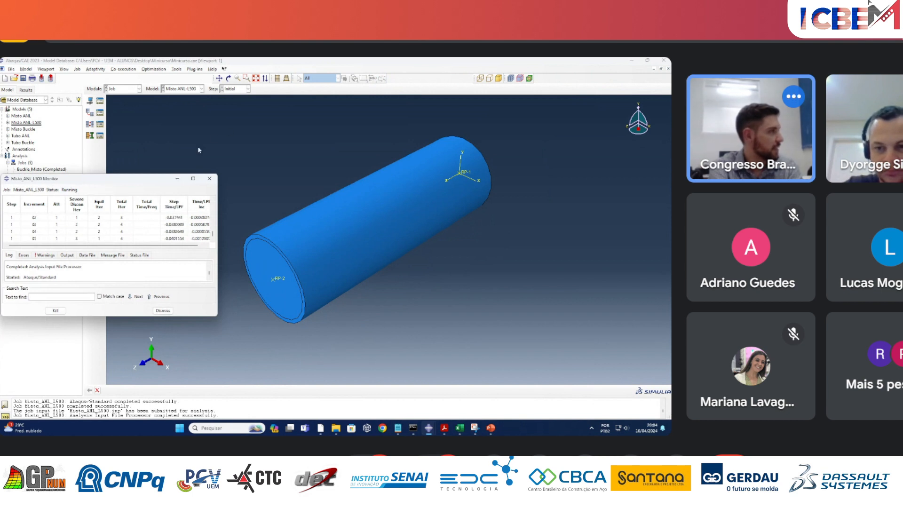
{"action": "left_click_drag", "start_coordinate": [144, 181], "coordinate": [258, 124]}
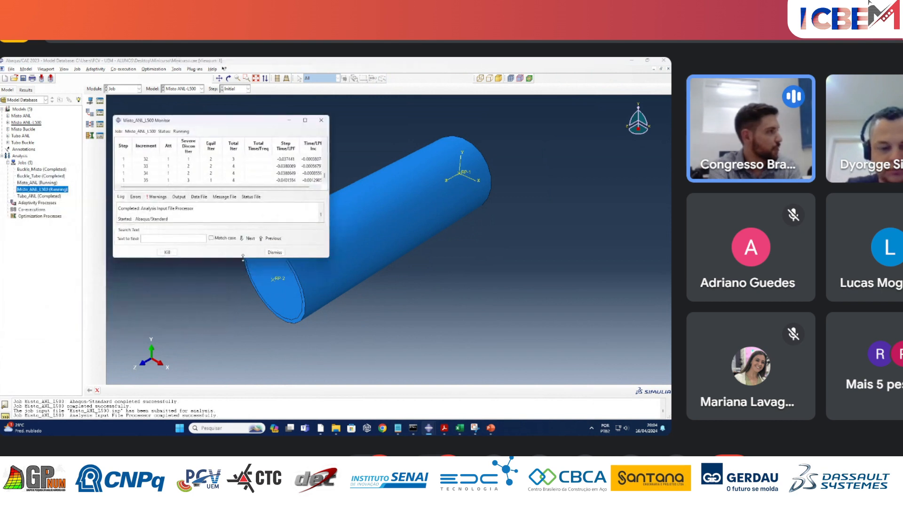
{"action": "mouse_move", "coordinate": [243, 257]}
{"action": "left_mouse_down"}
{"action": "mouse_move", "coordinate": [244, 285]}
{"action": "mouse_move", "coordinate": [249, 257]}
{"action": "left_mouse_up"}
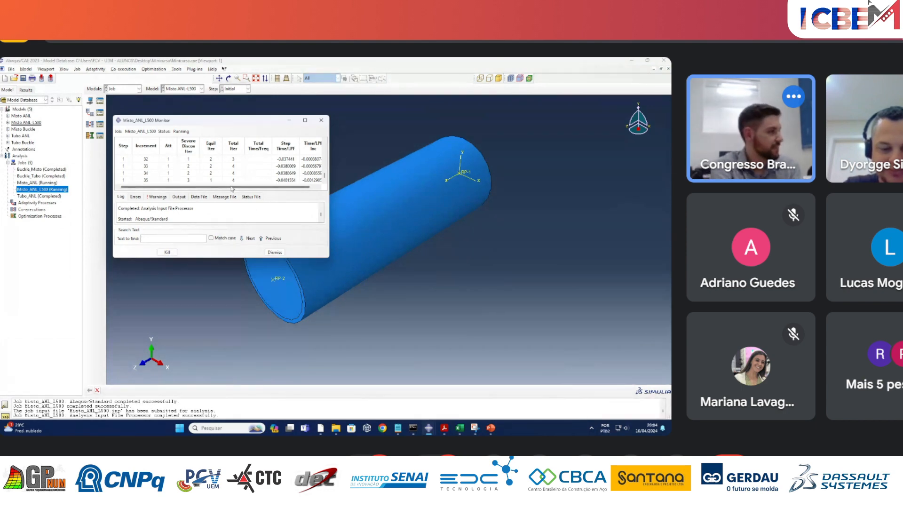
Switch to the PowerPoint presentation, highlight the *IMPERFECTION code on the geometric imperfections slide, and show the closing OBRIGADO slide.
{"action": "left_click", "coordinate": [491, 428]}
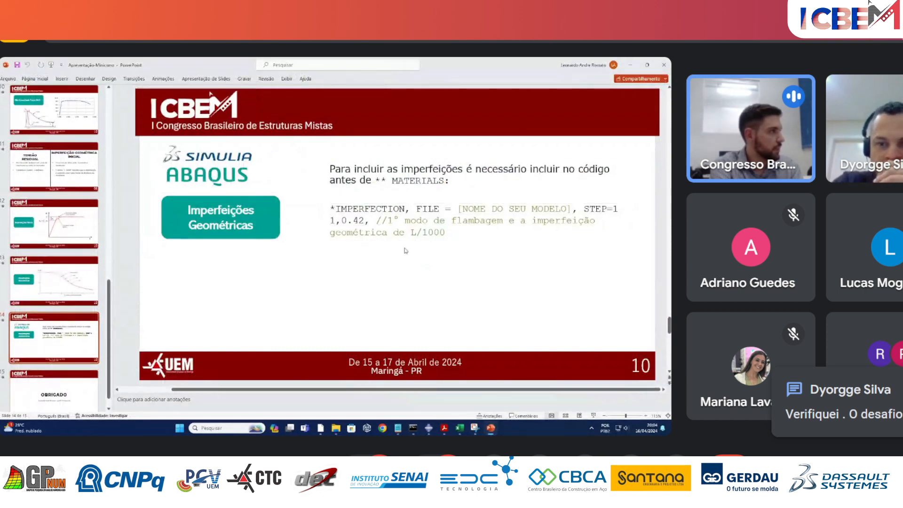
{"action": "left_click", "coordinate": [331, 207]}
{"action": "left_click_drag", "start_coordinate": [331, 208], "coordinate": [449, 240]}
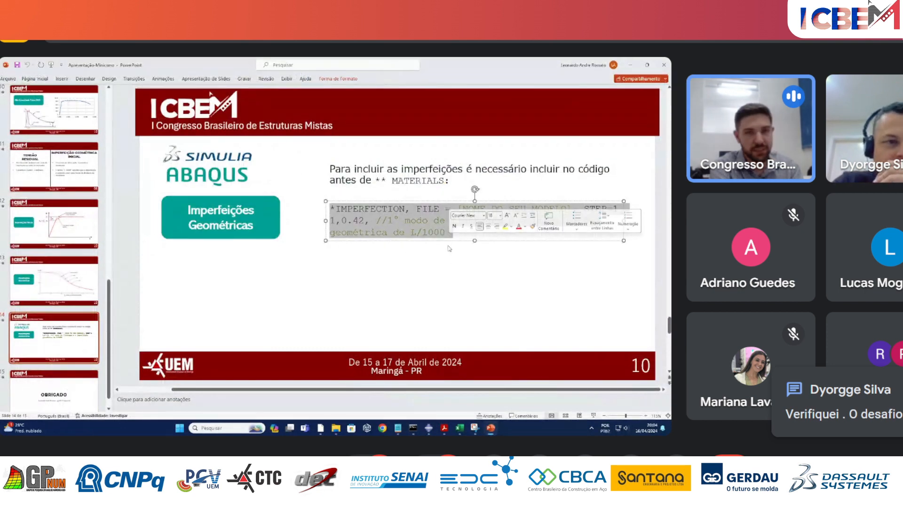
{"action": "left_click", "coordinate": [454, 277]}
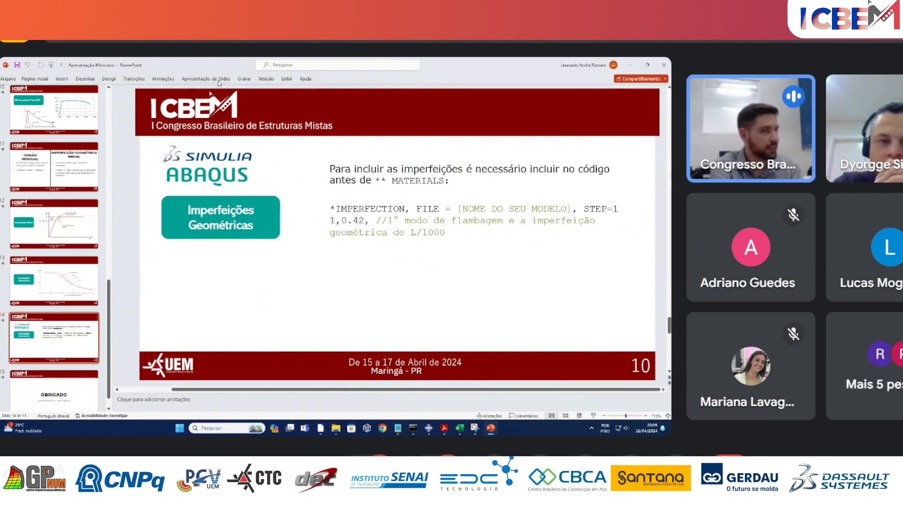
{"action": "left_click", "coordinate": [61, 388]}
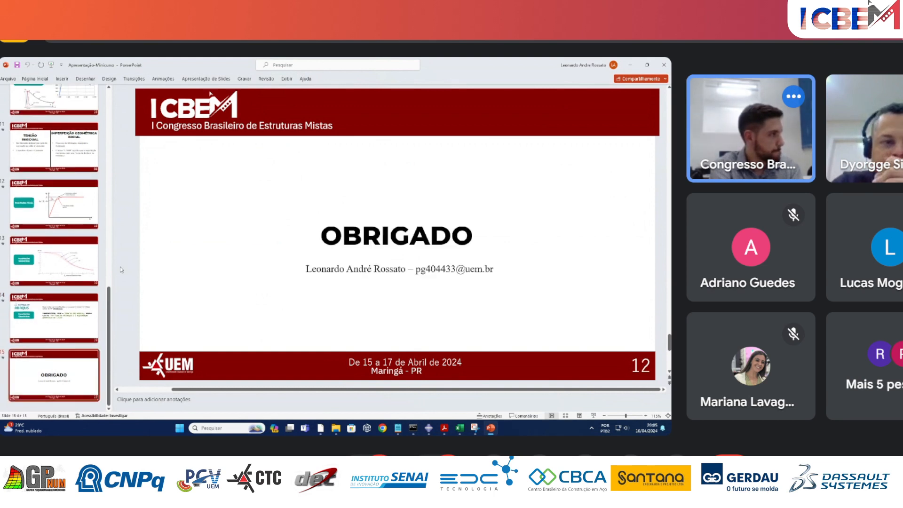